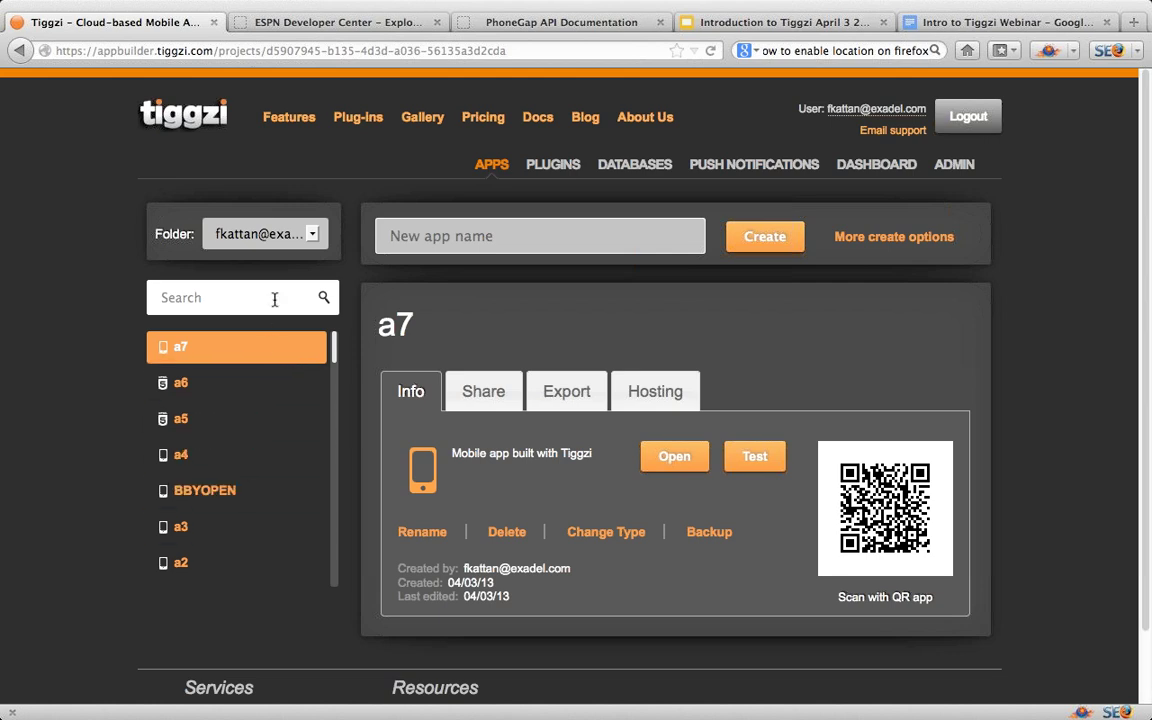
Step: Create a new app named a8 in the current folder
click(313, 237)
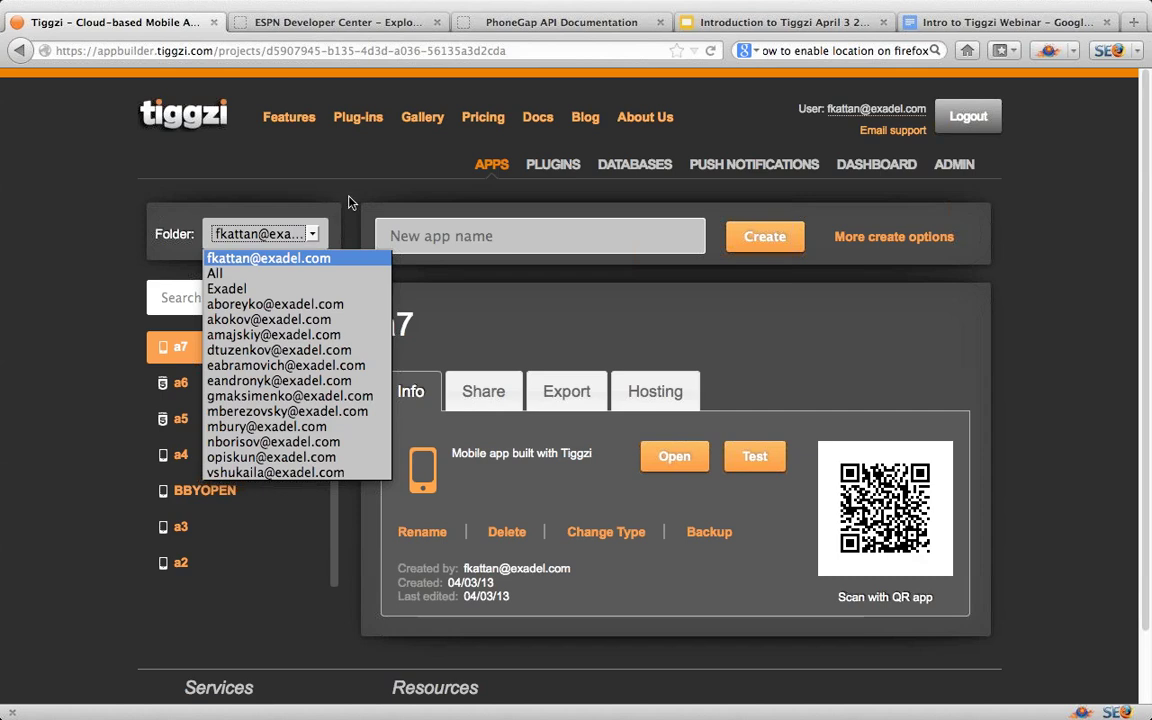
click(350, 203)
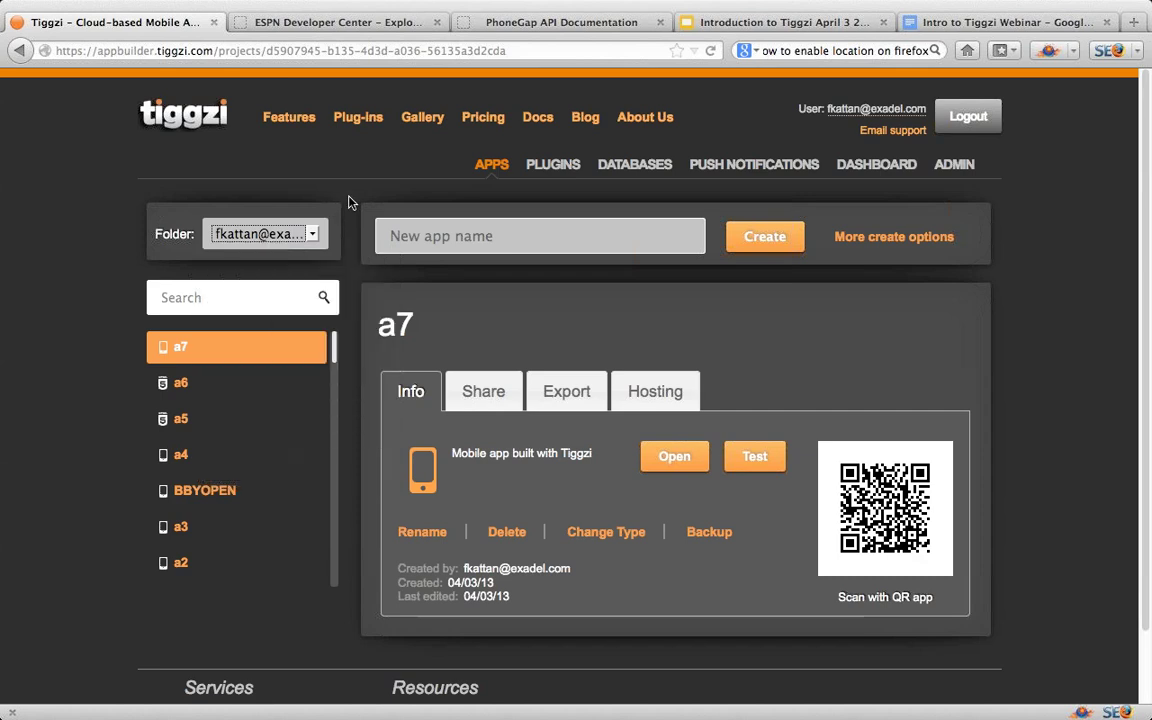
click(425, 241)
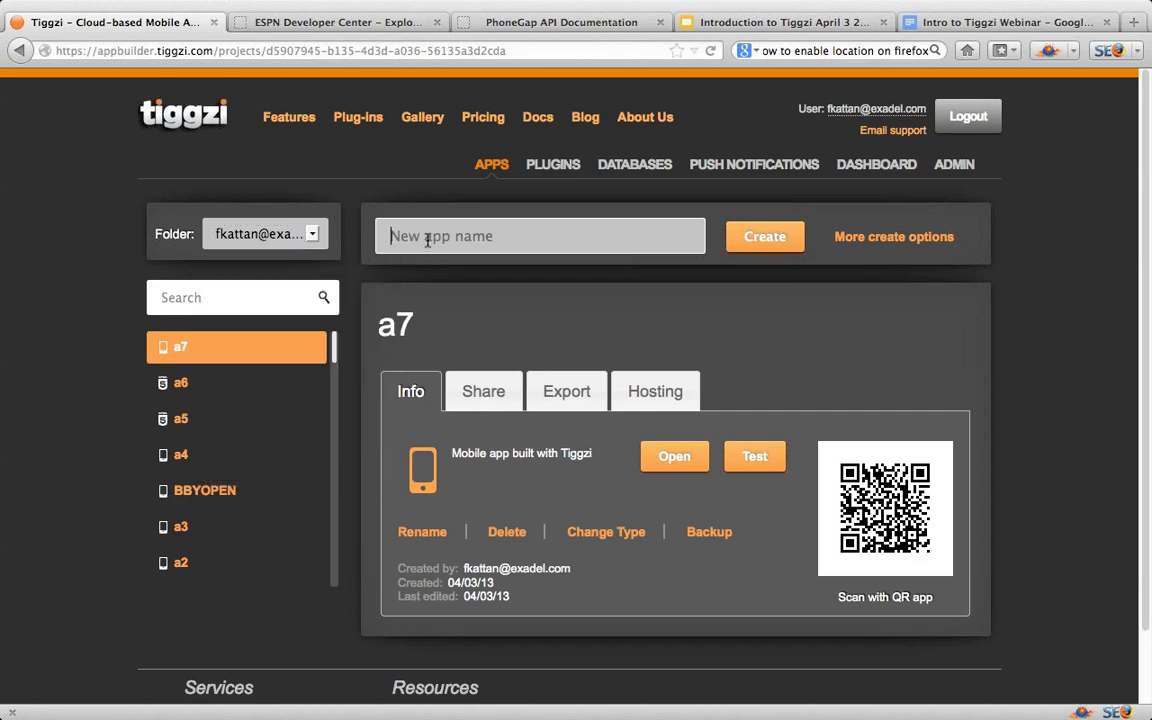
text(a8)
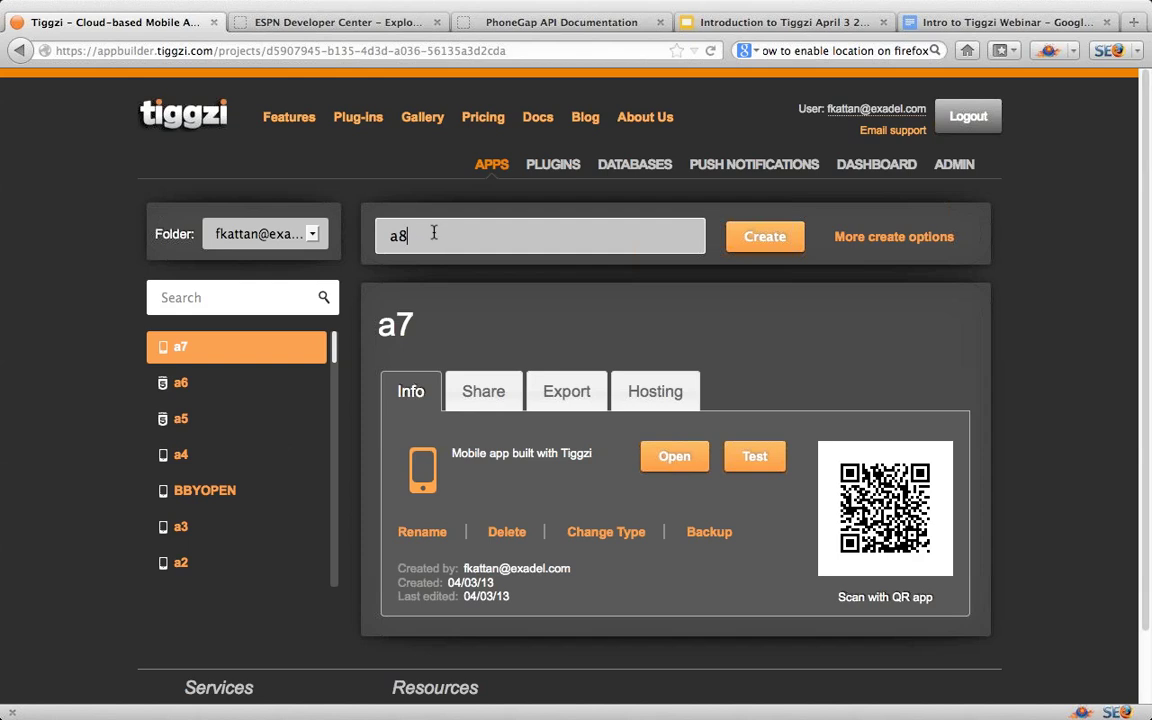
click(765, 237)
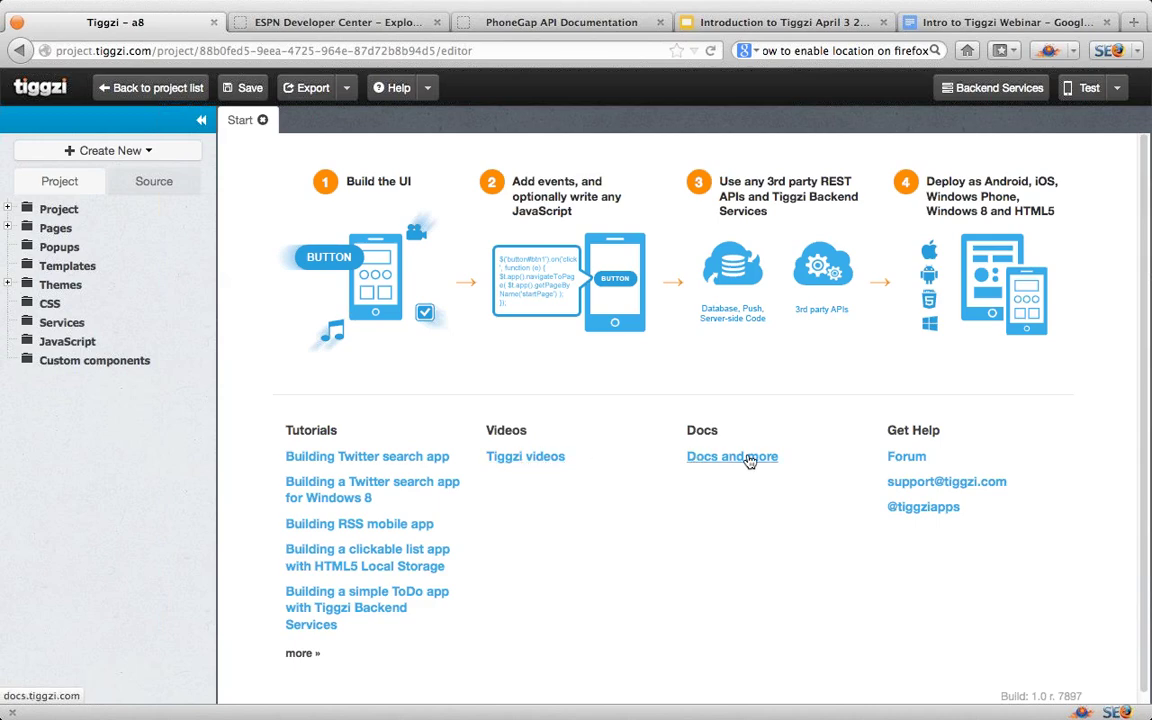
Step: Expand the a8 project's Pages node to show the startScreen page
click(7, 227)
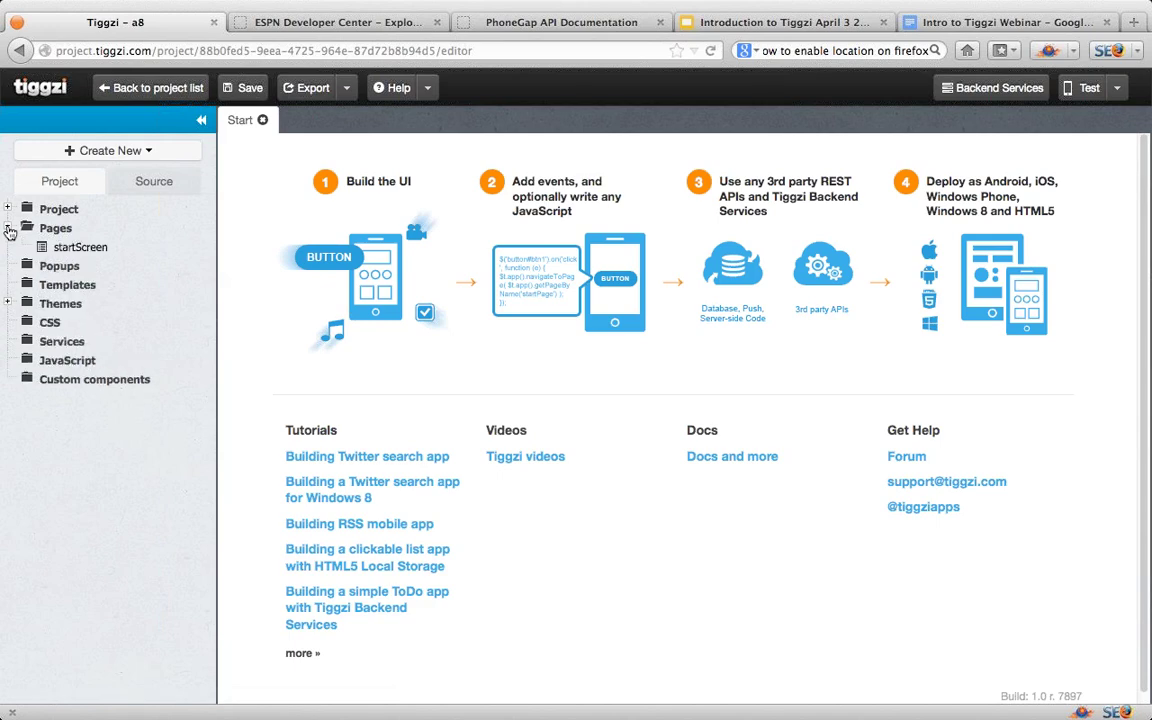
Step: Open startScreen in the design editor and try dragging a Label onto the phone screen
click(75, 250)
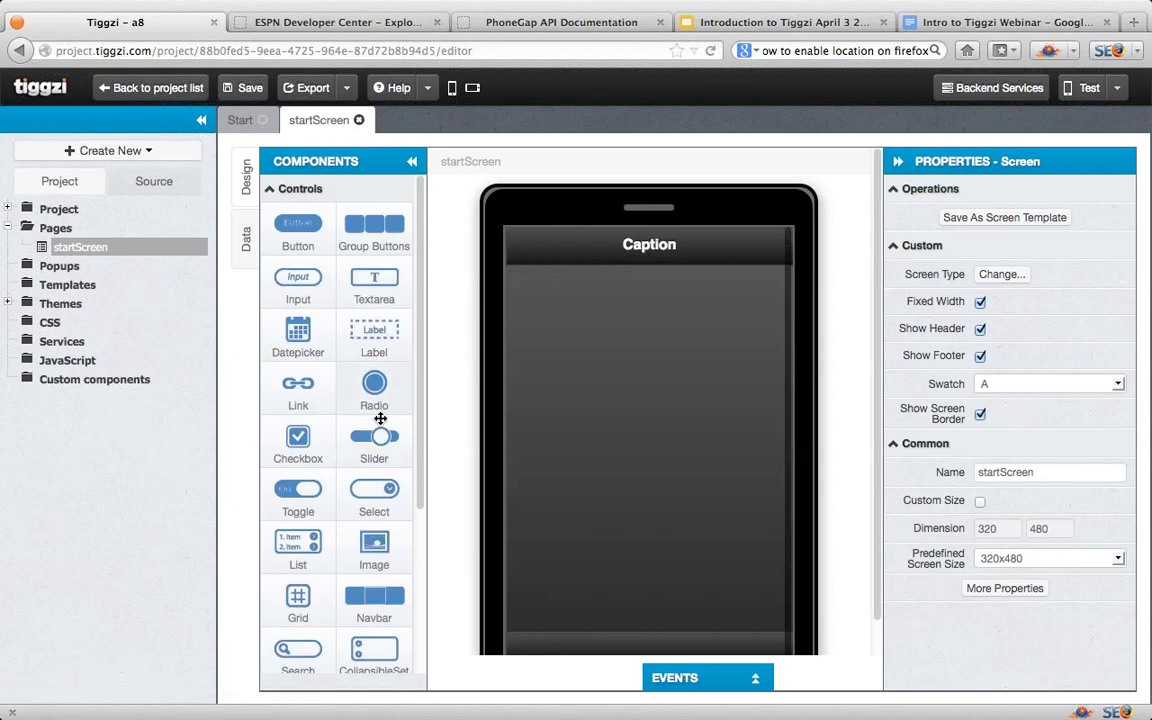
mouse_move(420, 420)
mouse_down()
mouse_move(421, 550)
mouse_move(424, 407)
mouse_up()
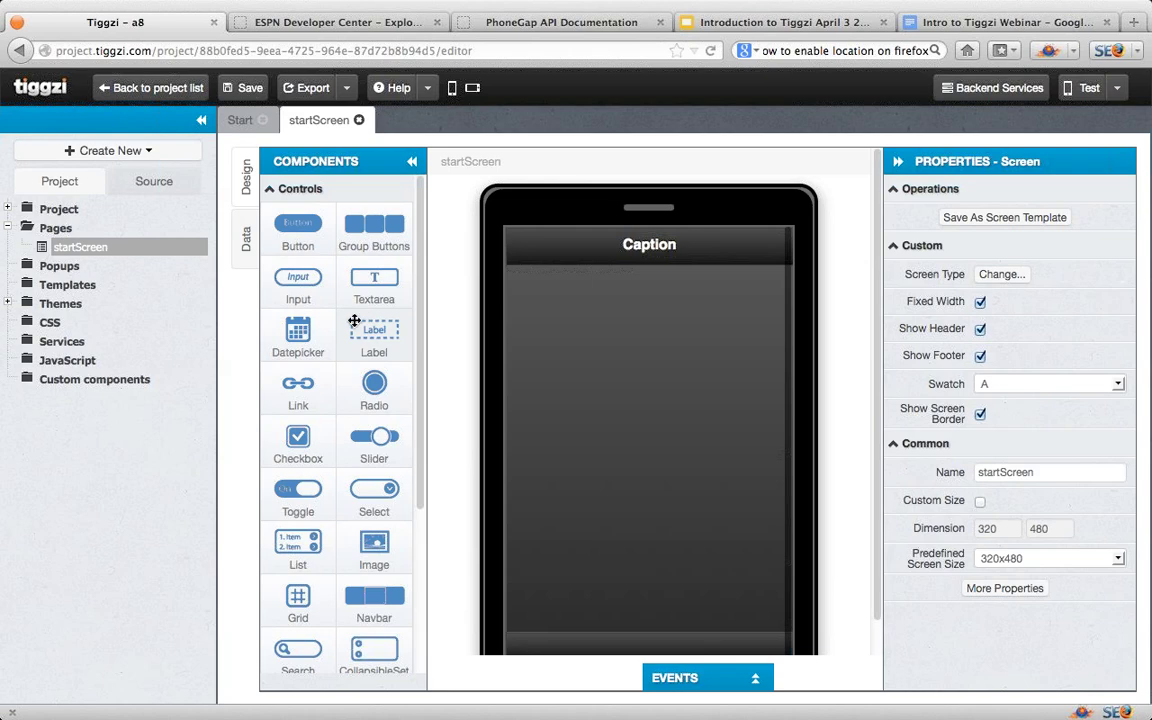
drag(354, 320, 612, 325)
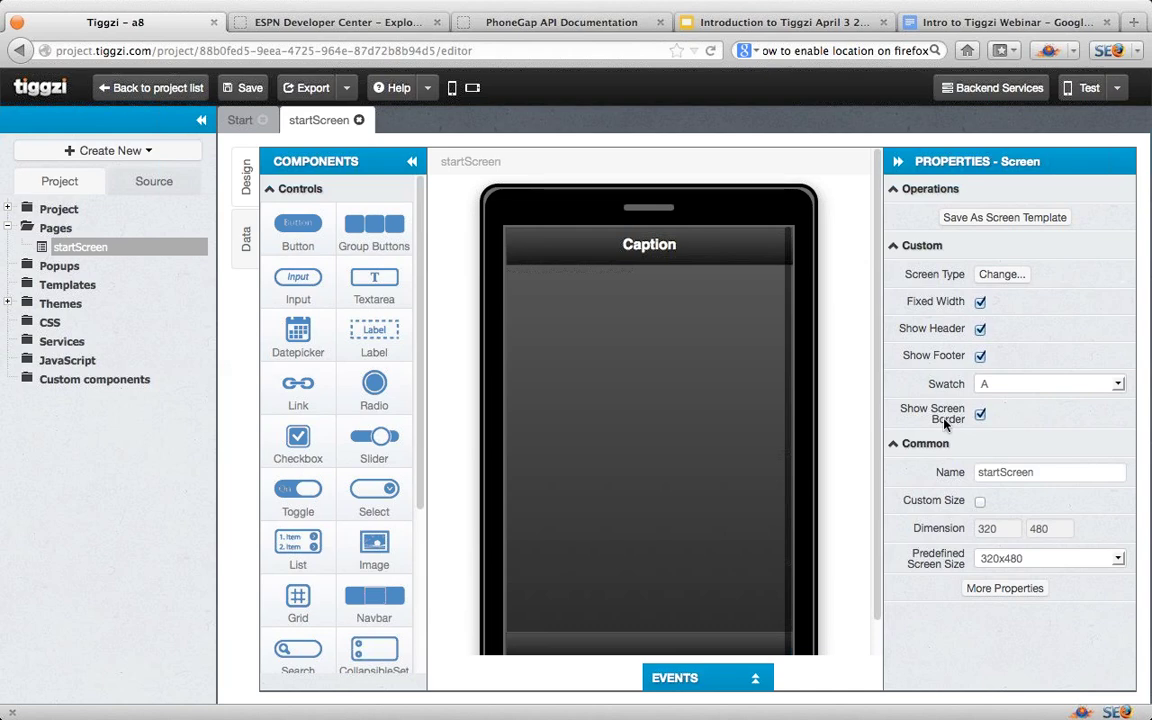
Step: Review the ESPN Headlines API's request format and sample request URIs in the Developer Center
click(345, 29)
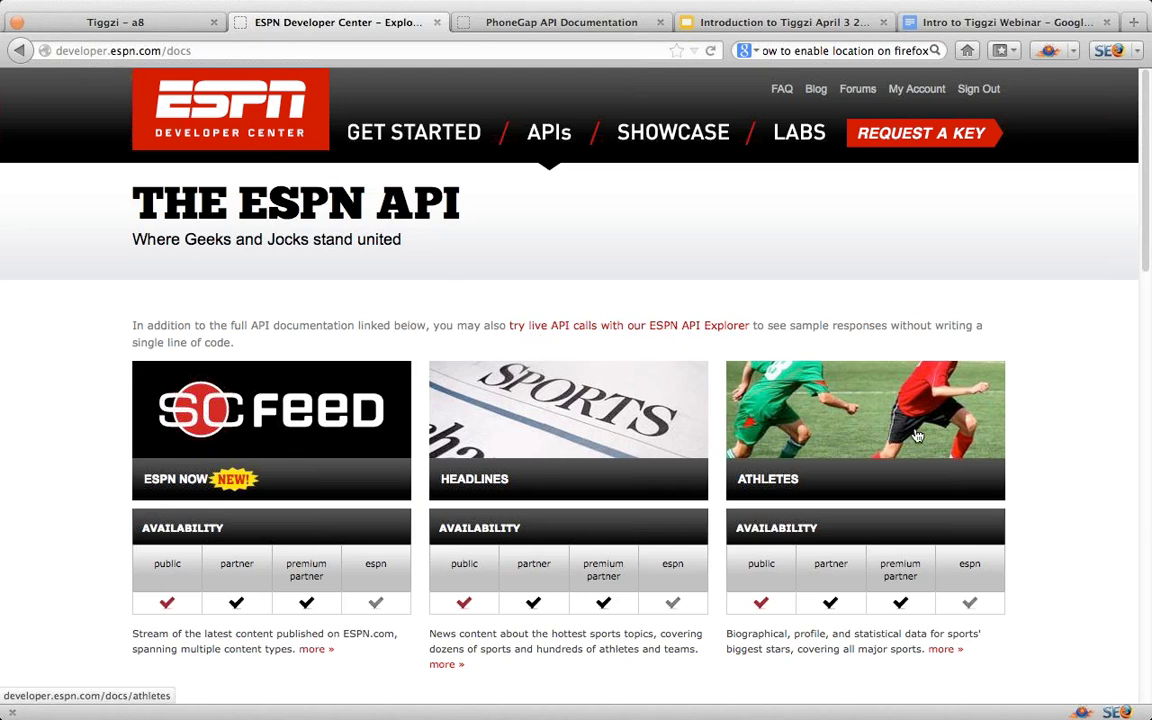
scroll(1104, 542, down, 5)
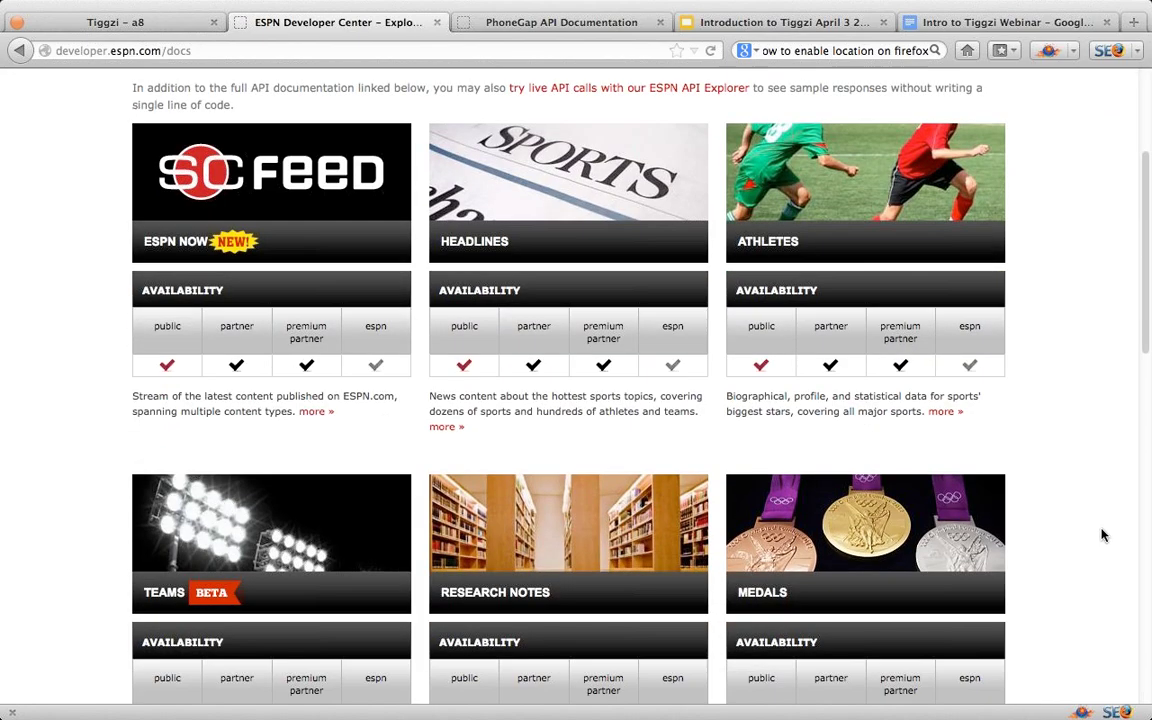
scroll(1098, 530, down, 6)
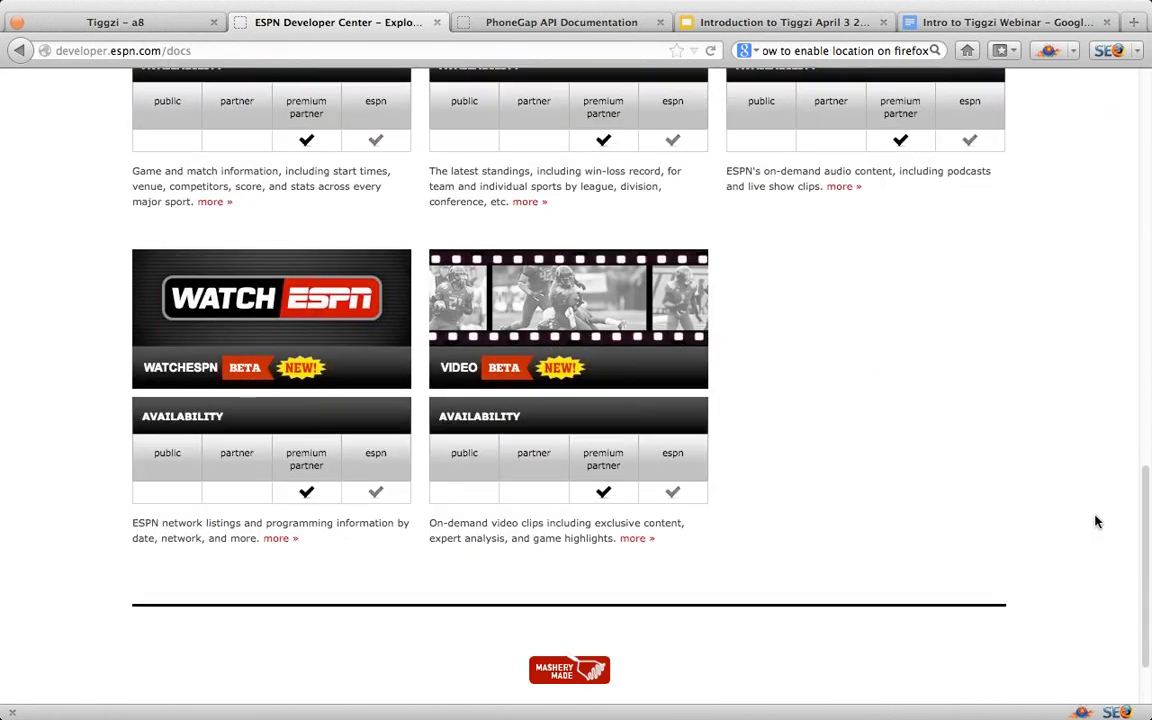
scroll(1096, 521, up, 12)
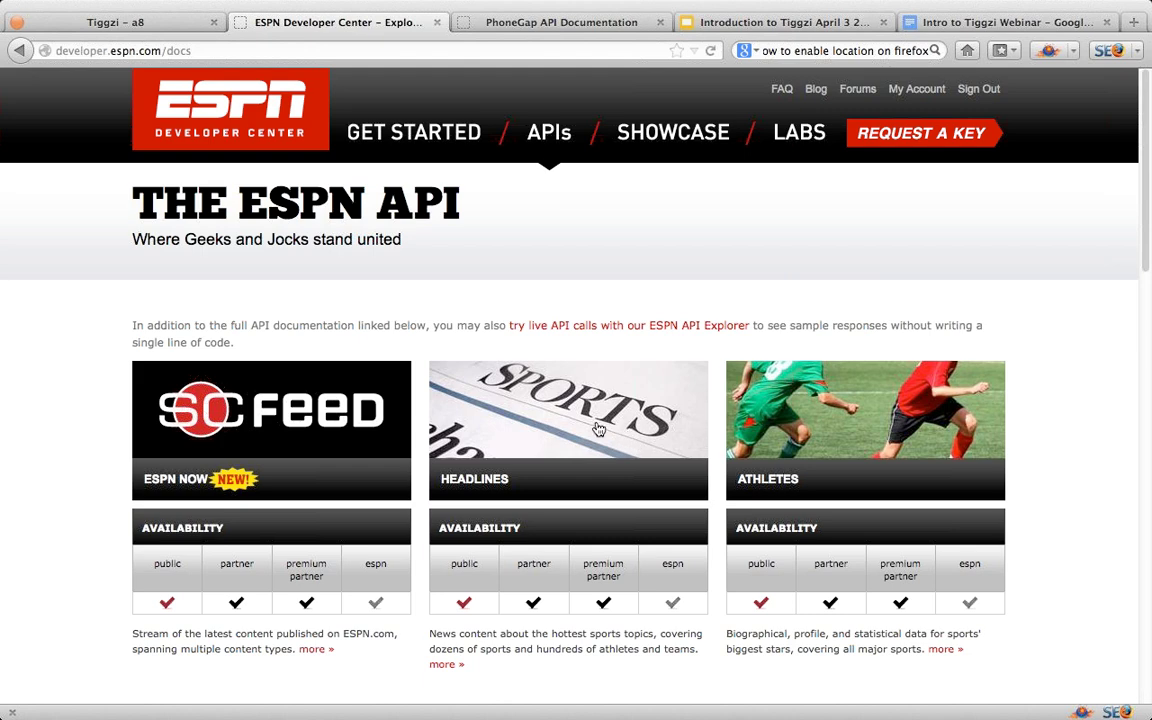
click(598, 427)
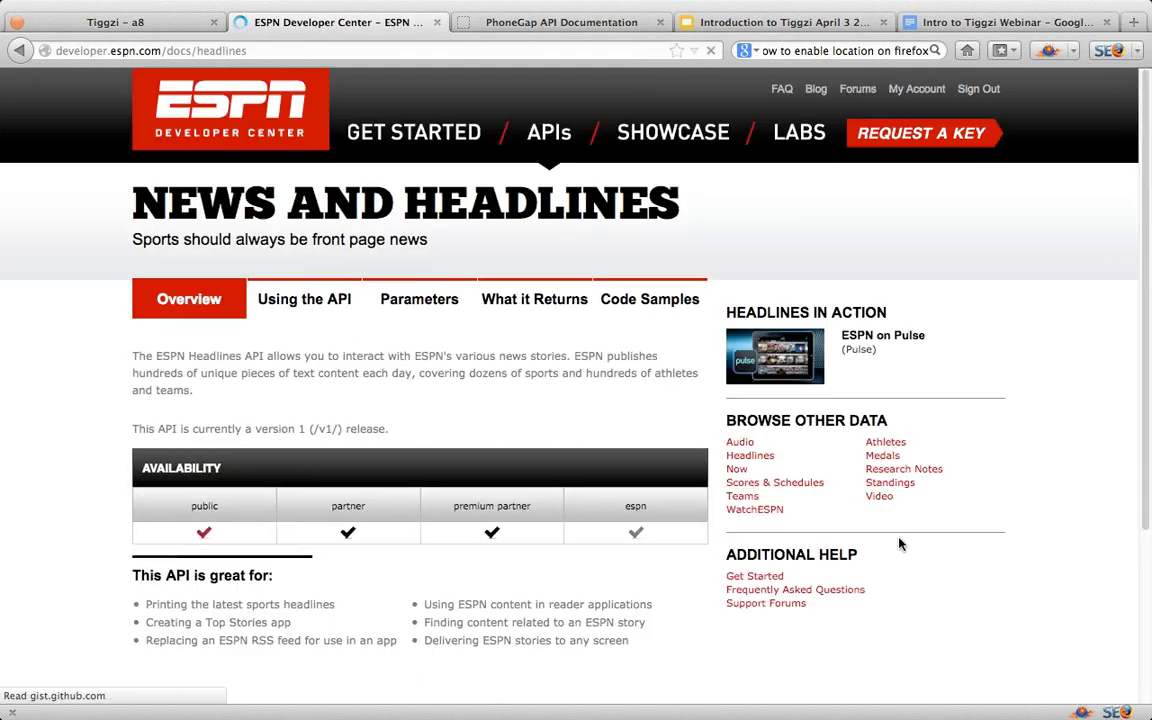
click(300, 291)
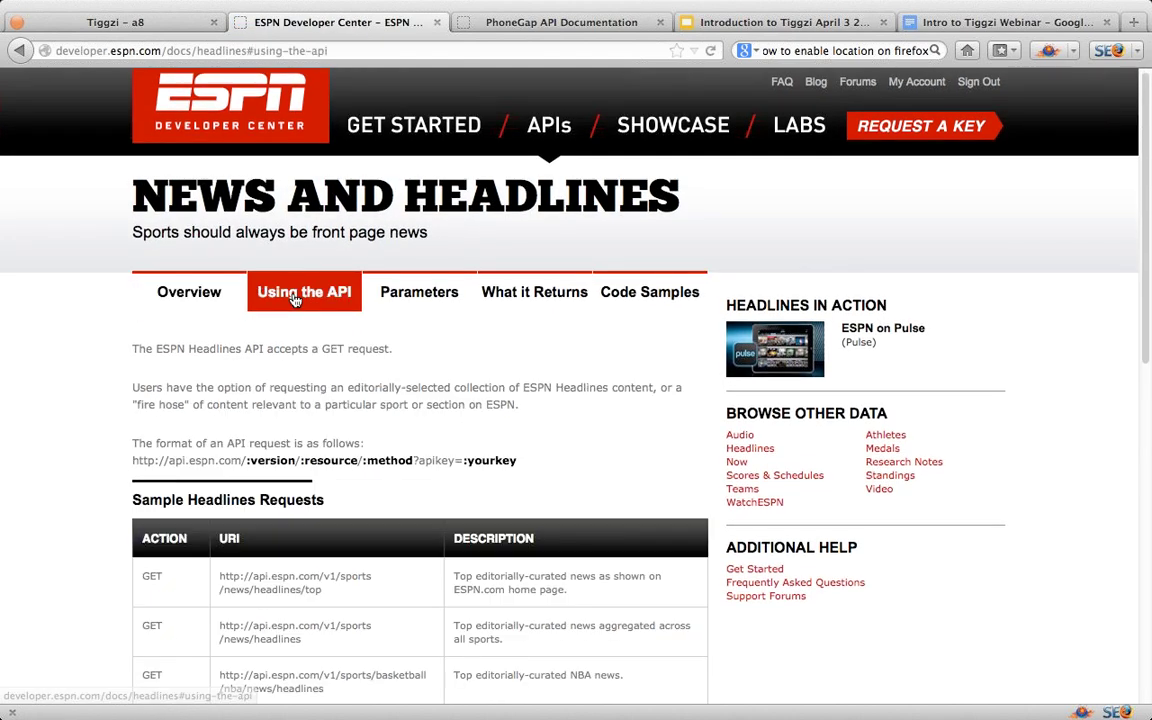
scroll(953, 587, down, 2)
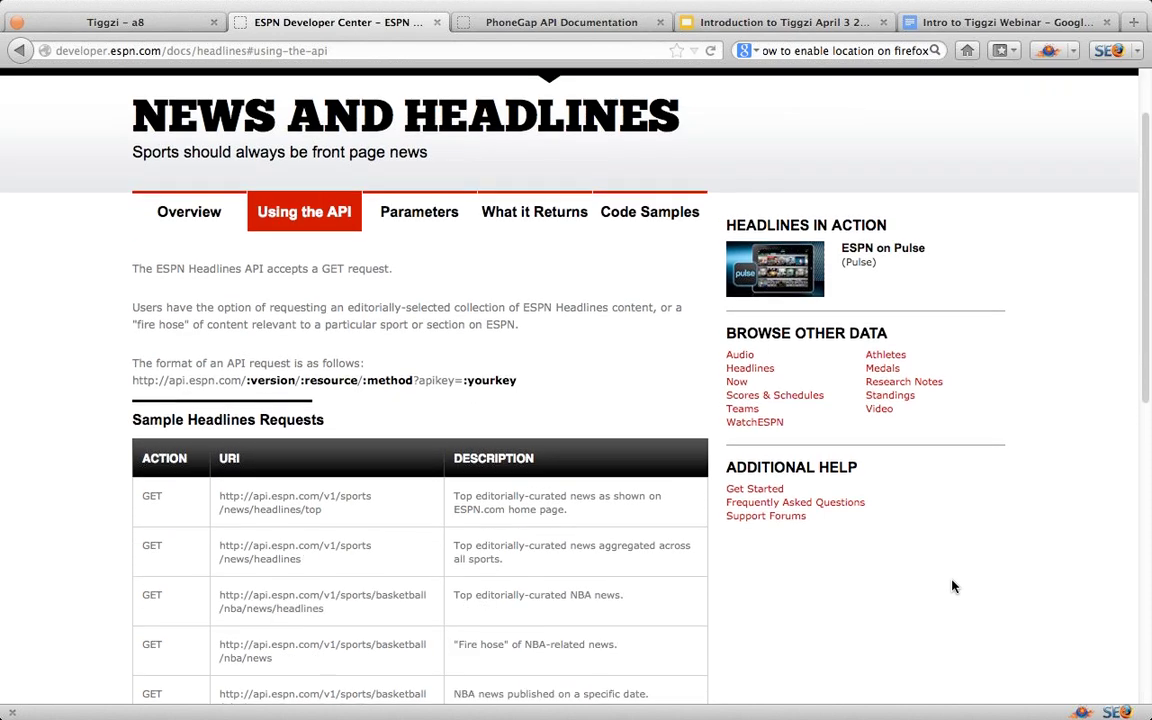
scroll(955, 588, up, 2)
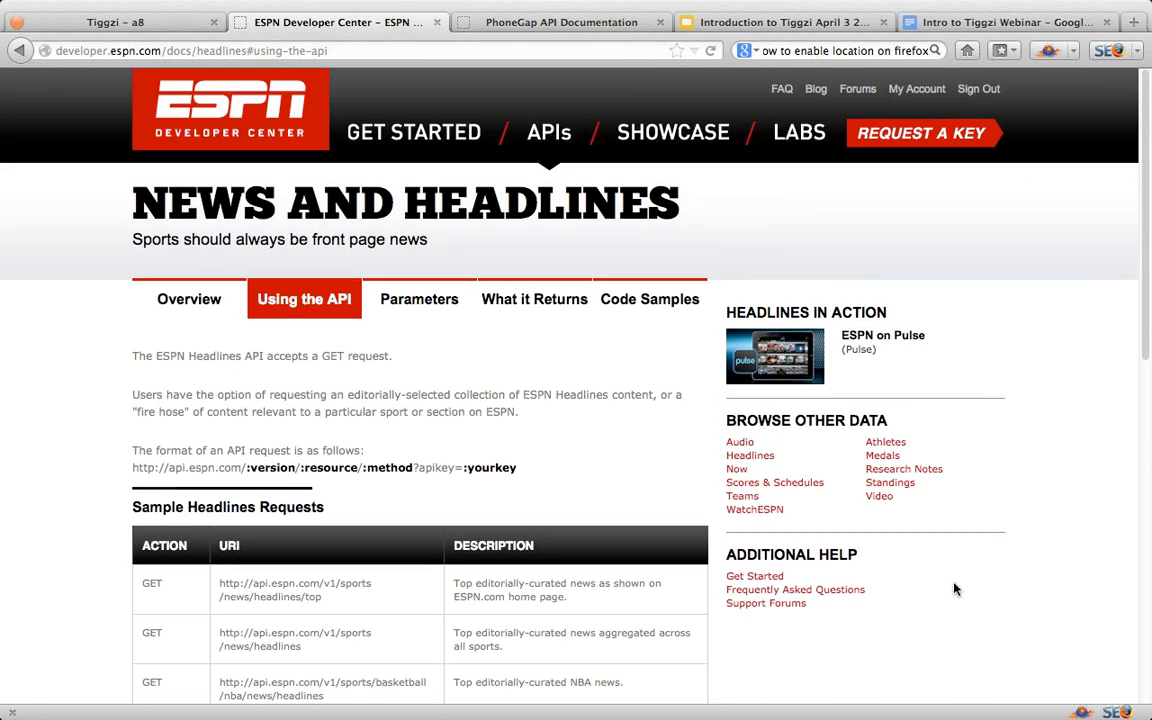
click(96, 24)
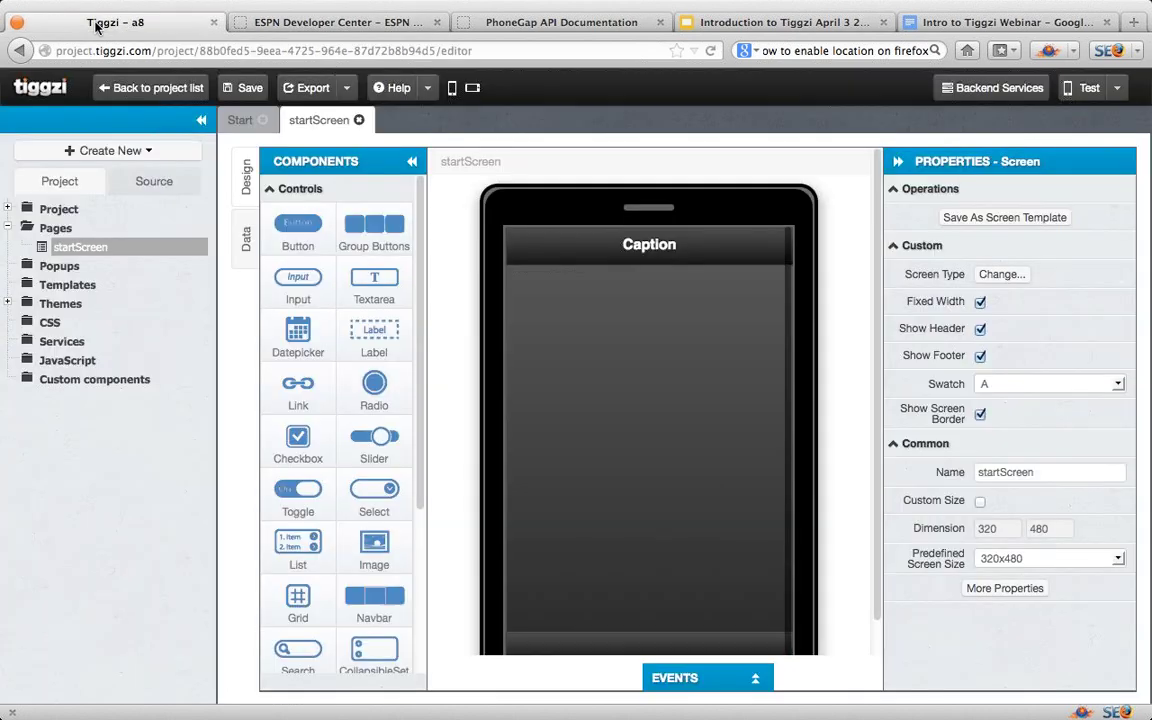
Step: Change the startScreen header text to 'My Sports App'
click(684, 256)
click(1028, 219)
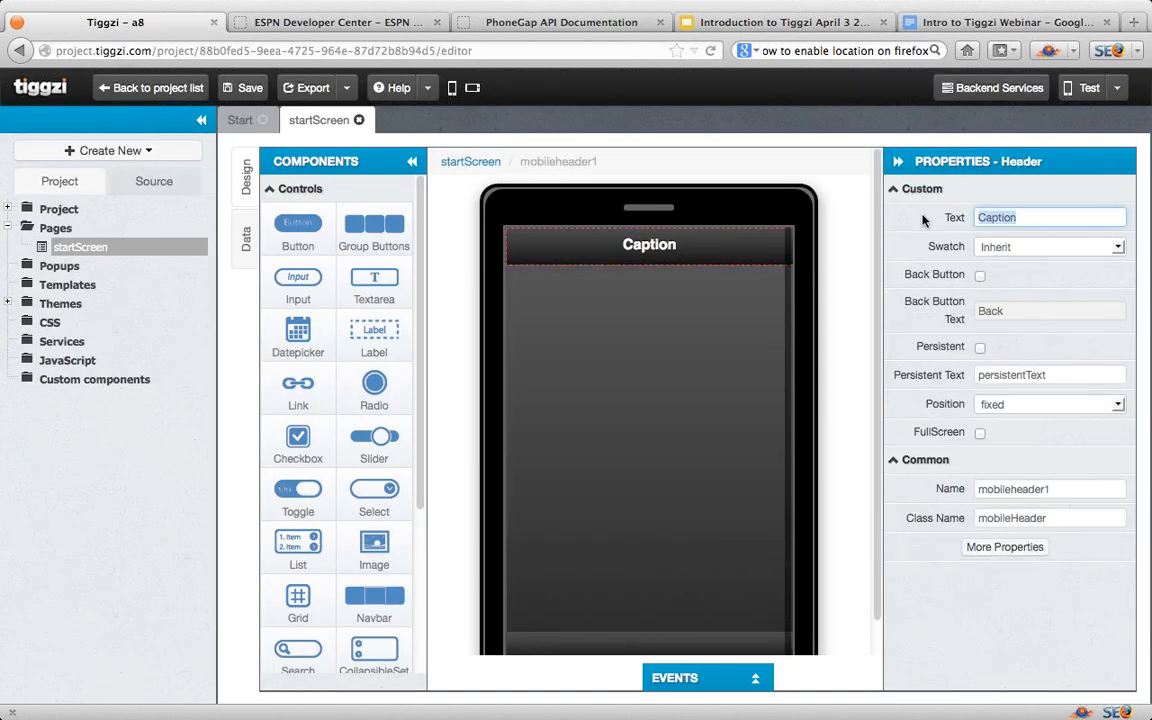
text(Mysp)
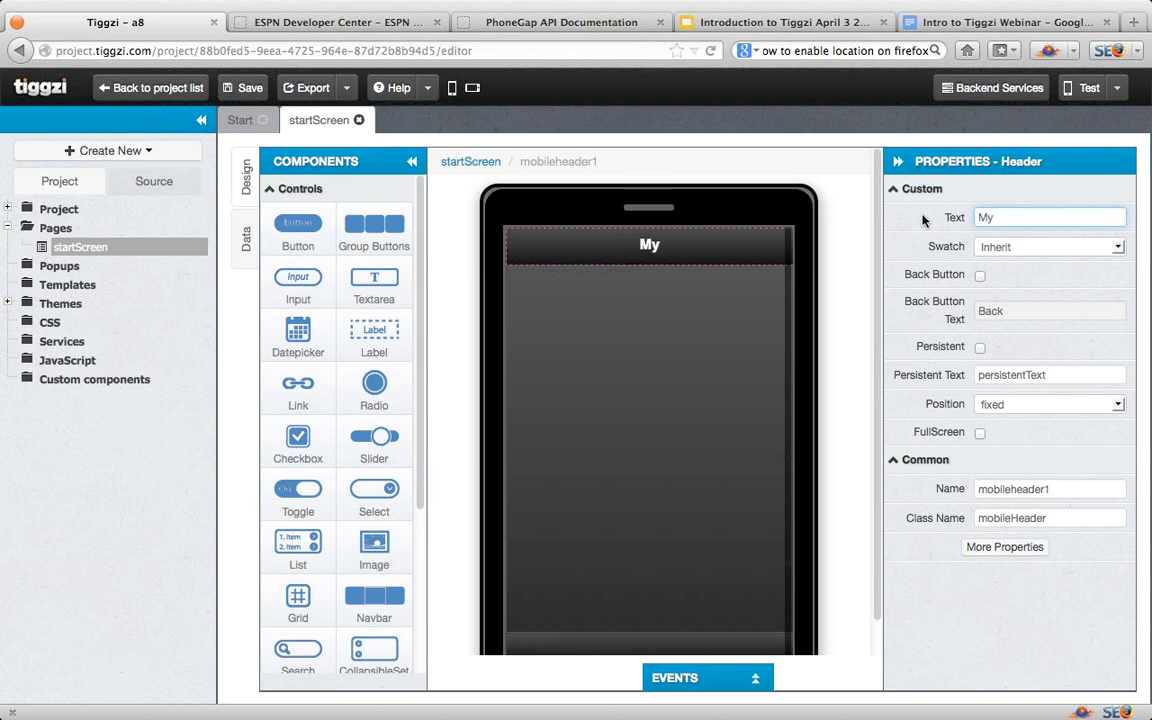
key(BackSpace)
key(BackSpace)
text(Sports)
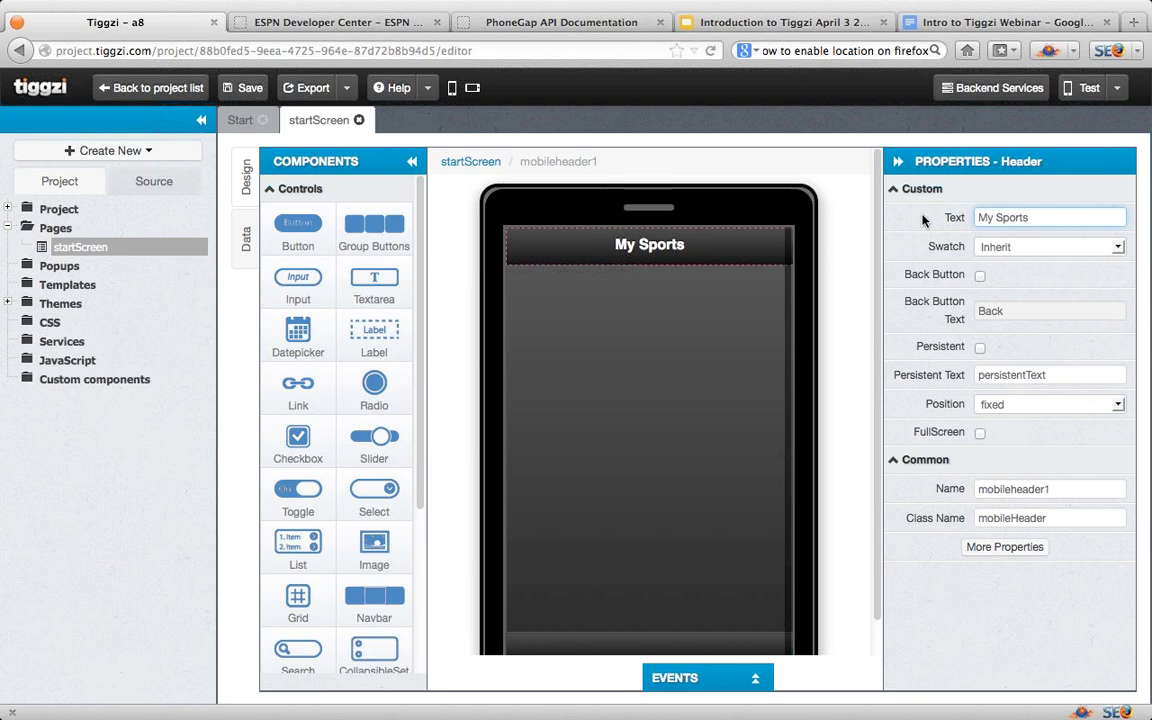
text( App)
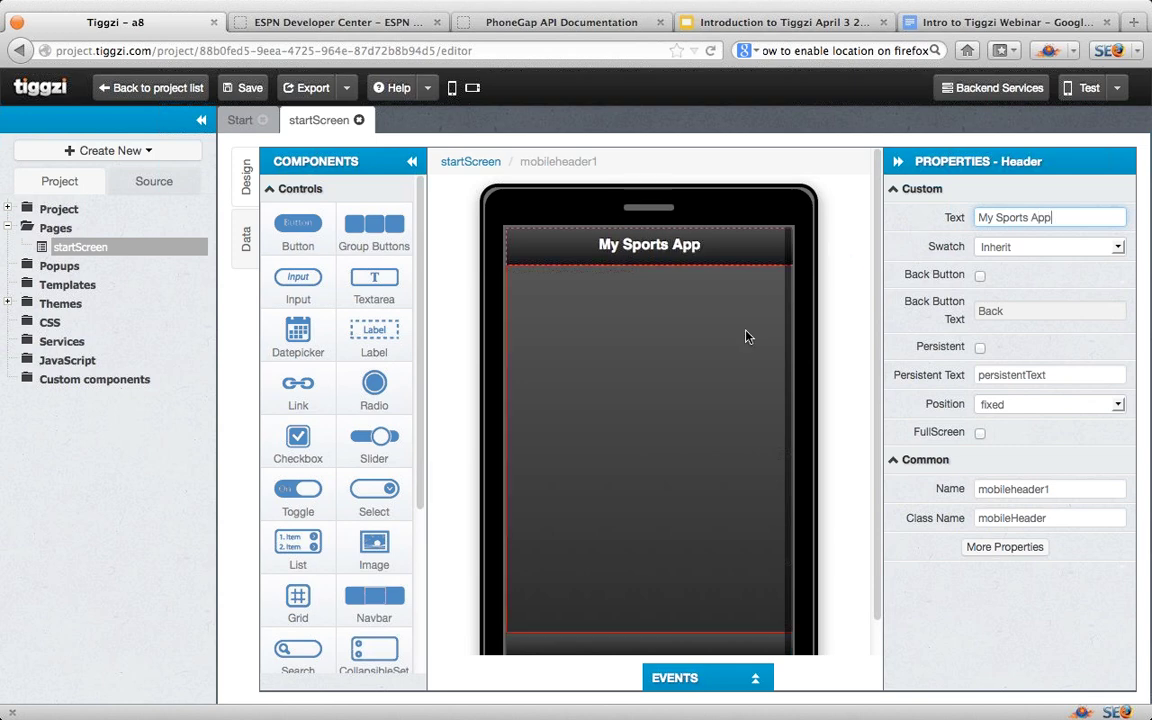
Step: Add a grid to the page content with 1 column and 5 rows
click(765, 332)
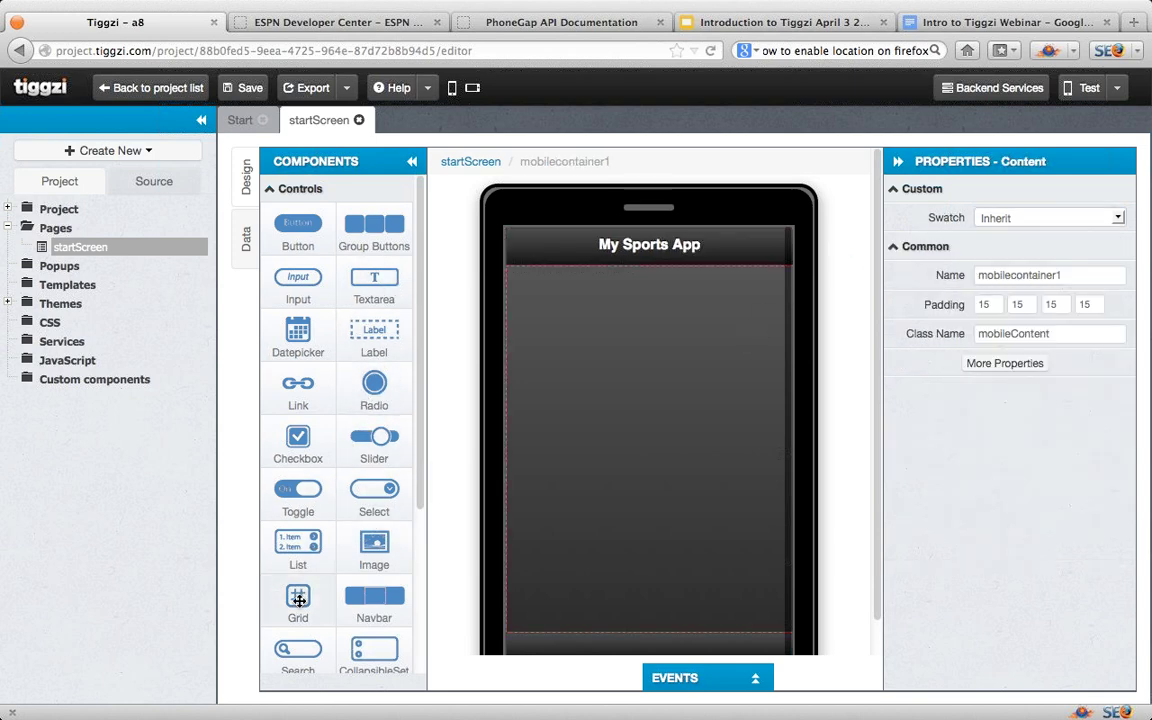
drag(300, 598, 620, 365)
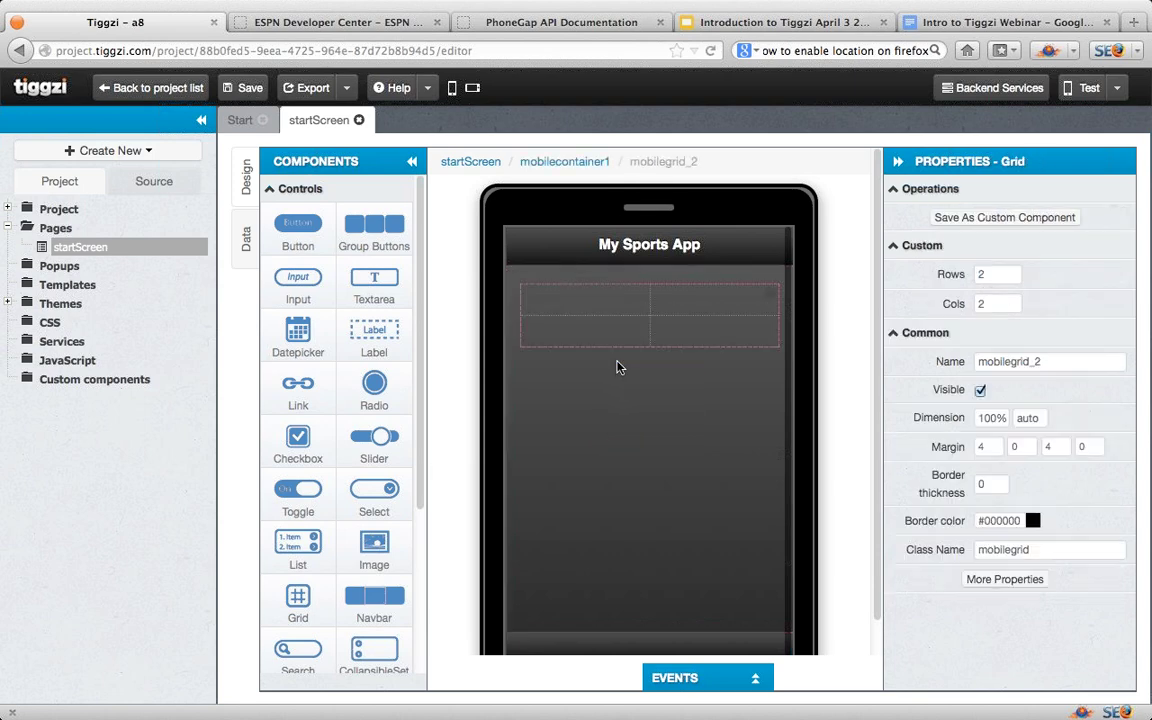
drag(991, 304, 964, 305)
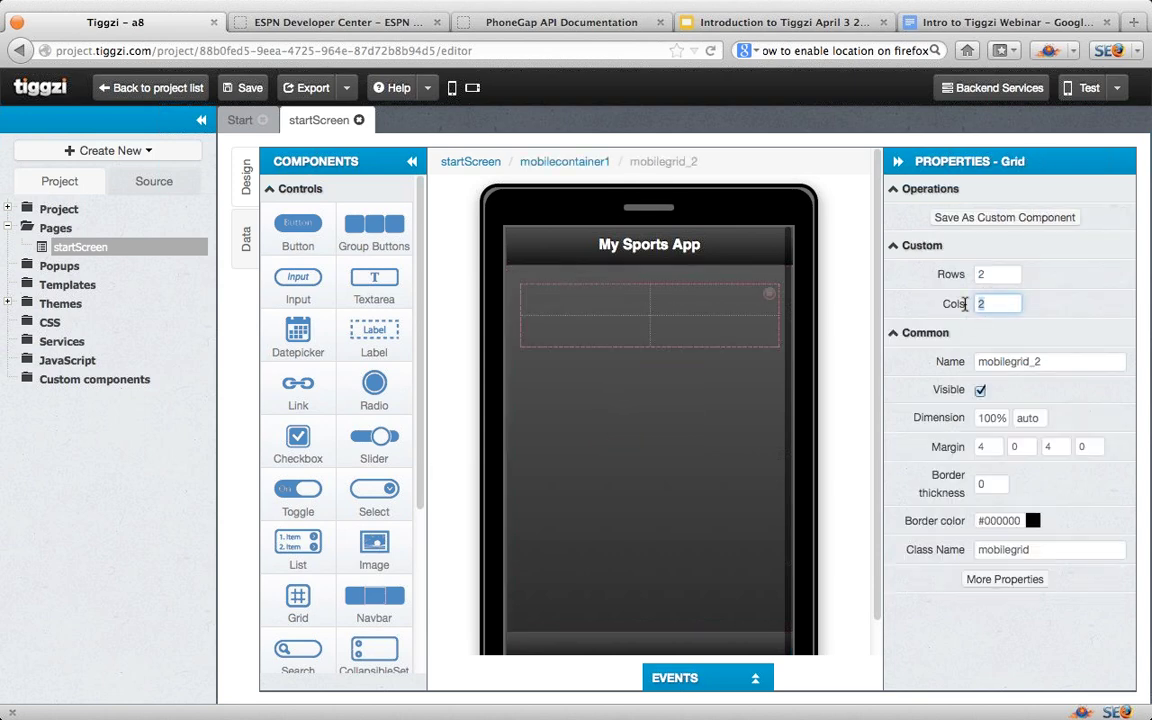
text(1)
click(992, 275)
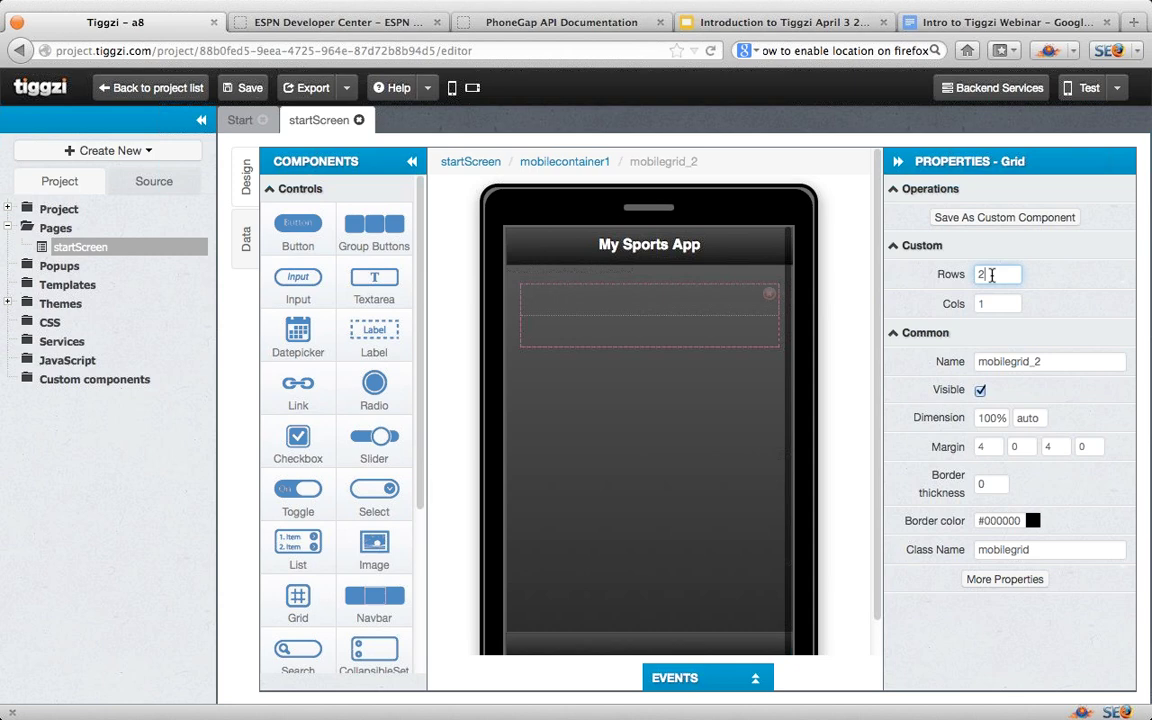
key(BackSpace)
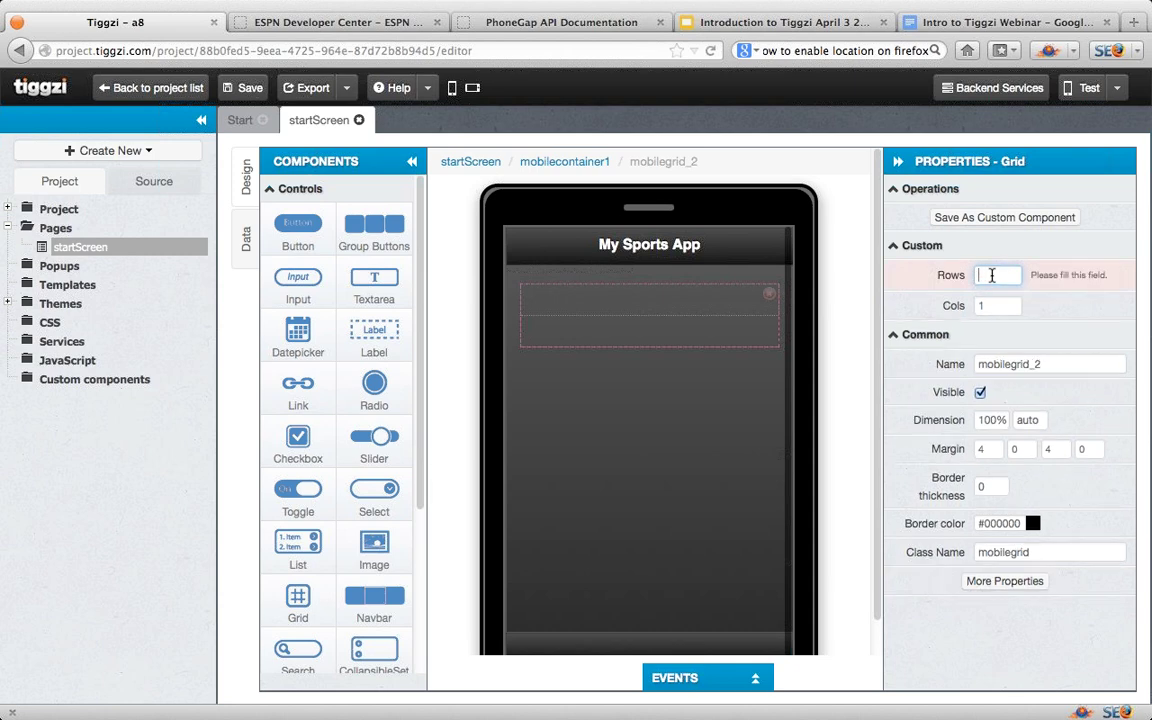
text(5)
key(Return)
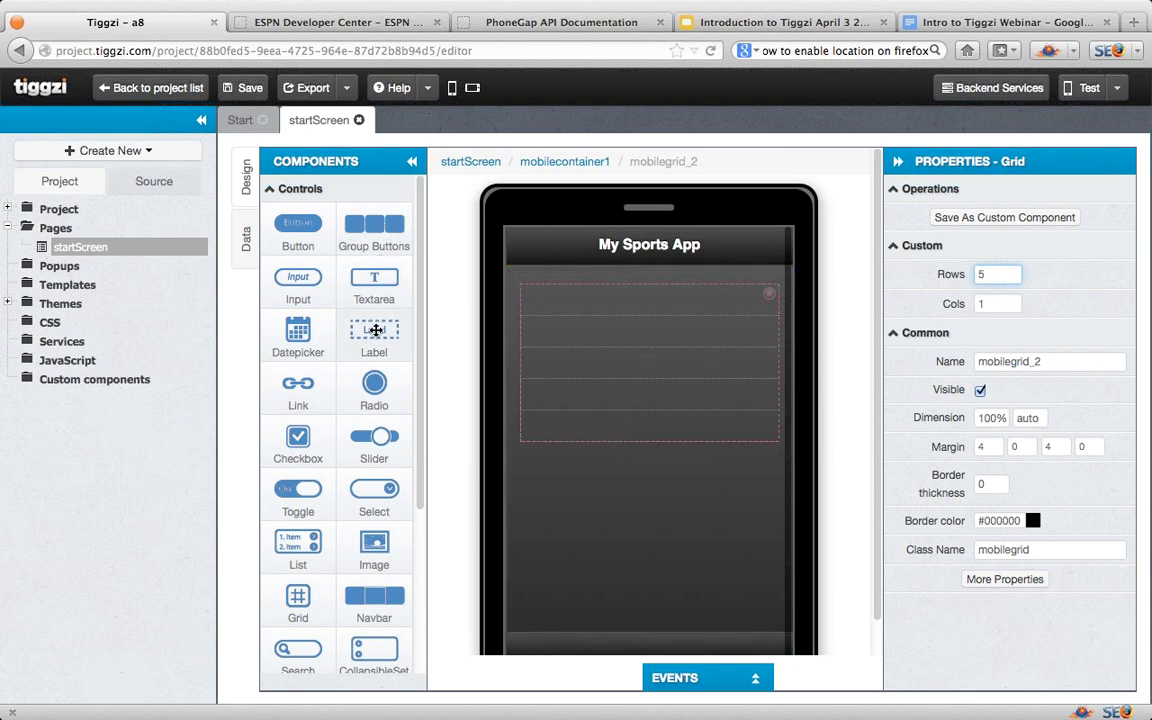
Step: Fill the grid with a label, an image below it, and a second label
drag(374, 333, 597, 308)
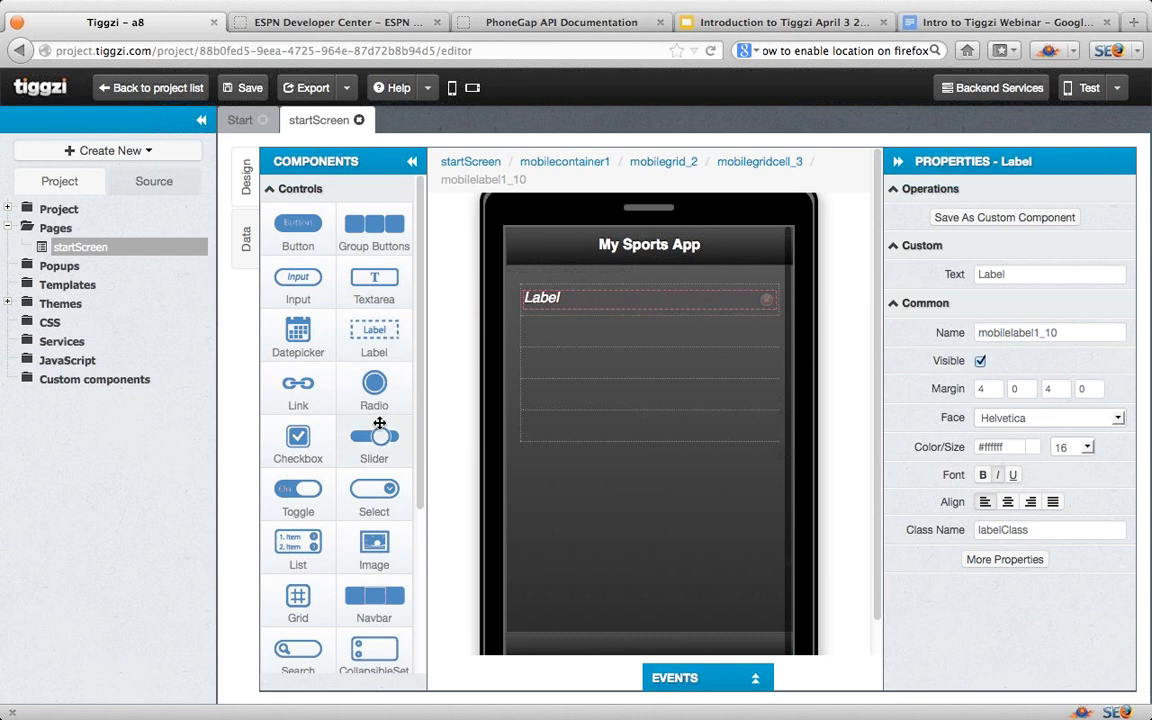
drag(378, 543, 557, 339)
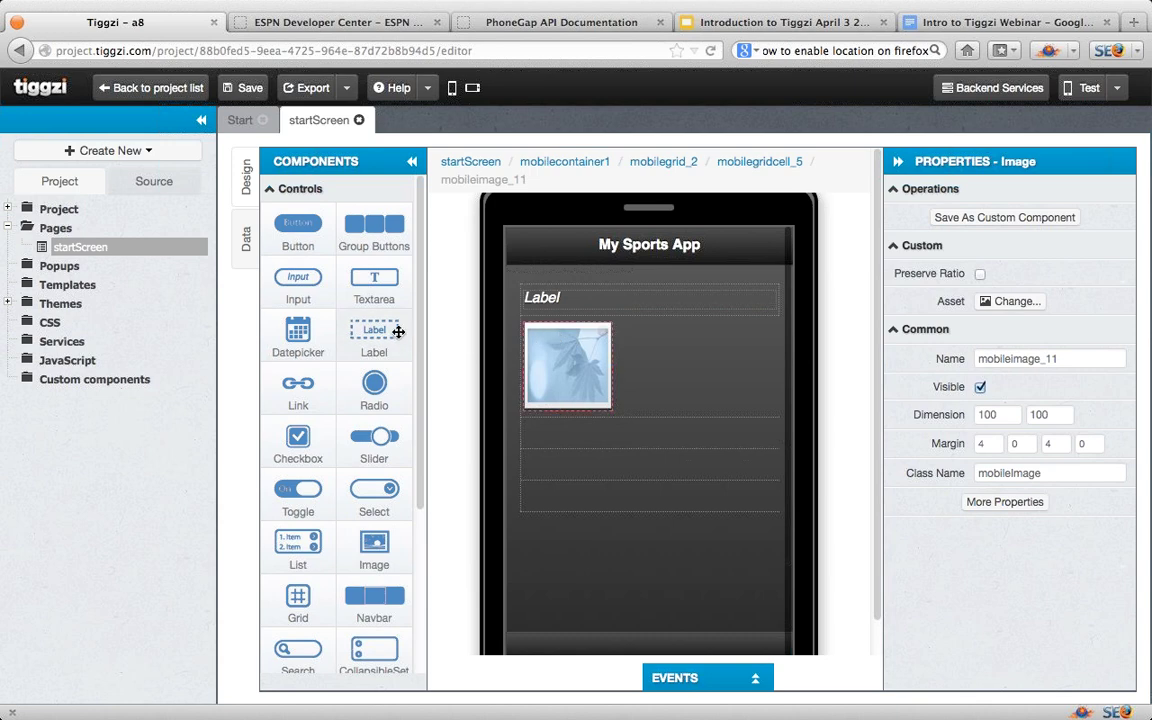
drag(378, 330, 546, 452)
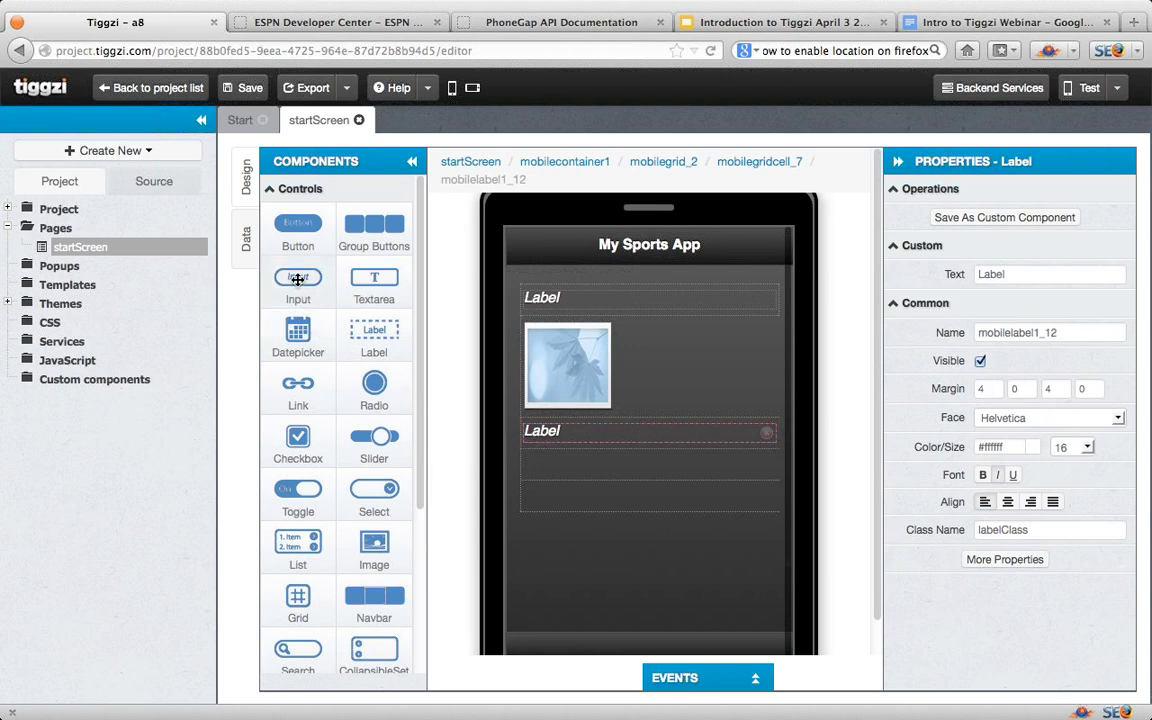
Step: Add a link reading 'Read more..' below the second label
drag(298, 385, 547, 474)
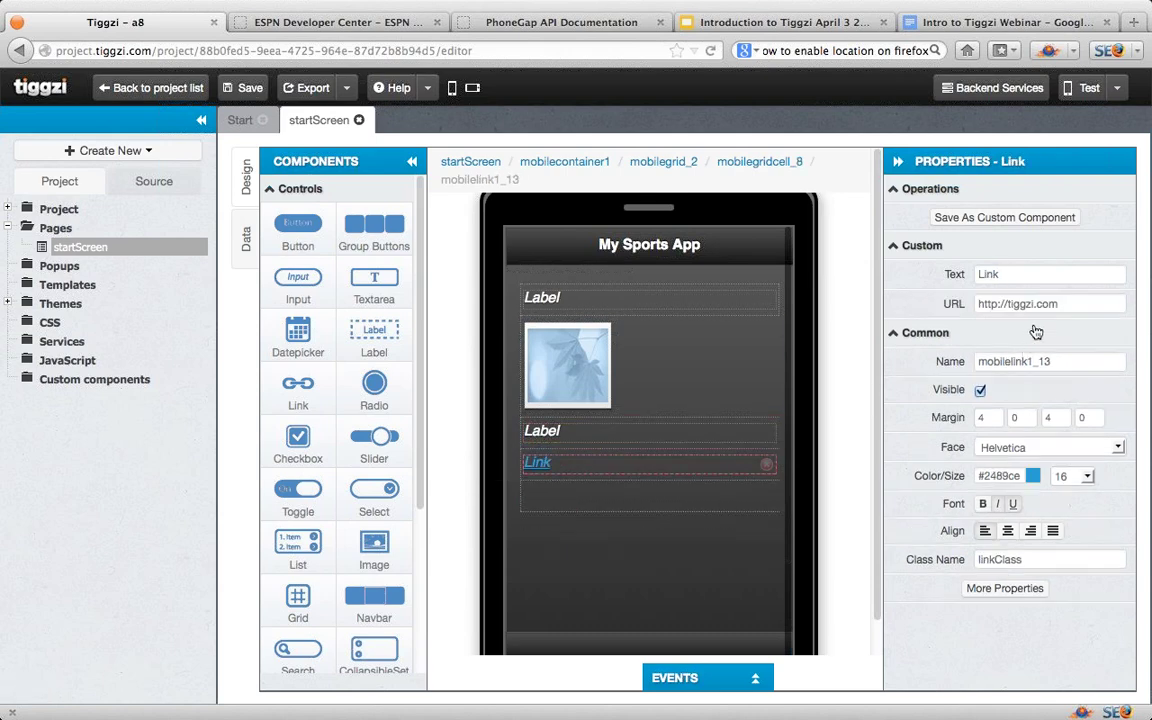
click(1014, 270)
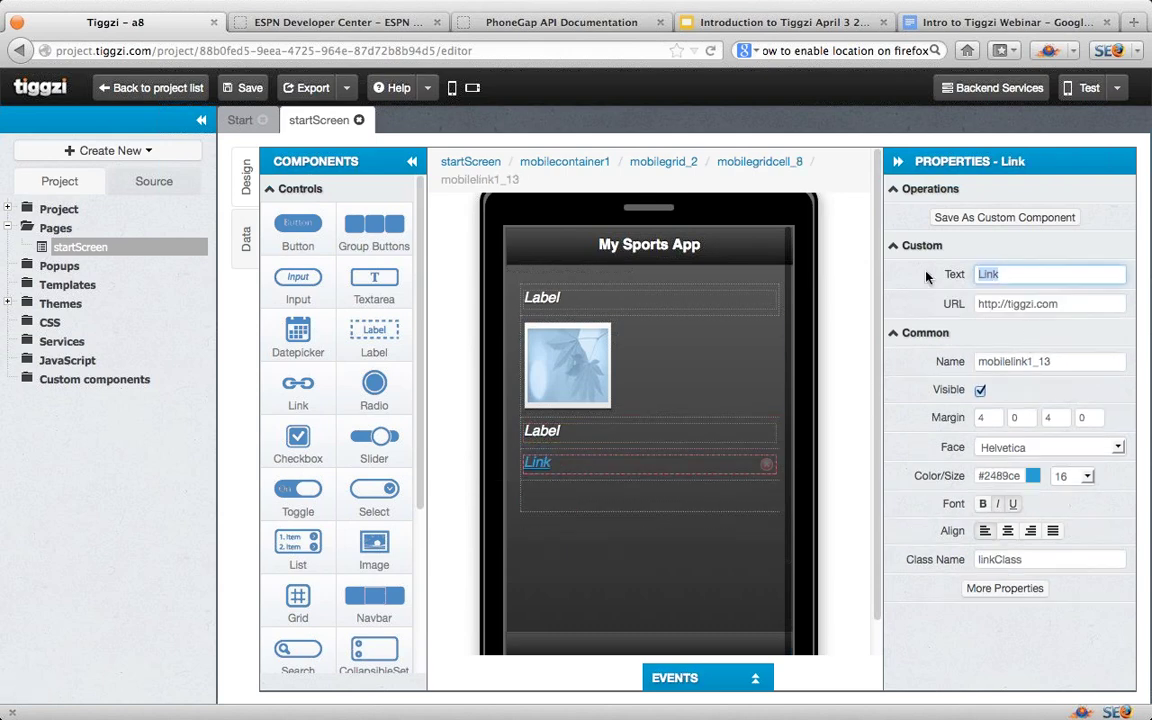
text(Read more..)
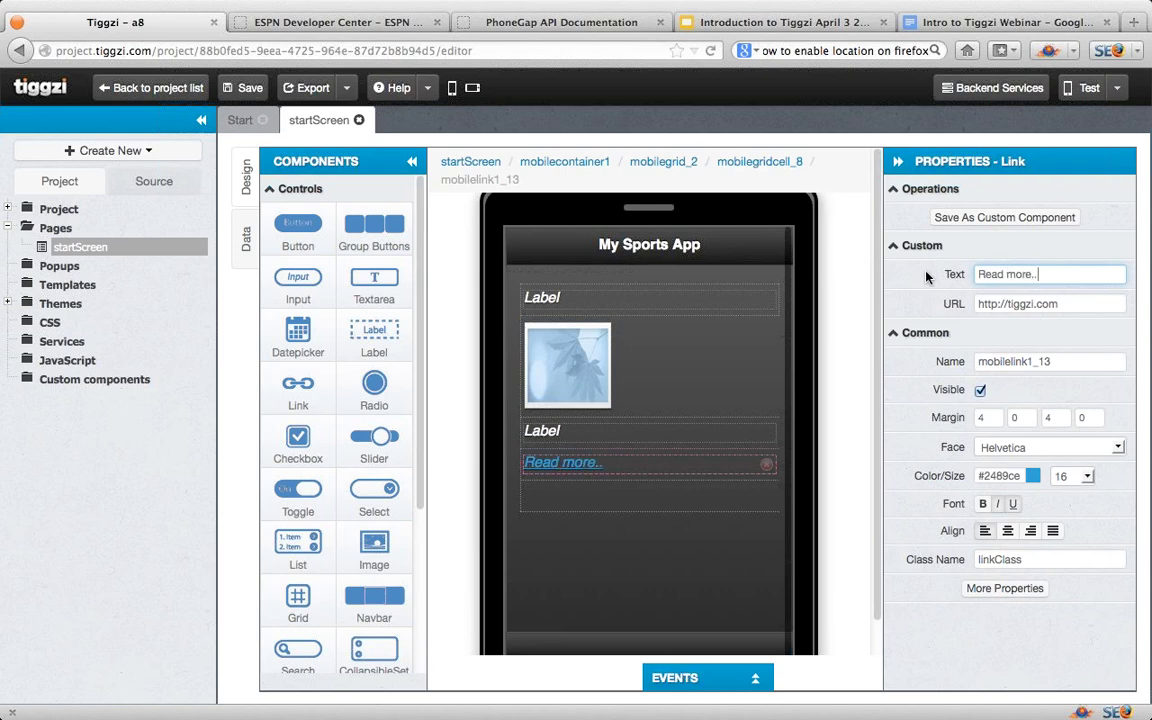
Step: Set the top label's text size to 18
click(658, 303)
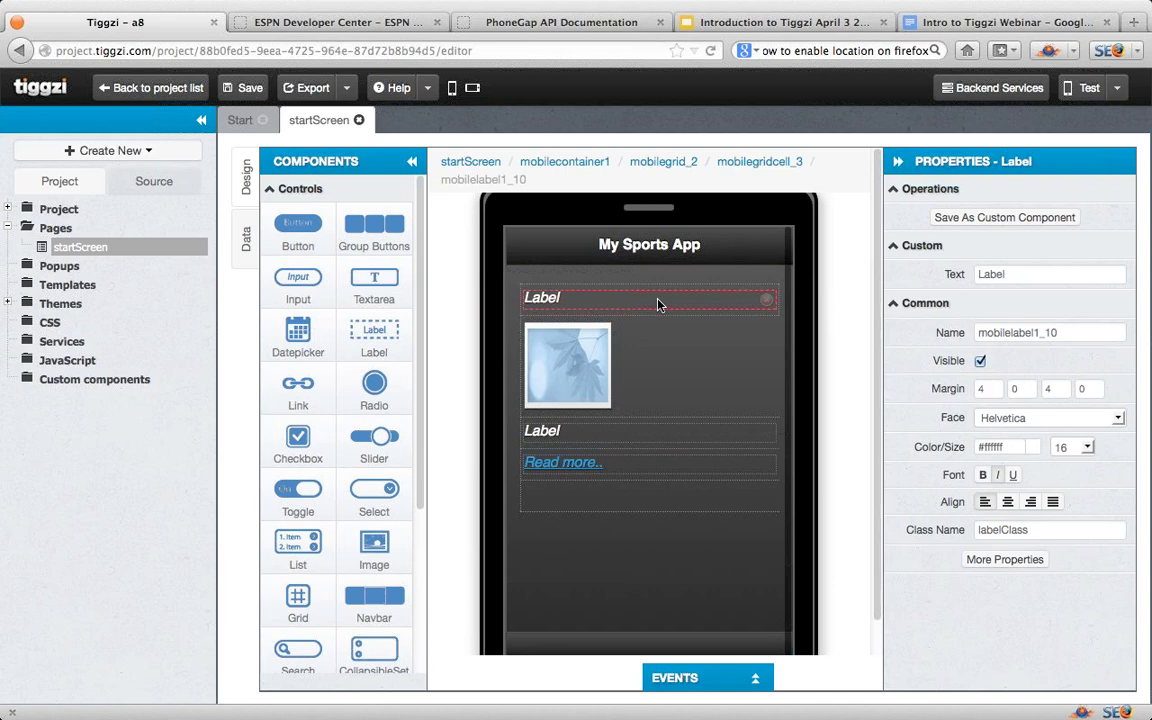
click(1087, 448)
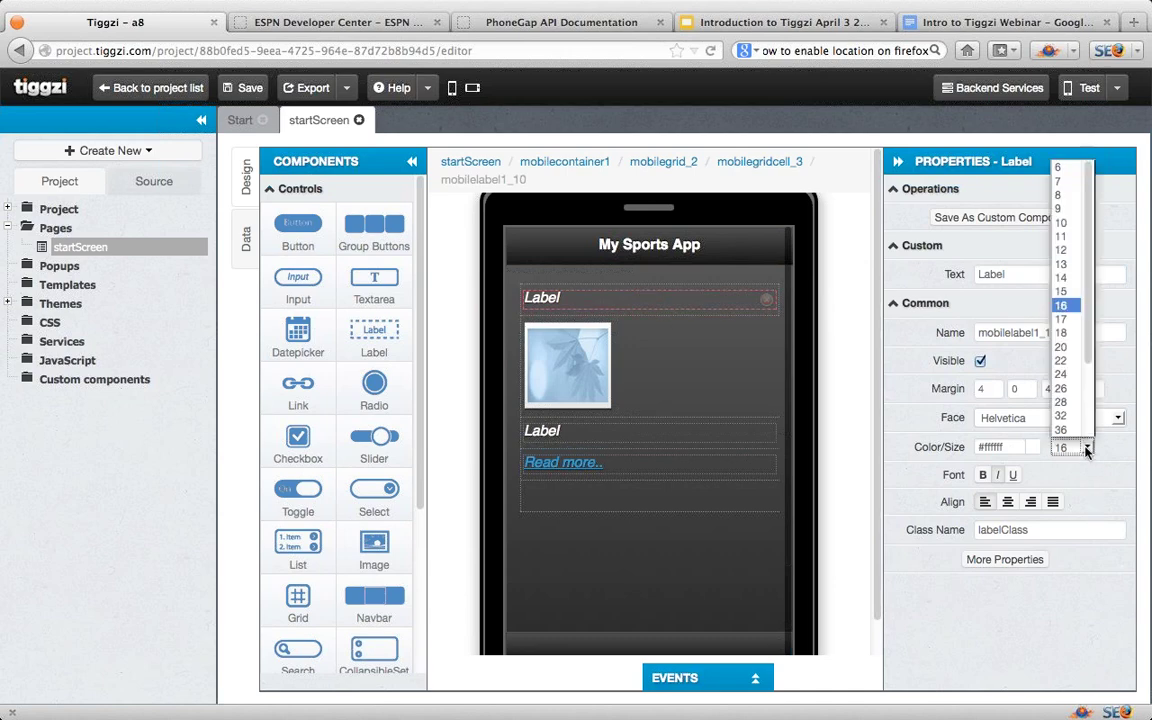
click(1060, 332)
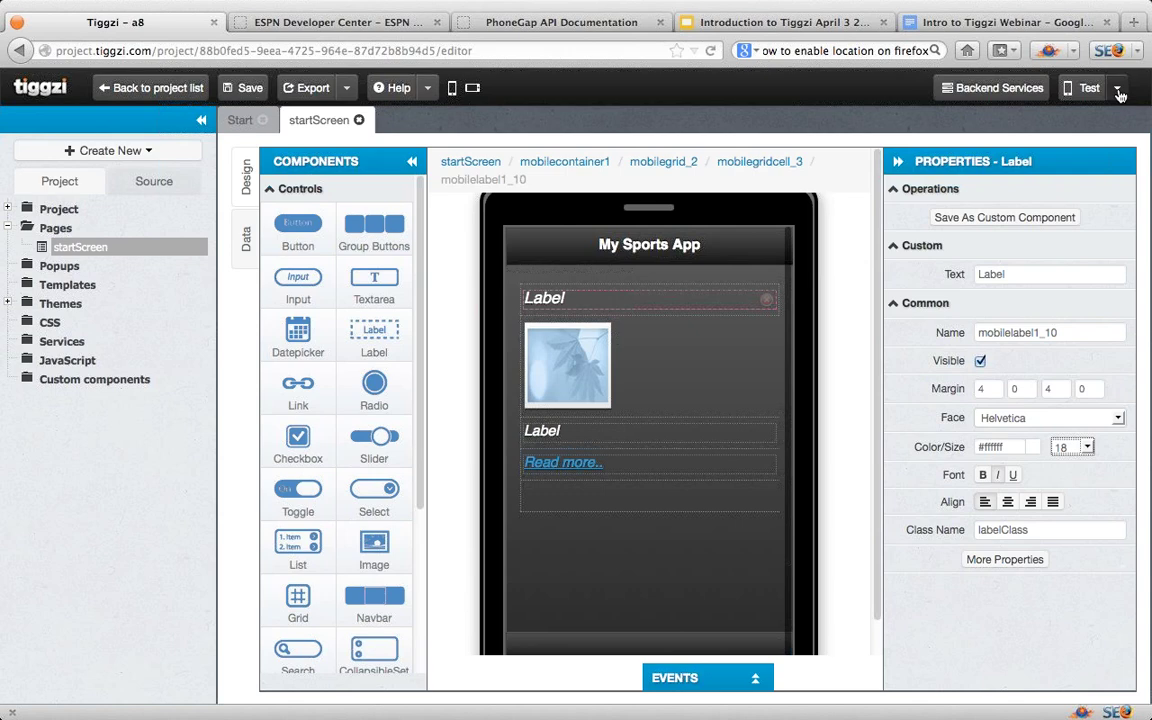
Step: Mark the test preview as Public and select its preview URL
click(1118, 90)
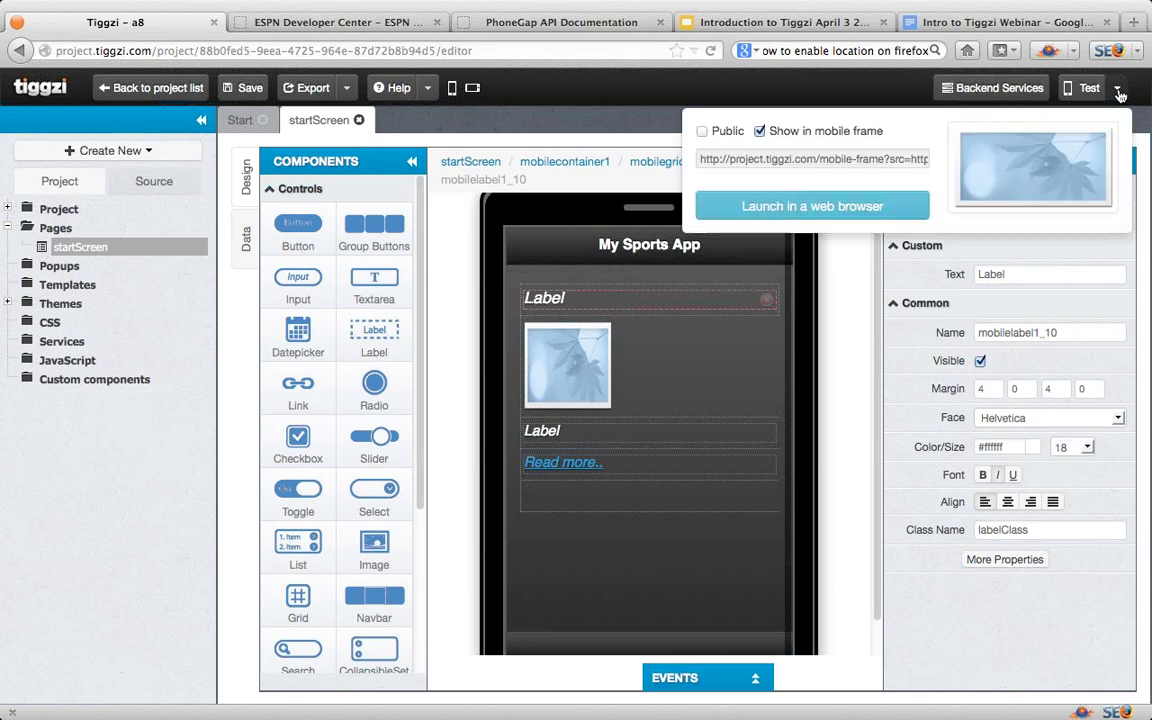
click(704, 132)
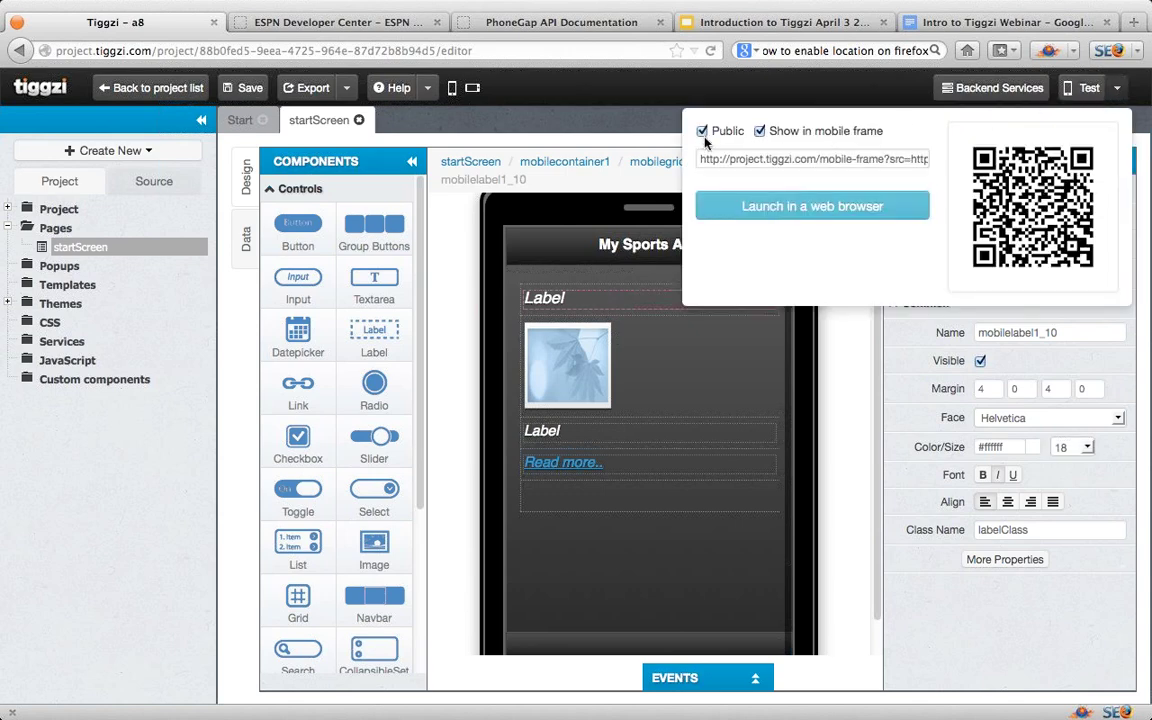
drag(696, 158, 978, 163)
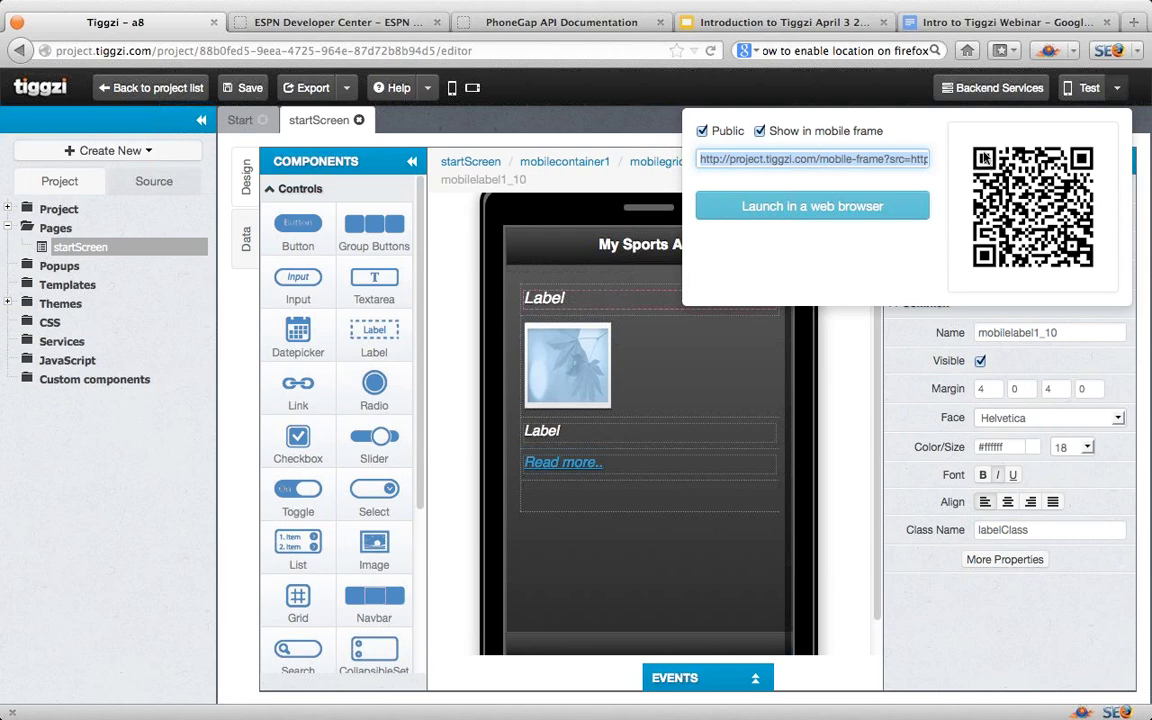
click(1119, 90)
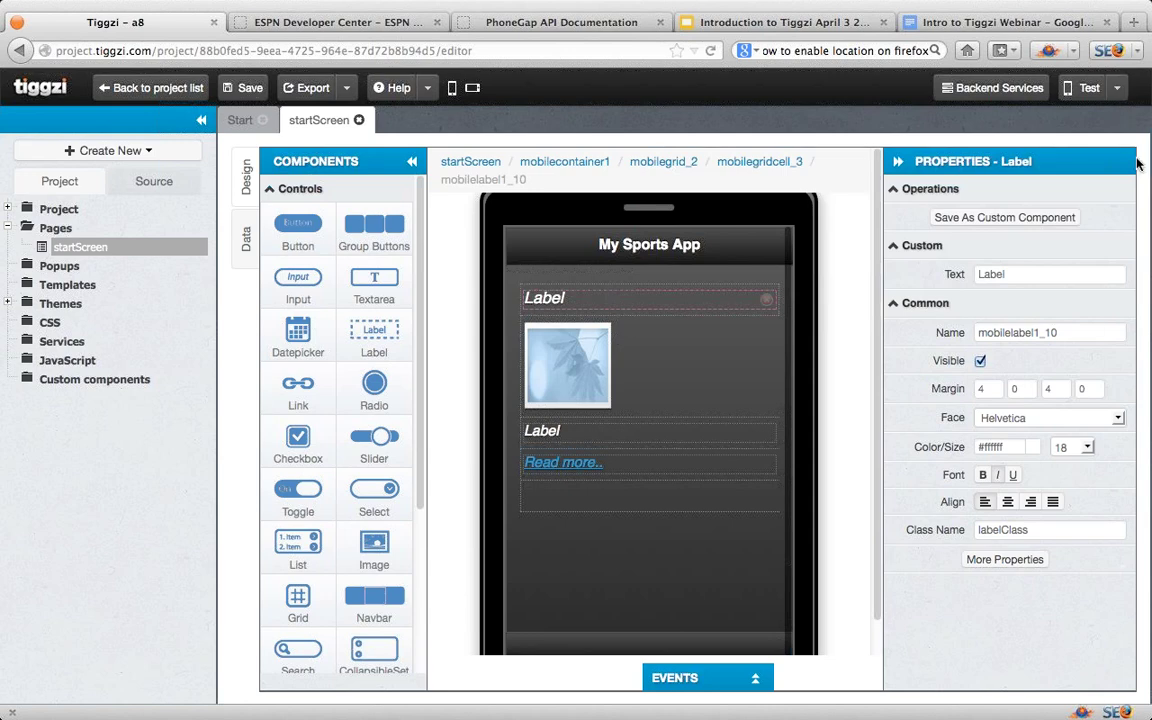
Step: Exit Firefox full-screen mode and copy the current selection
mouse_move(1126, 14)
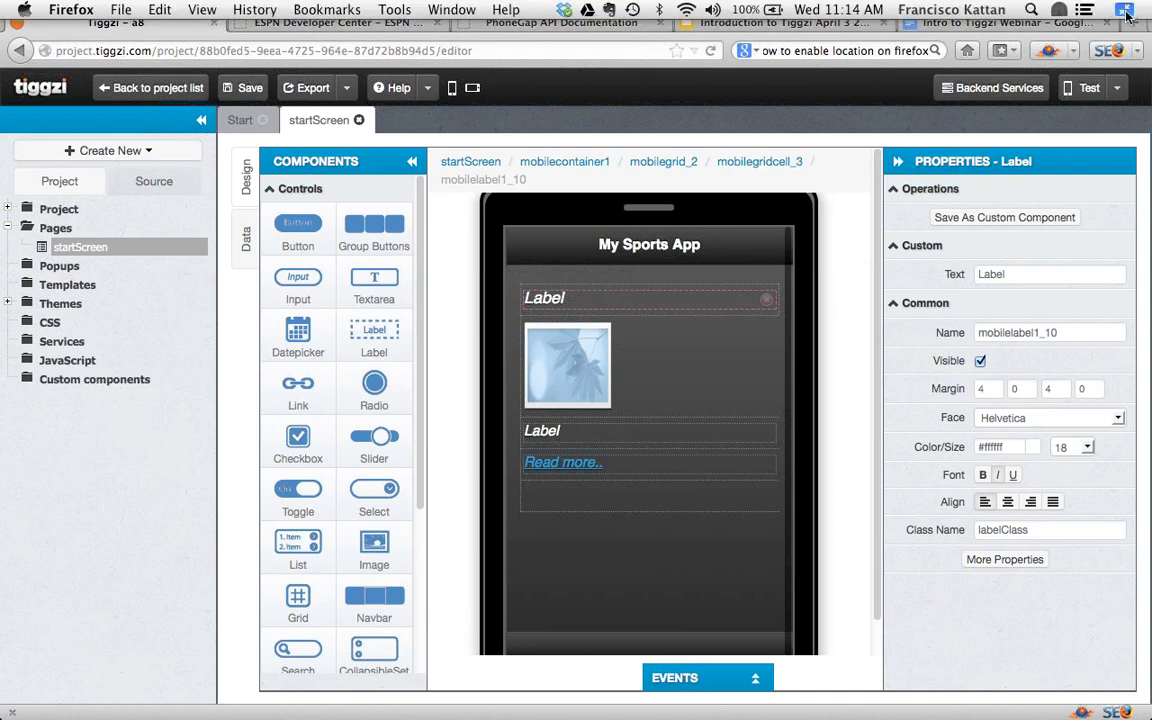
click(1126, 14)
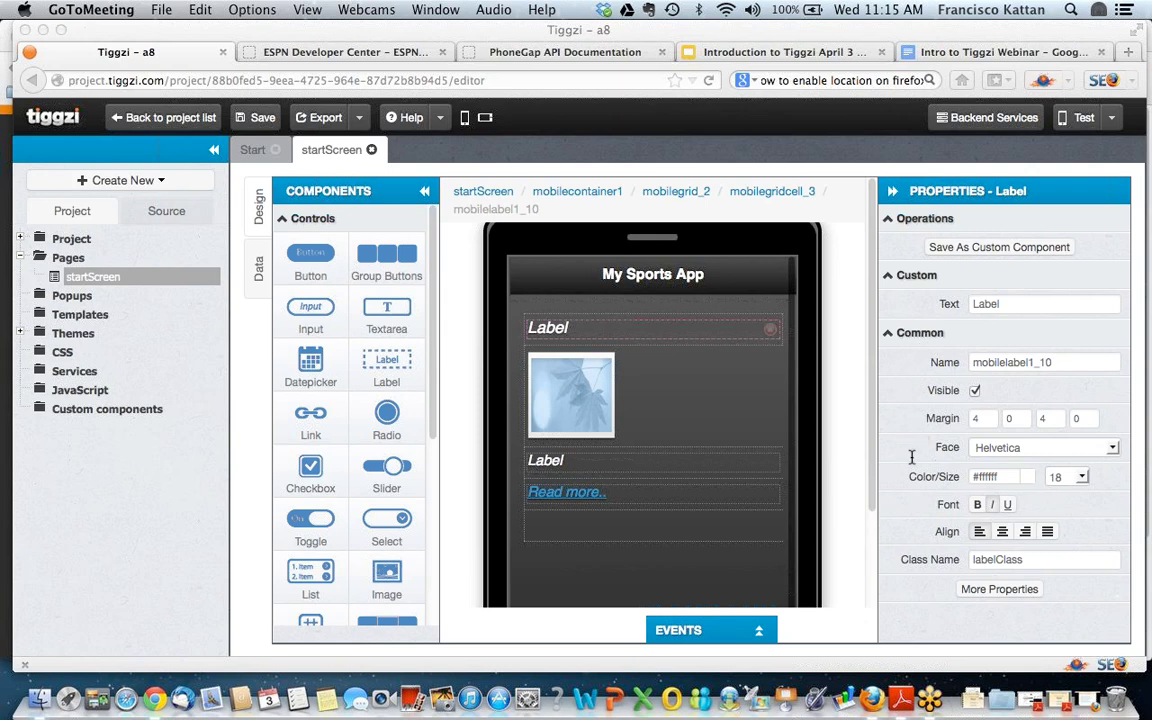
key(super+c)
Step: Restore full screen, view the Mobile Preview with its View on Phone QR code, then close it
click(1130, 31)
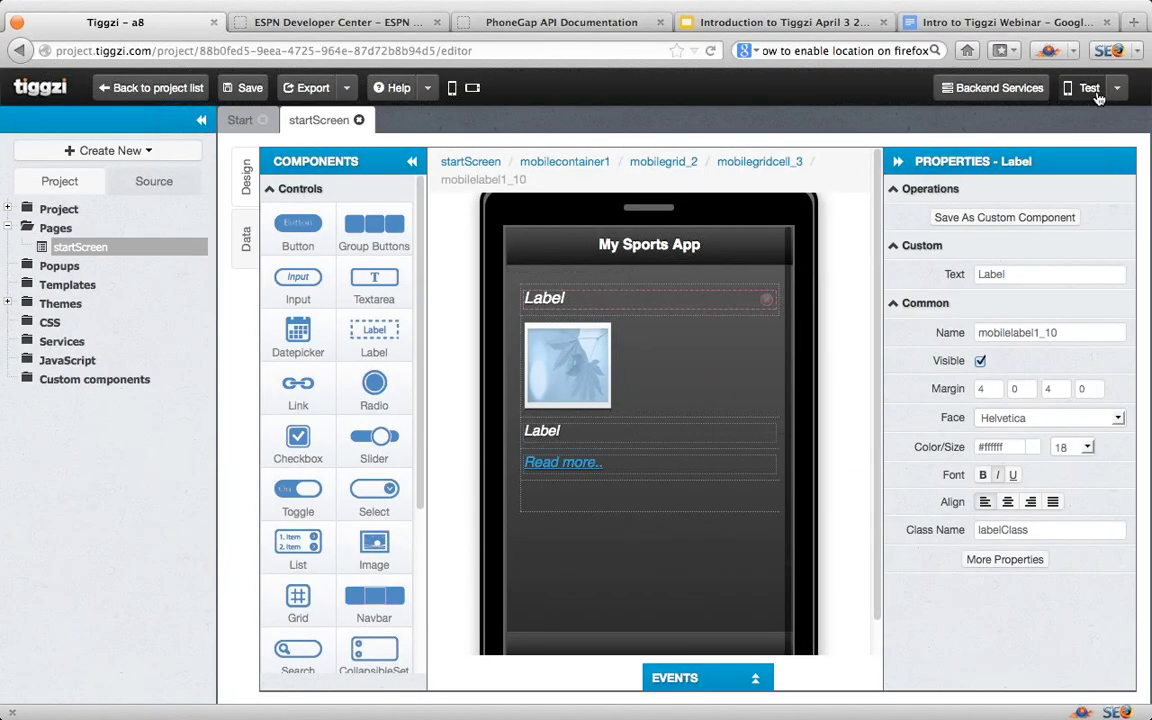
click(1090, 90)
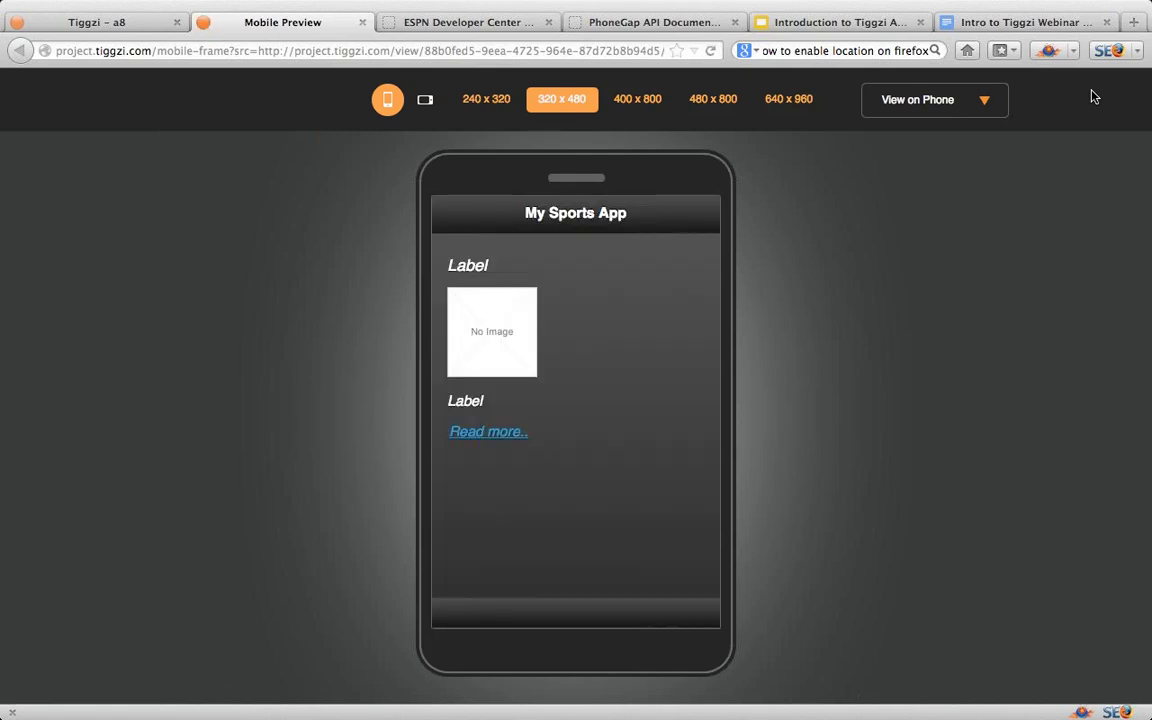
click(984, 101)
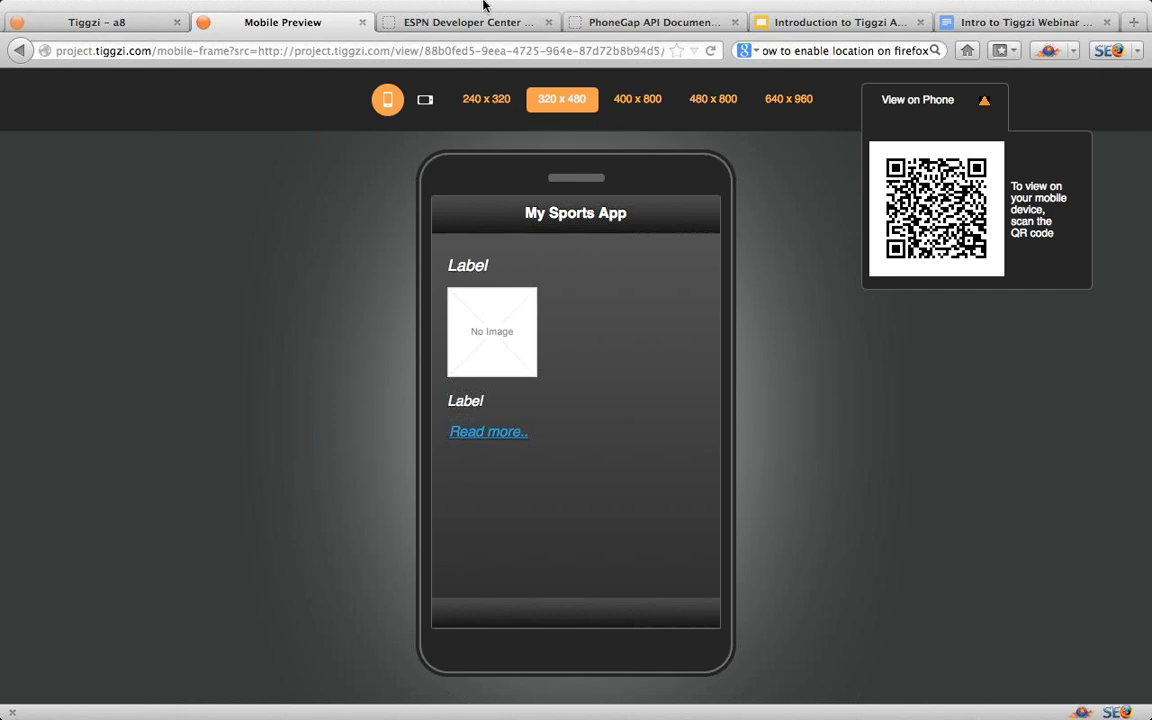
click(363, 22)
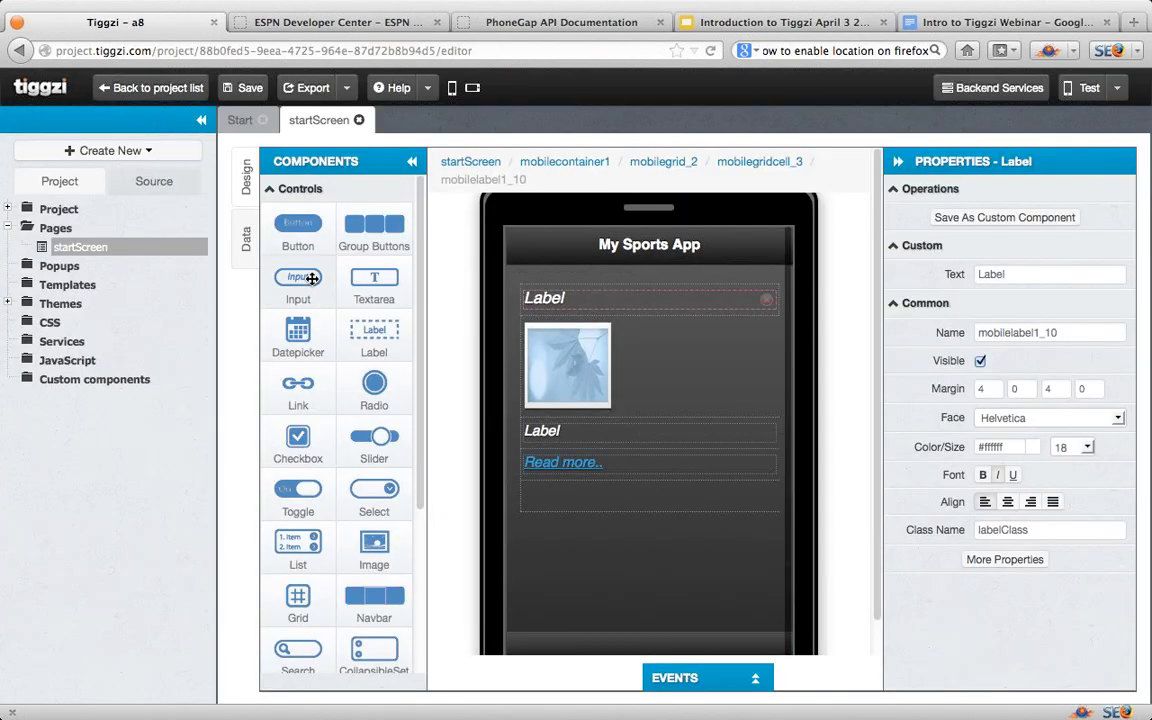
Step: Create a new Service data source on the Data tab named ESPNNewsREST
click(248, 236)
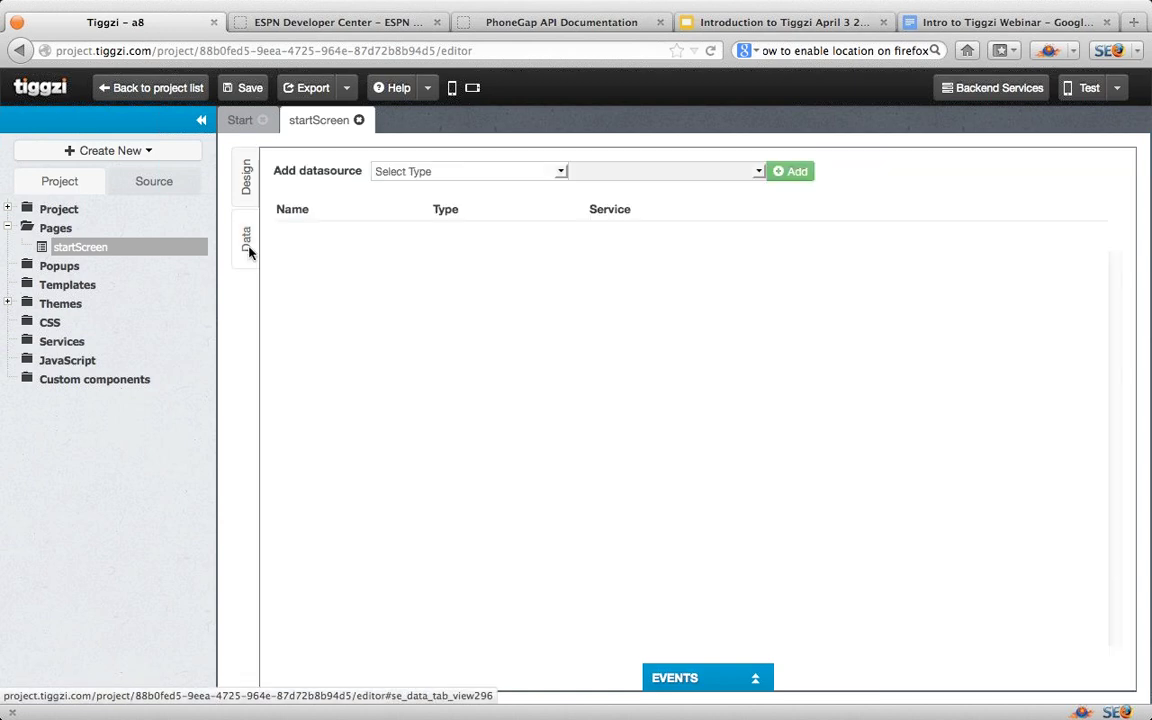
click(559, 173)
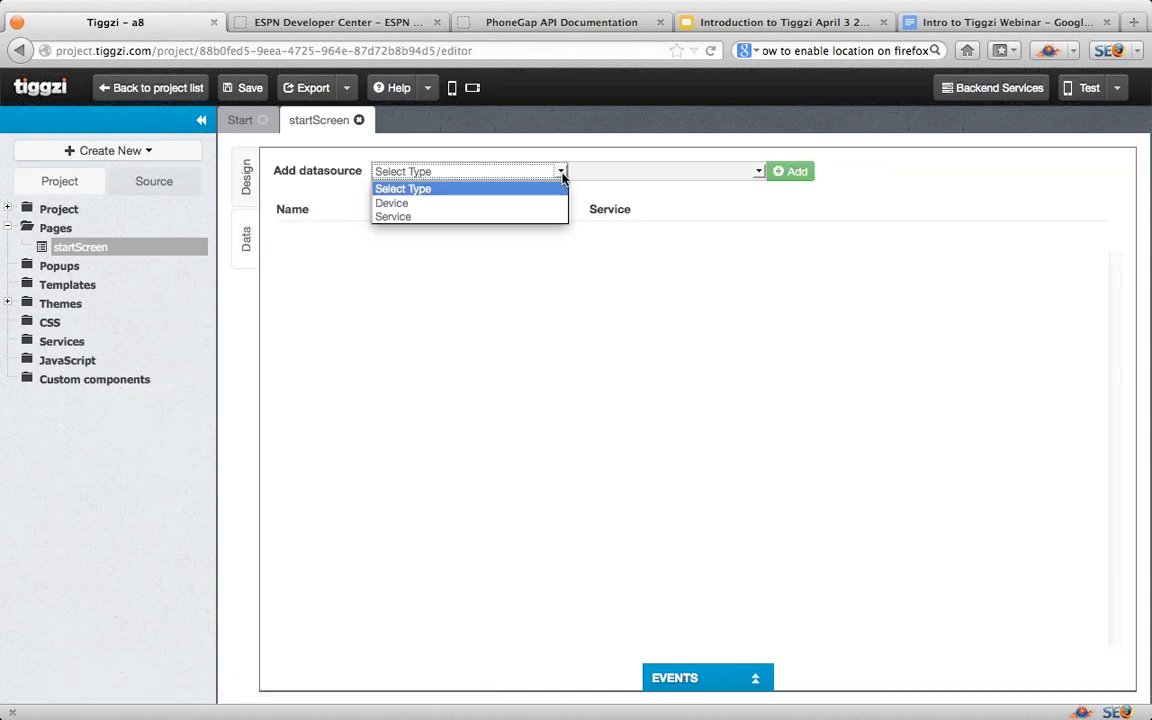
click(532, 218)
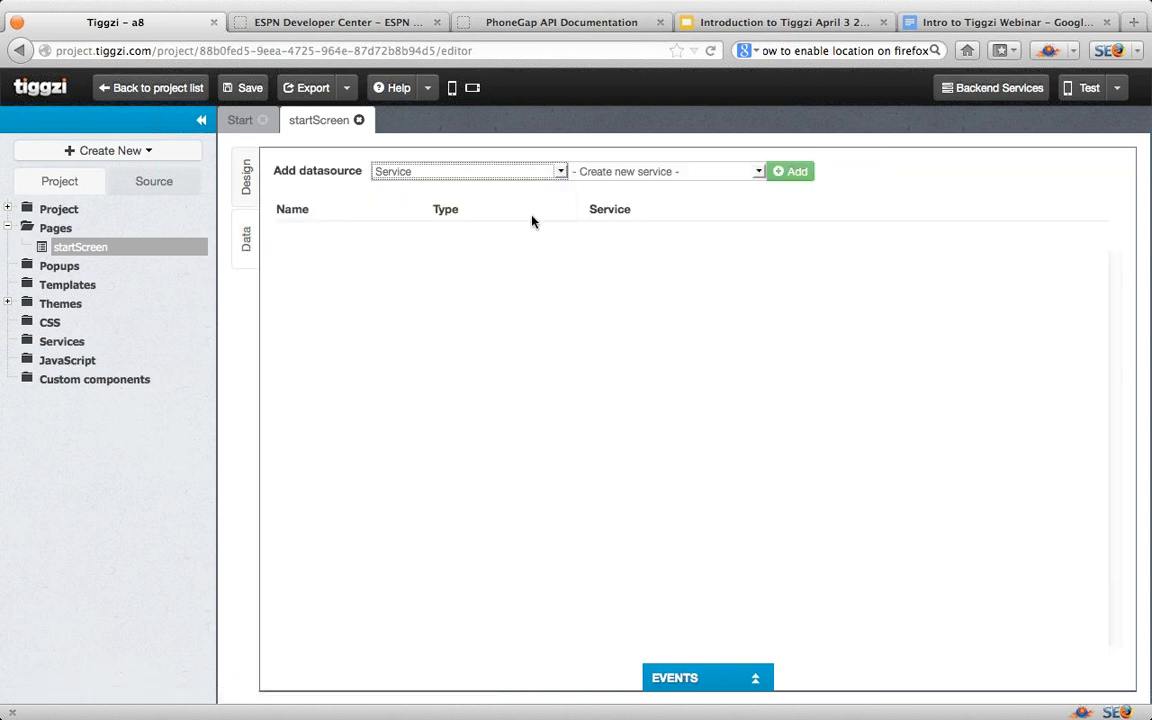
click(758, 173)
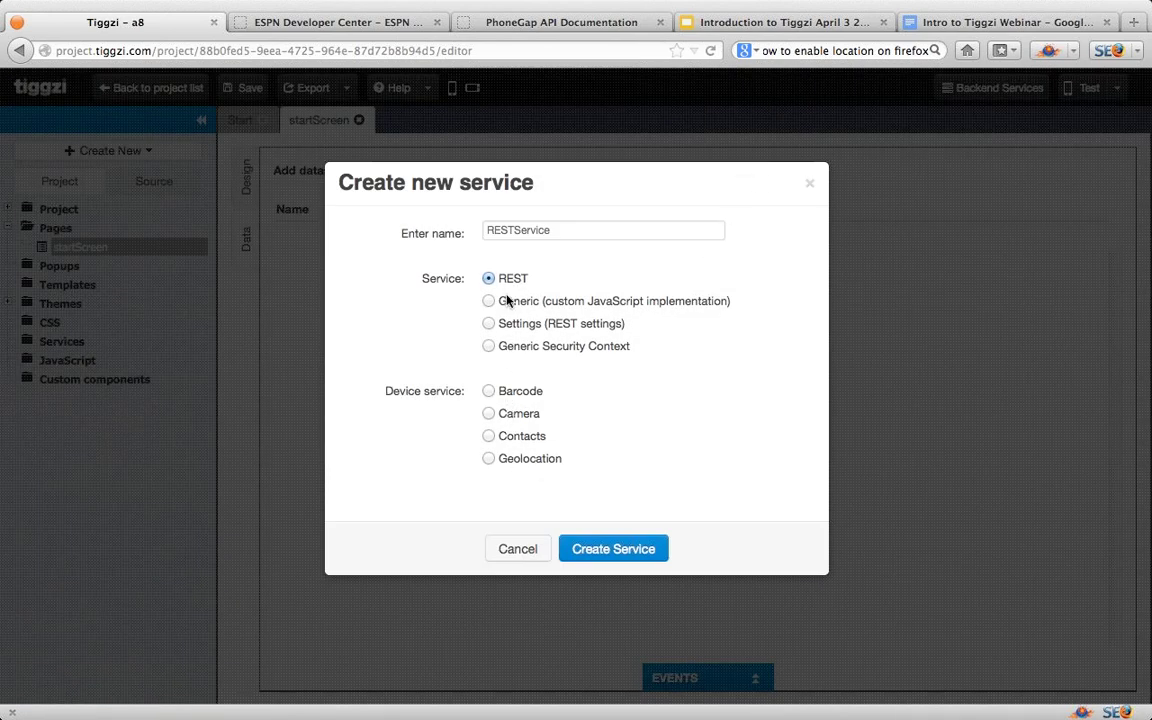
double_click(558, 231)
text(ESPNN)
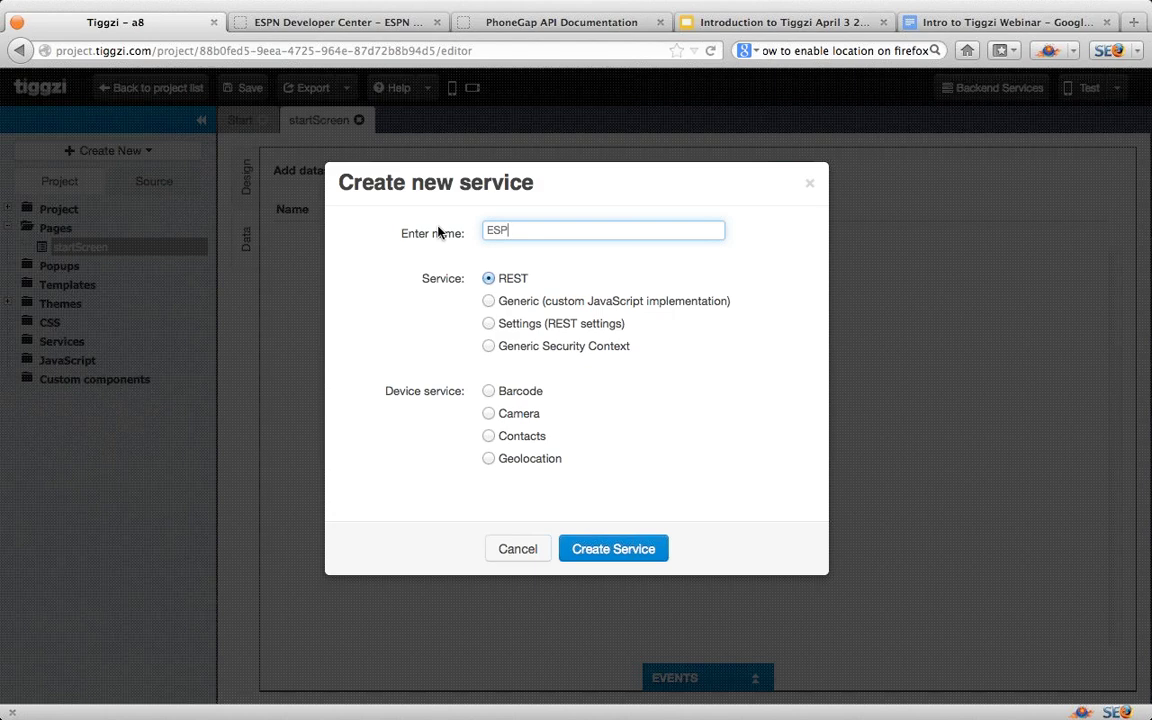
text(wsREST)
click(614, 548)
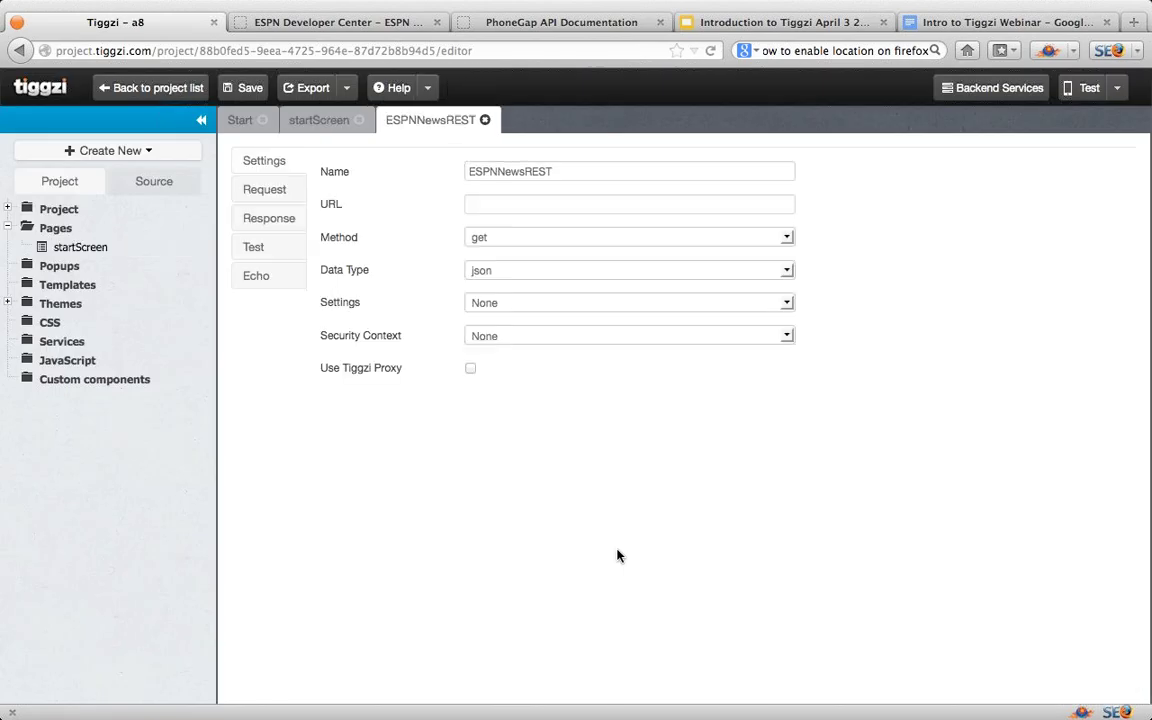
click(491, 206)
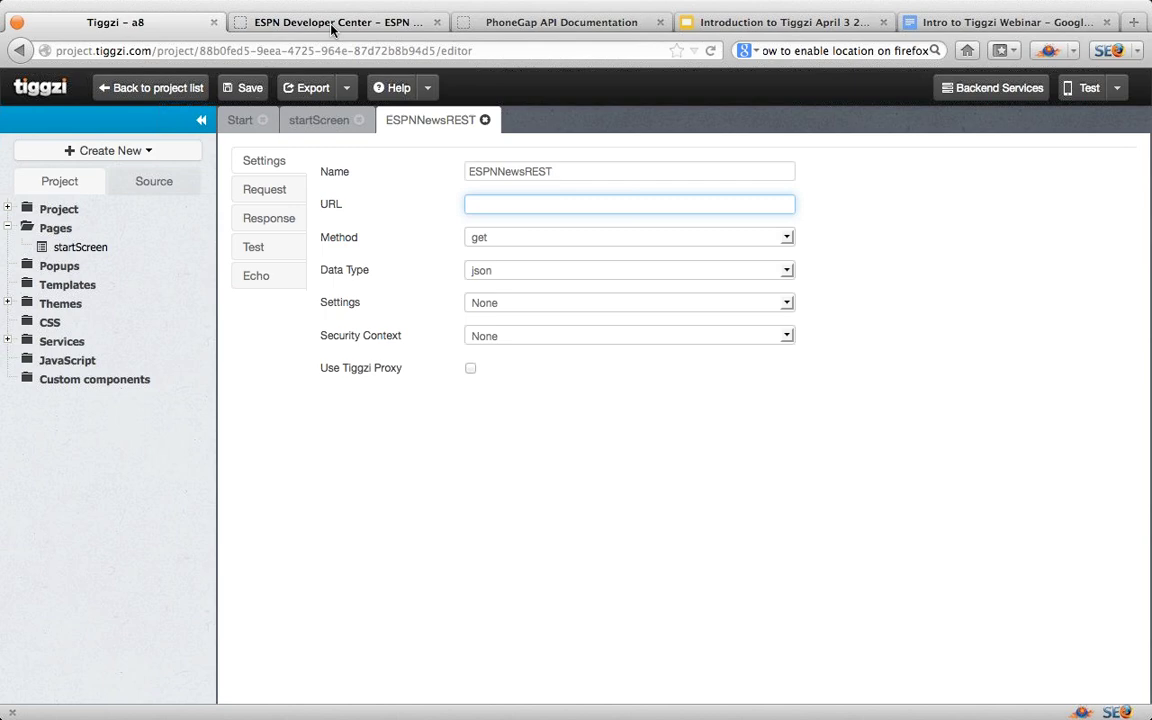
click(300, 21)
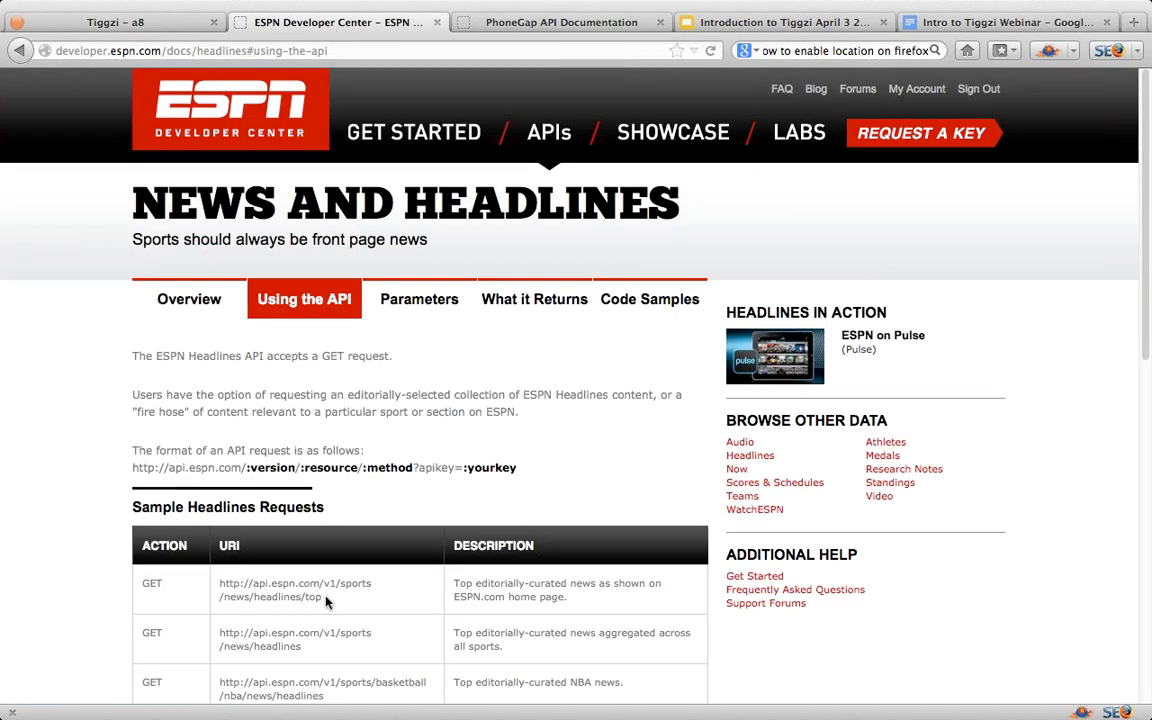
drag(322, 596, 221, 585)
key(super+c)
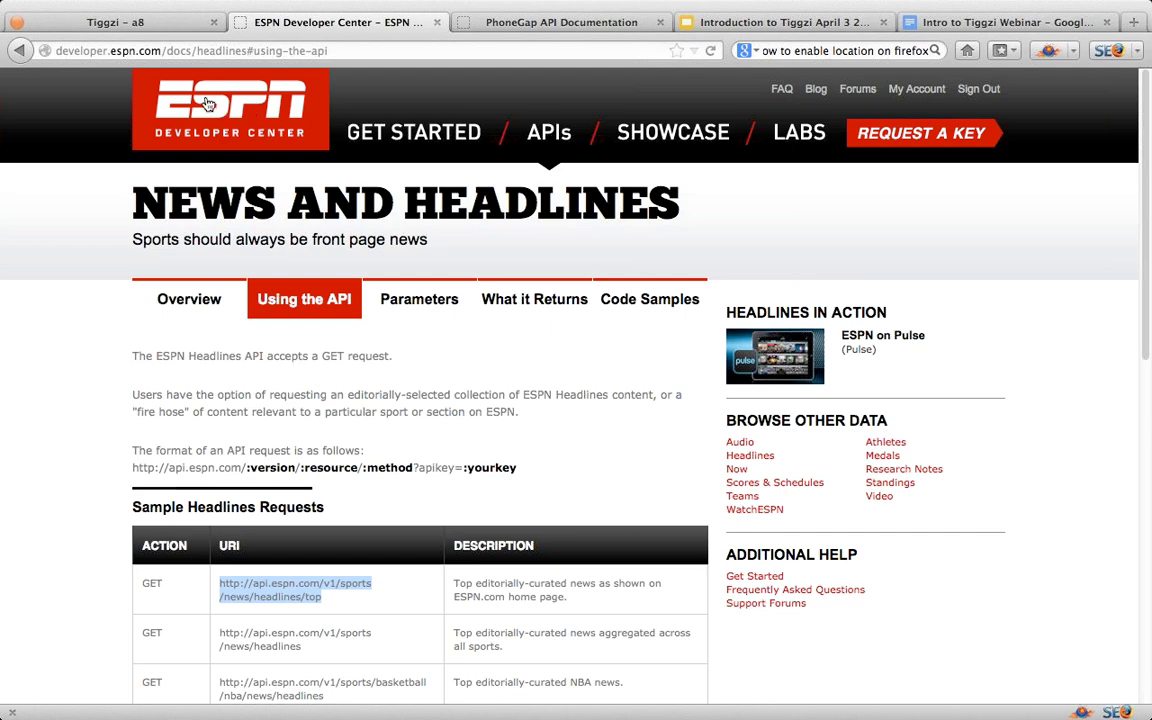
click(140, 22)
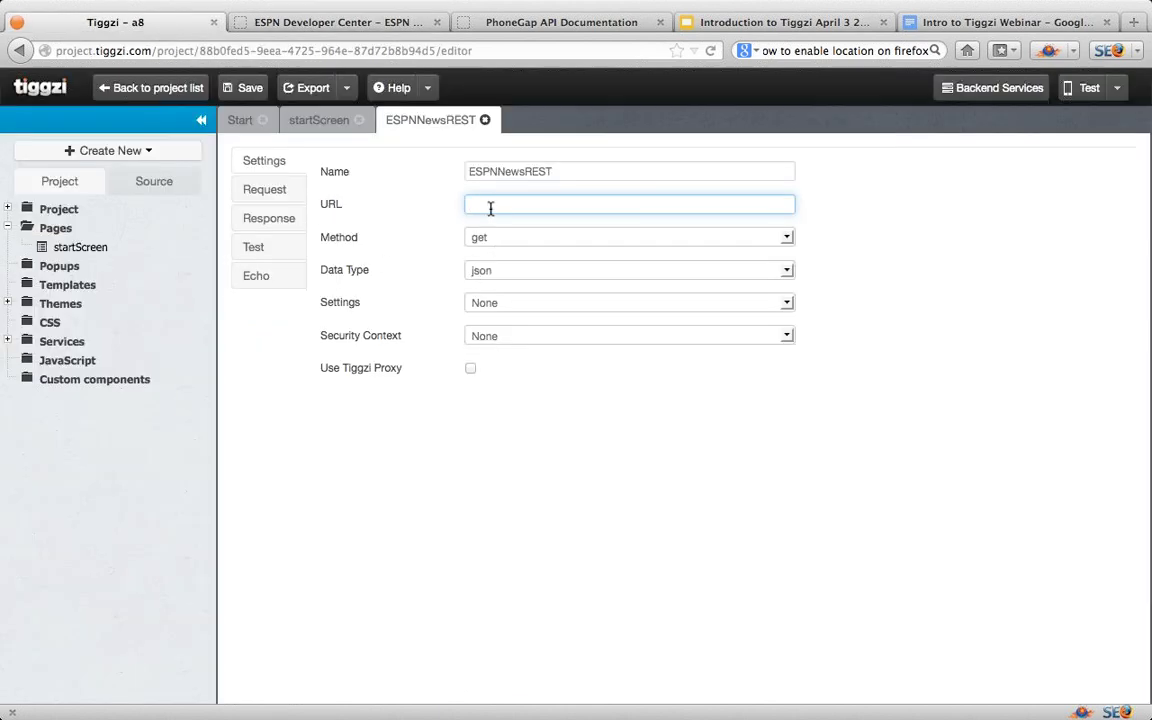
key(super+v)
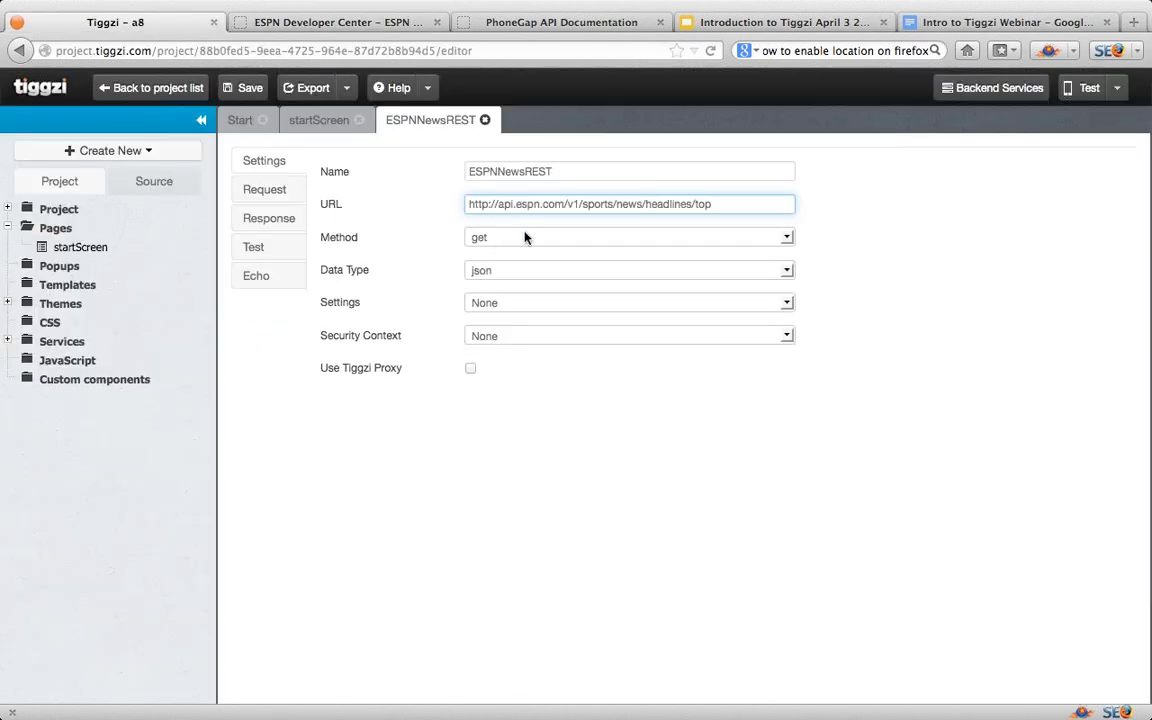
click(789, 237)
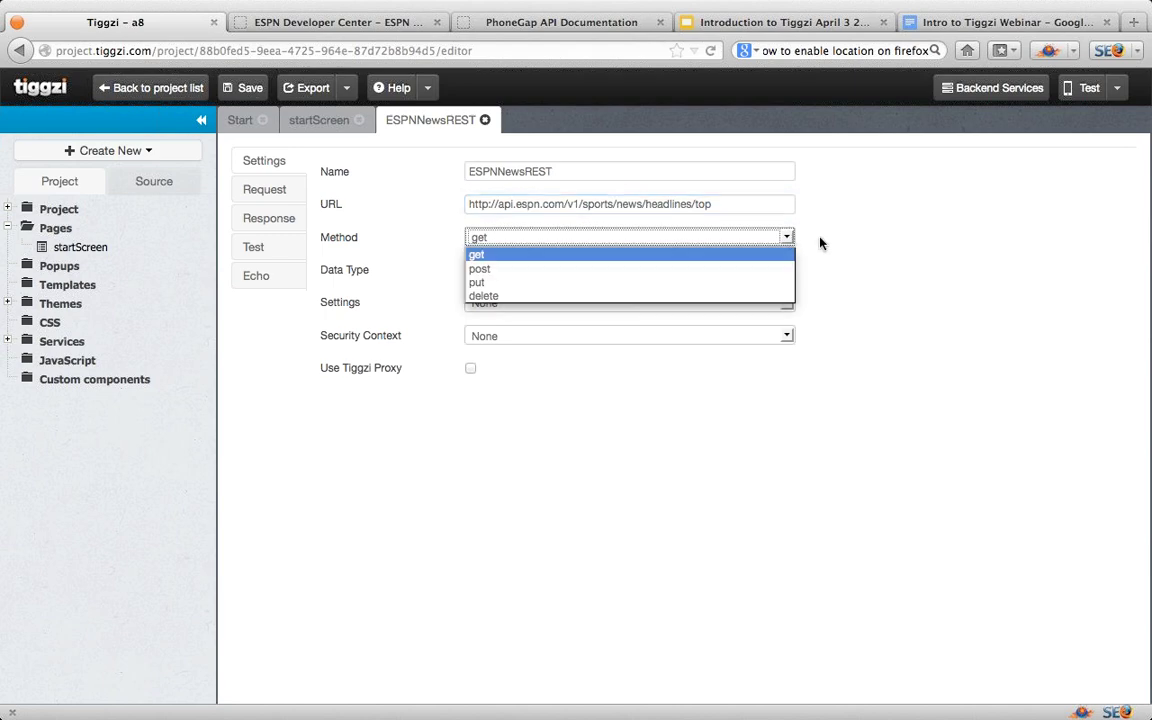
click(820, 243)
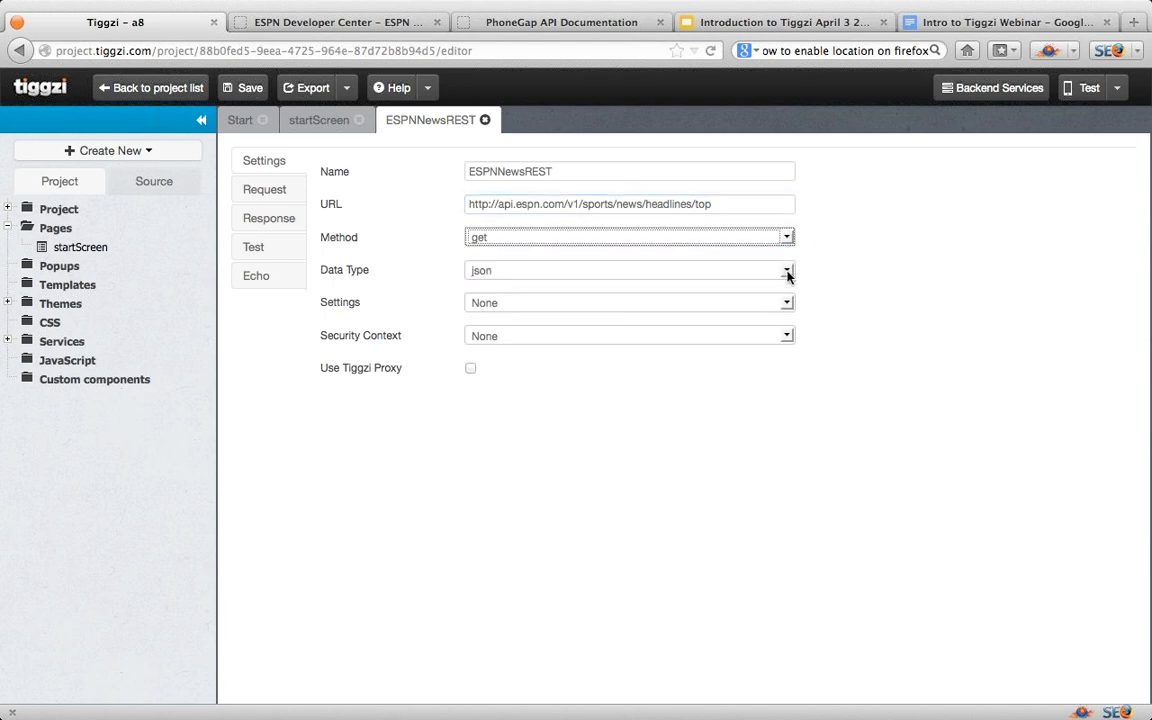
click(788, 271)
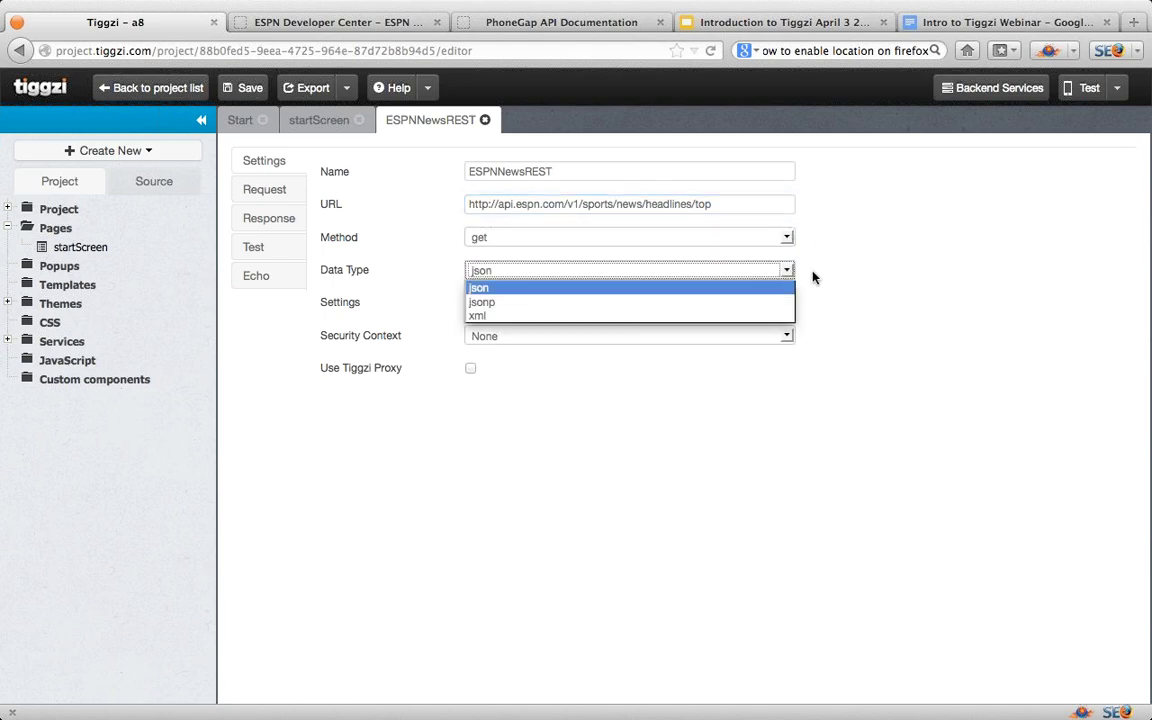
click(822, 275)
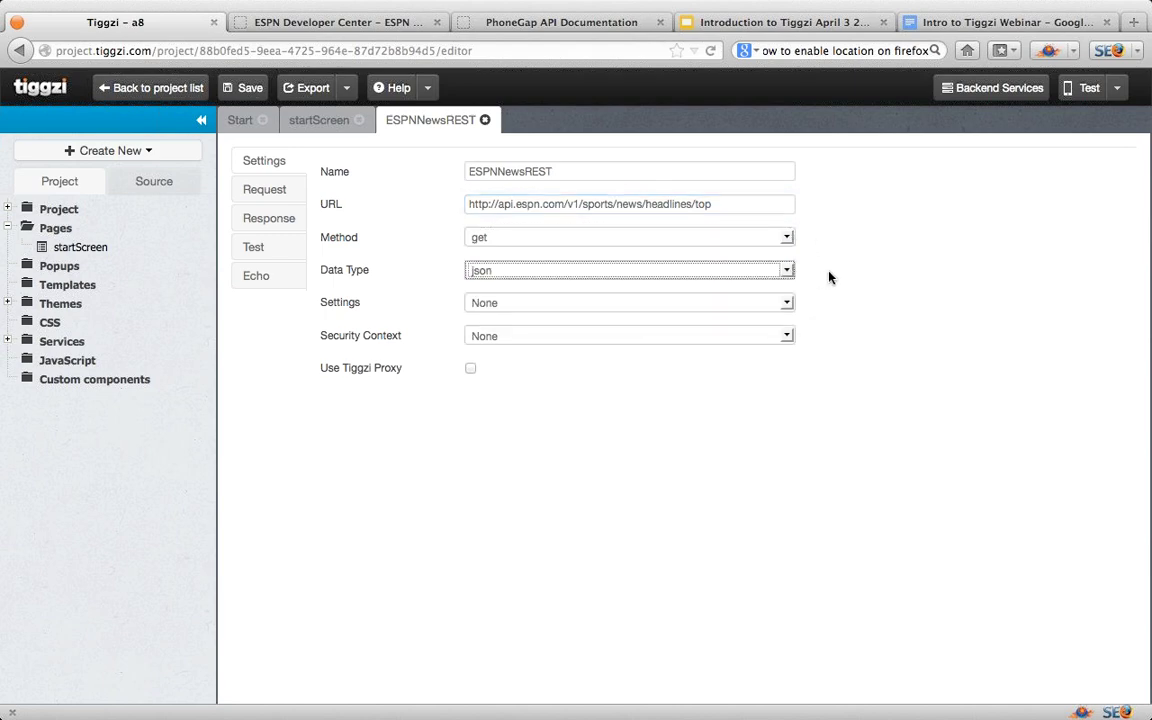
Step: Add an apikey request parameter to the ESPNNewsREST service
click(267, 197)
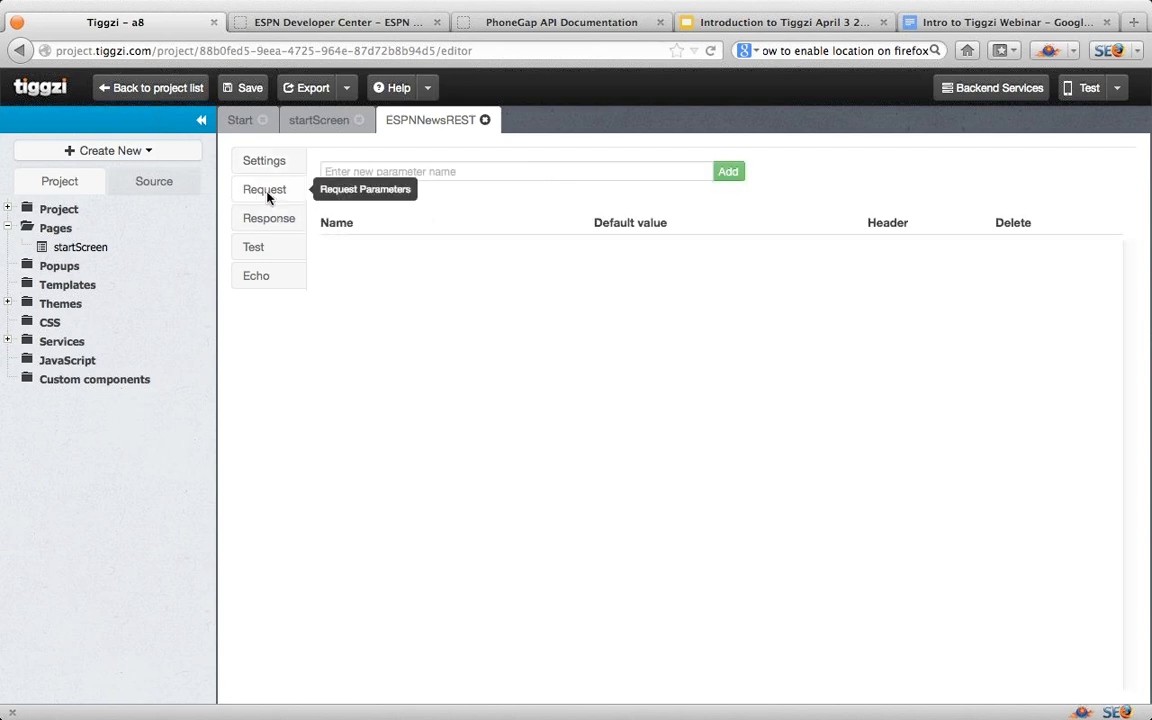
click(375, 175)
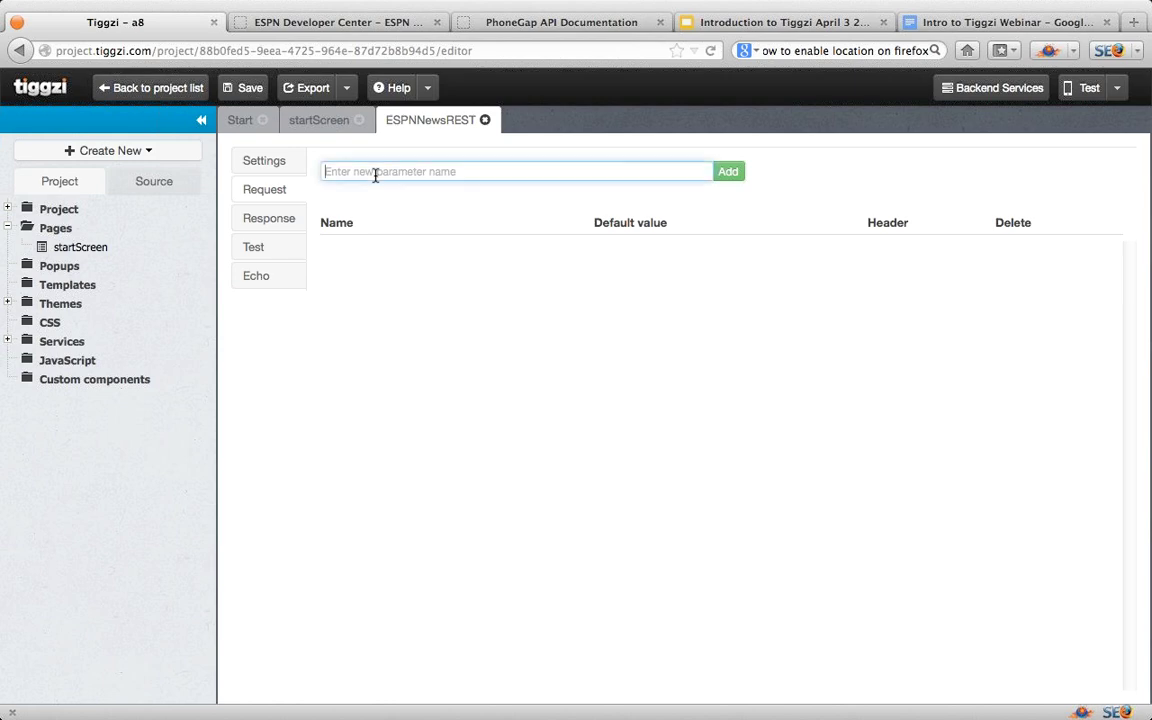
text(apikey)
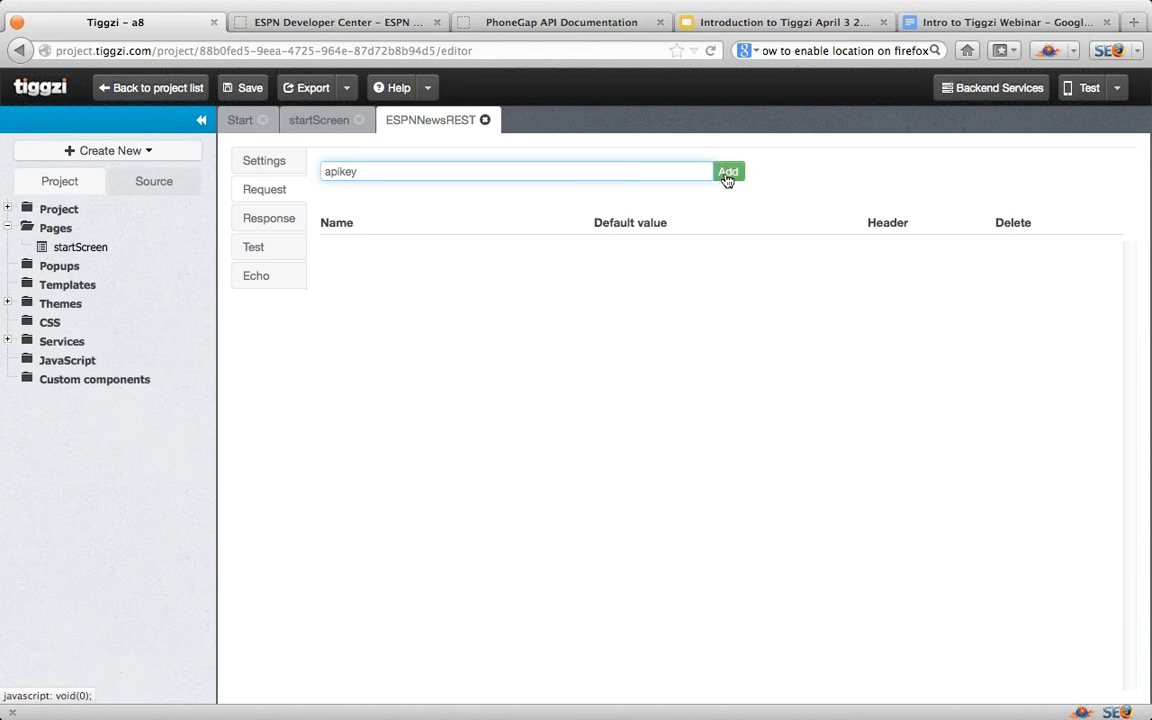
click(727, 175)
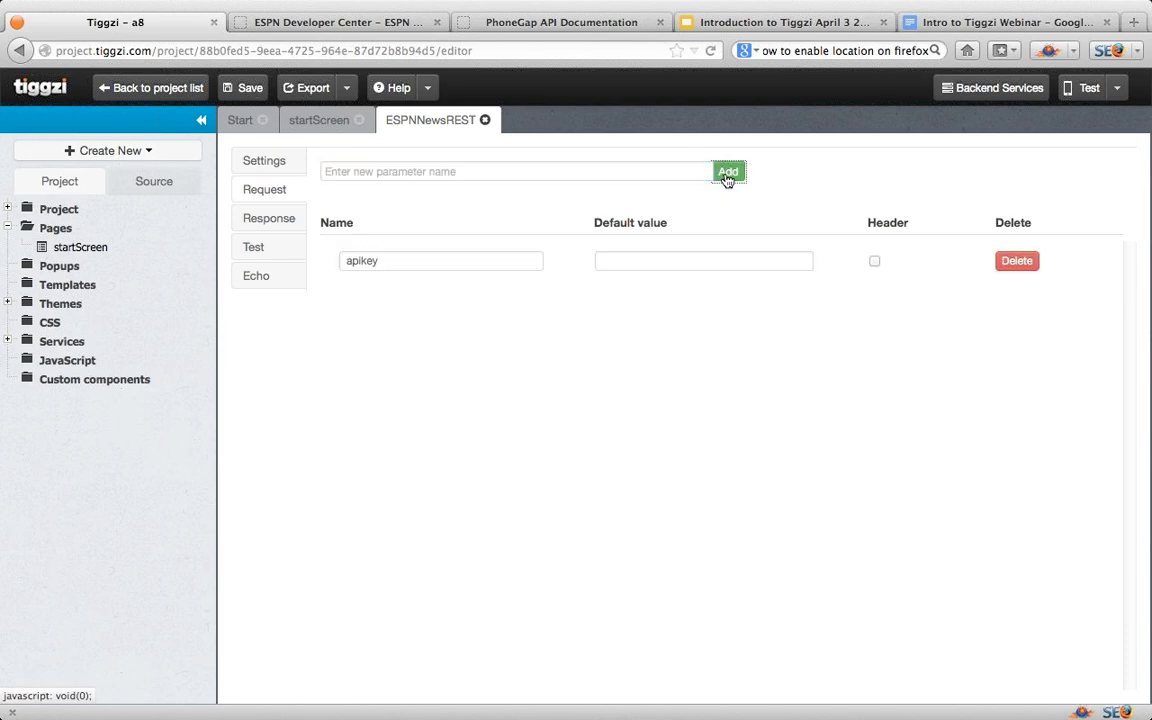
Step: Set the apikey default value to the key copied from the ESPN developer account
click(320, 14)
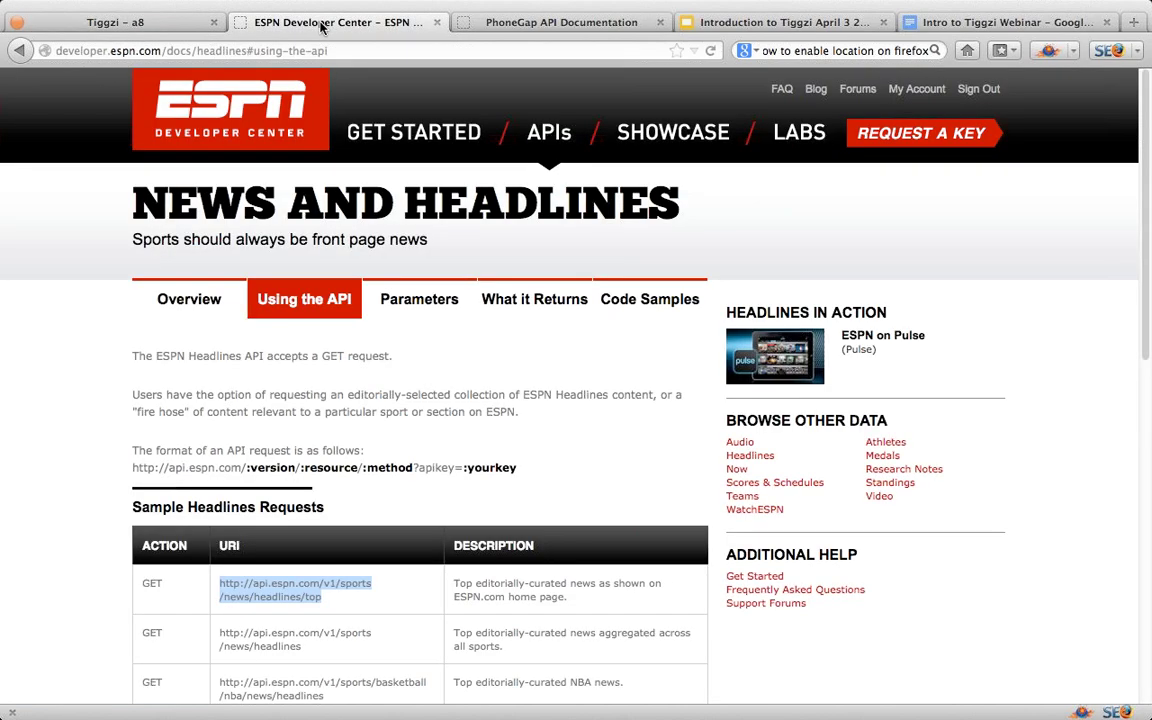
click(916, 89)
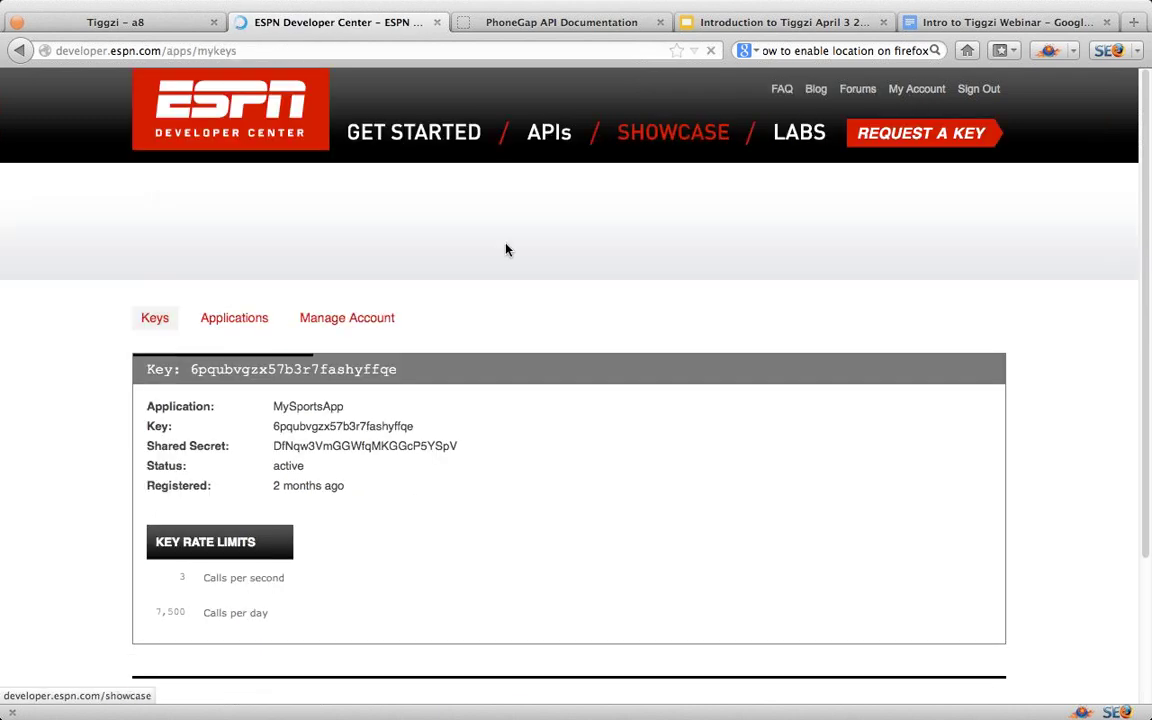
drag(275, 428, 444, 432)
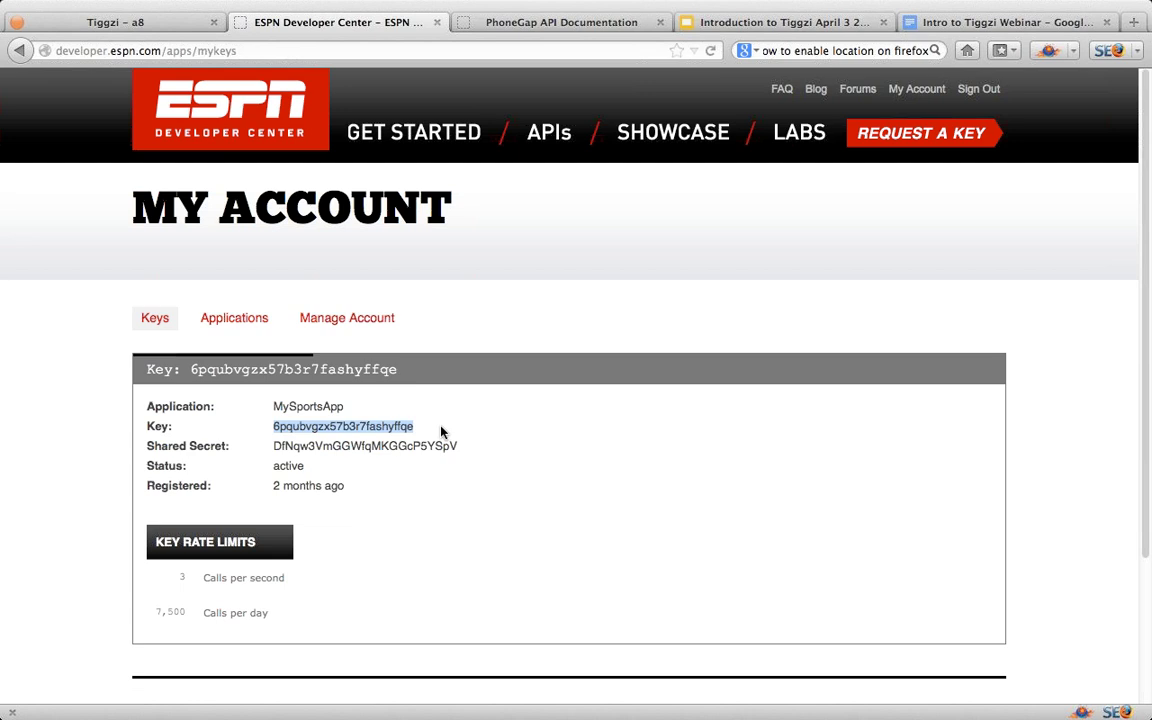
click(90, 22)
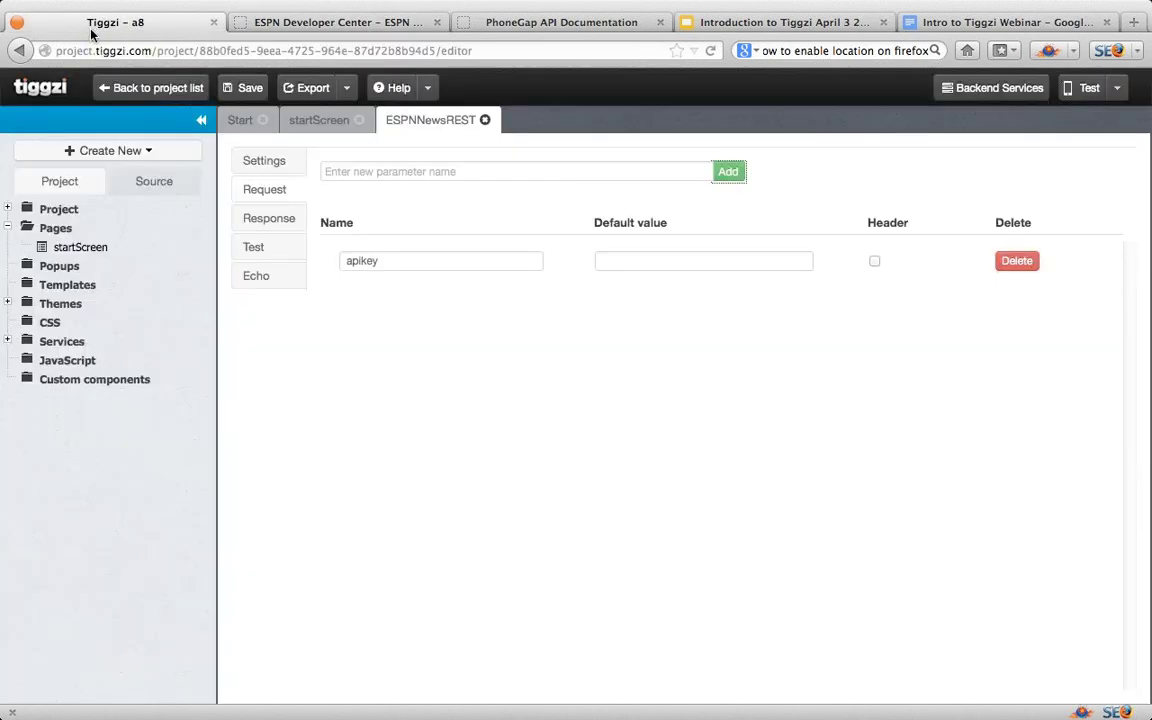
click(633, 262)
key(super+v)
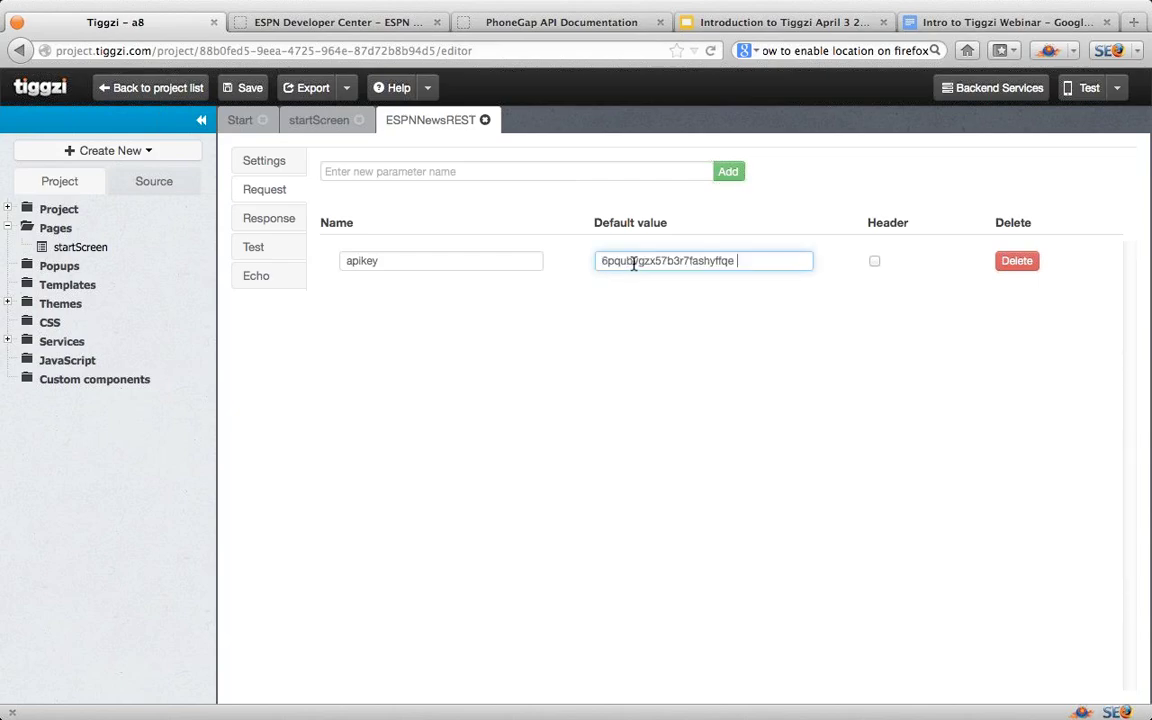
click(272, 222)
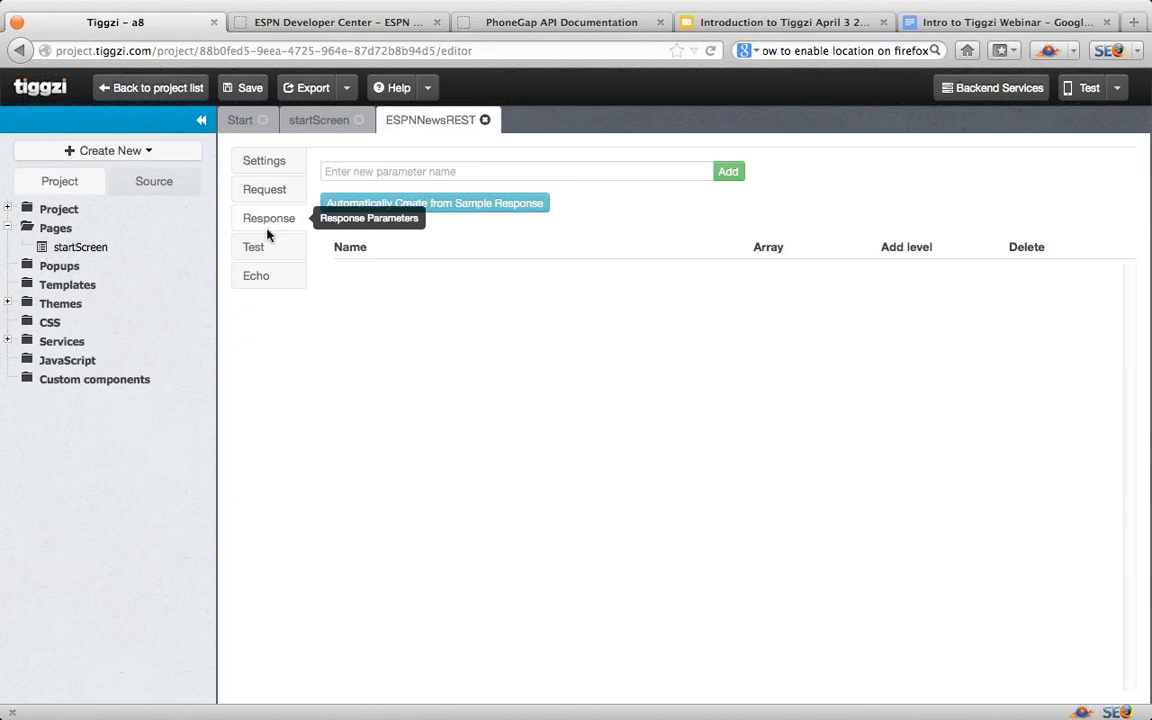
Step: Test ESPNNewsREST, review the returned headlines JSON, and auto-create the service response from it
click(256, 248)
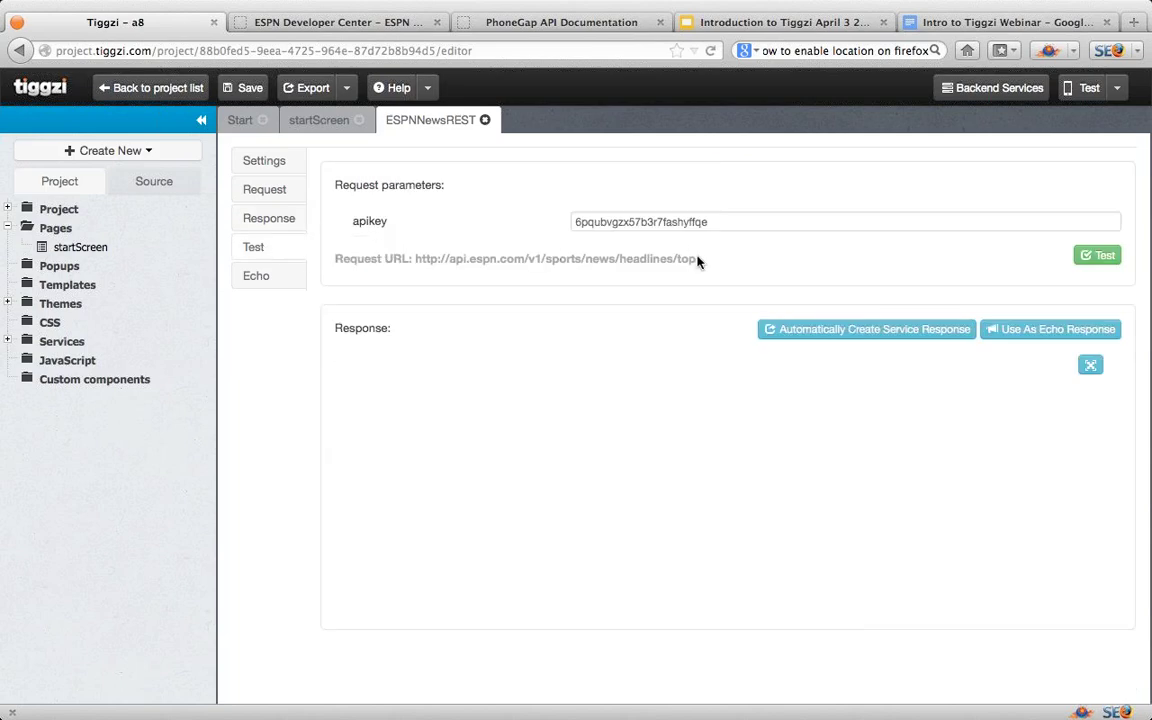
click(1103, 256)
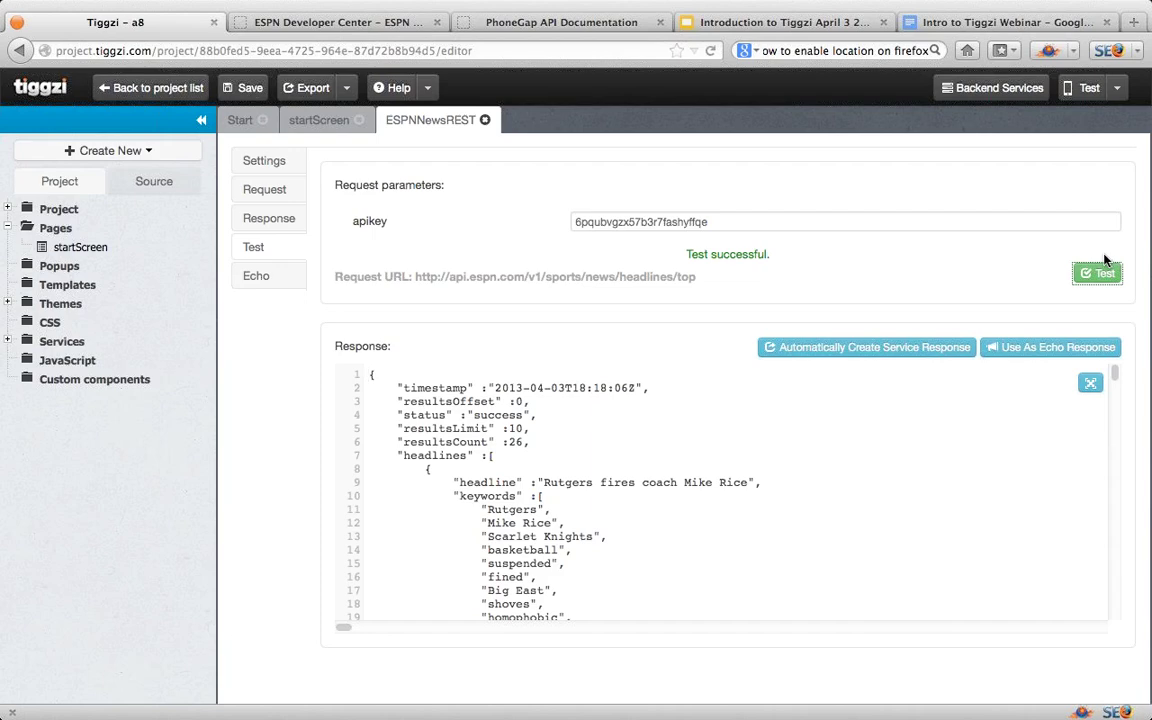
scroll(830, 543, down, 5)
scroll(835, 538, down, 6)
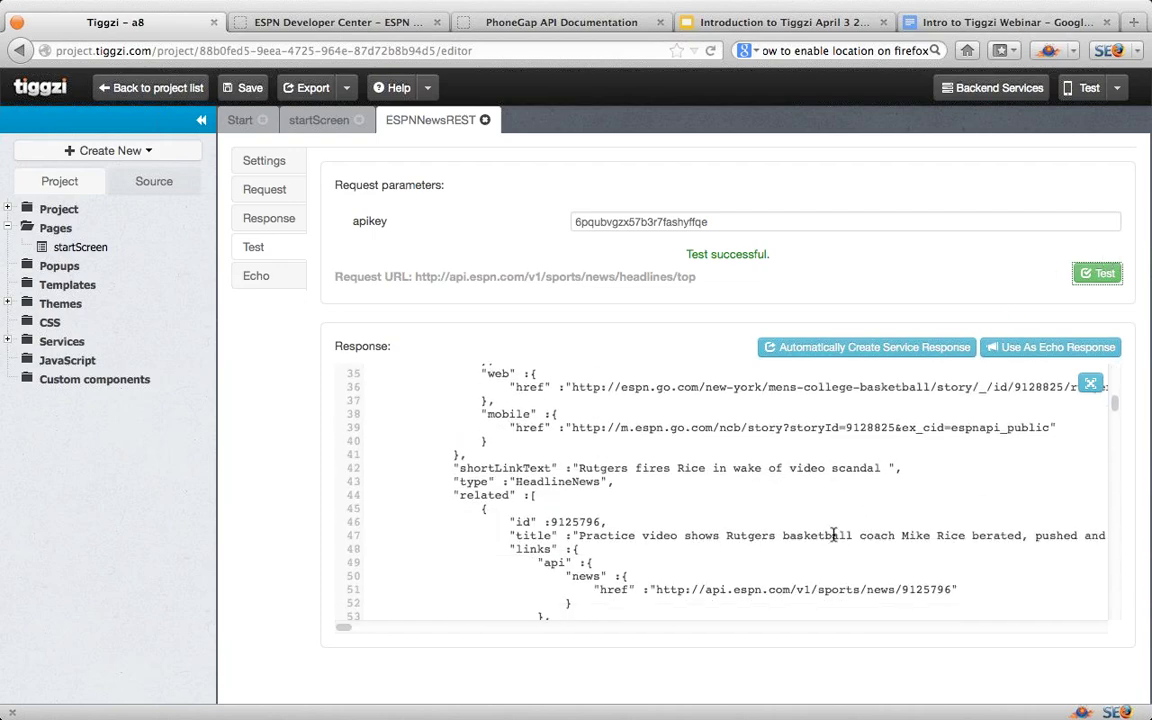
scroll(838, 535, up, 4)
scroll(838, 530, up, 7)
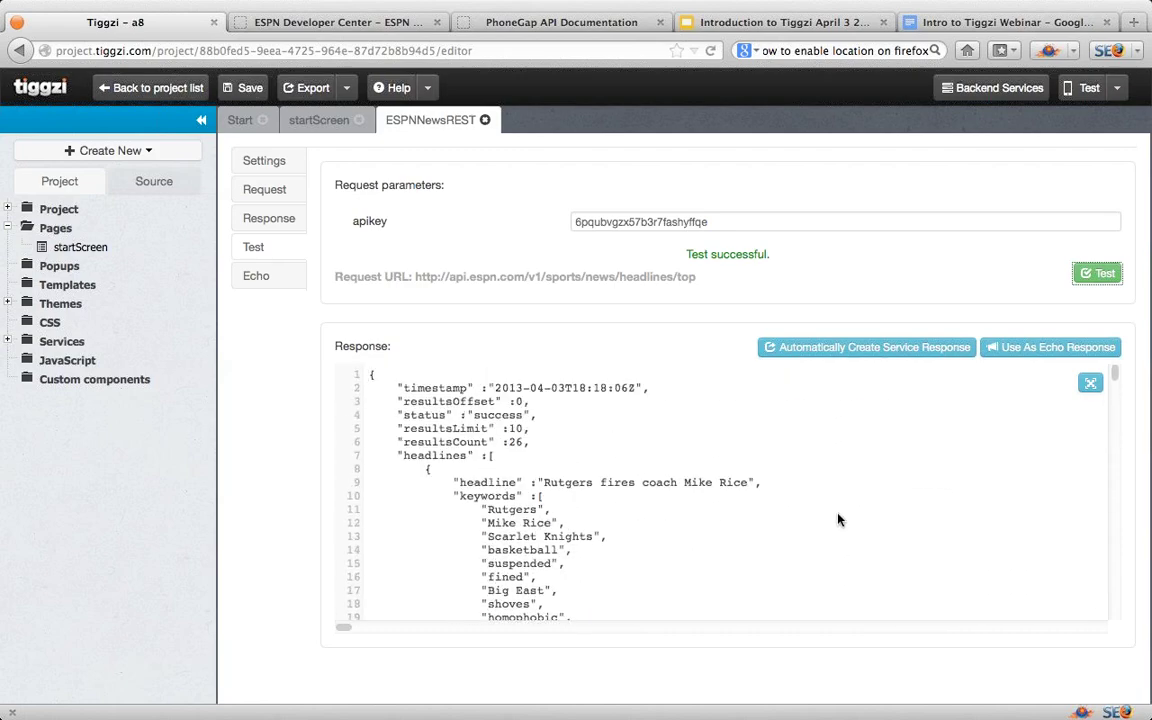
click(852, 349)
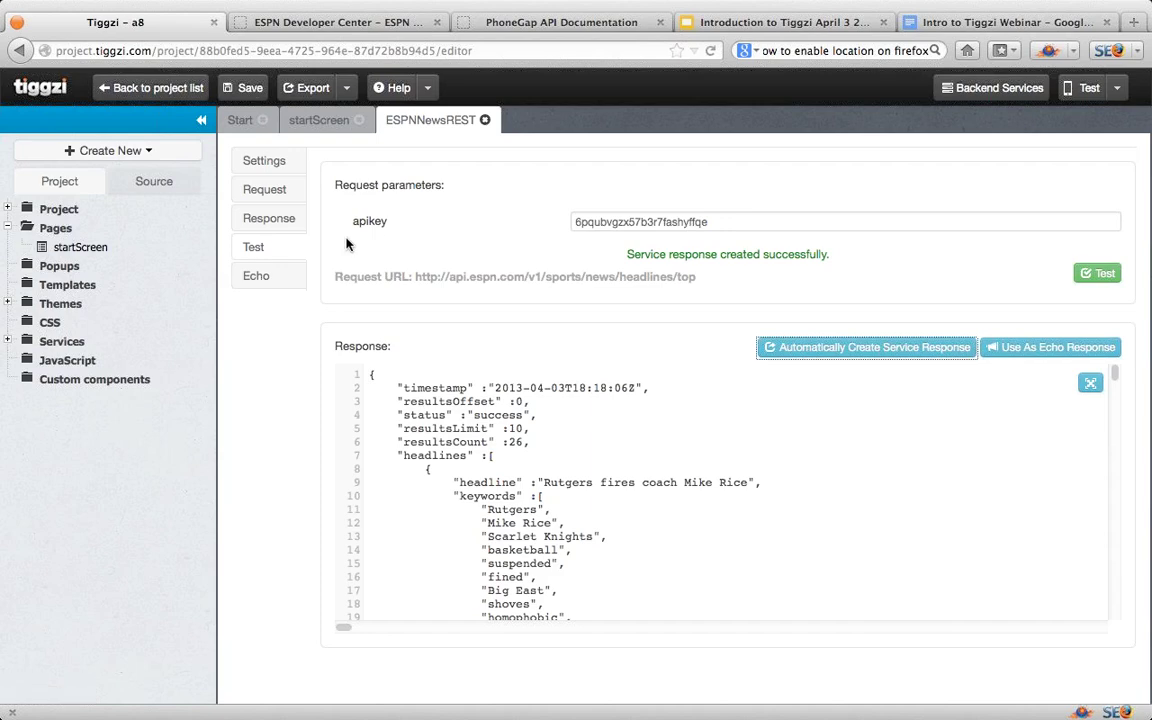
Step: Inspect the generated response fields under headlines, briefly expanding links and images
click(281, 228)
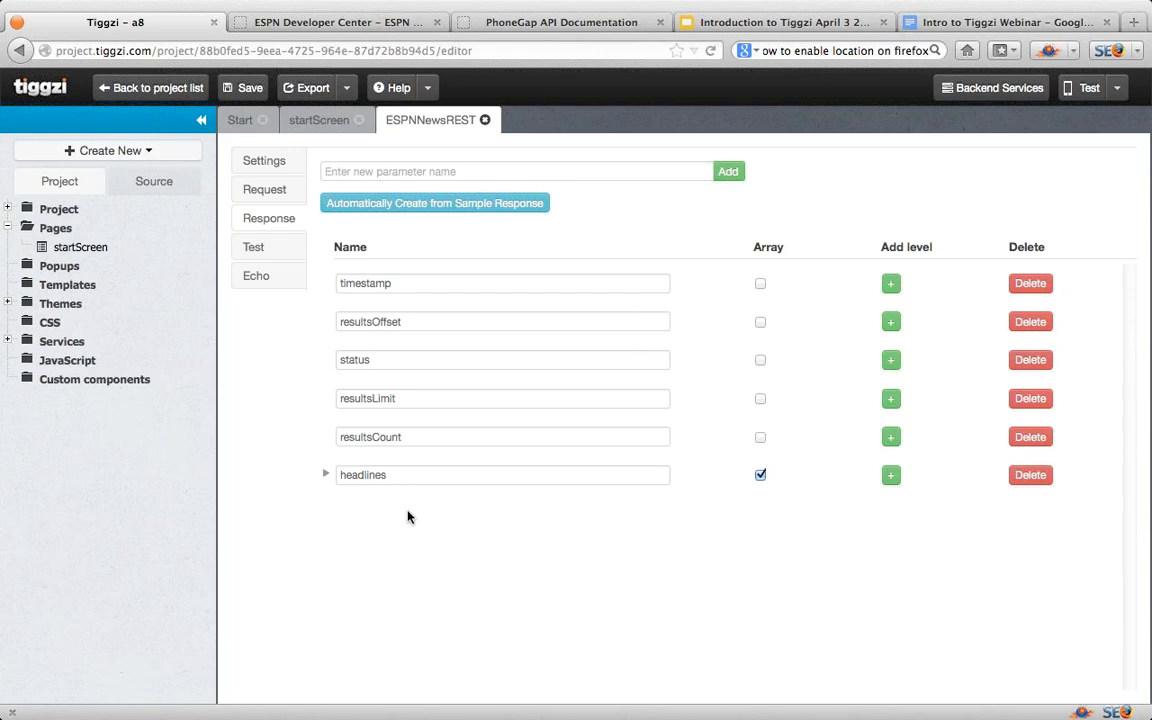
click(326, 476)
scroll(573, 597, down, 5)
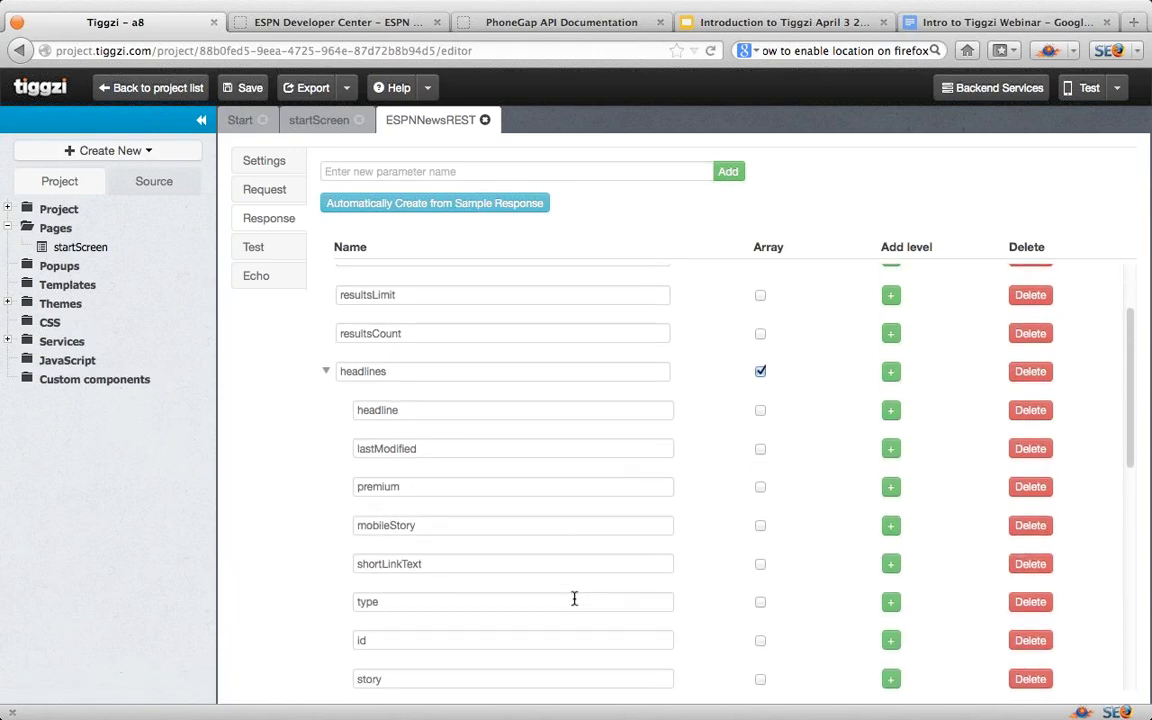
scroll(573, 598, down, 6)
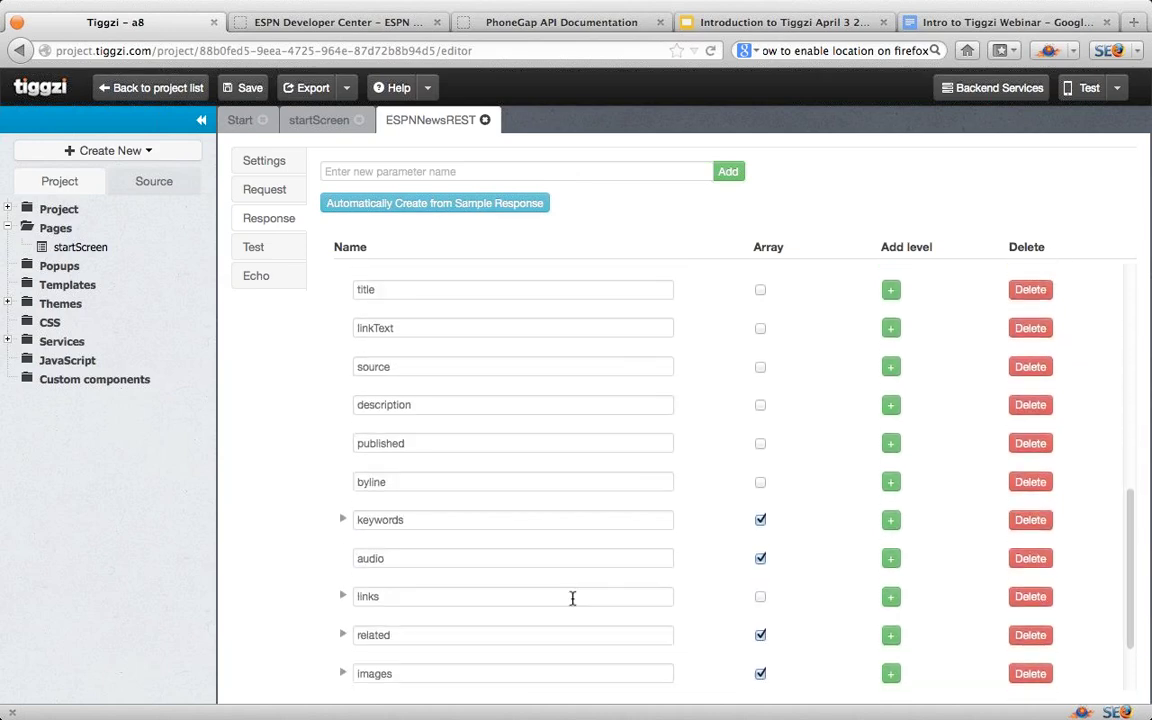
scroll(573, 598, down, 1)
scroll(573, 598, down, 1)
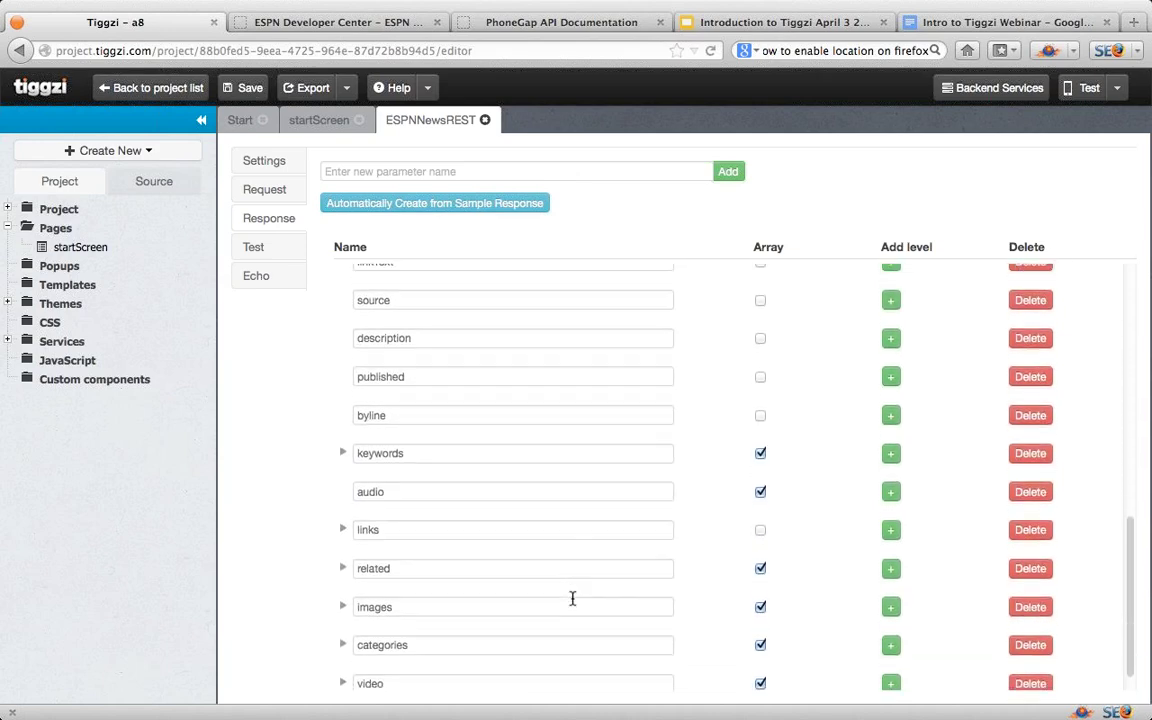
click(343, 513)
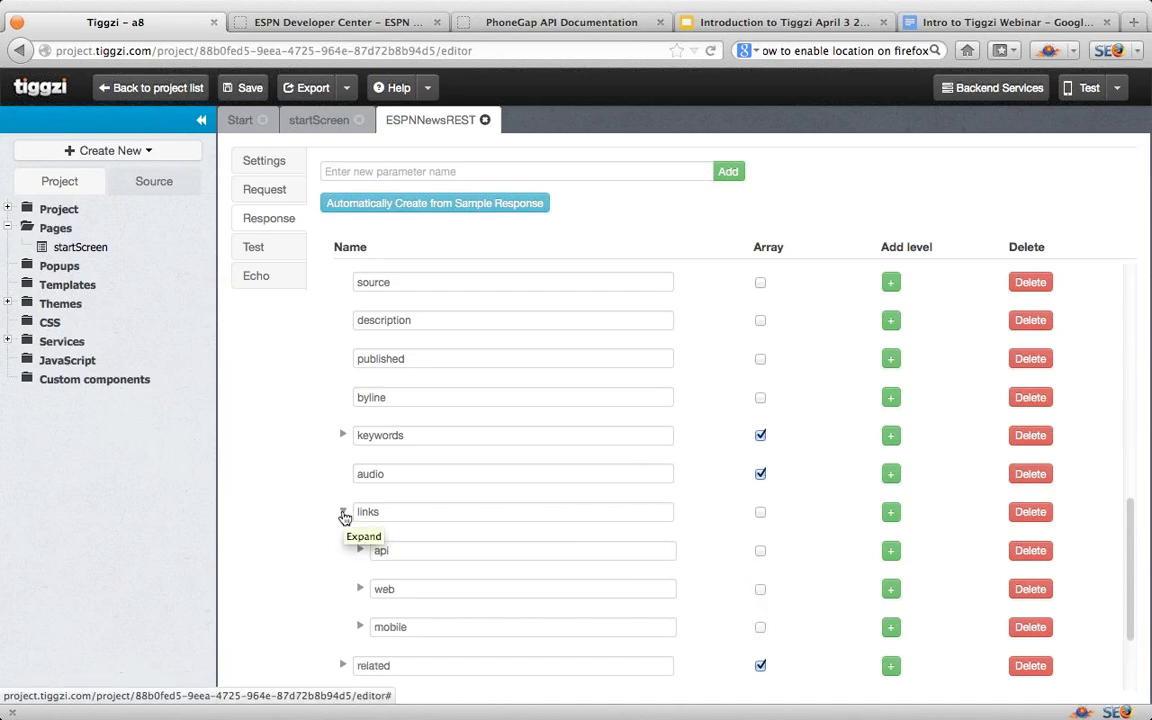
click(343, 513)
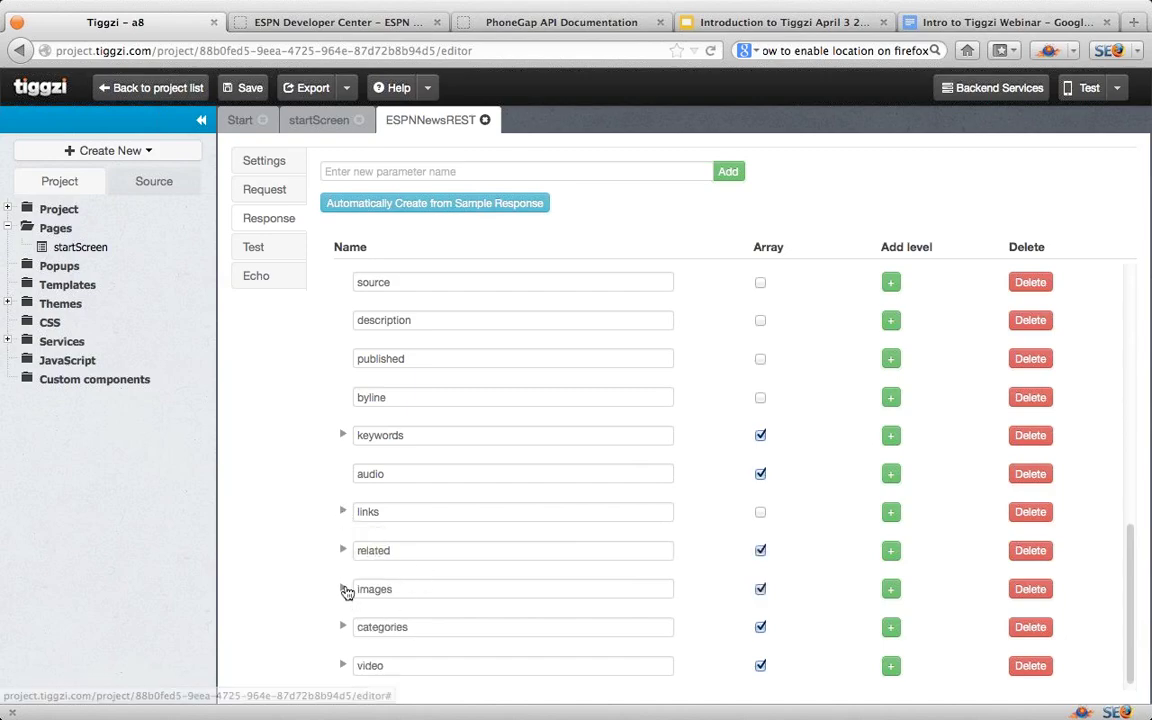
click(344, 590)
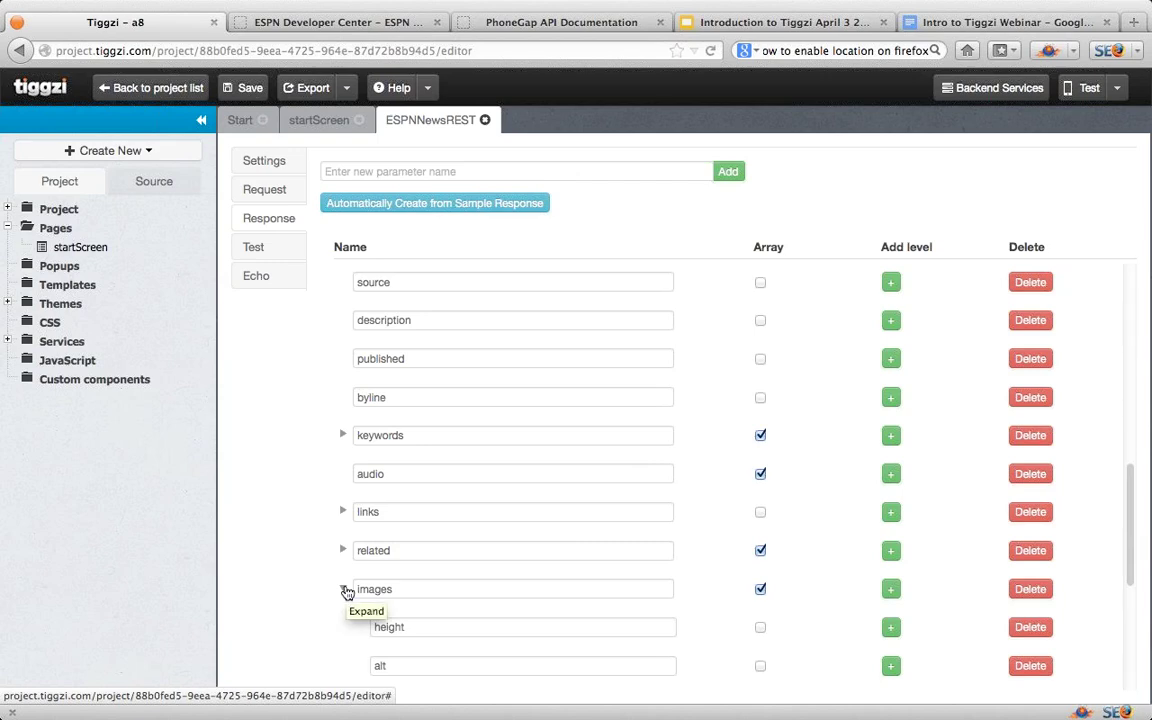
click(344, 590)
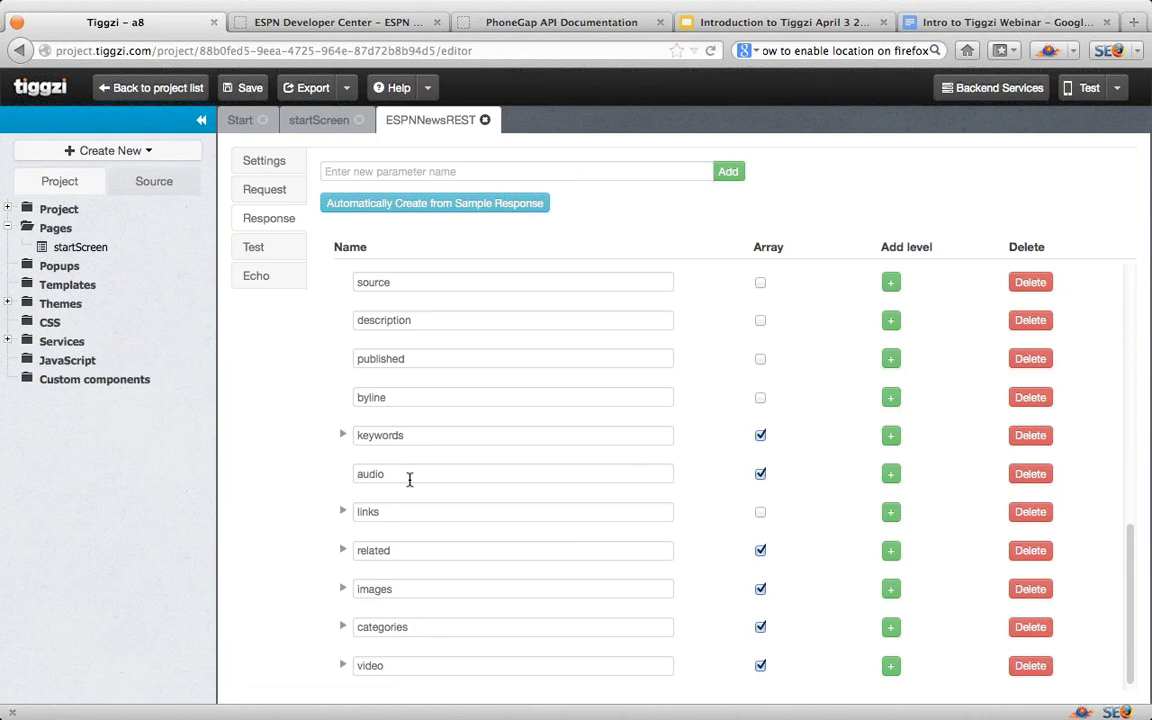
Step: Add ESPNNewsREST to startScreen as datasource restservice1 and open its mapping editor
click(314, 128)
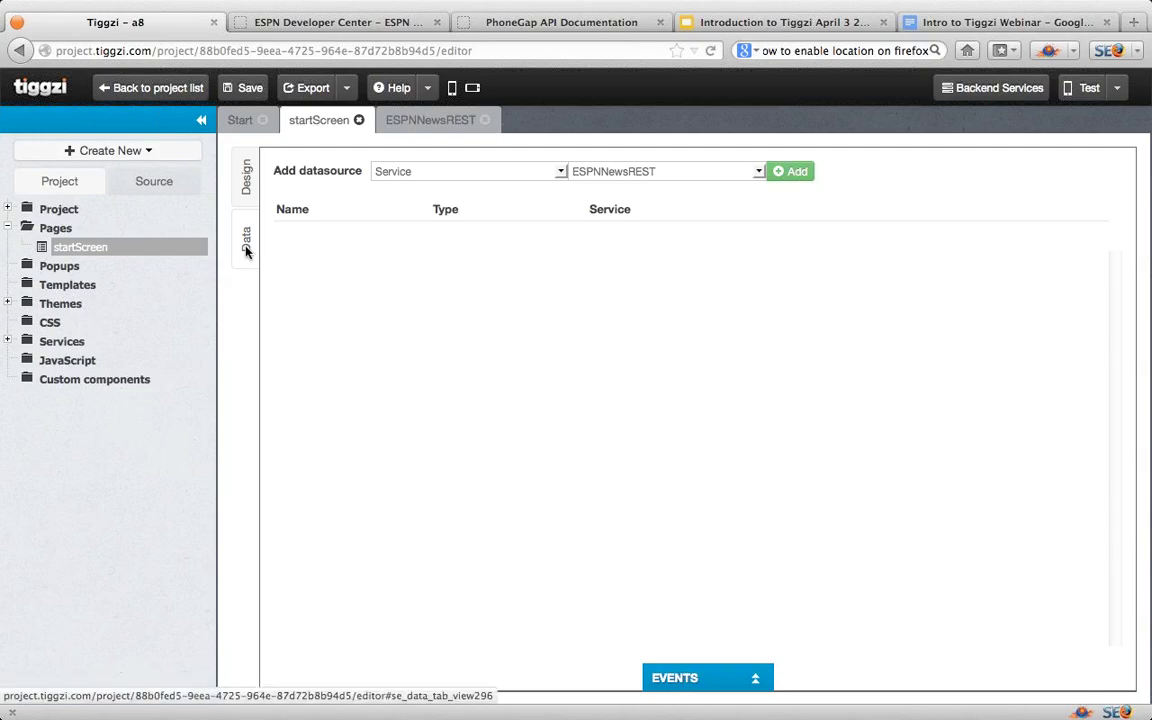
click(797, 172)
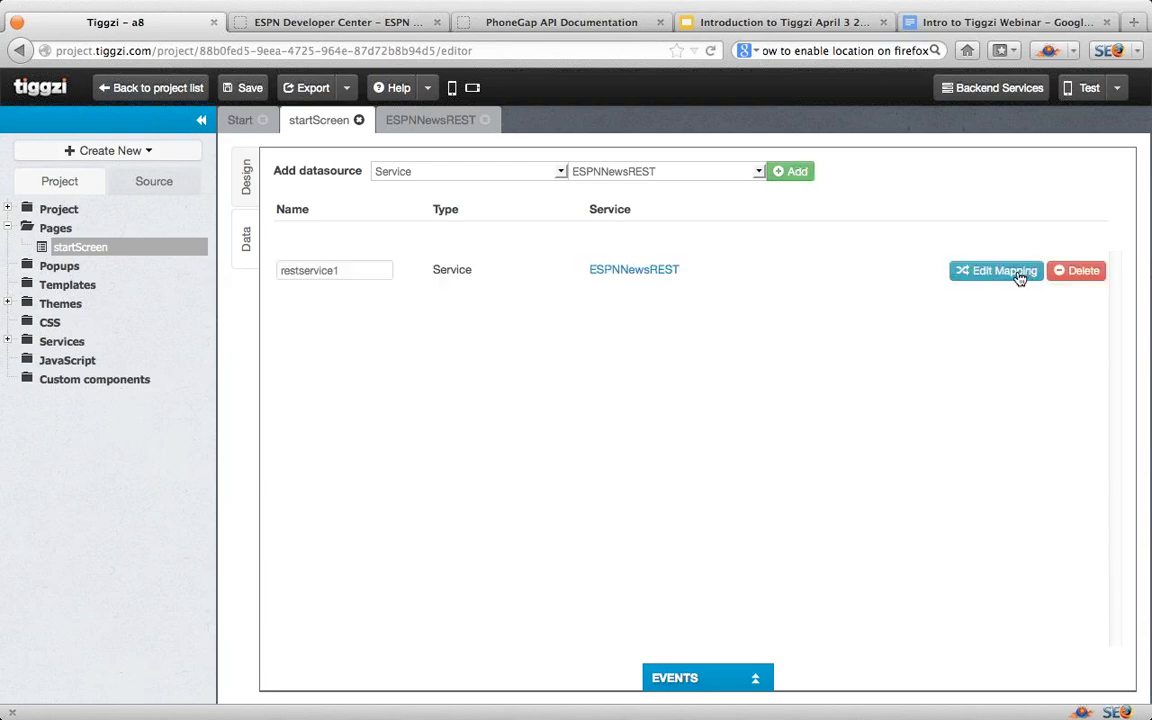
click(1016, 276)
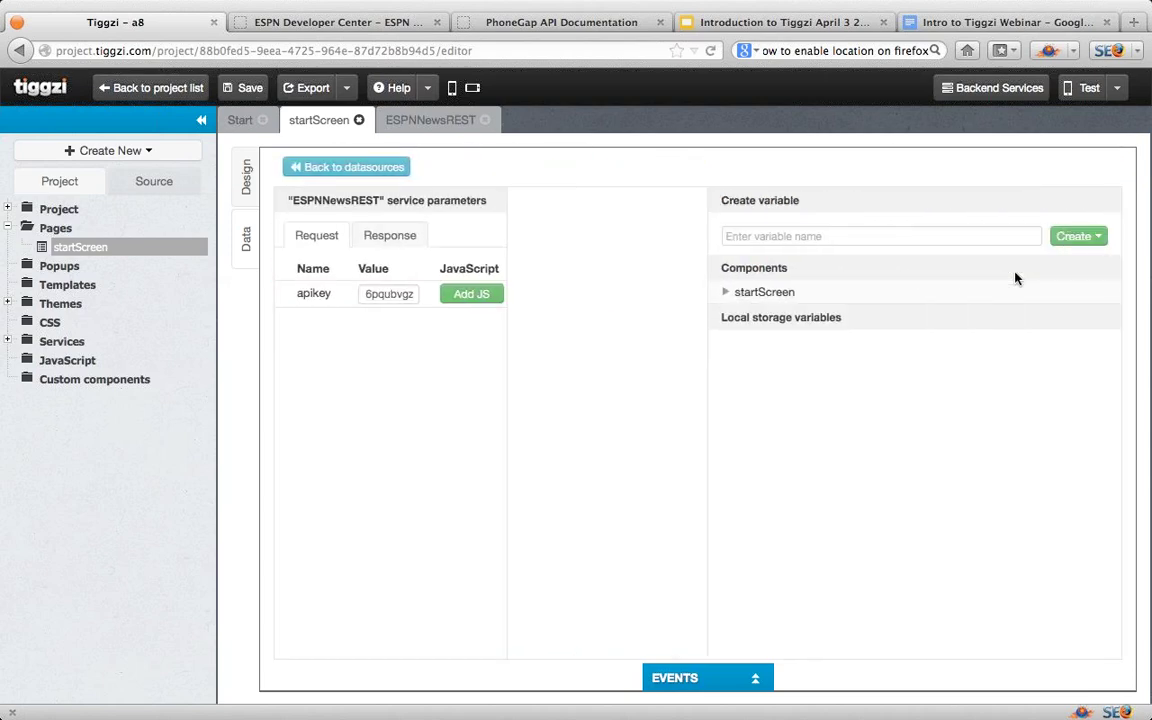
Step: Map headline and description to the Text of the grid's two labels
click(725, 294)
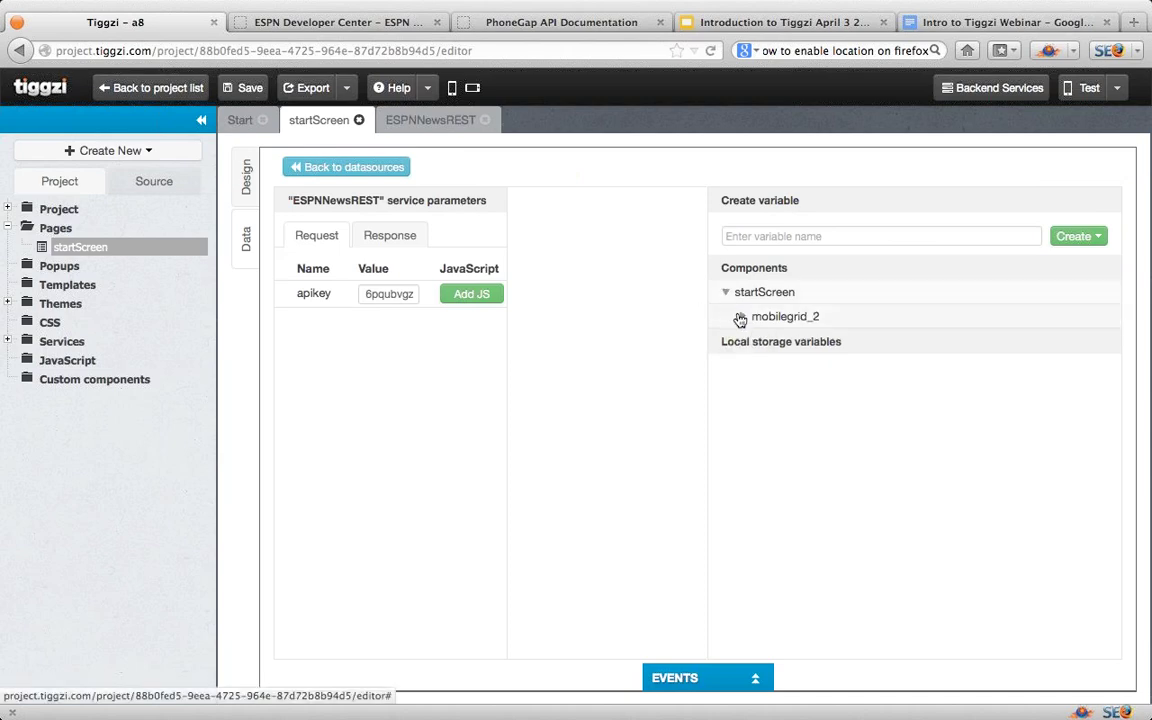
click(741, 317)
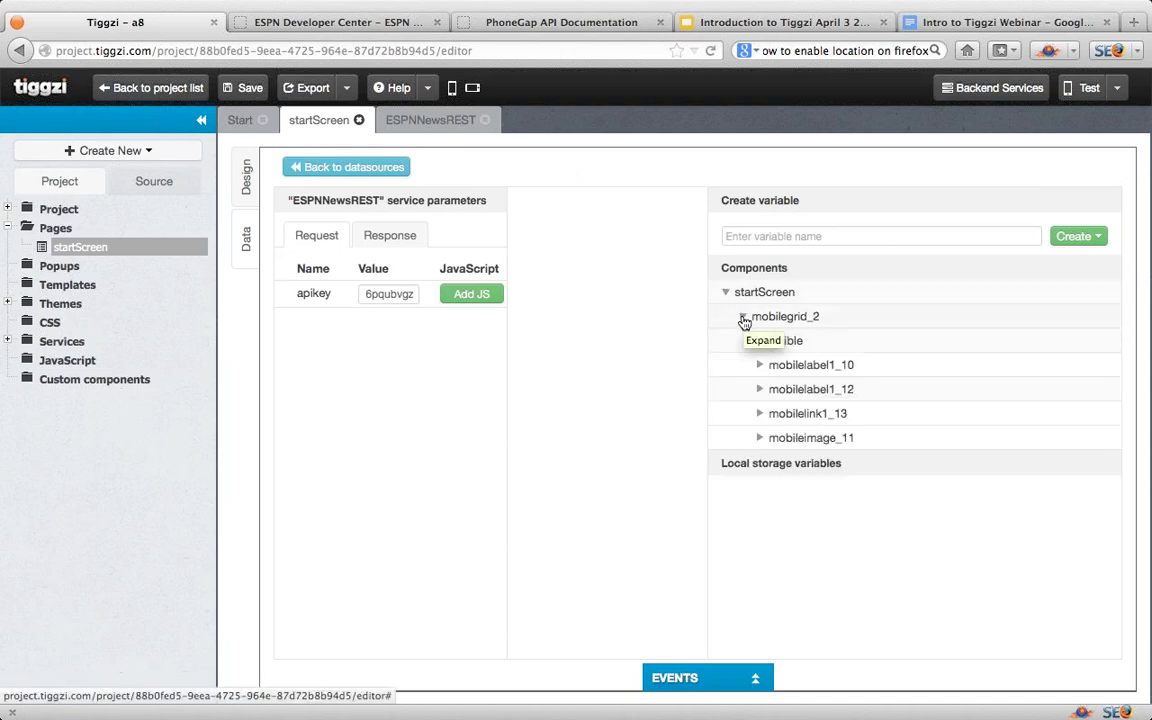
click(389, 237)
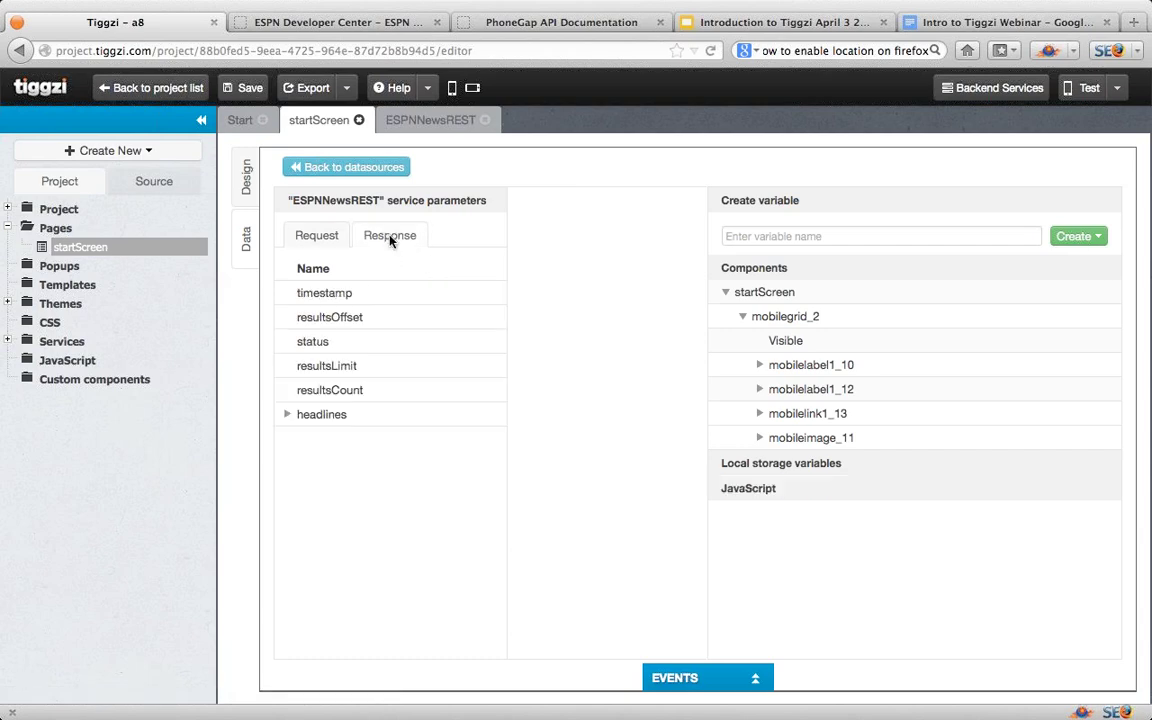
click(287, 416)
scroll(365, 470, down, 3)
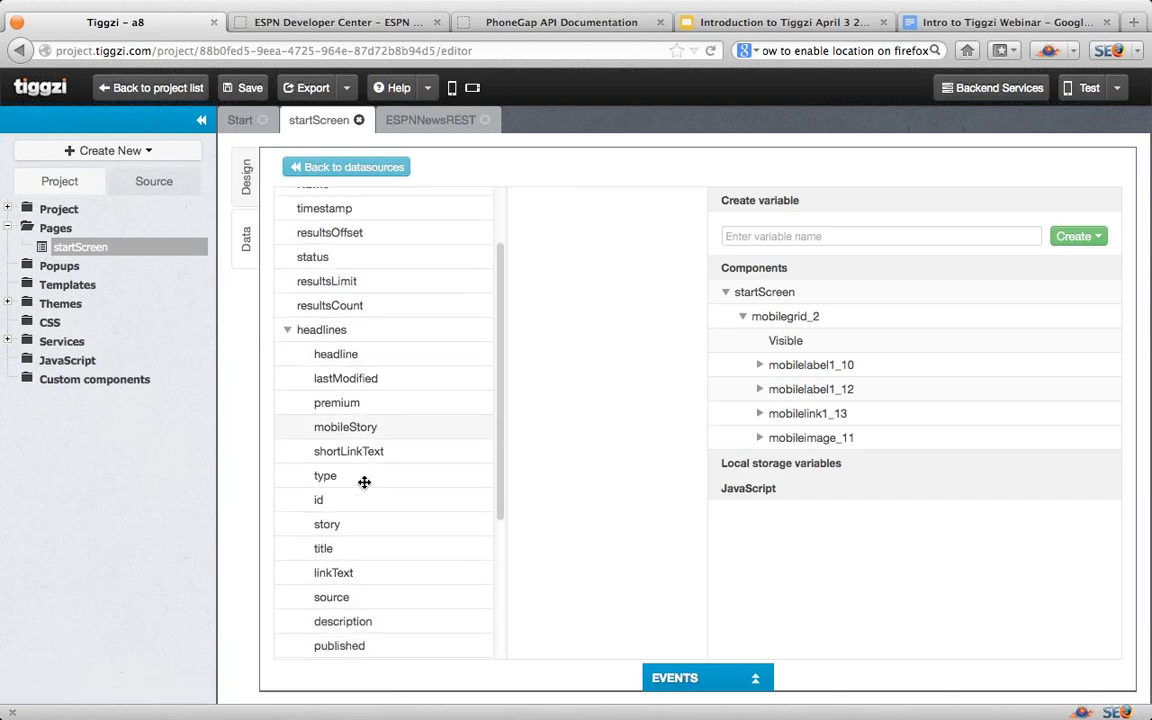
scroll(364, 483, down, 1)
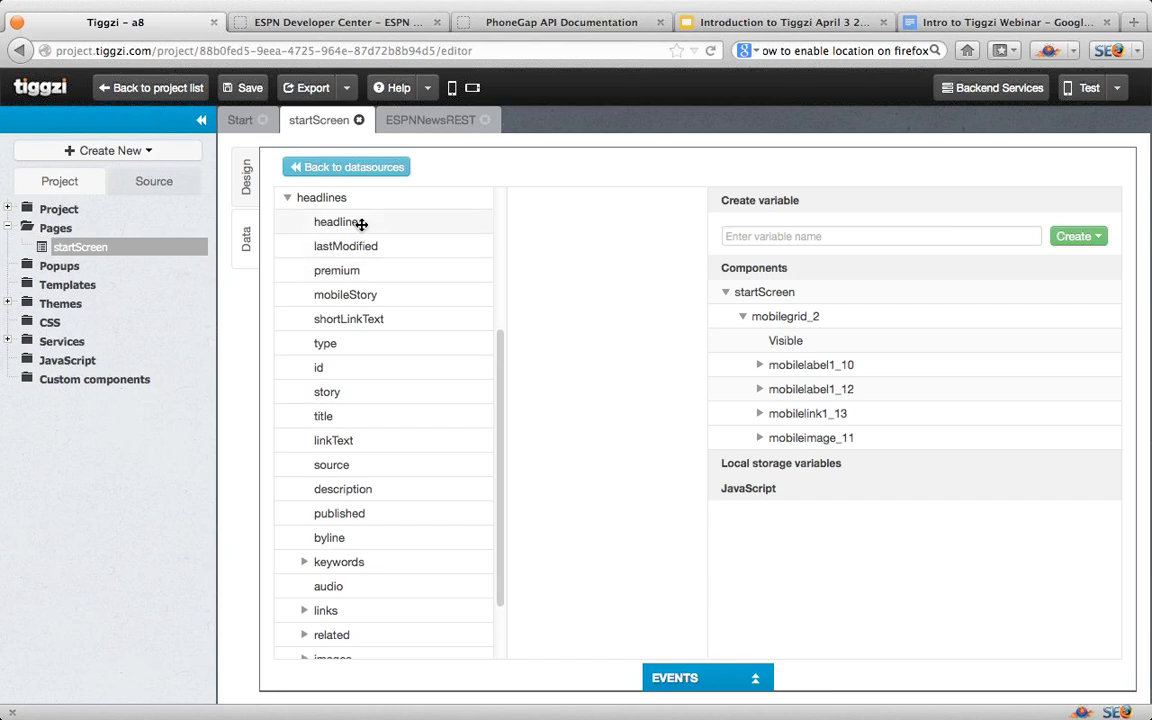
drag(361, 224, 800, 358)
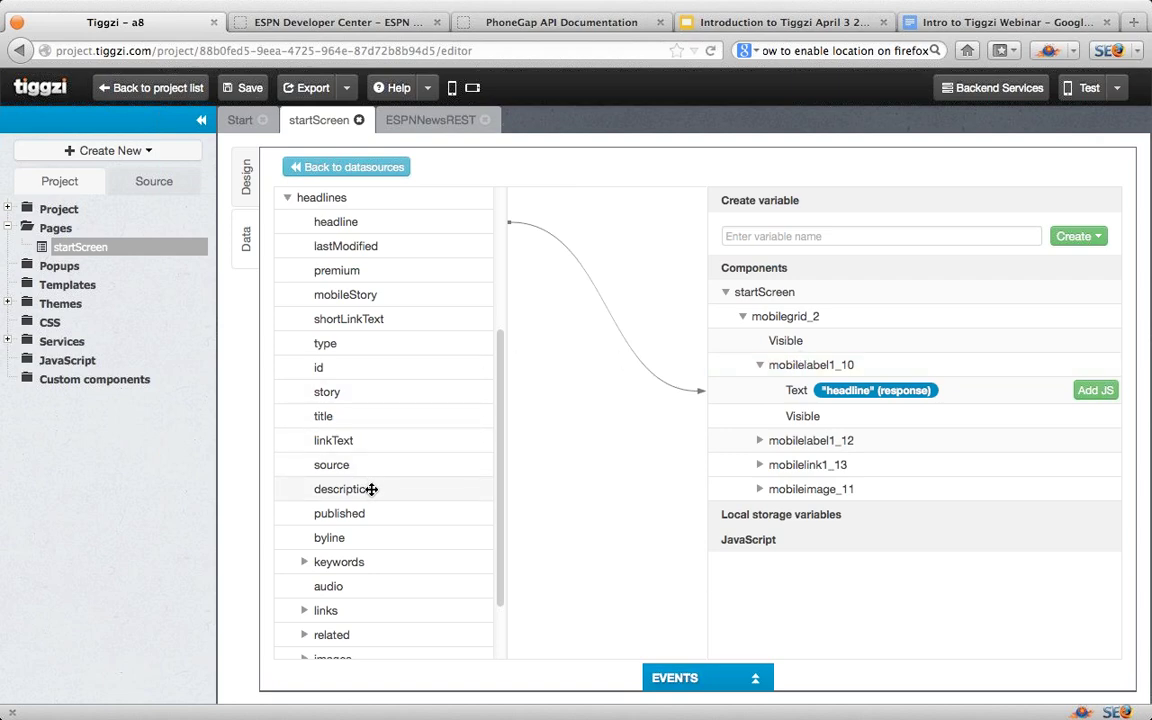
drag(371, 489, 826, 440)
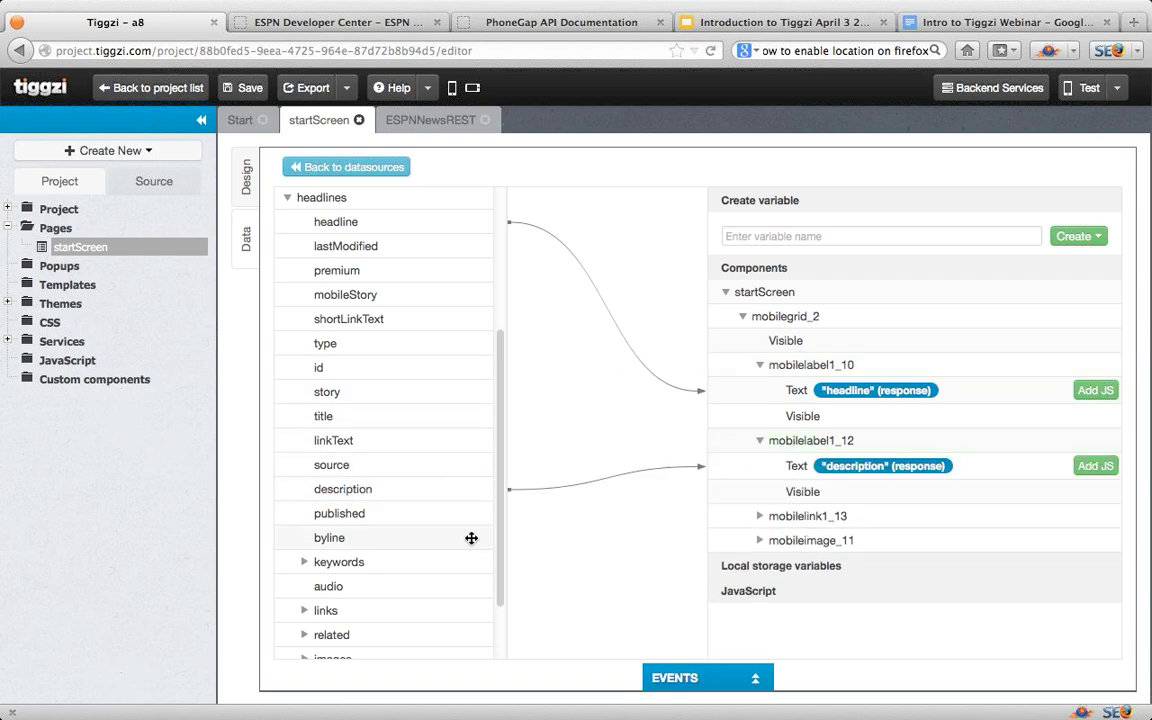
Step: Map links > mobile > href to the link component's URL
scroll(378, 543, down, 3)
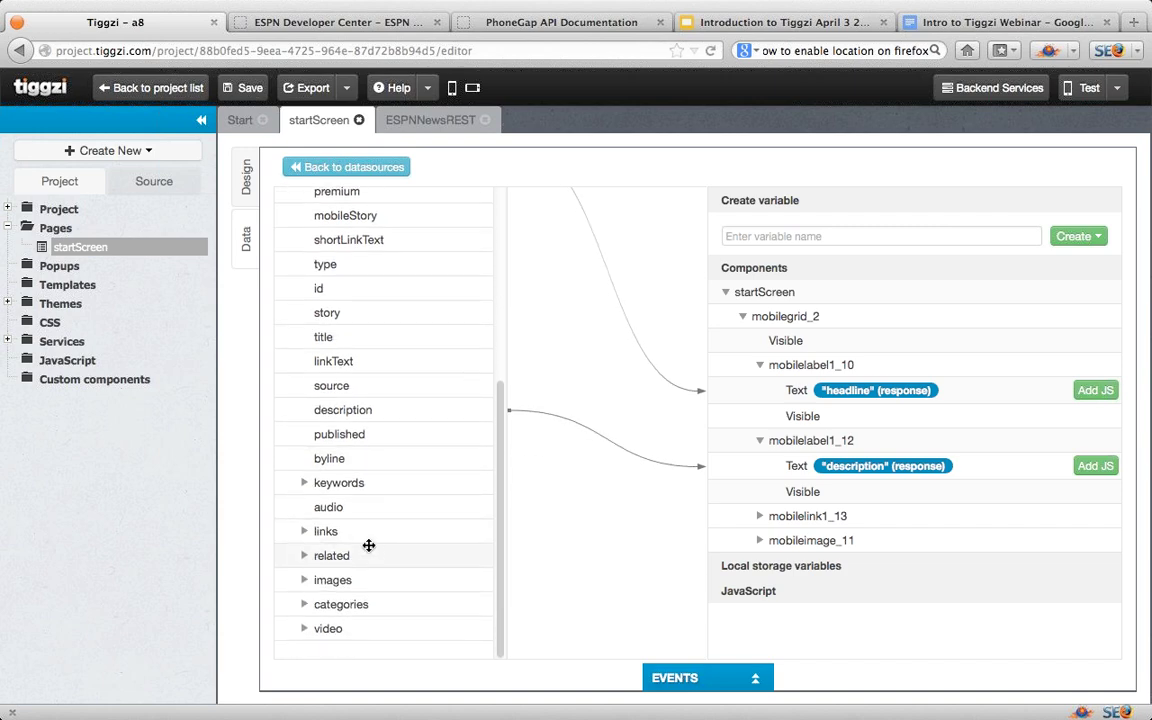
click(304, 534)
scroll(328, 552, down, 2)
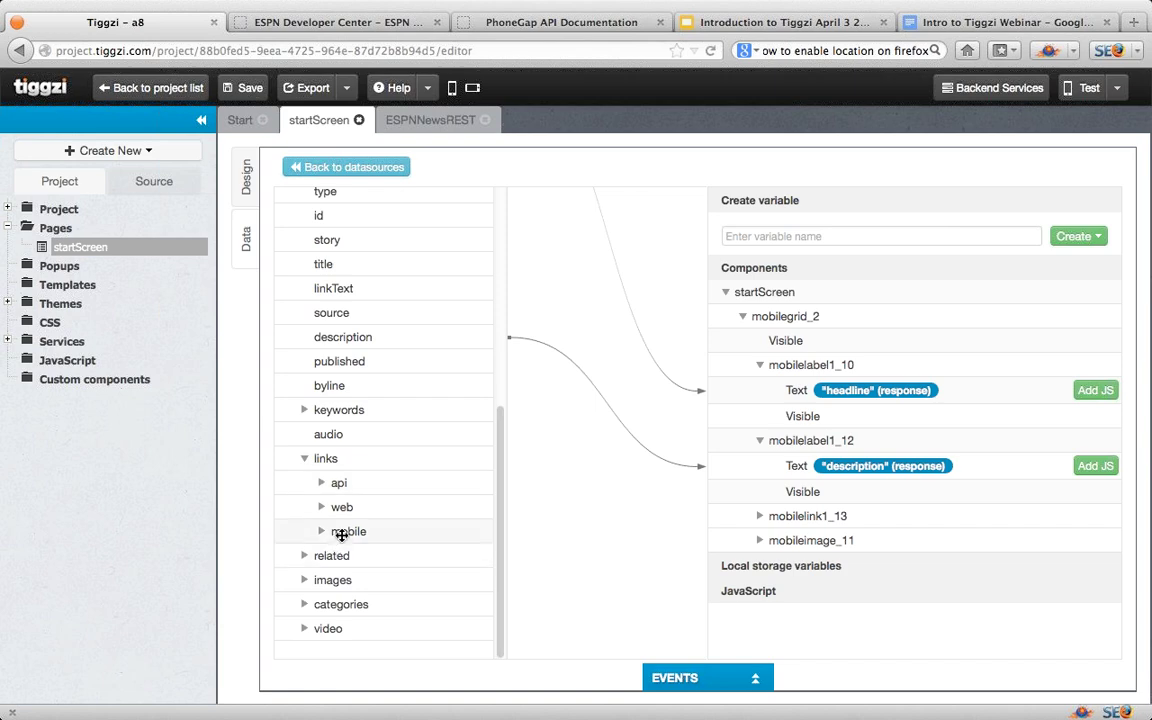
drag(341, 535, 803, 563)
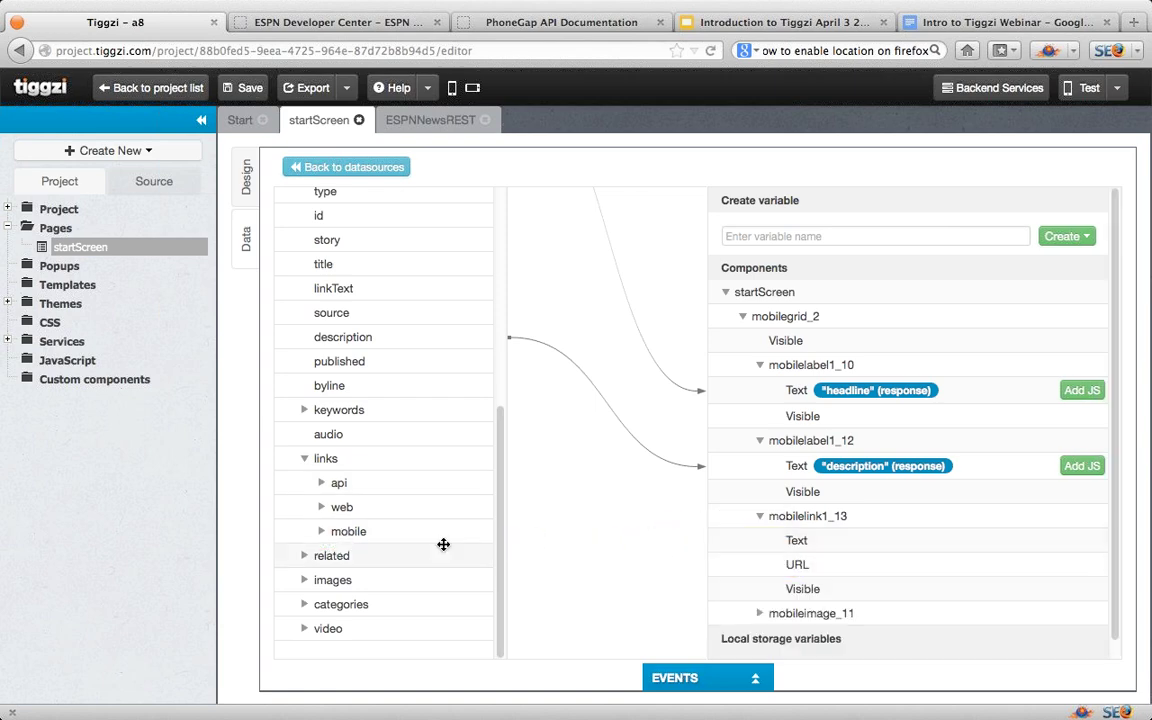
click(322, 535)
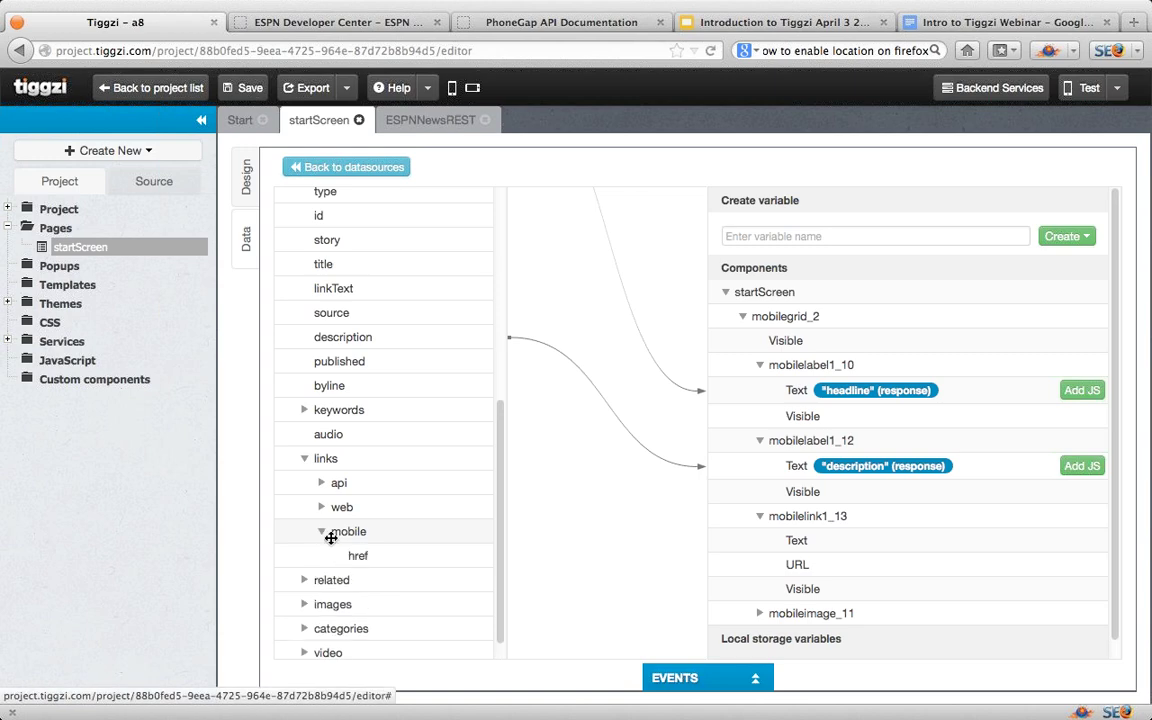
drag(352, 555, 795, 564)
Step: Map images > url to the image component's Asset
scroll(340, 566, down, 1)
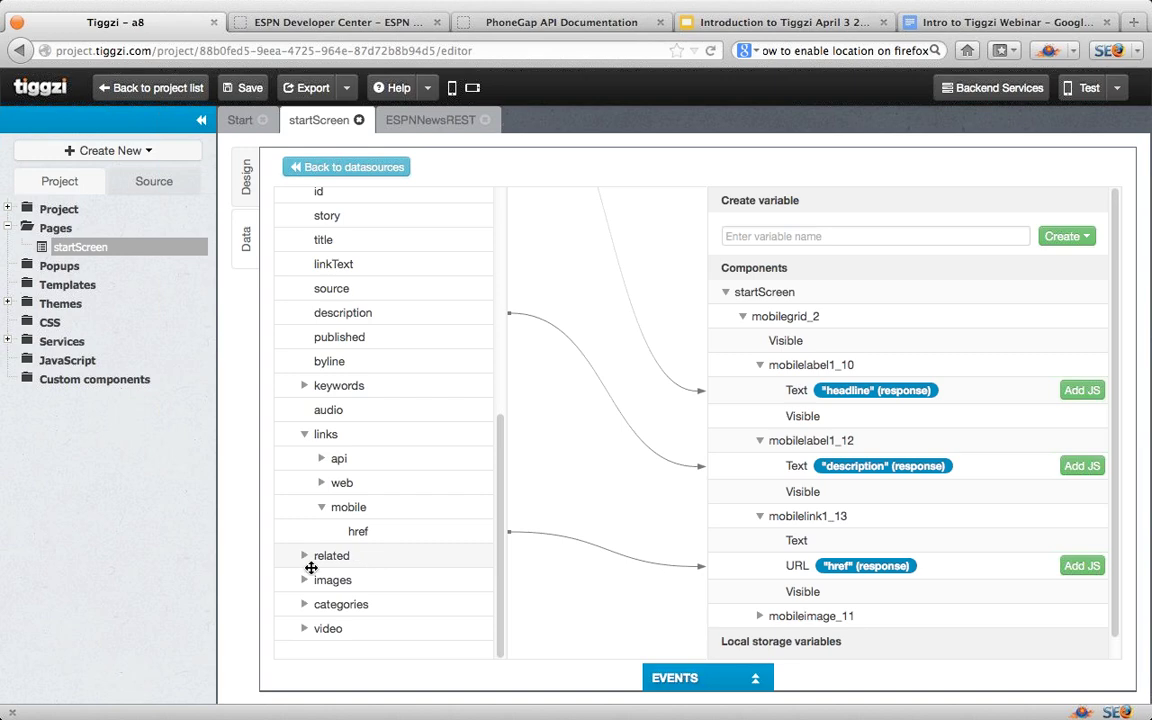
click(305, 581)
scroll(385, 588, down, 2)
scroll(391, 593, down, 3)
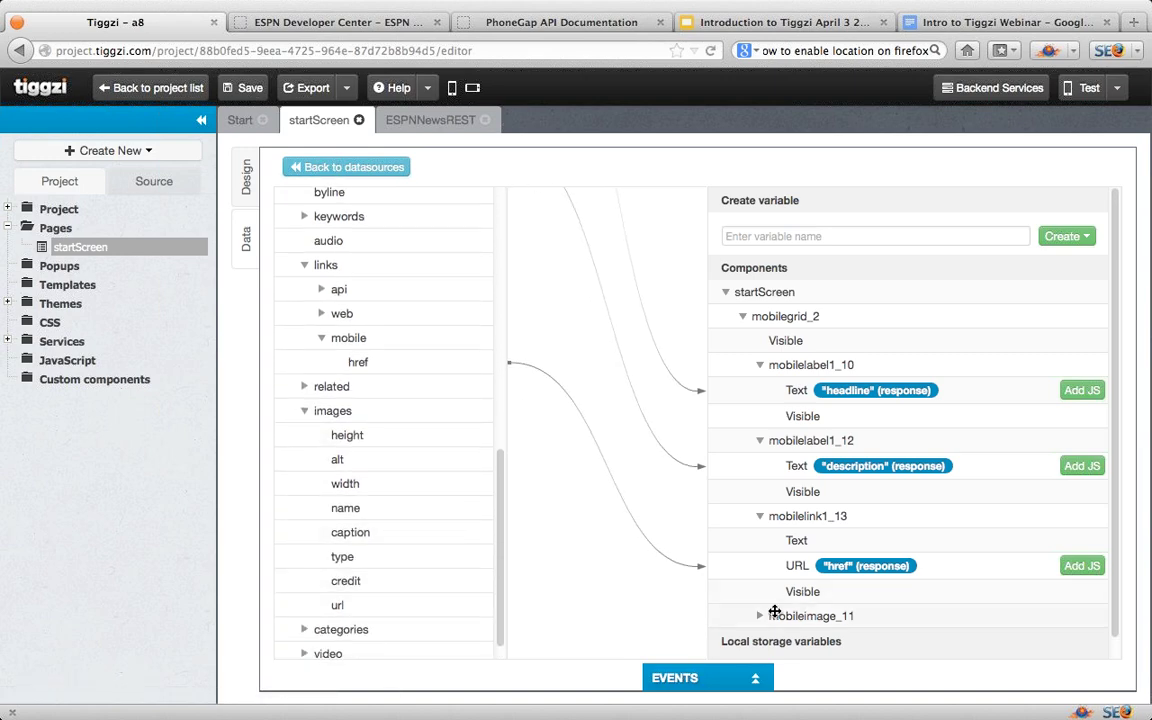
click(760, 616)
scroll(795, 595, down, 2)
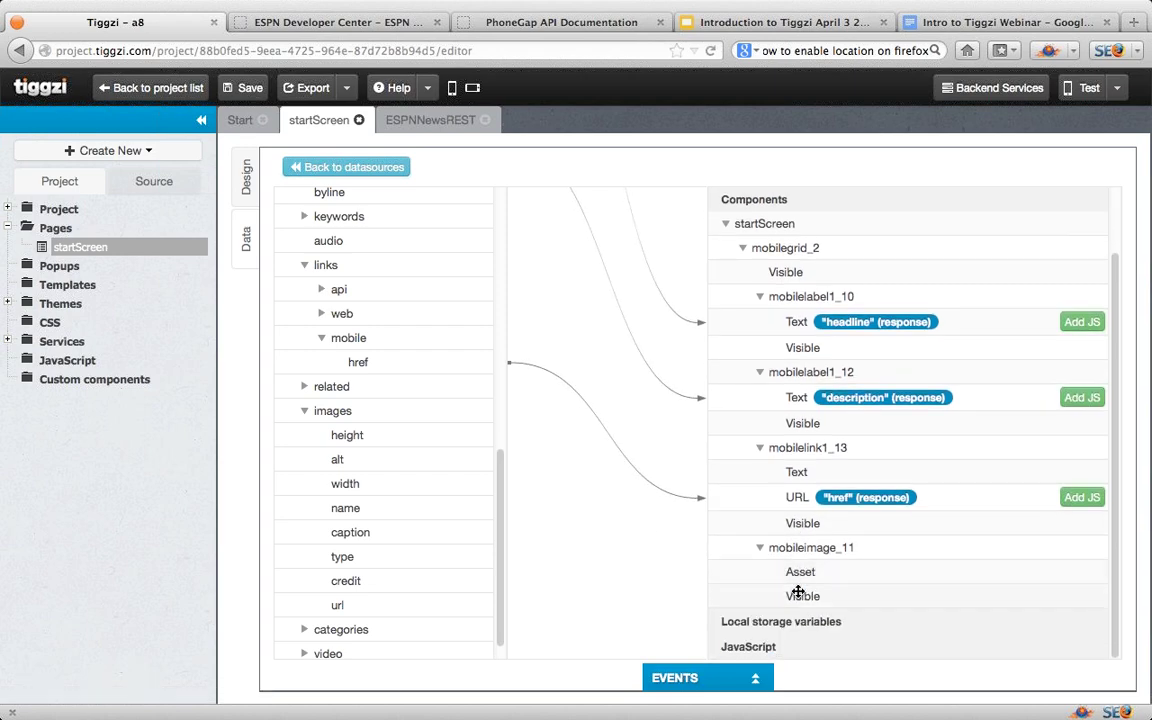
drag(372, 605, 822, 570)
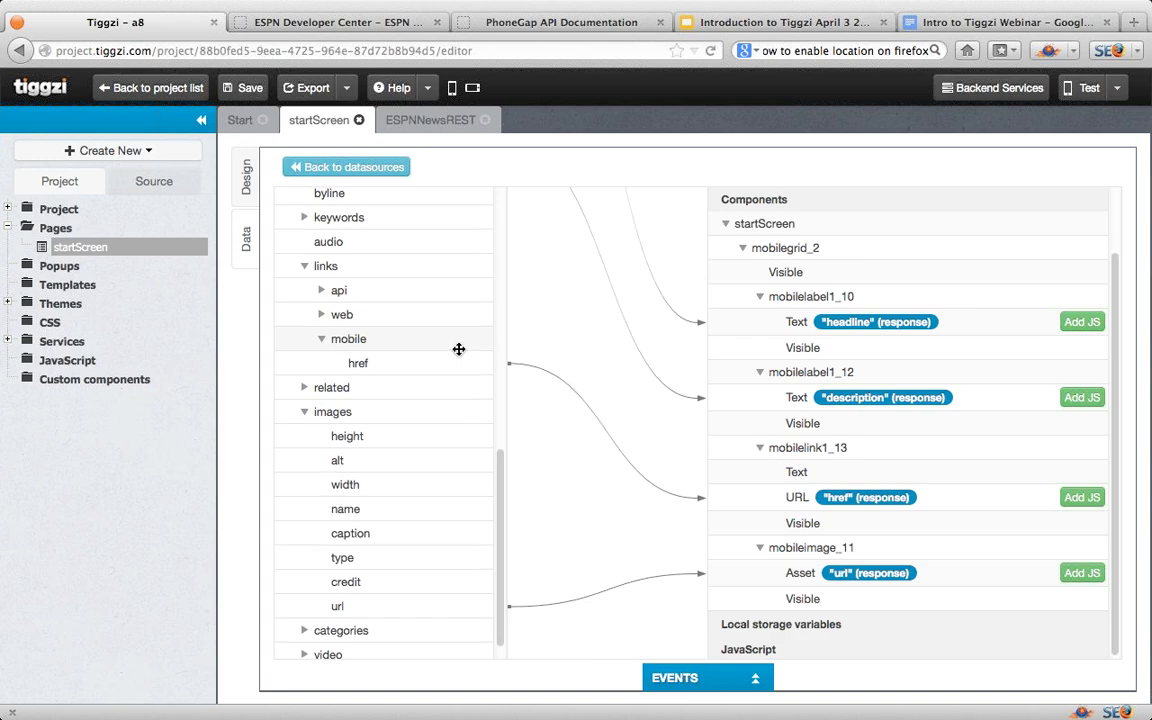
Step: Map the headlines array to mobilegrid_2 and return to the design view
drag(501, 500, 801, 285)
scroll(905, 365, up, 3)
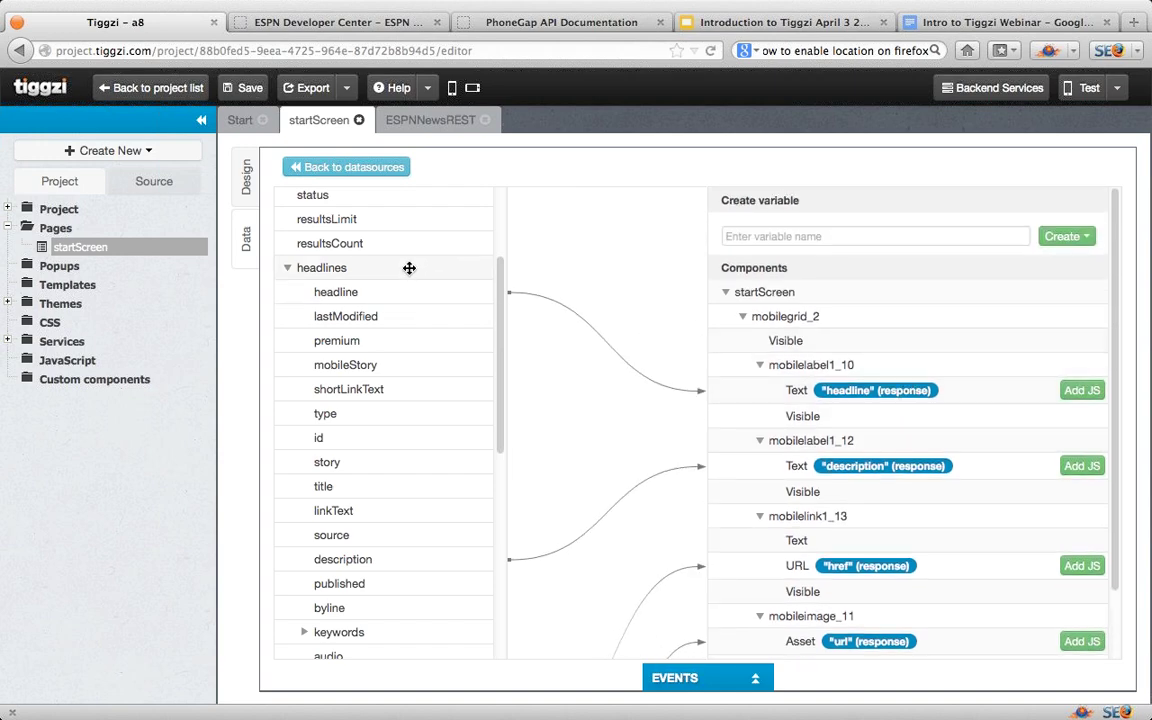
drag(409, 268, 775, 310)
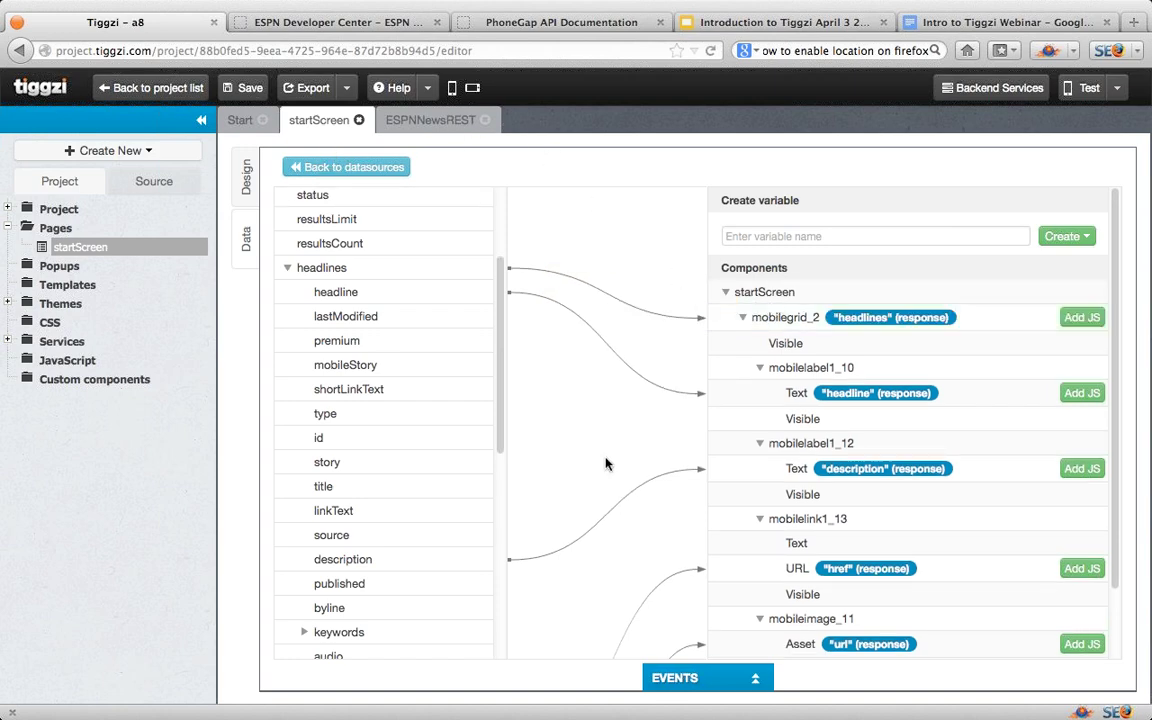
click(251, 190)
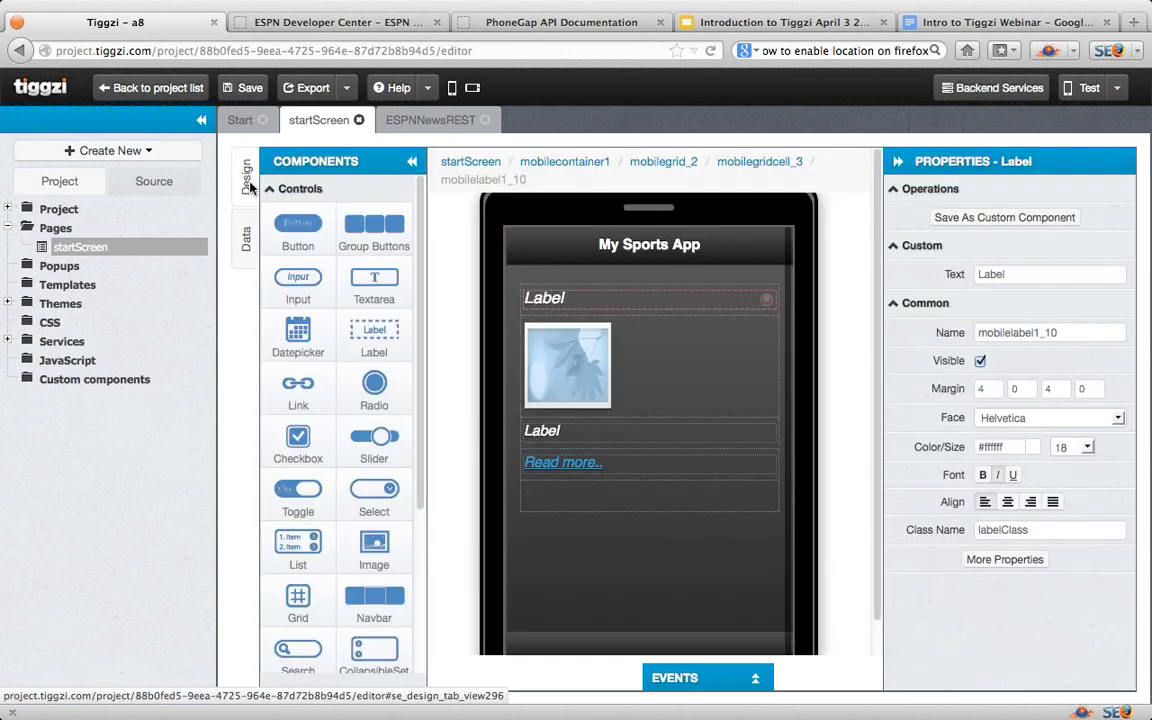
Step: Add a startScreen Load event that invokes restservice1, then save the project
click(753, 681)
click(434, 563)
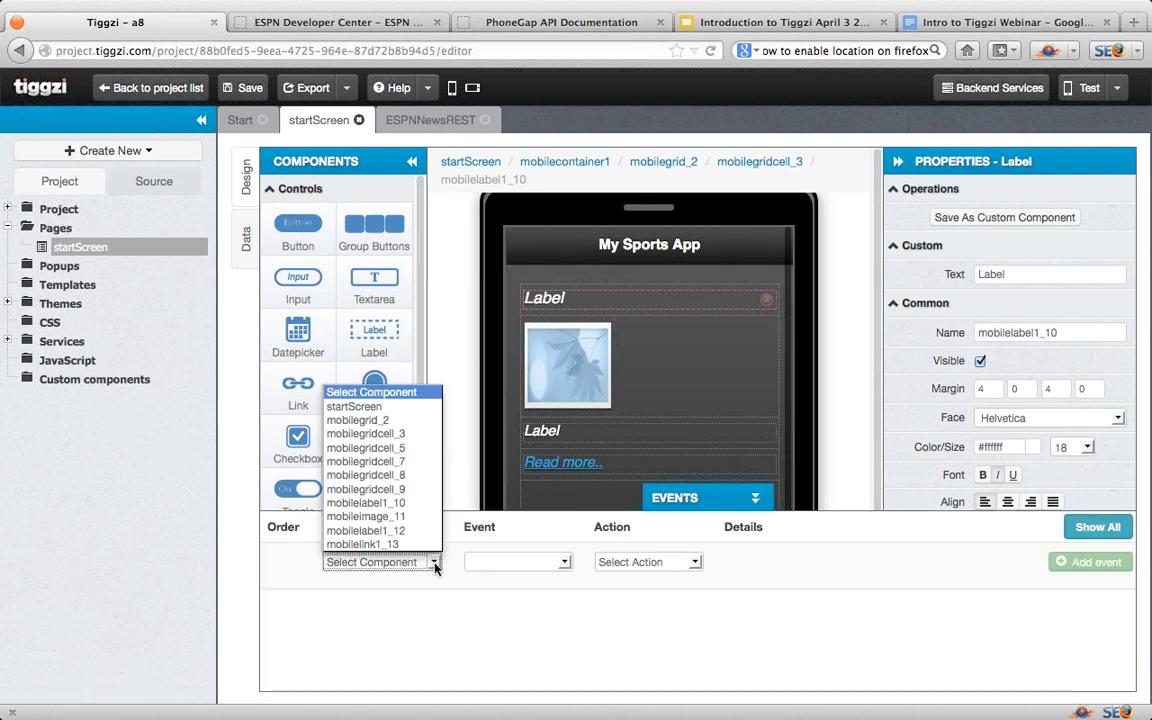
click(354, 406)
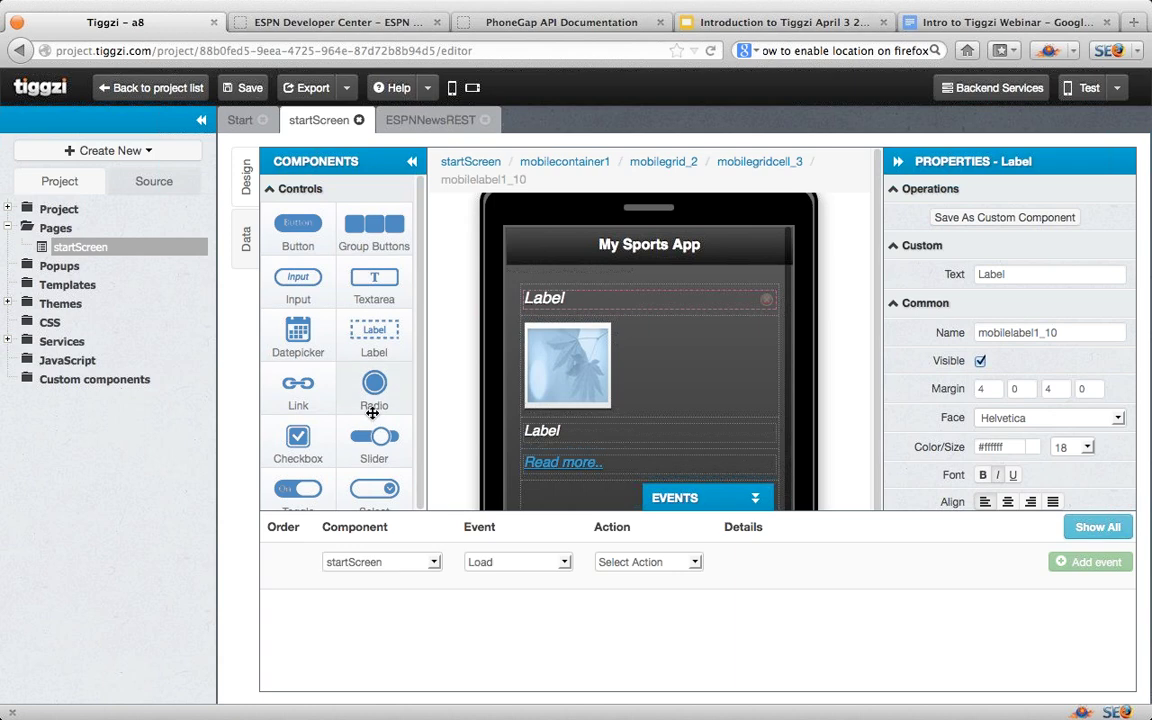
click(565, 562)
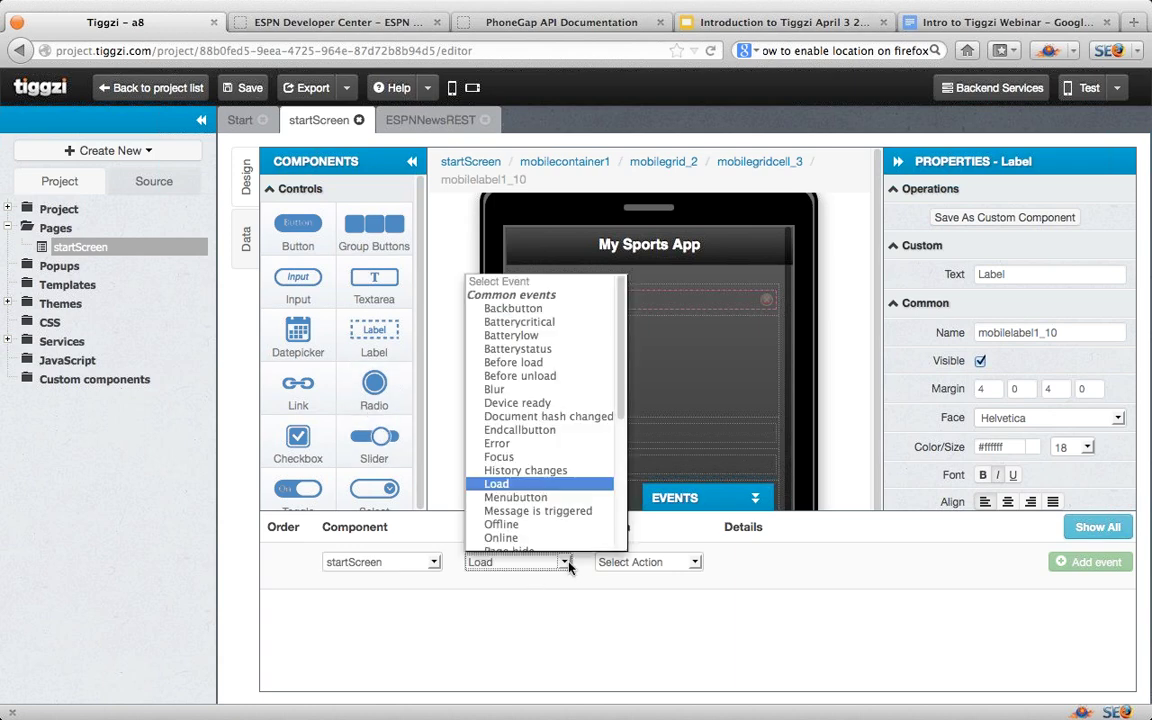
click(567, 563)
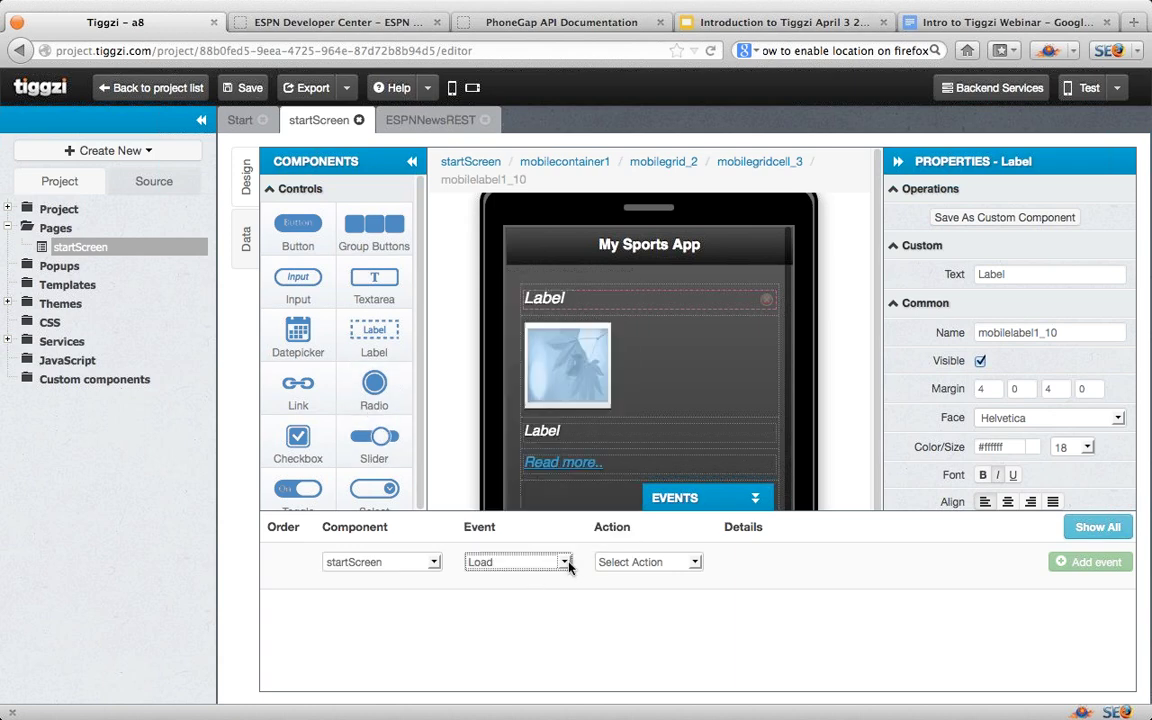
click(694, 562)
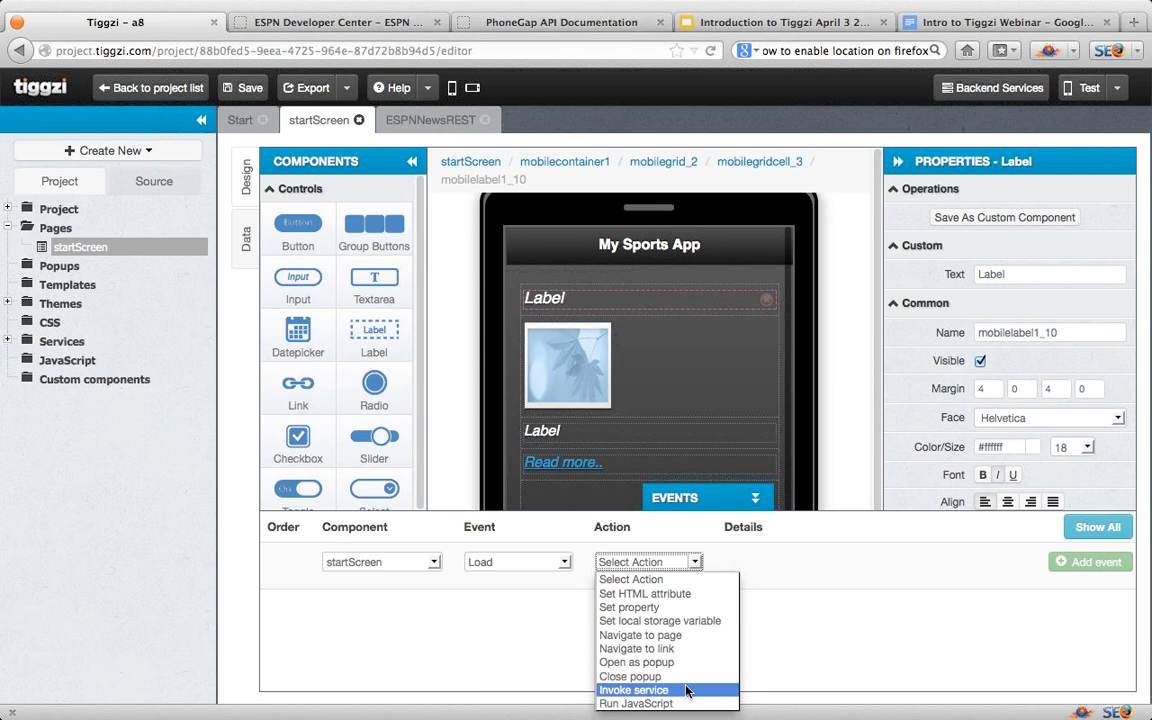
click(662, 690)
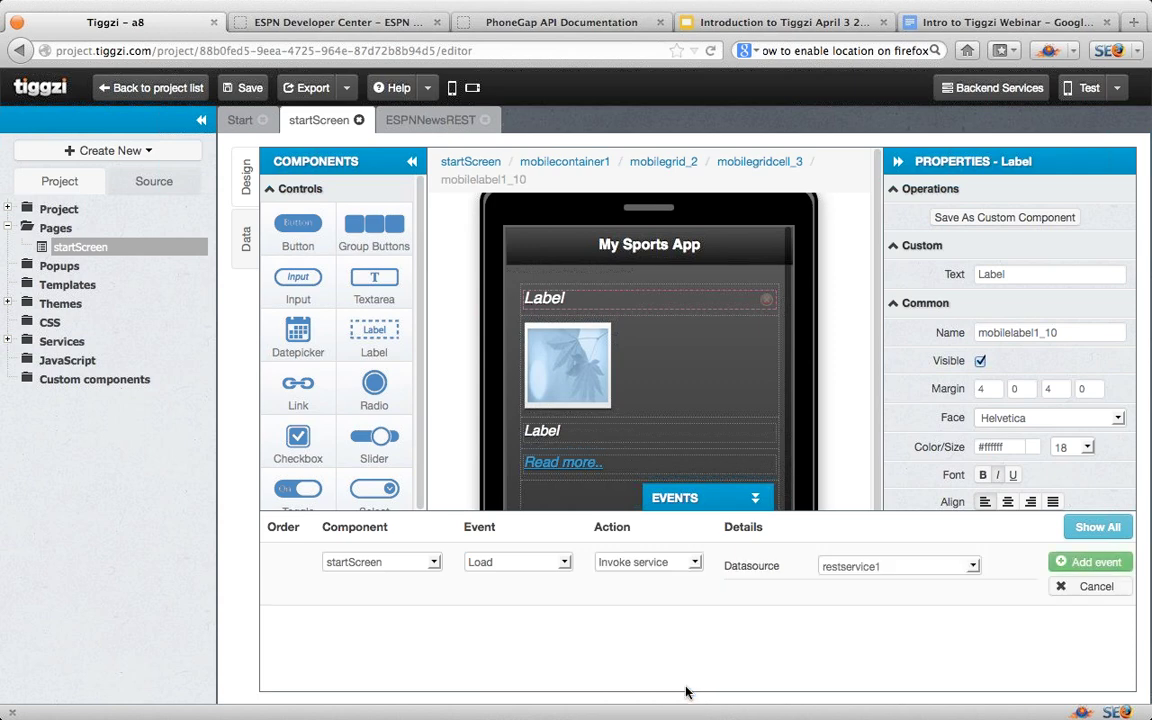
click(975, 567)
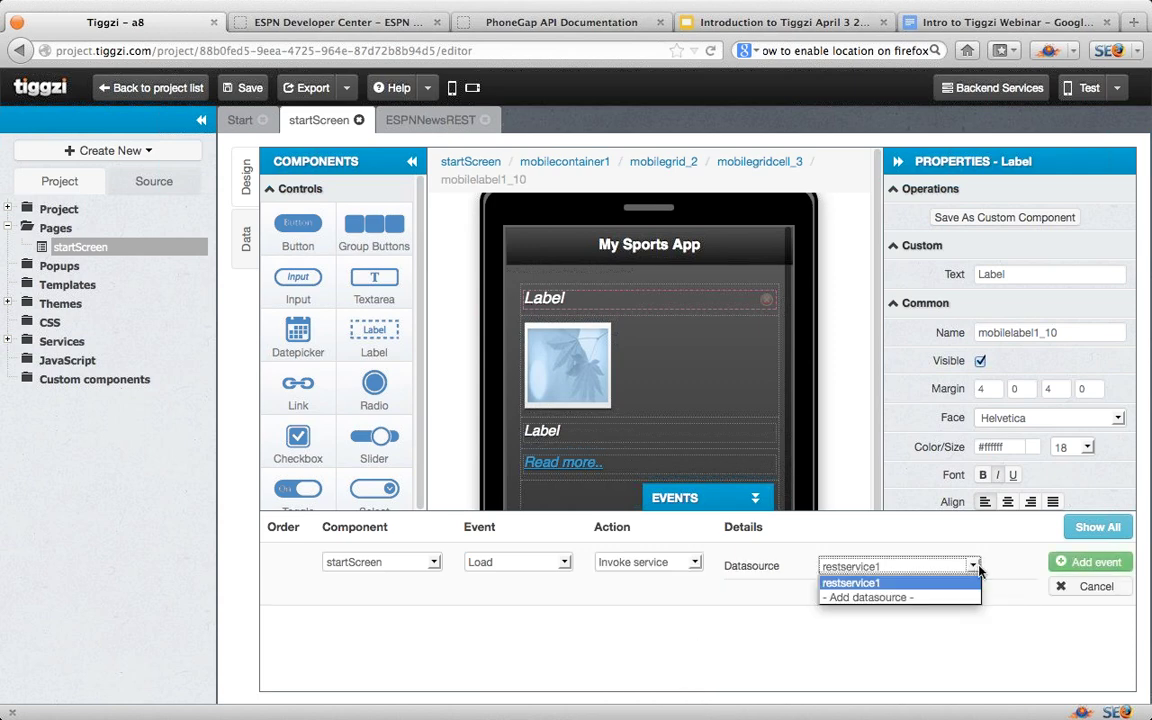
click(888, 512)
click(1081, 564)
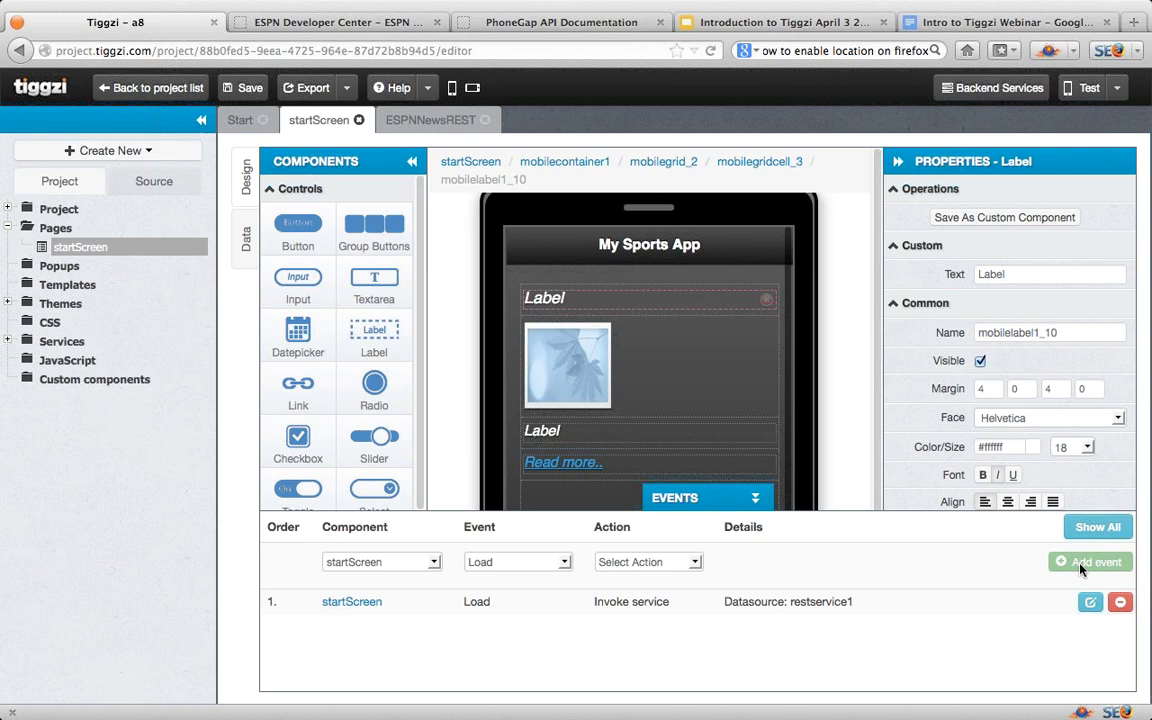
click(253, 89)
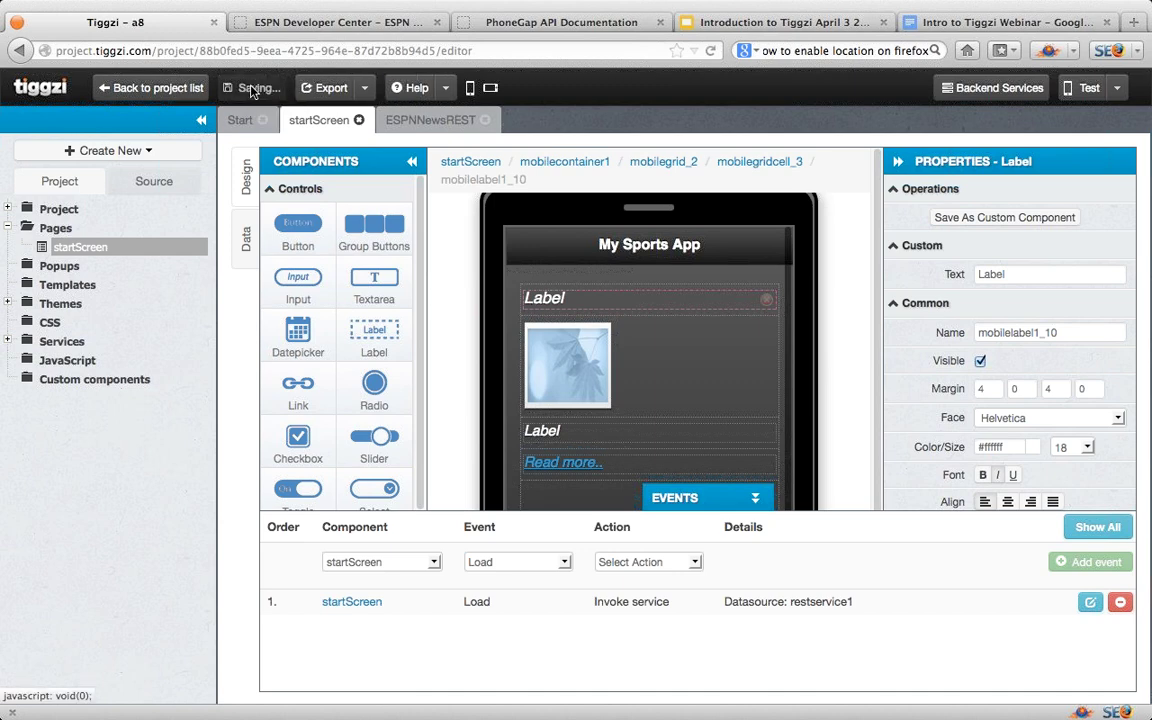
click(758, 498)
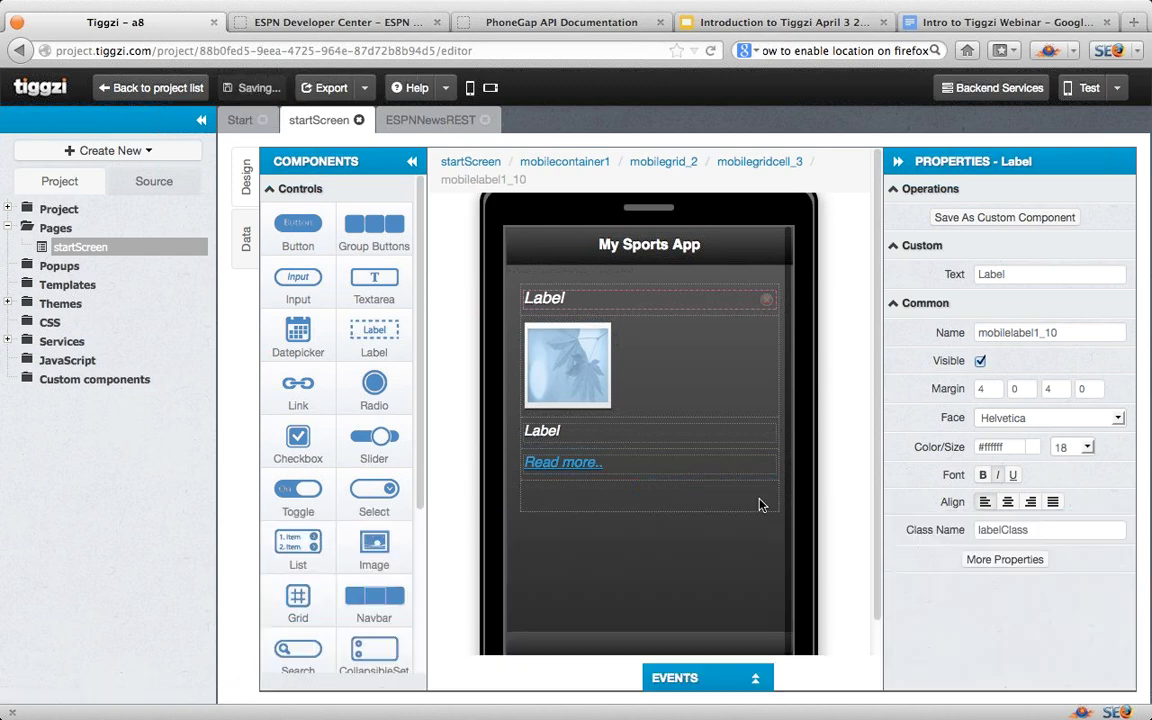
Step: Preview the app with live ESPN headlines, open the first story, then rotate to landscape
click(1087, 89)
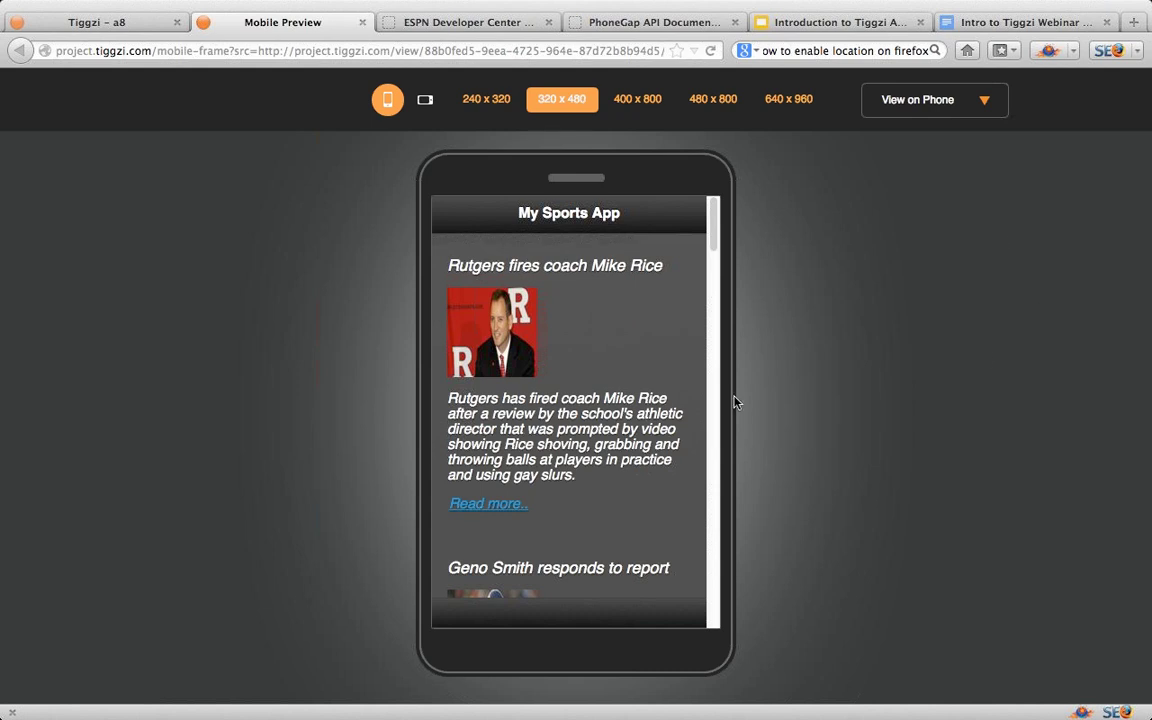
scroll(614, 519, down, 2)
scroll(614, 519, down, 1)
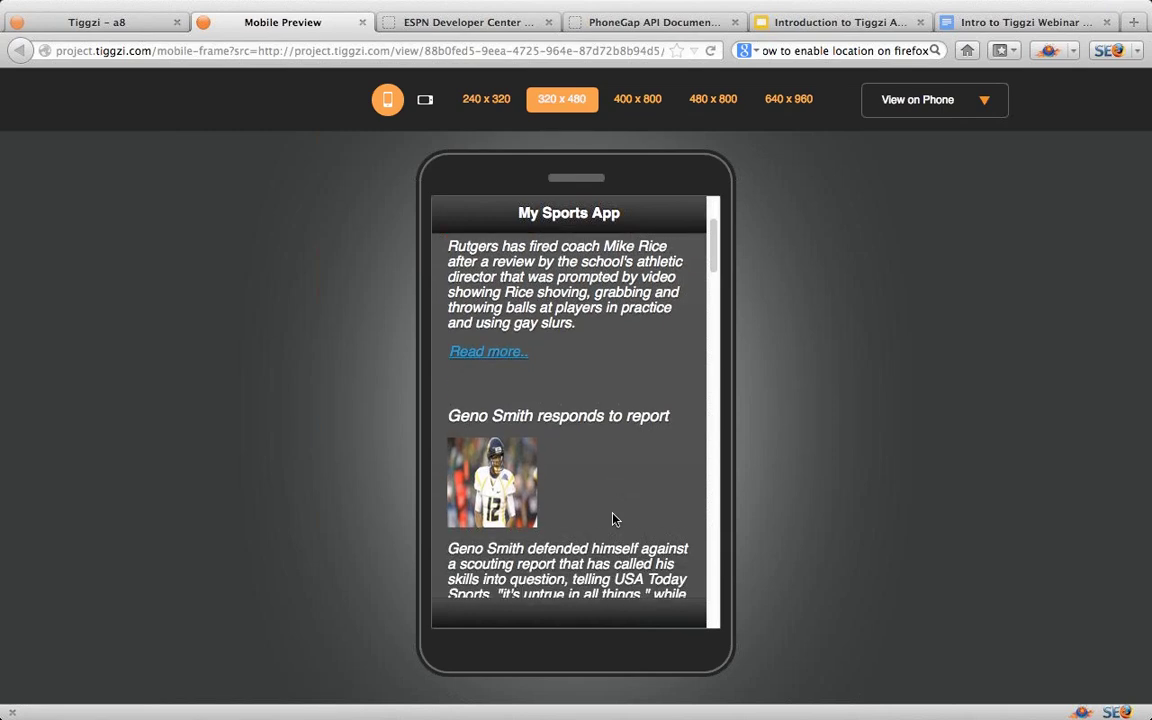
click(982, 101)
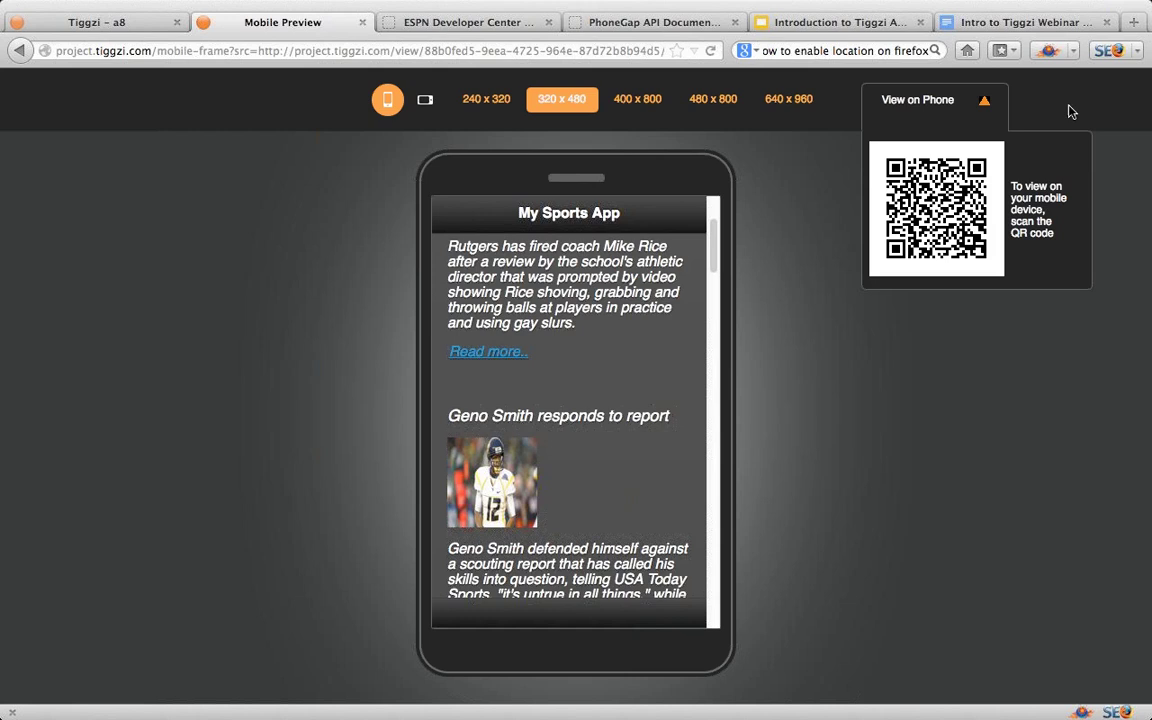
scroll(643, 524, down, 5)
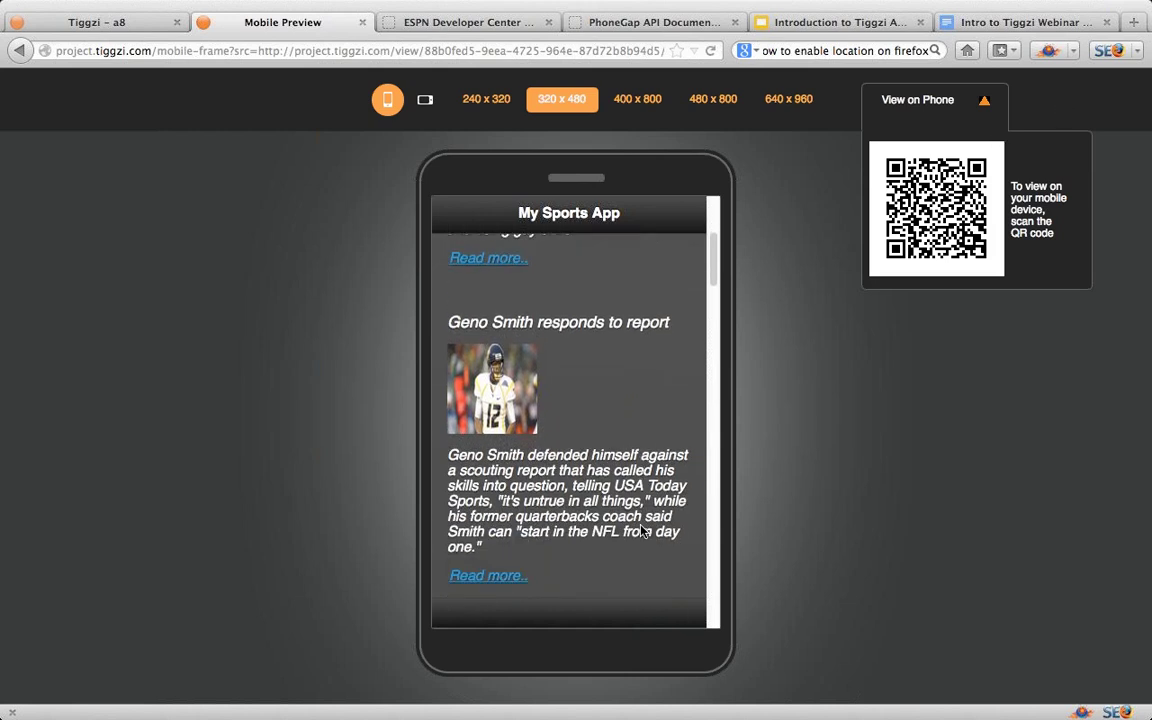
scroll(642, 528, down, 3)
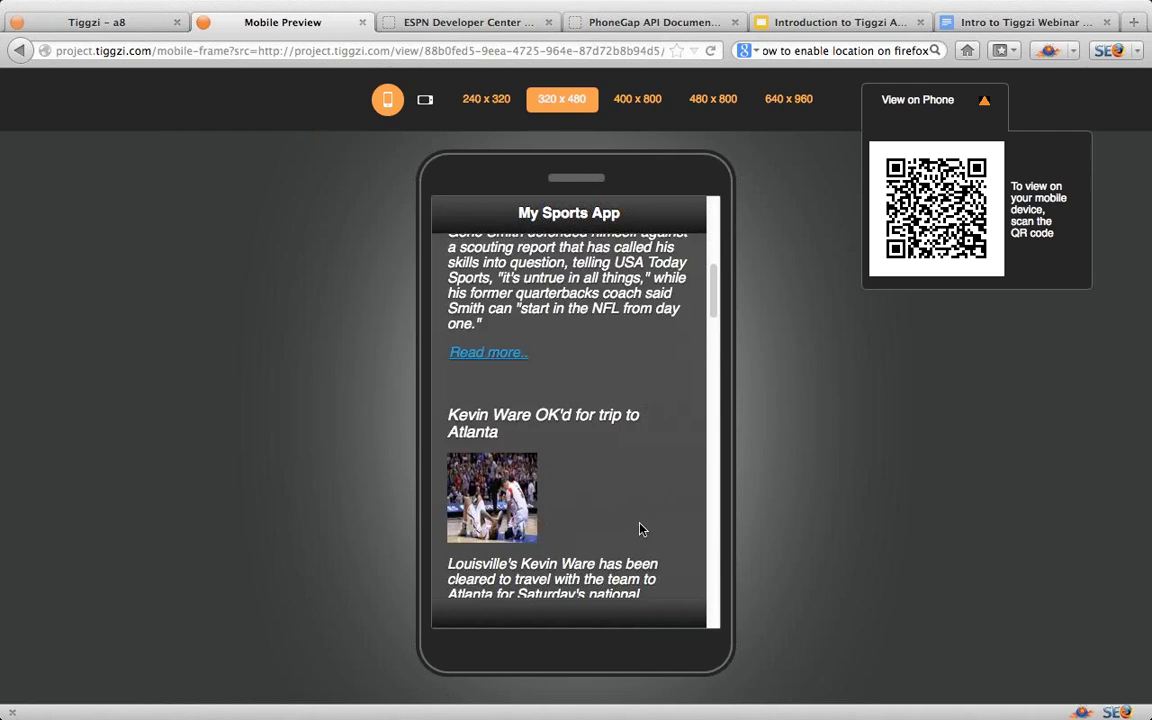
scroll(617, 470, down, 1)
scroll(641, 447, up, 3)
scroll(641, 447, up, 5)
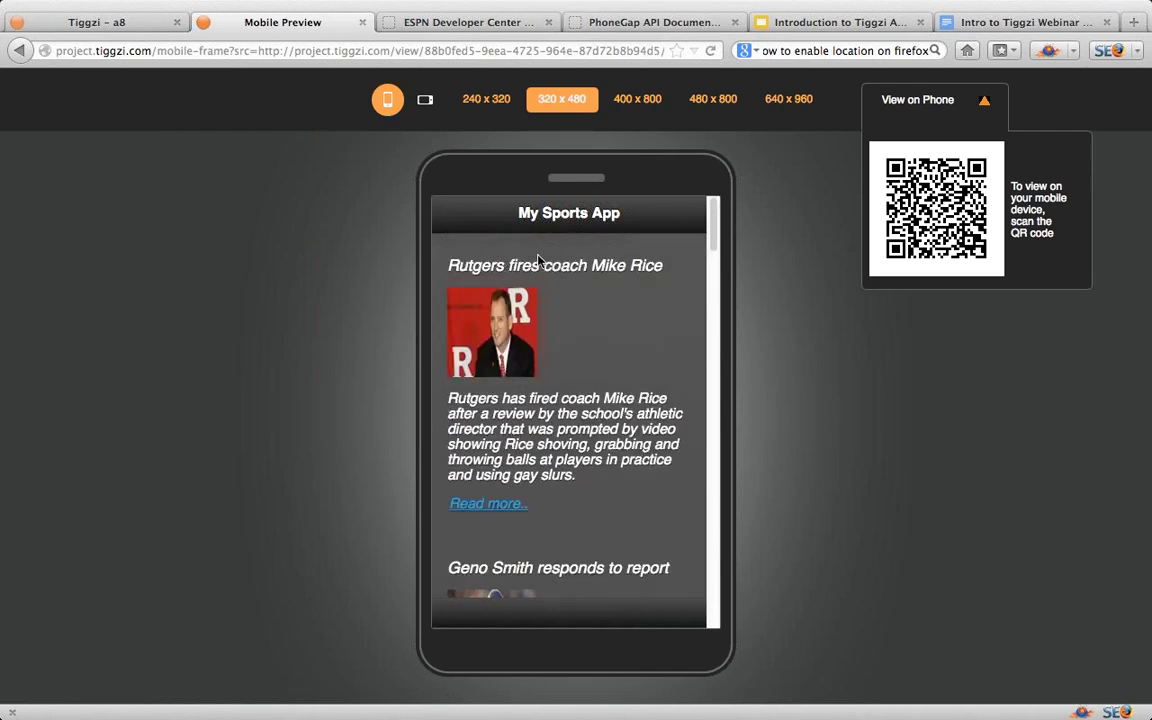
click(492, 505)
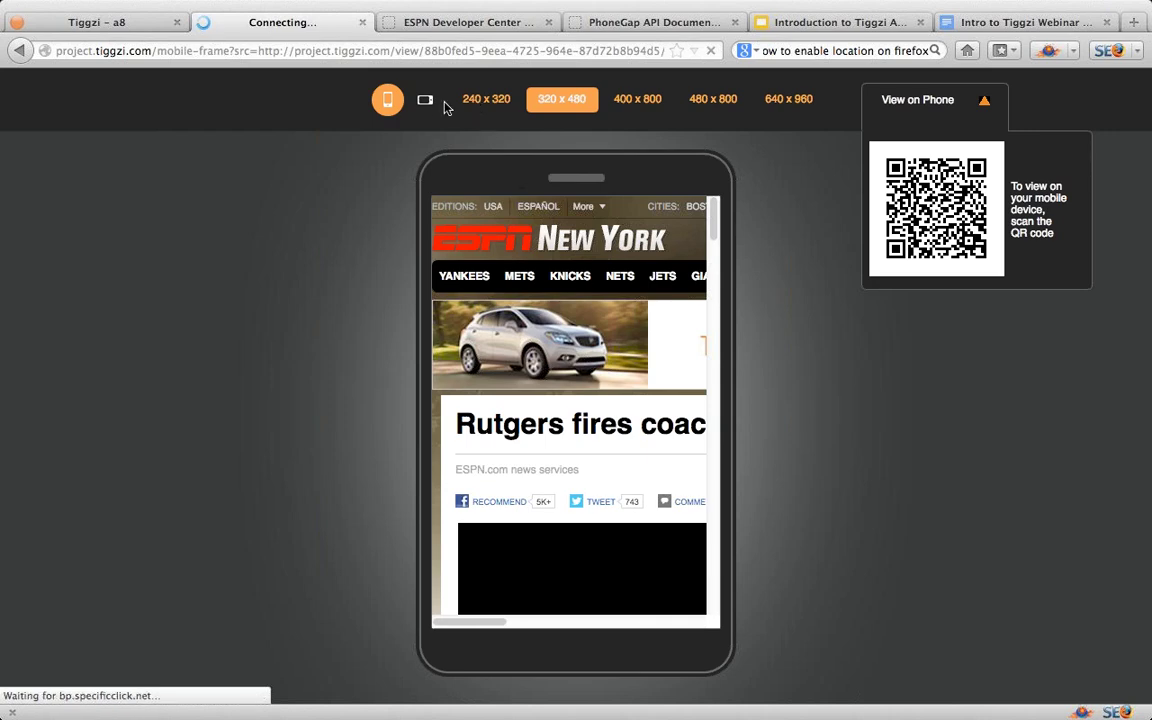
scroll(713, 230, down, 5)
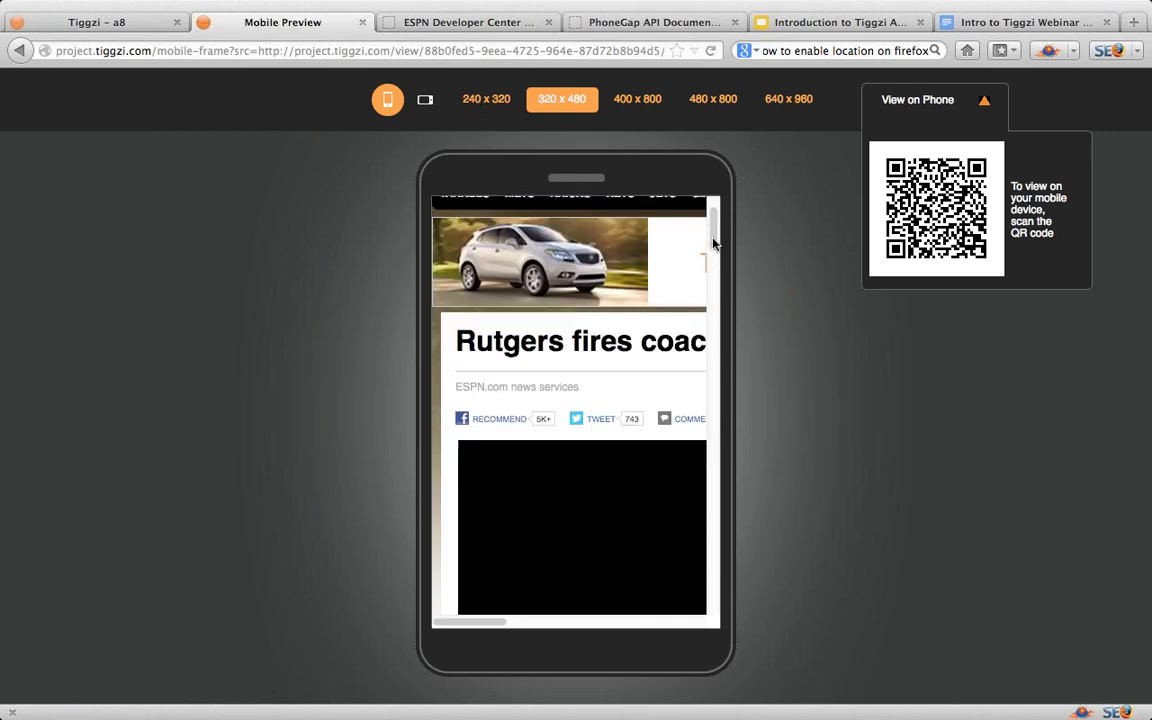
click(426, 104)
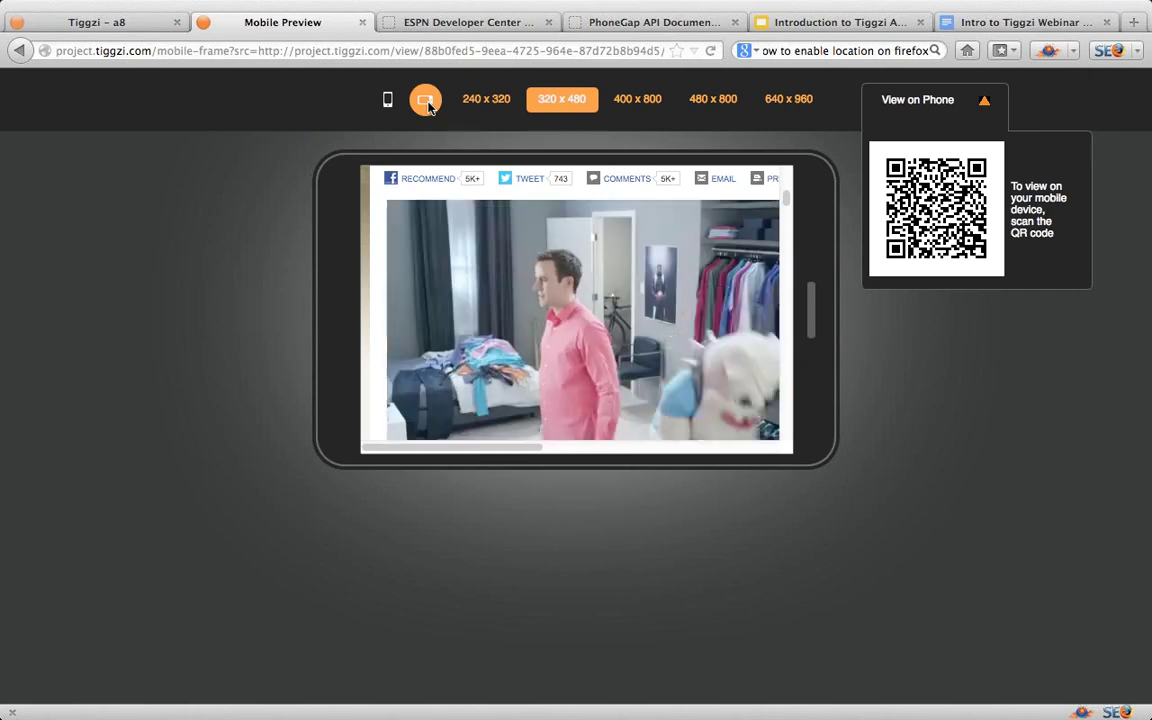
Step: Close the Mobile Preview and switch to the PhoneGap 2.5.0 API Reference
click(363, 23)
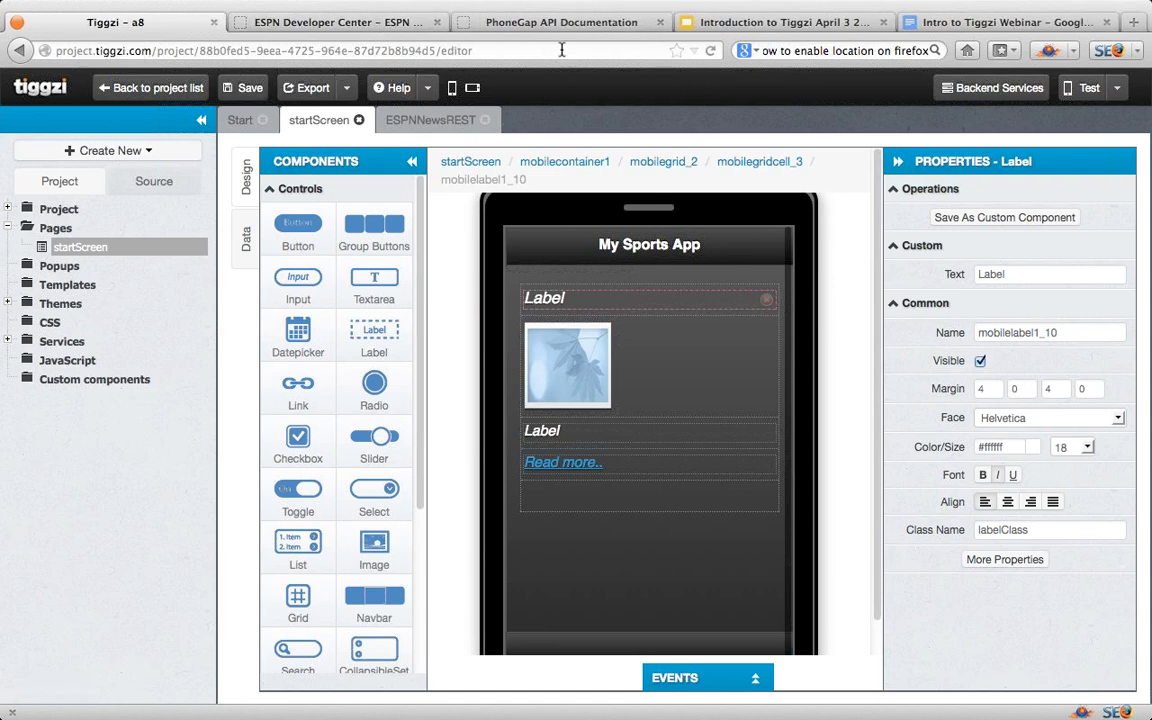
click(542, 24)
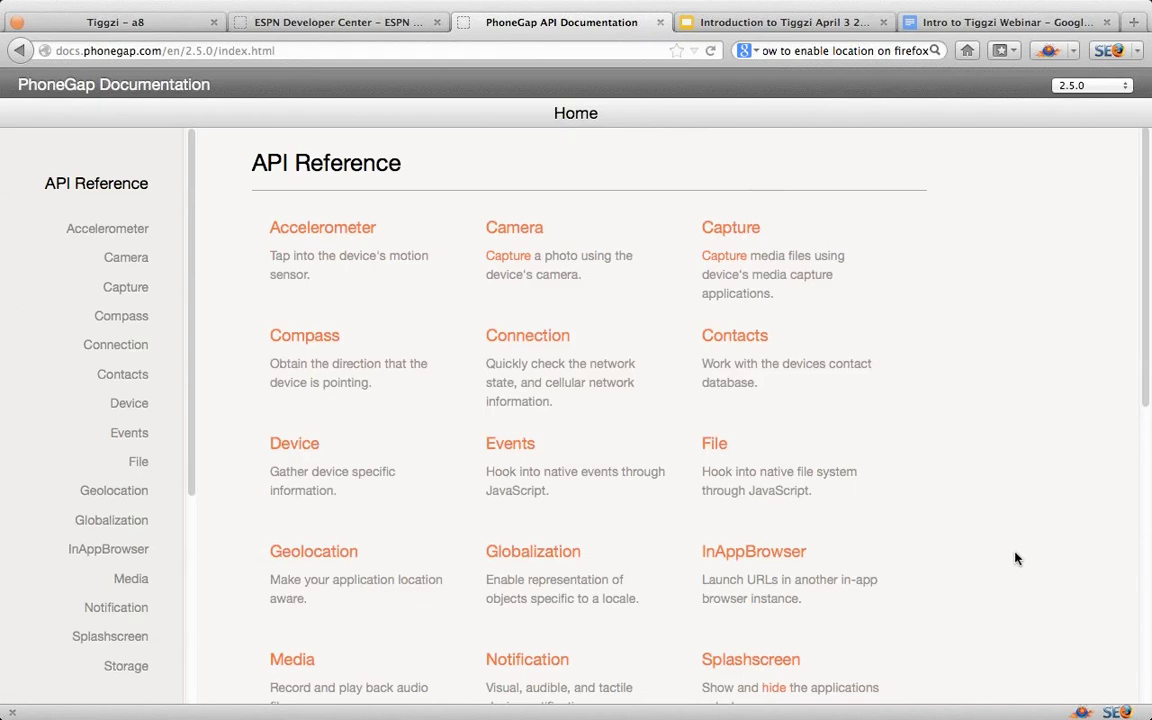
Step: Skim the PhoneGap API Reference list, then go back to the Tiggzi startScreen editor
scroll(1017, 558, down, 5)
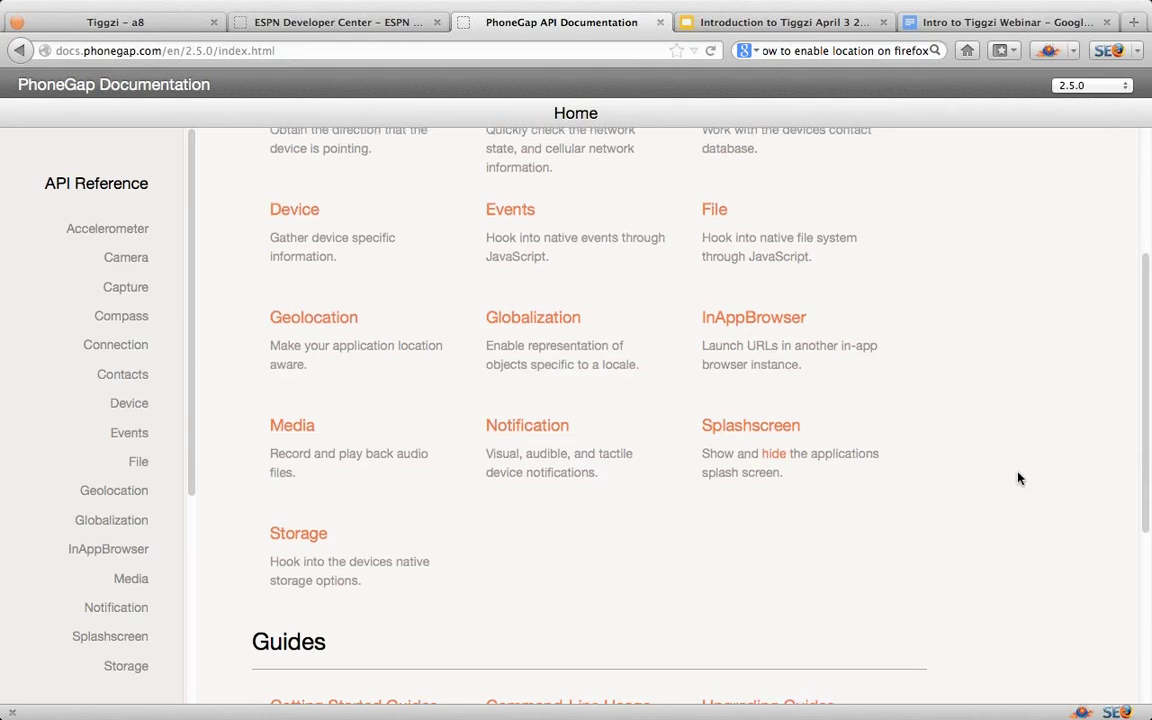
scroll(1015, 480, up, 5)
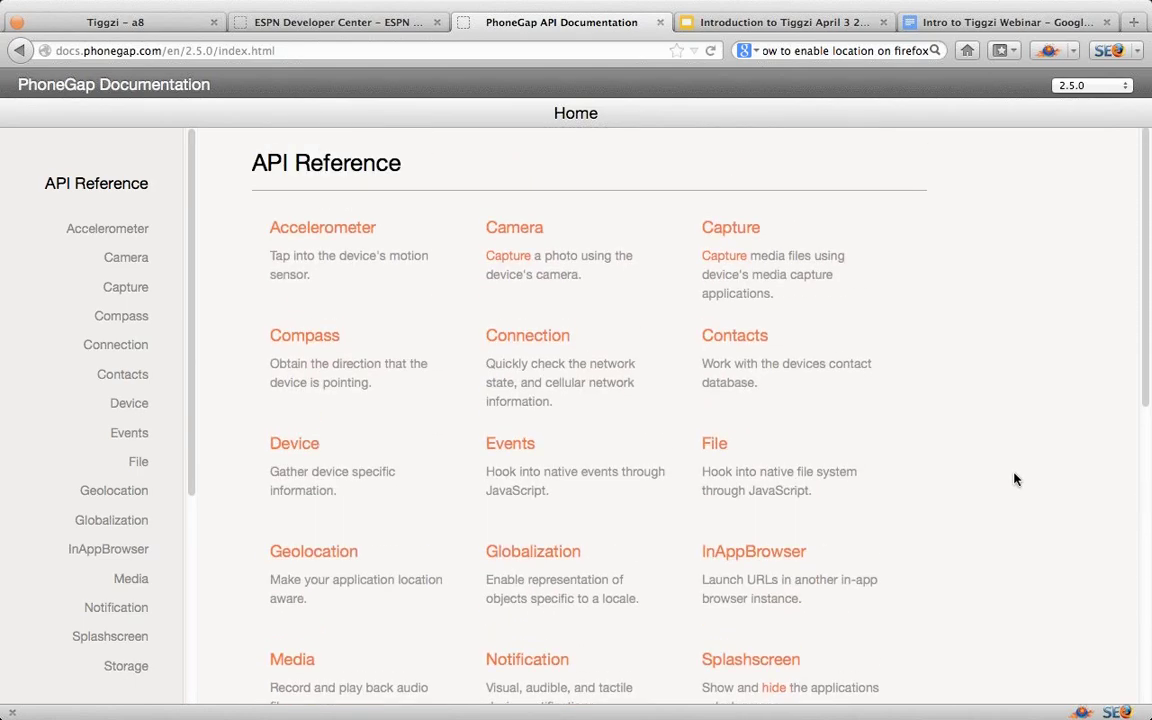
click(128, 21)
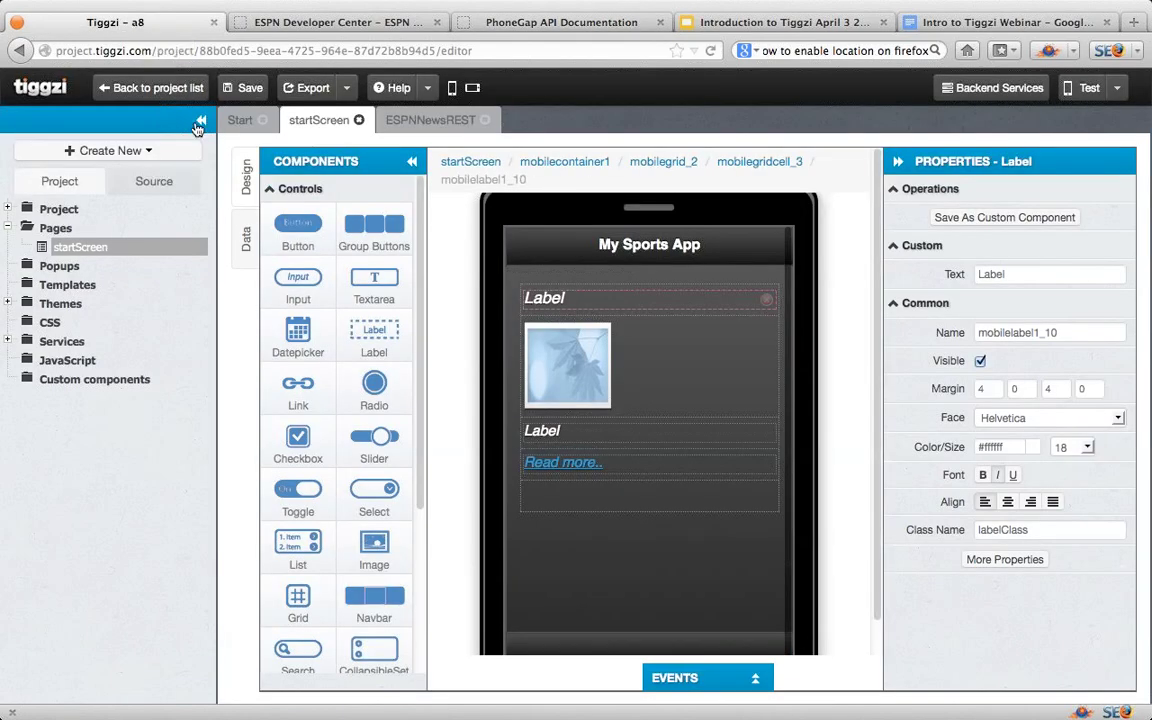
Step: Create a new blank page named MyMap
click(138, 150)
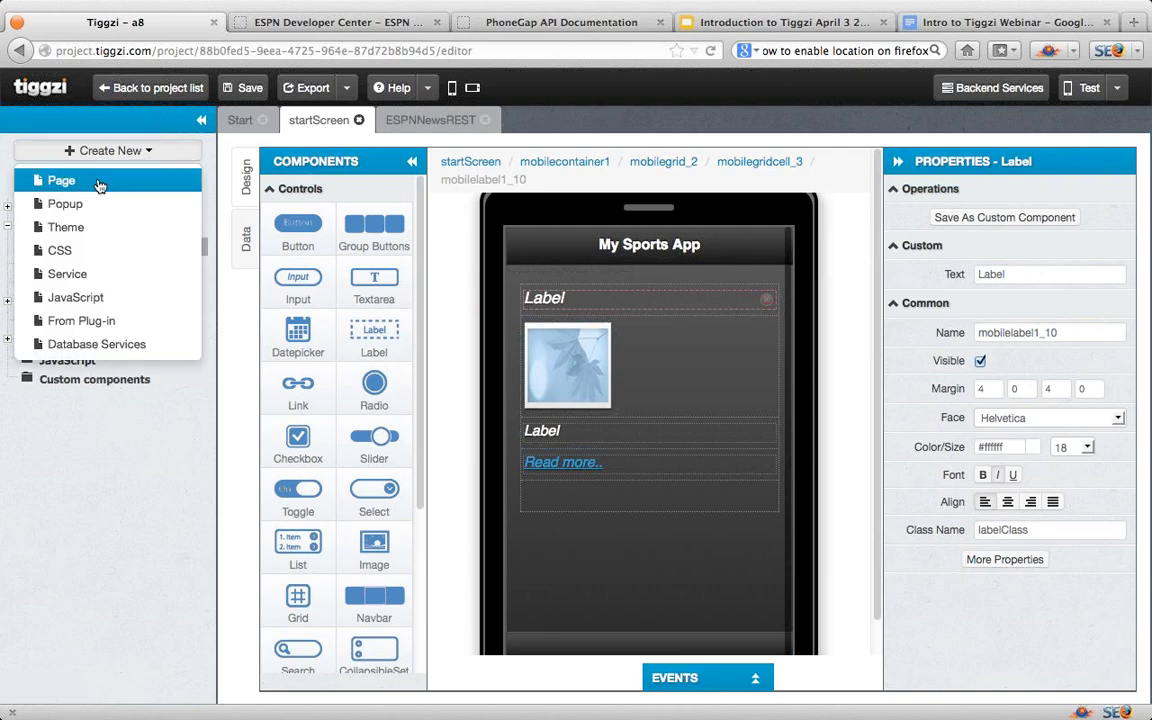
click(107, 180)
drag(533, 227, 431, 230)
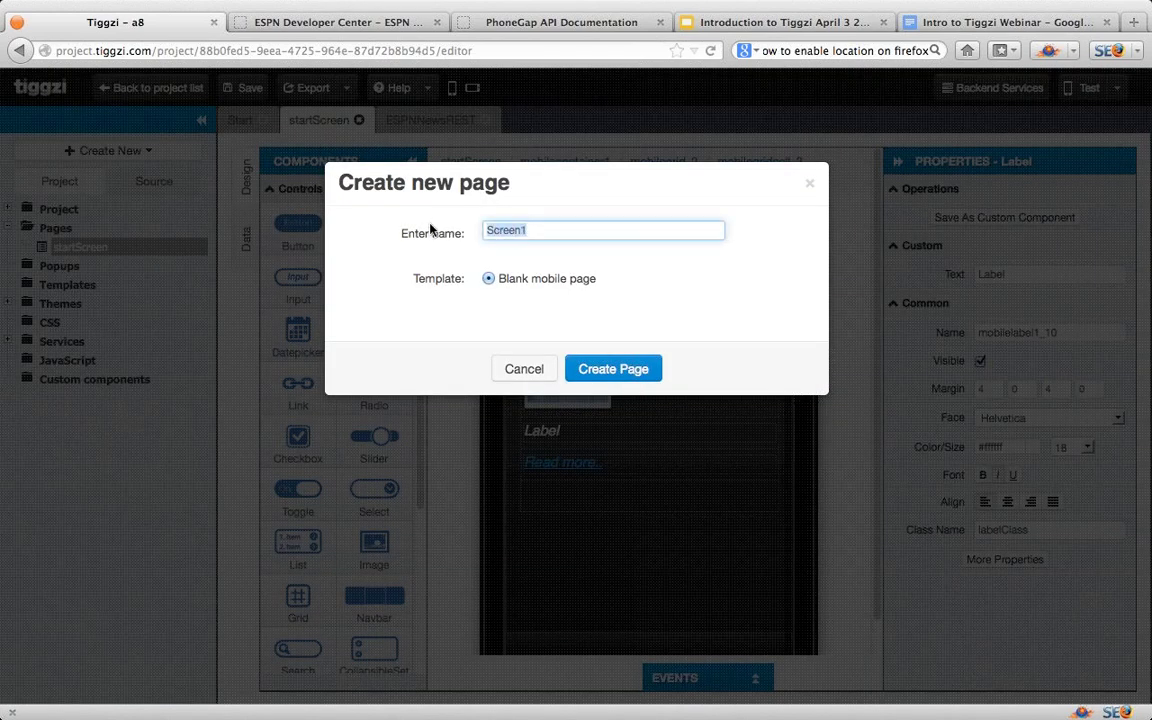
text(MyMap)
click(599, 374)
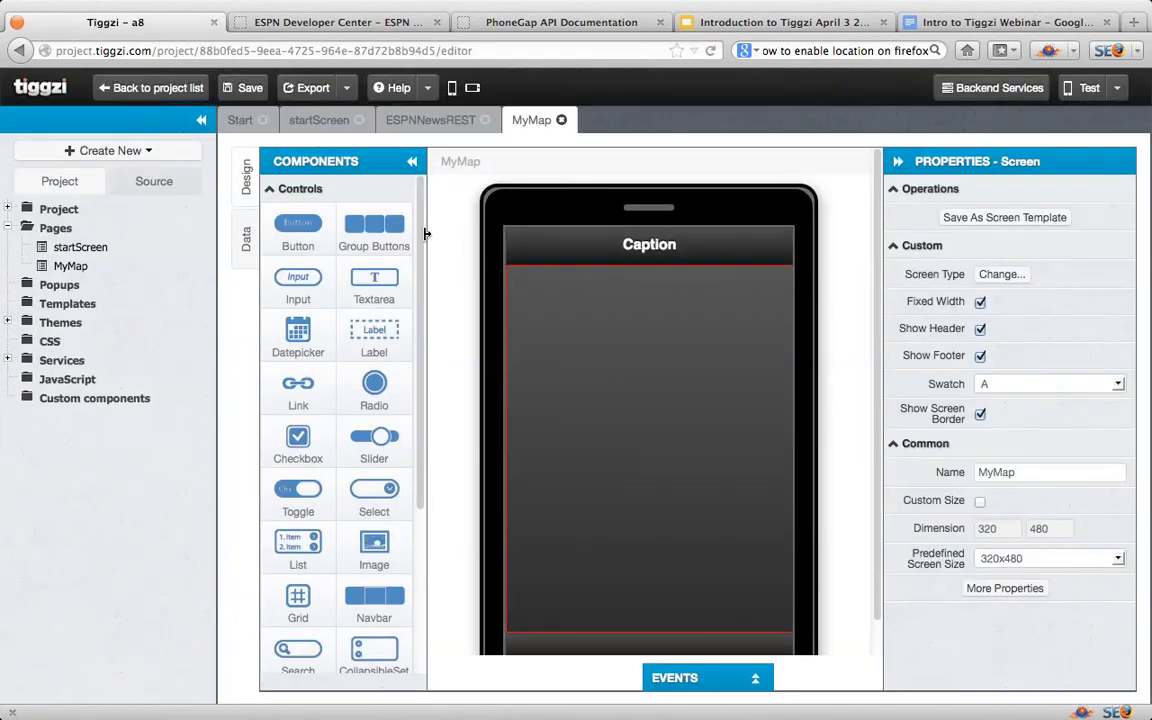
Step: Set MyMap as the app's start page in App settings and open it in the designer
click(8, 208)
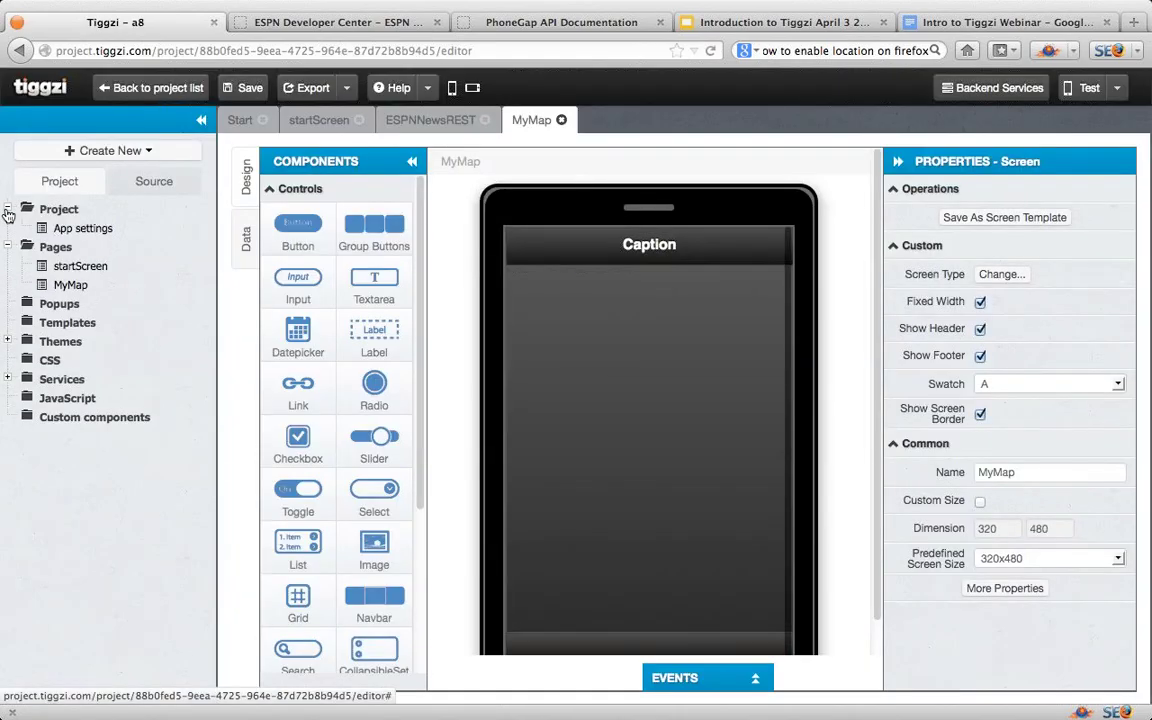
click(62, 229)
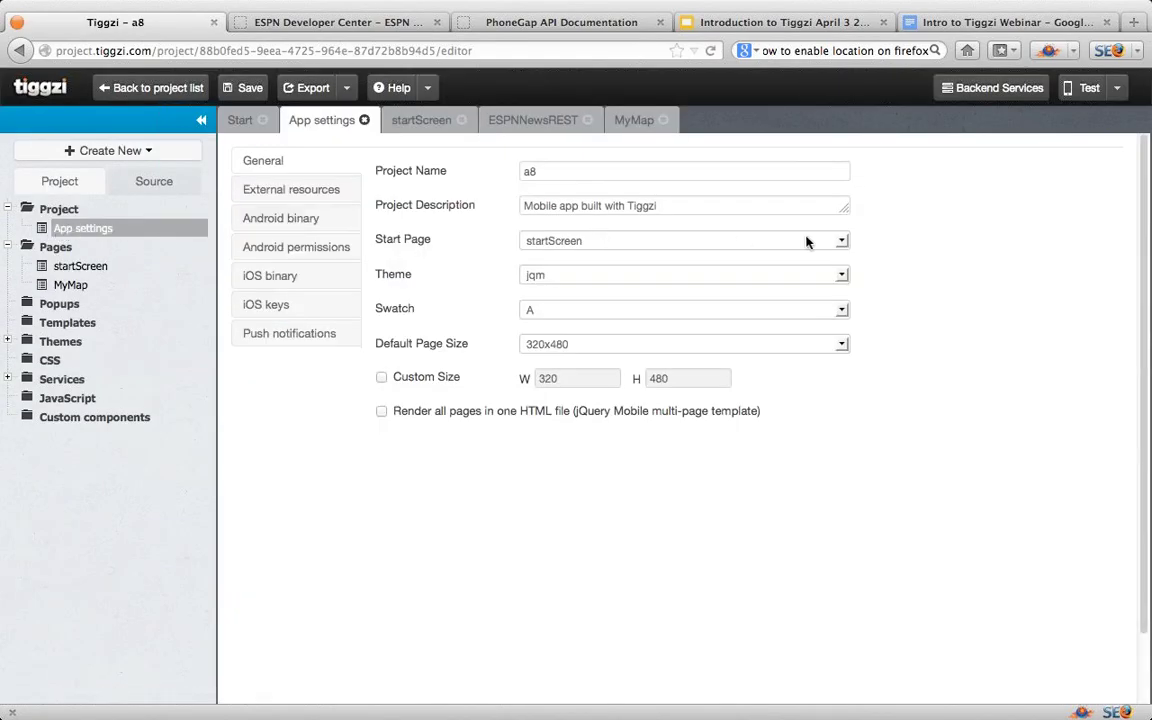
click(839, 241)
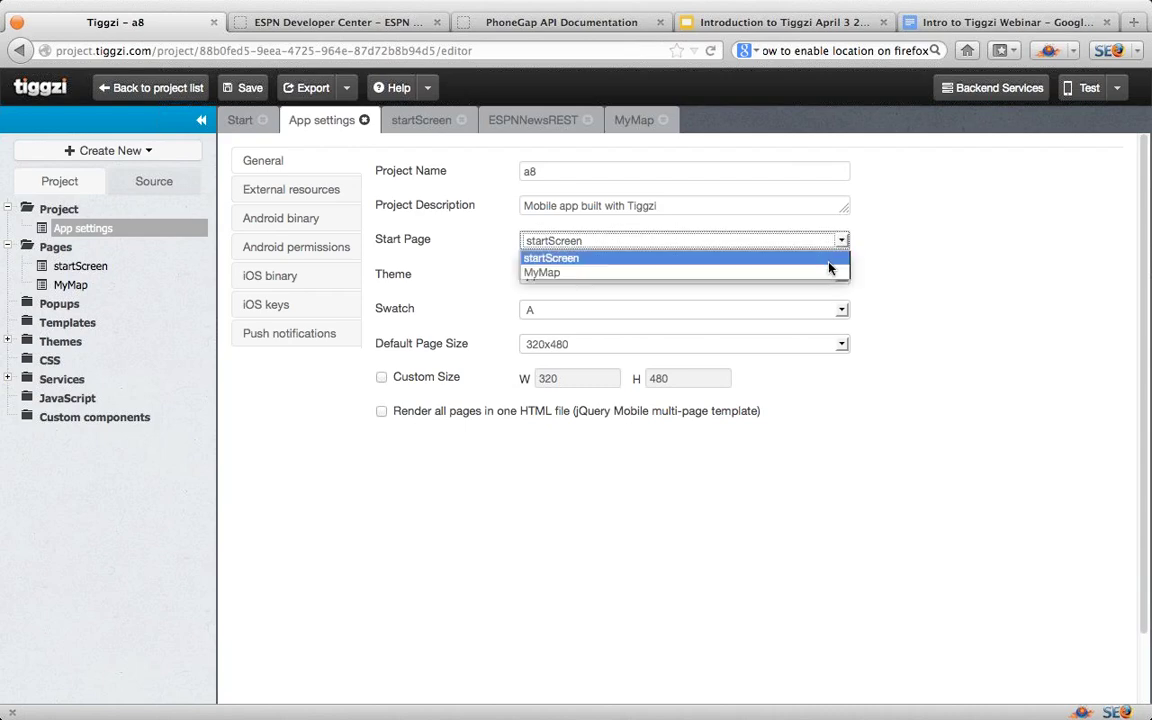
click(826, 273)
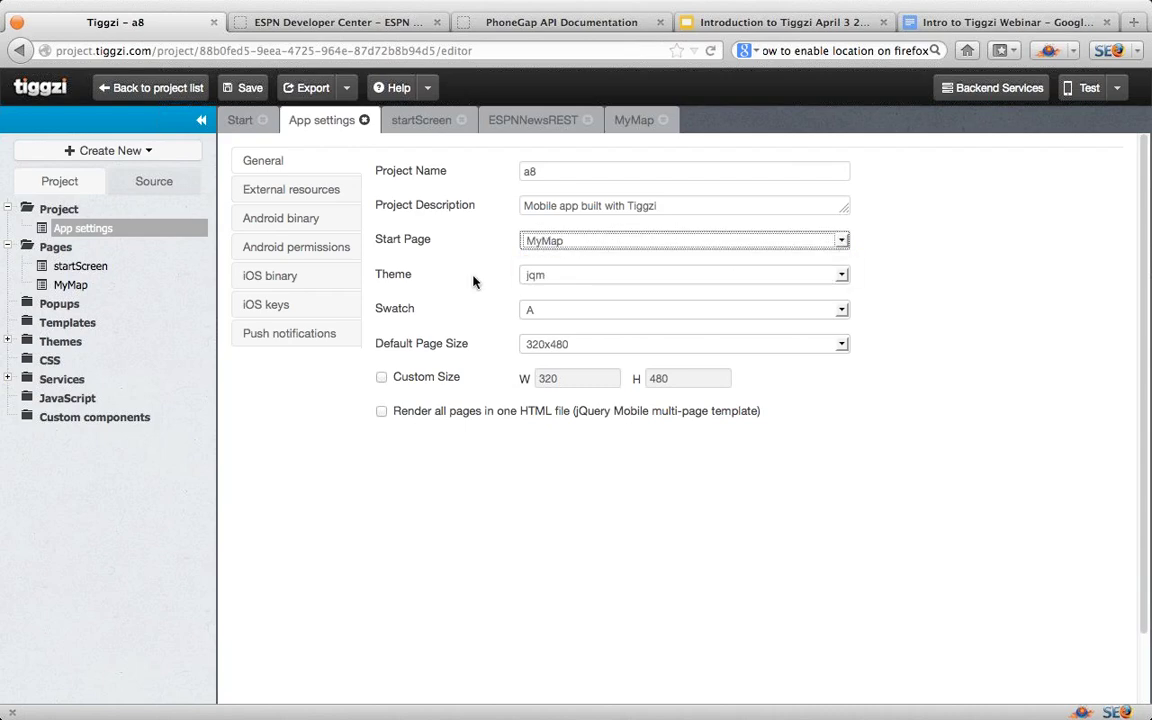
click(88, 287)
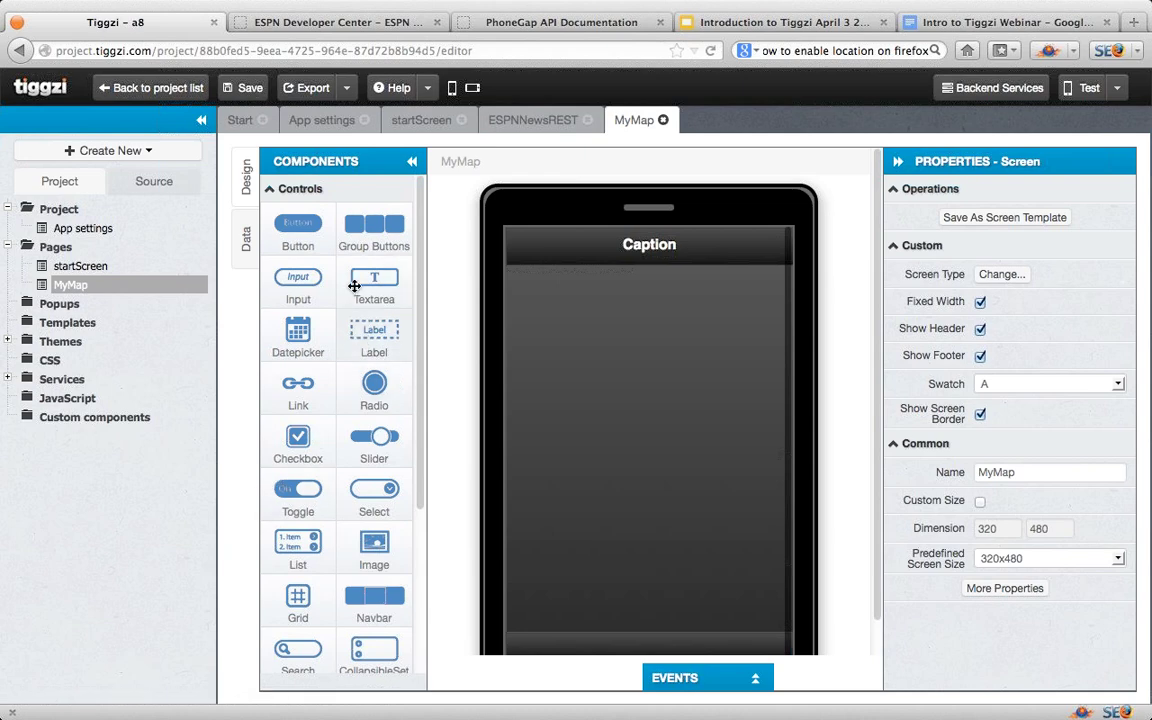
Step: Add a button and a map to the page, labelling the button 'Where am I?'
drag(292, 224, 567, 300)
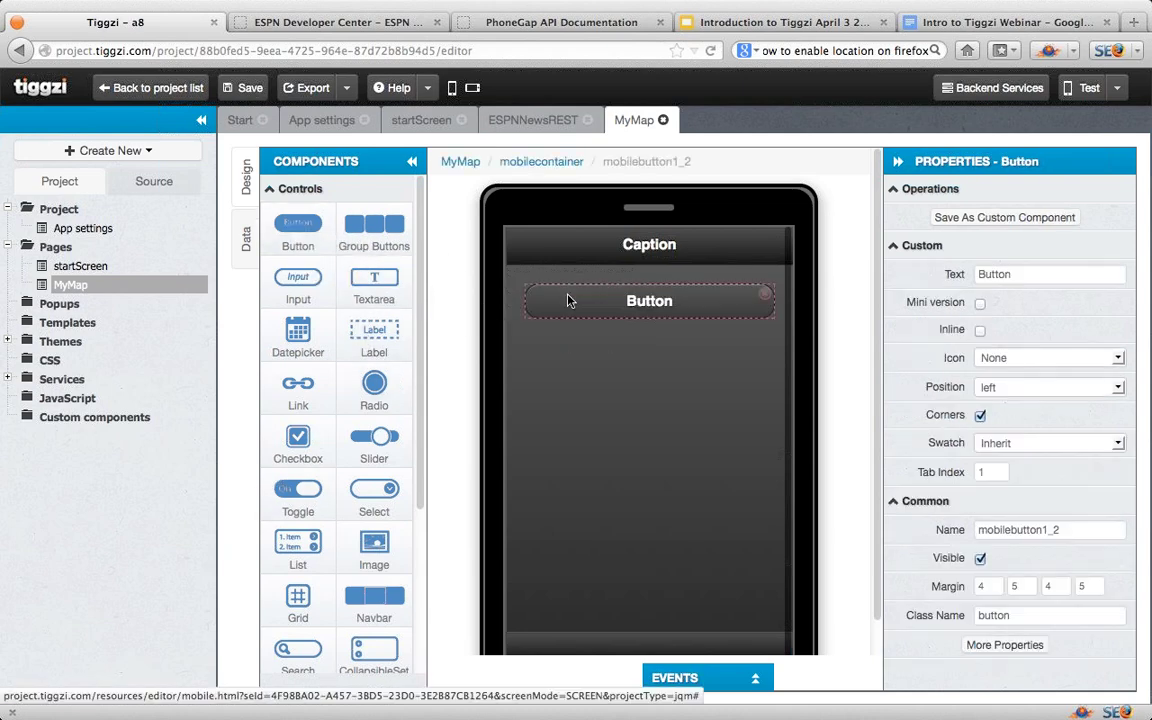
scroll(373, 556, down, 5)
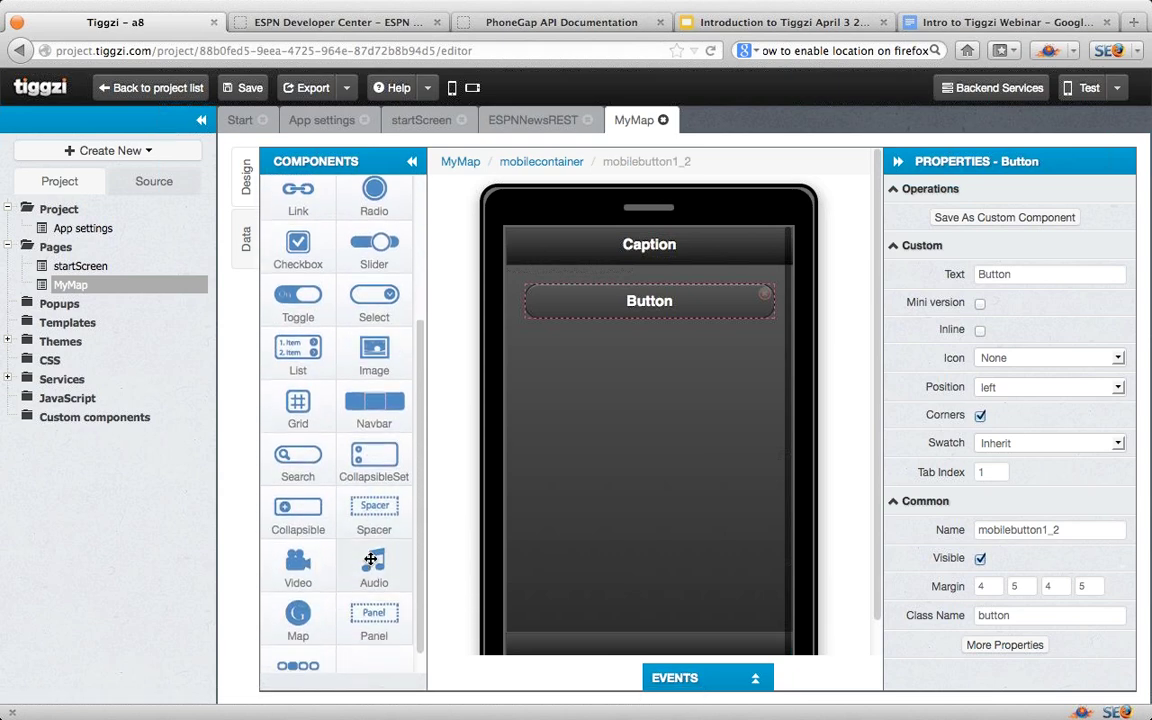
drag(296, 612, 609, 338)
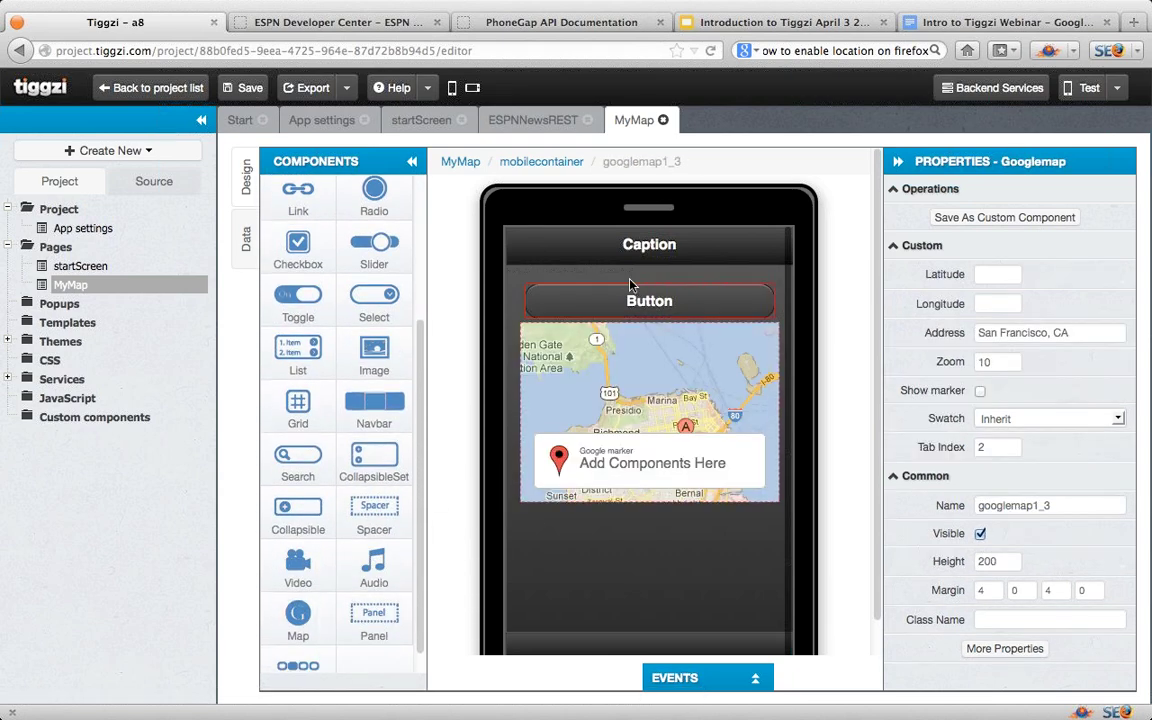
click(649, 311)
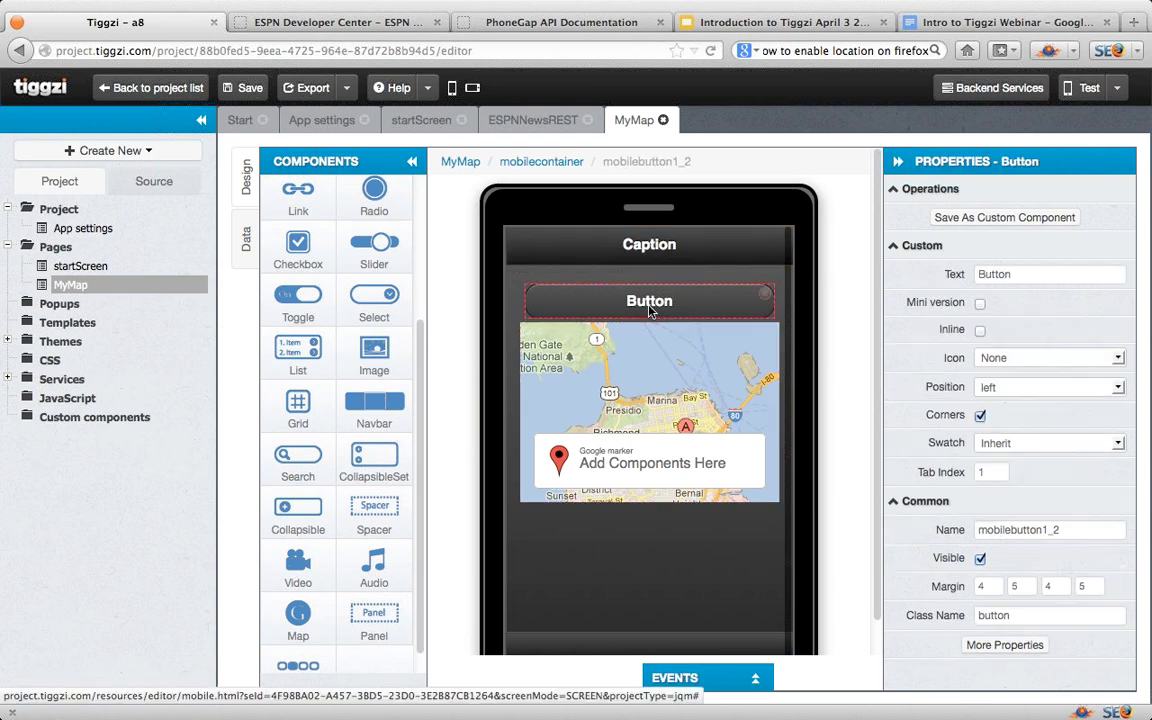
drag(1018, 274, 943, 273)
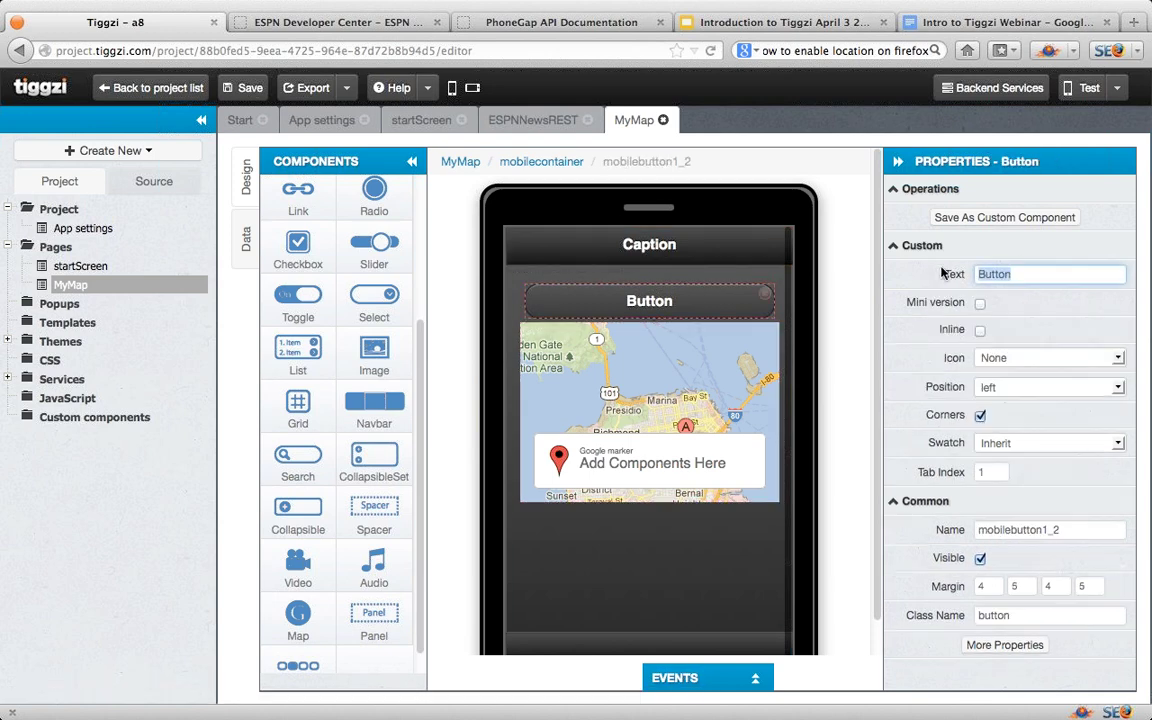
text(Where am I?)
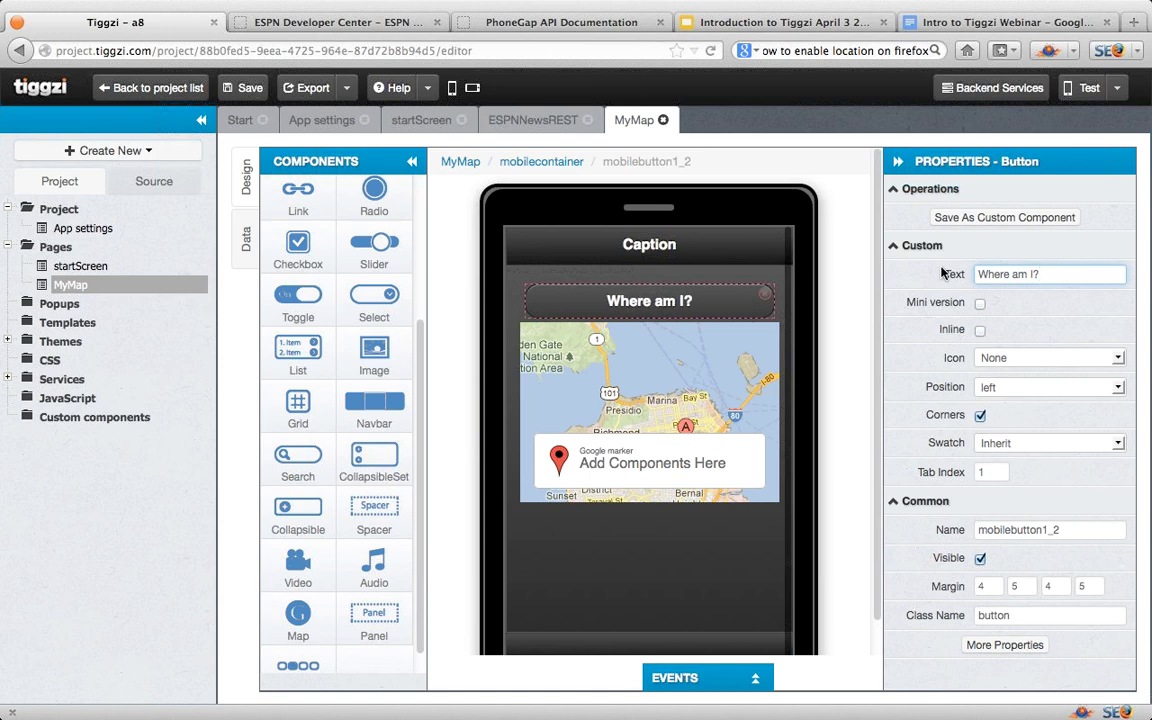
Step: Set the map's address to 'New York, NY', show its marker, and name it map
click(725, 372)
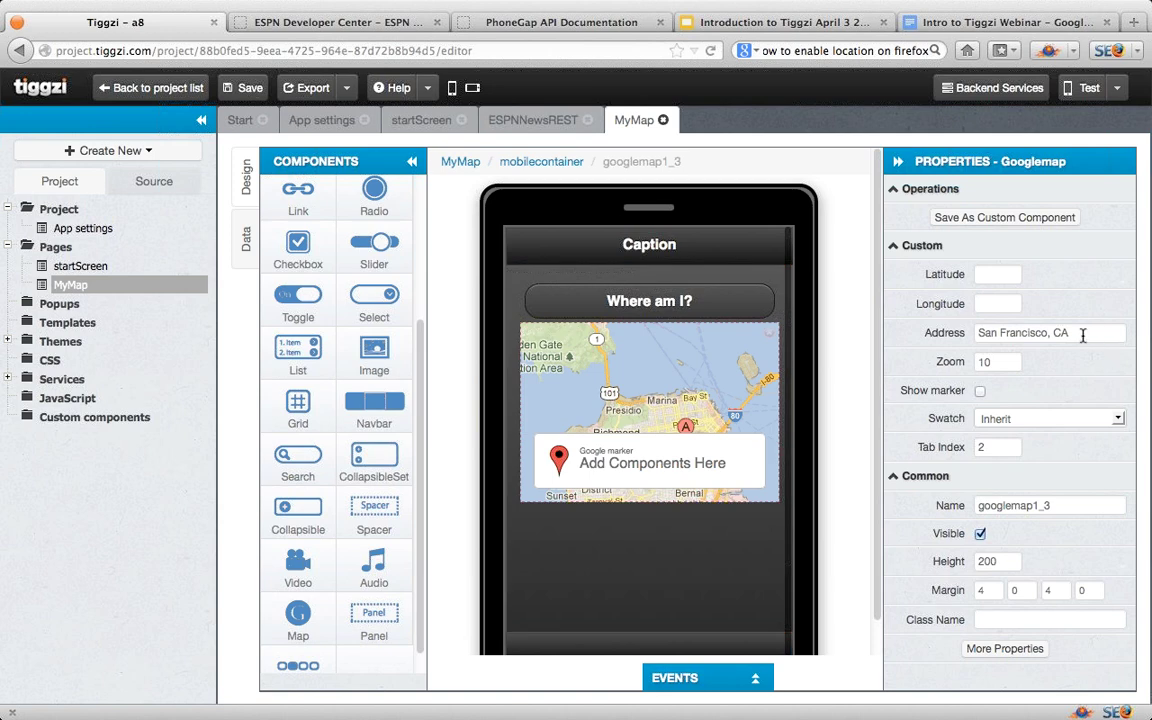
drag(1082, 332, 918, 333)
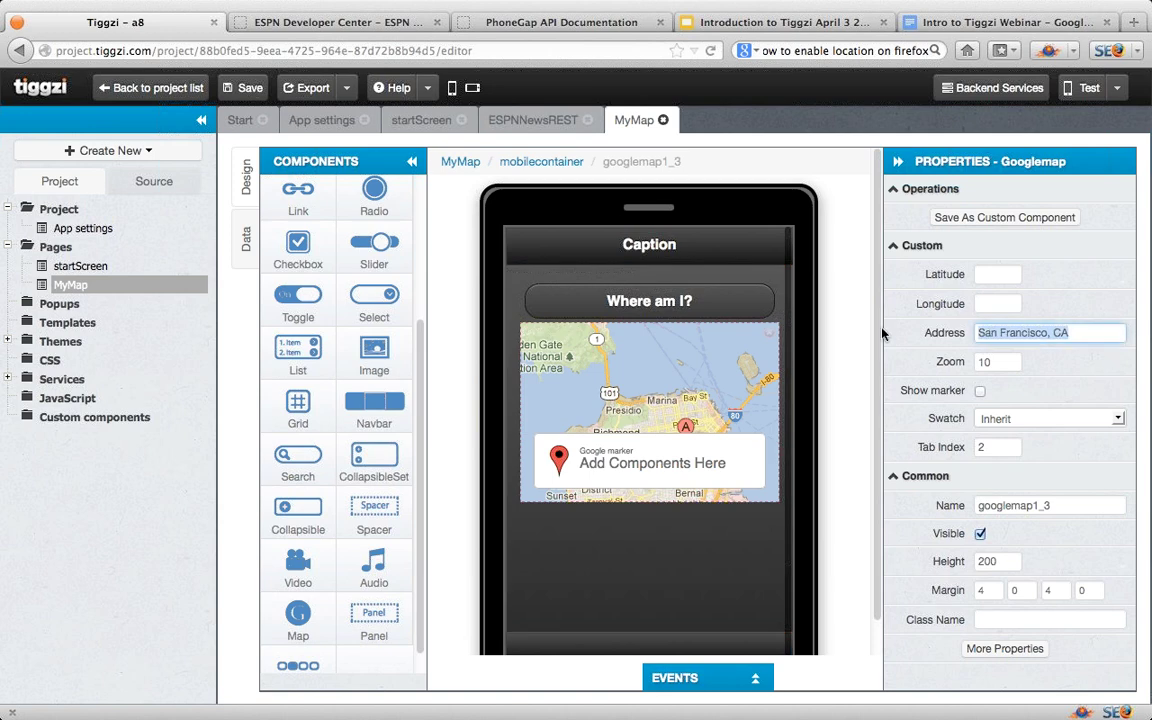
text(New)
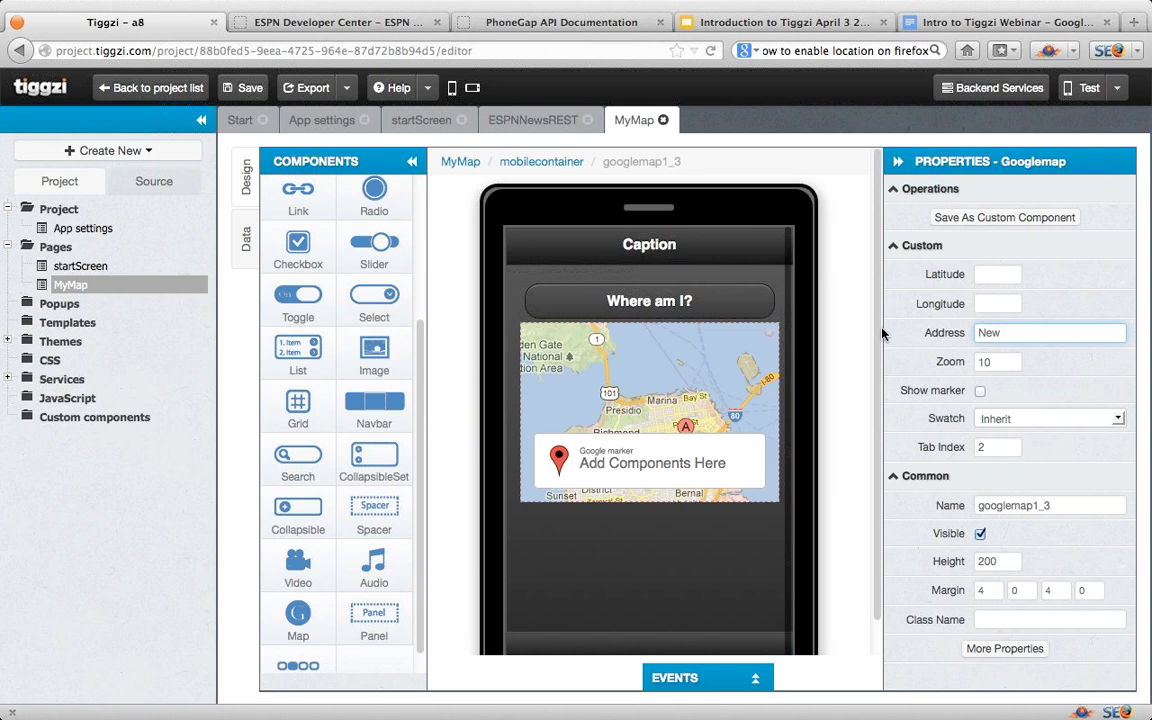
text( York, NY)
click(981, 394)
drag(1079, 510, 926, 504)
text(map)
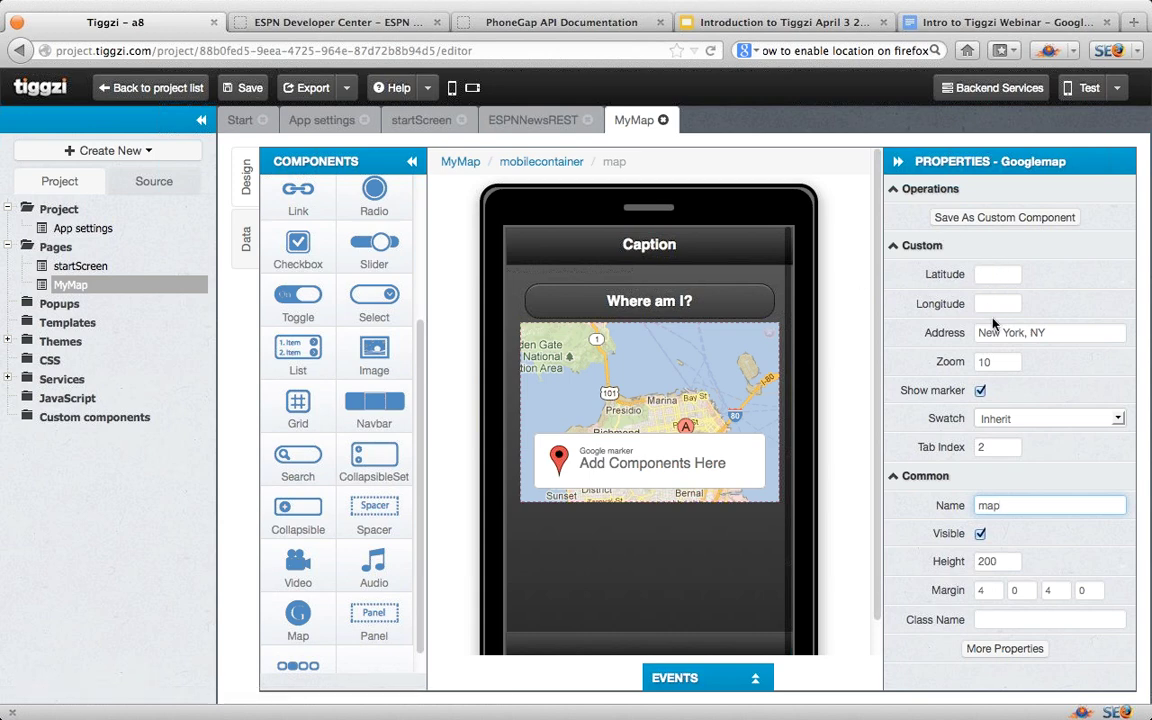
click(1048, 331)
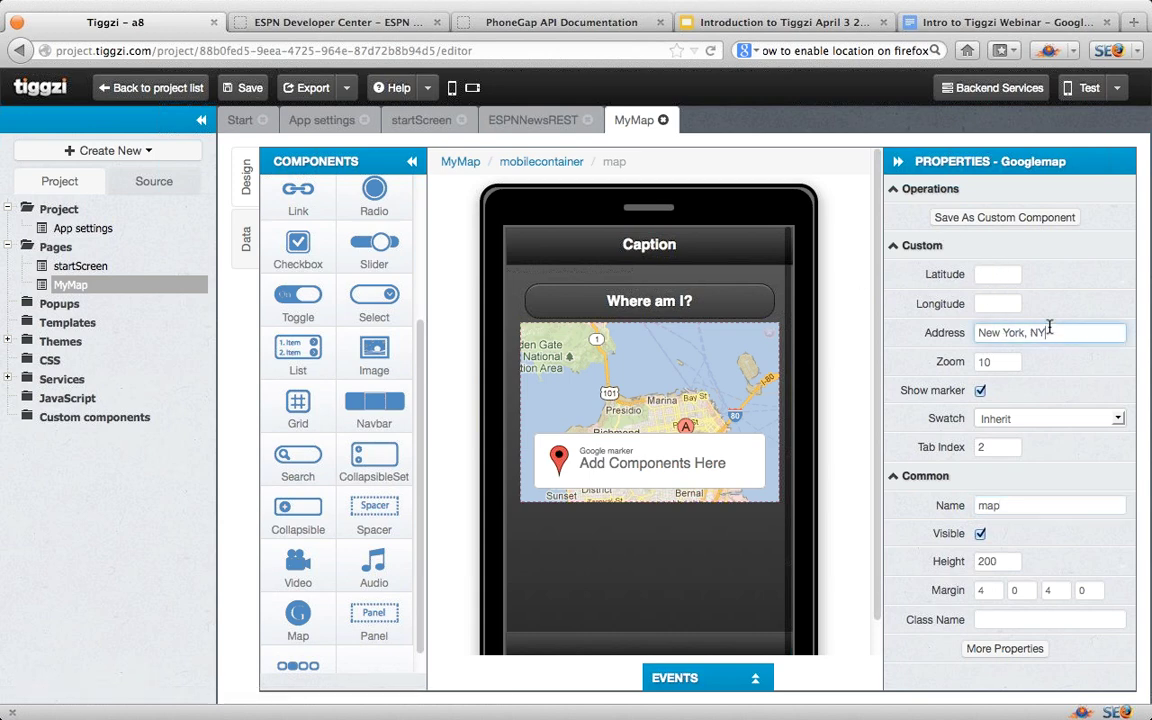
Step: Change the page header text to 'My Map App'
click(666, 253)
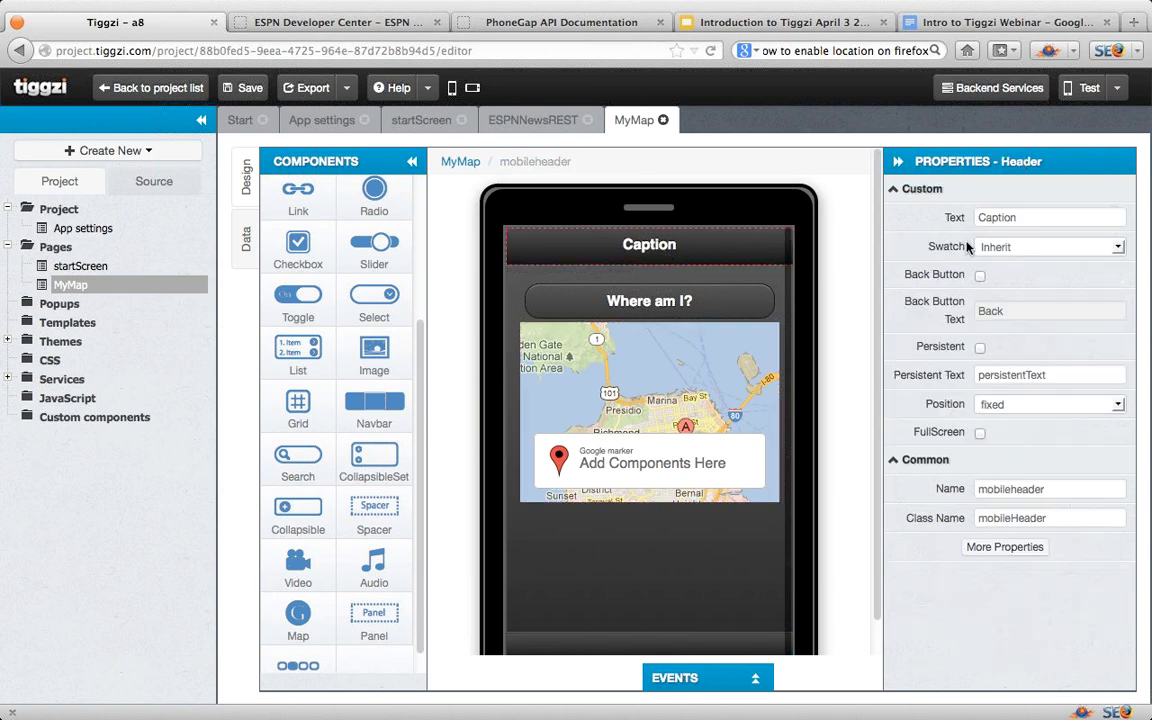
click(1034, 217)
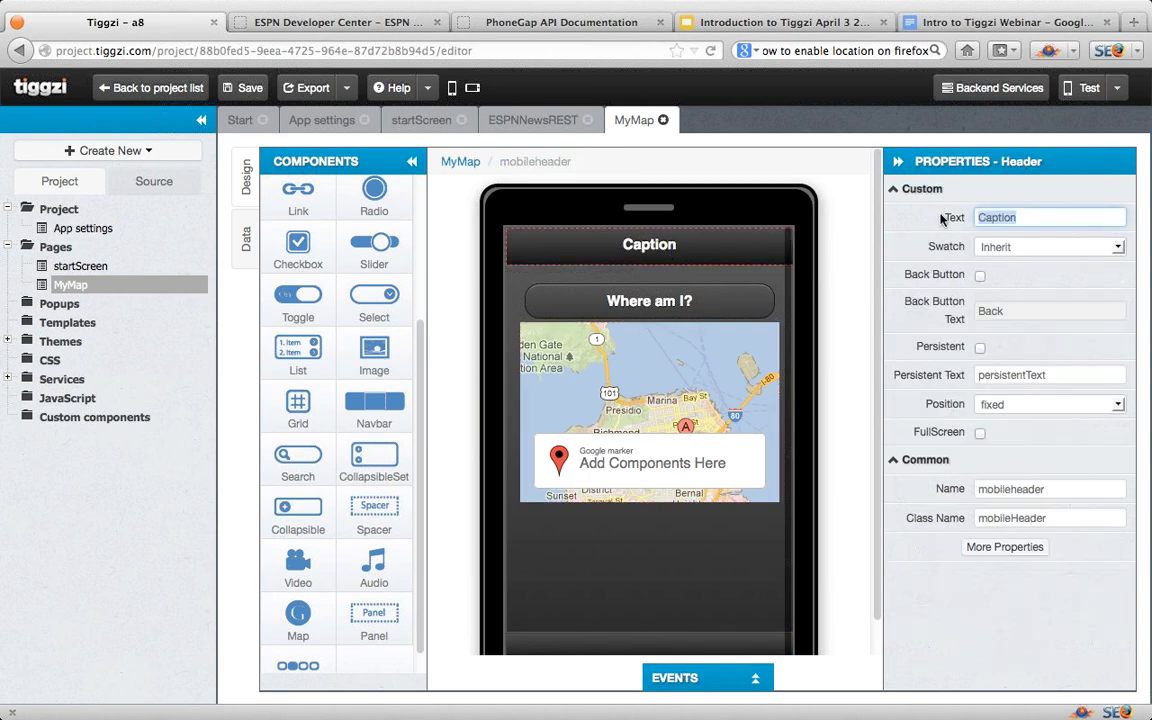
text(My)
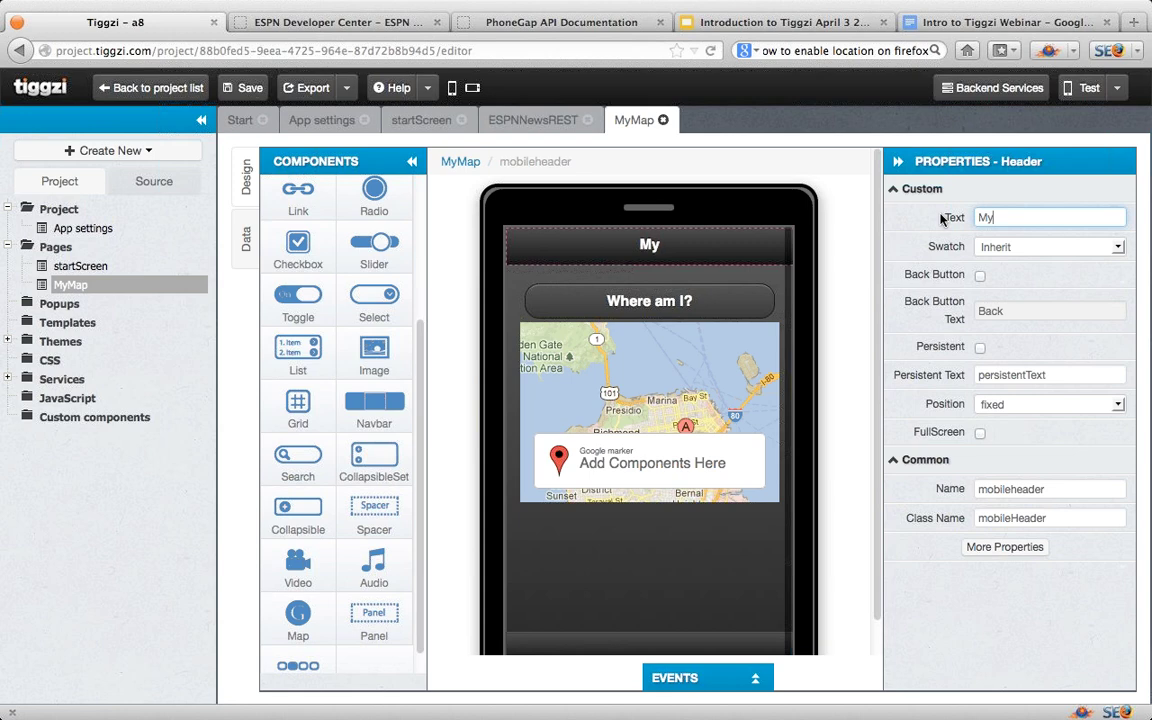
text( Map App)
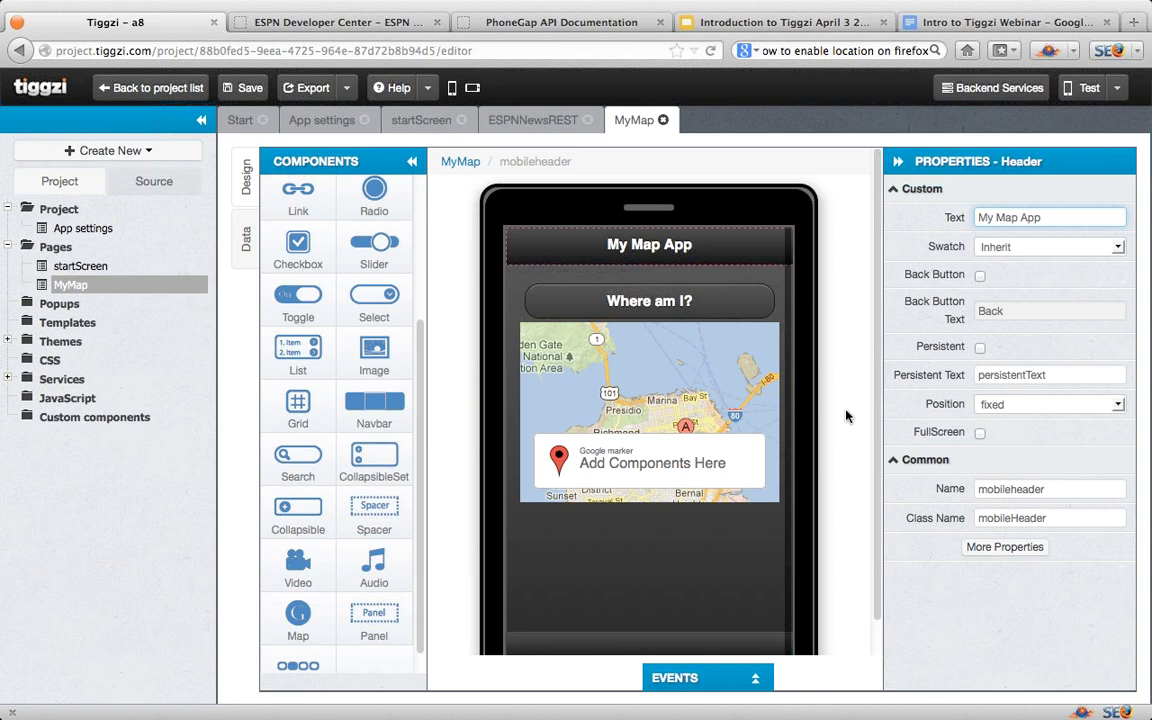
Step: Save the project, tap 'Where am I?' in the mobile preview, then close the preview
click(1087, 90)
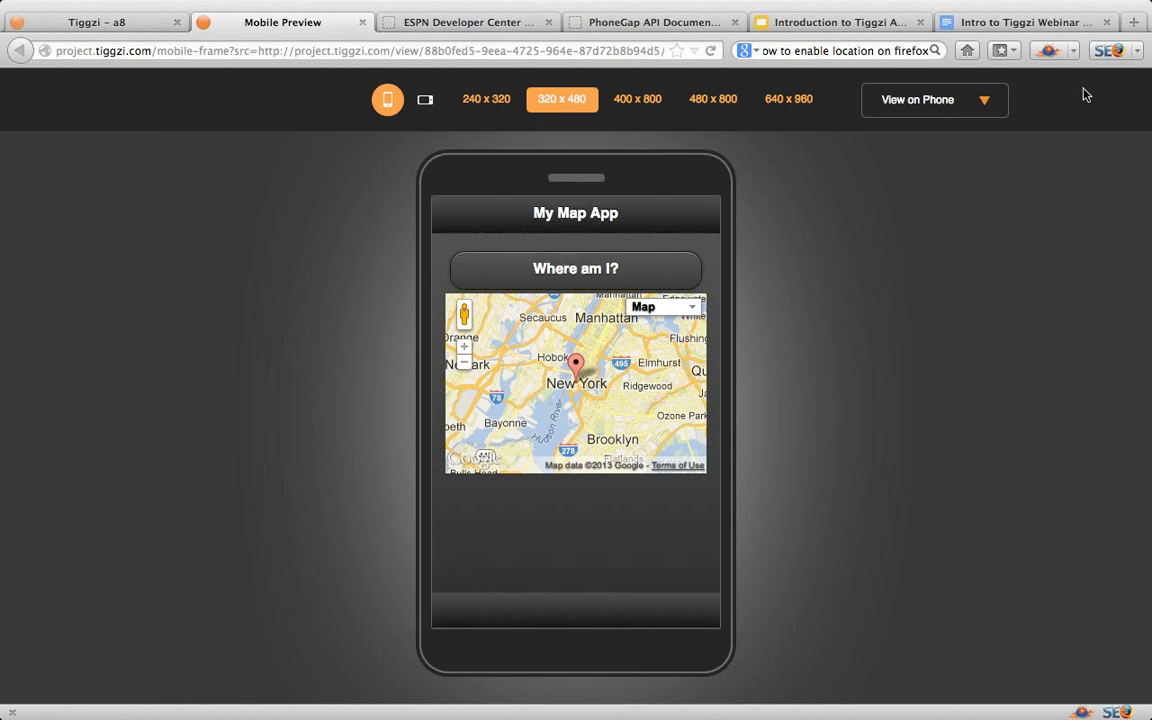
click(610, 284)
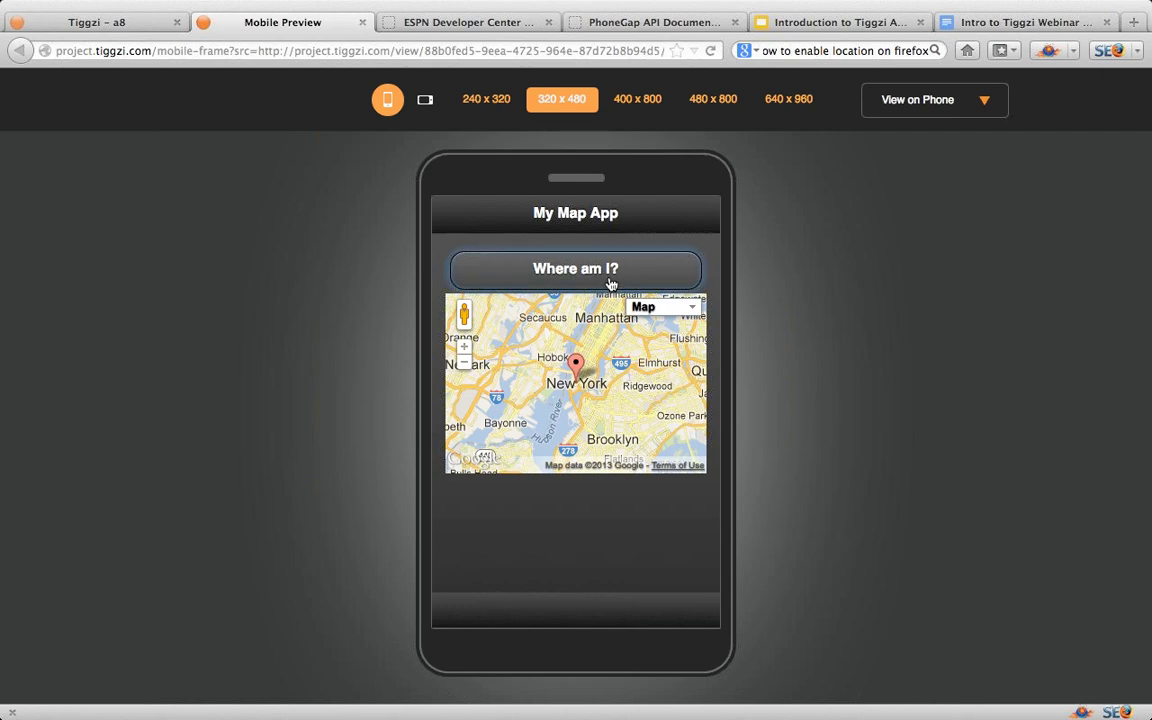
click(362, 22)
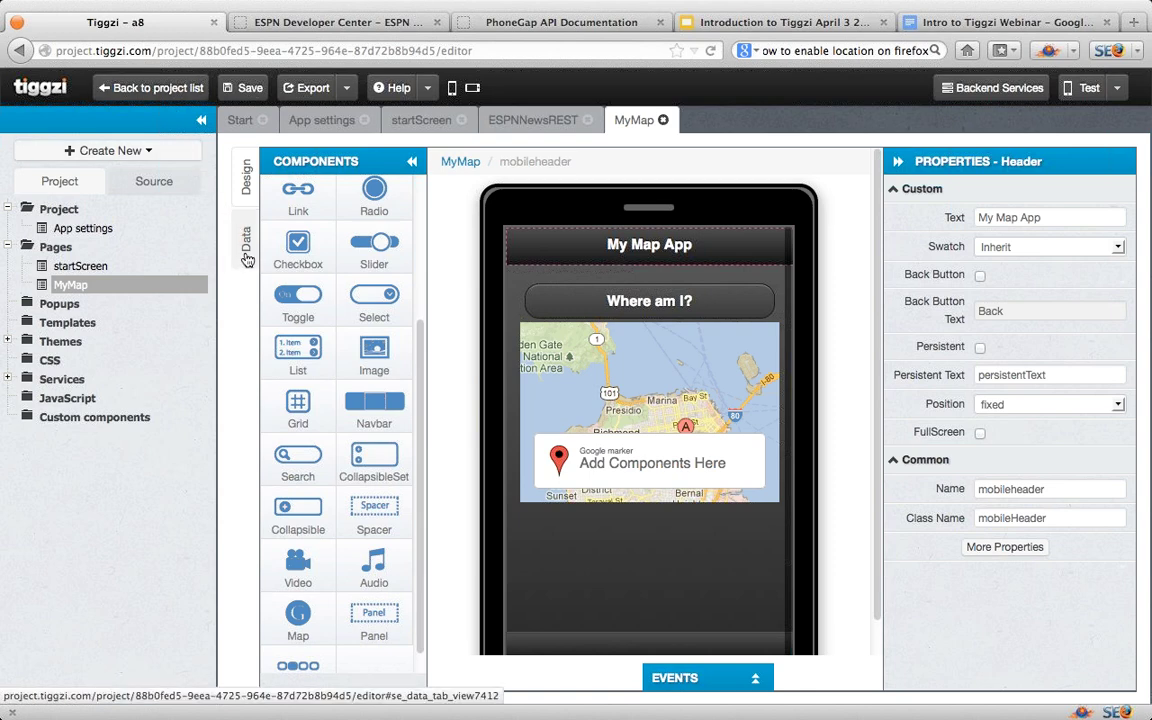
Step: Create a Device datasource of type Geolocation, named GeolocationService
click(247, 259)
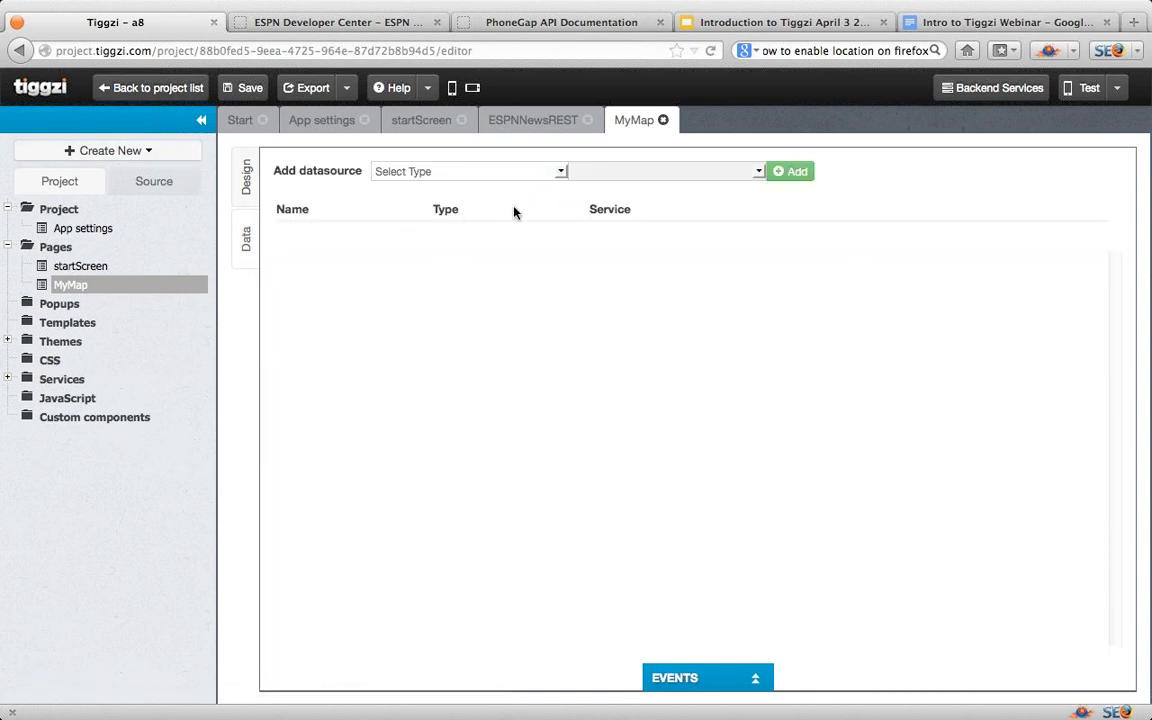
click(561, 172)
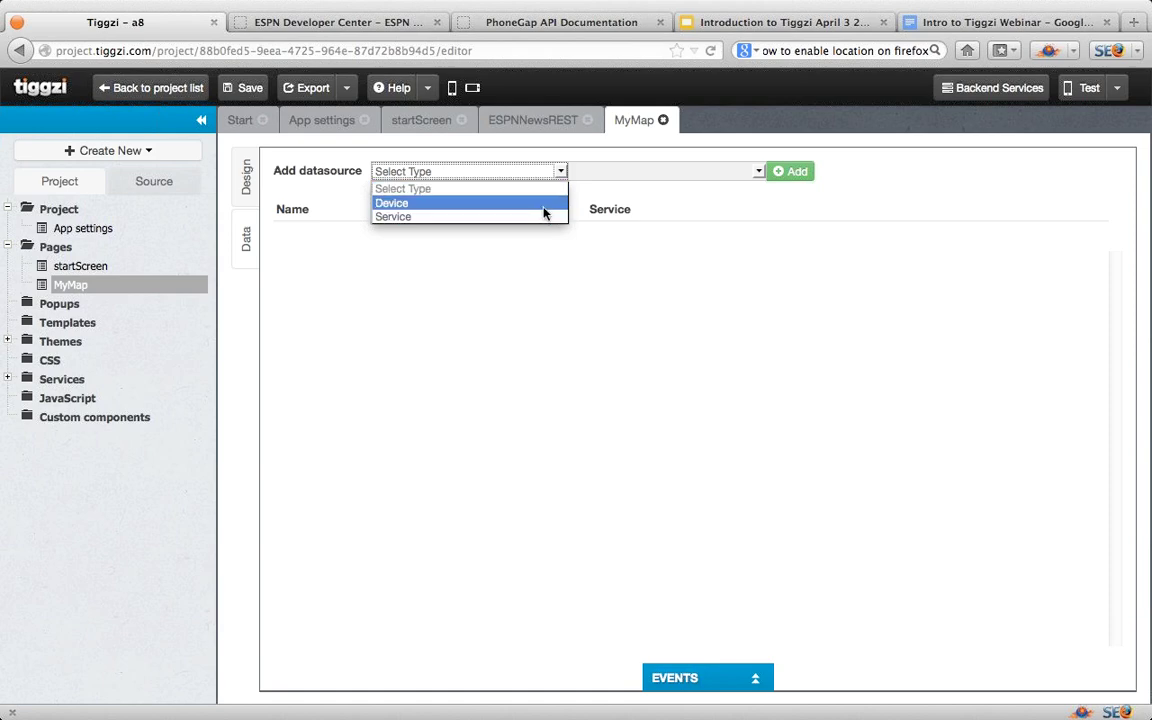
click(545, 204)
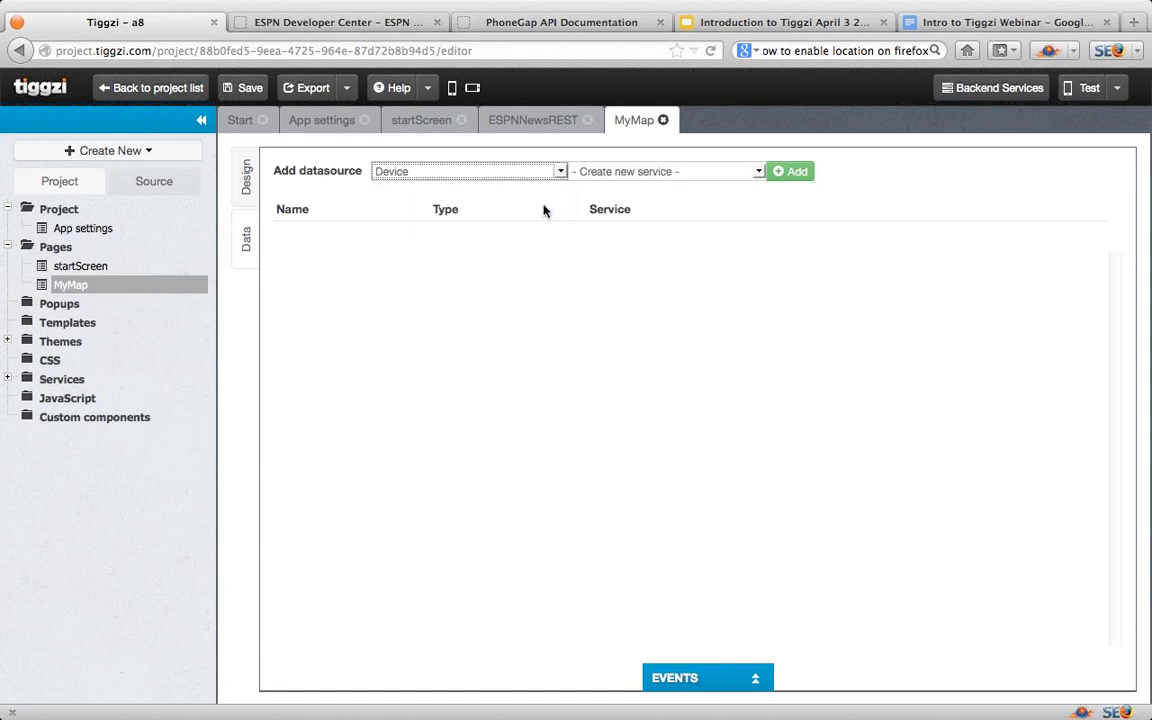
click(764, 173)
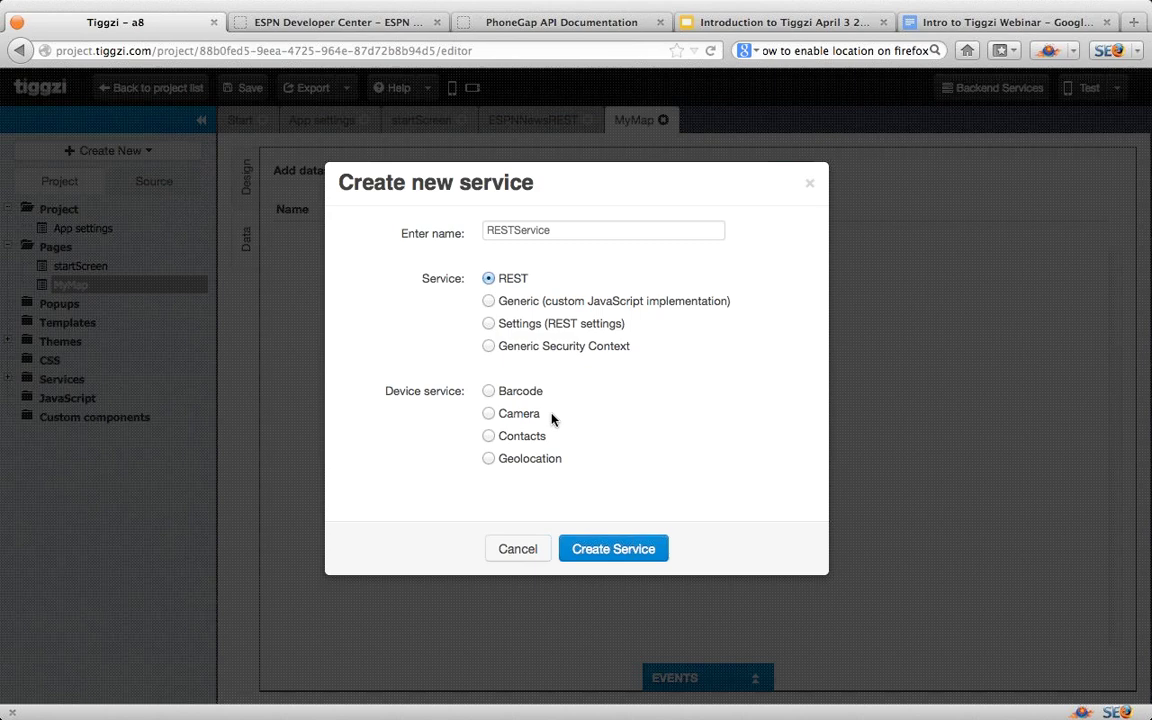
click(490, 462)
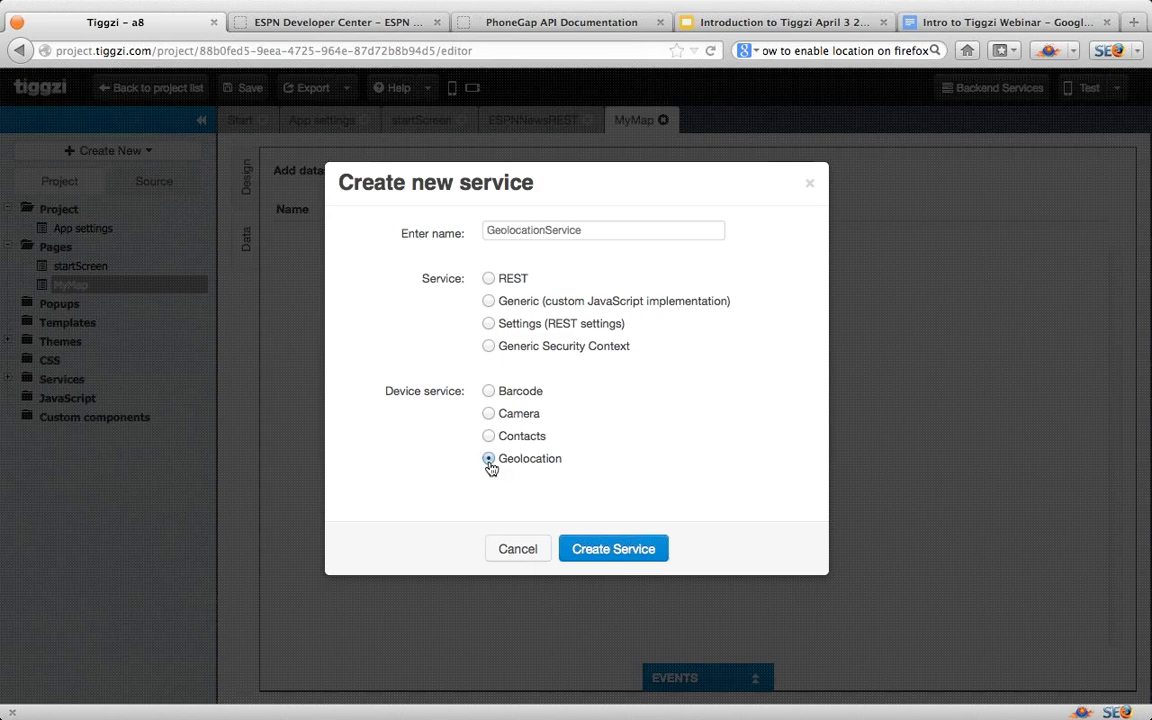
click(607, 553)
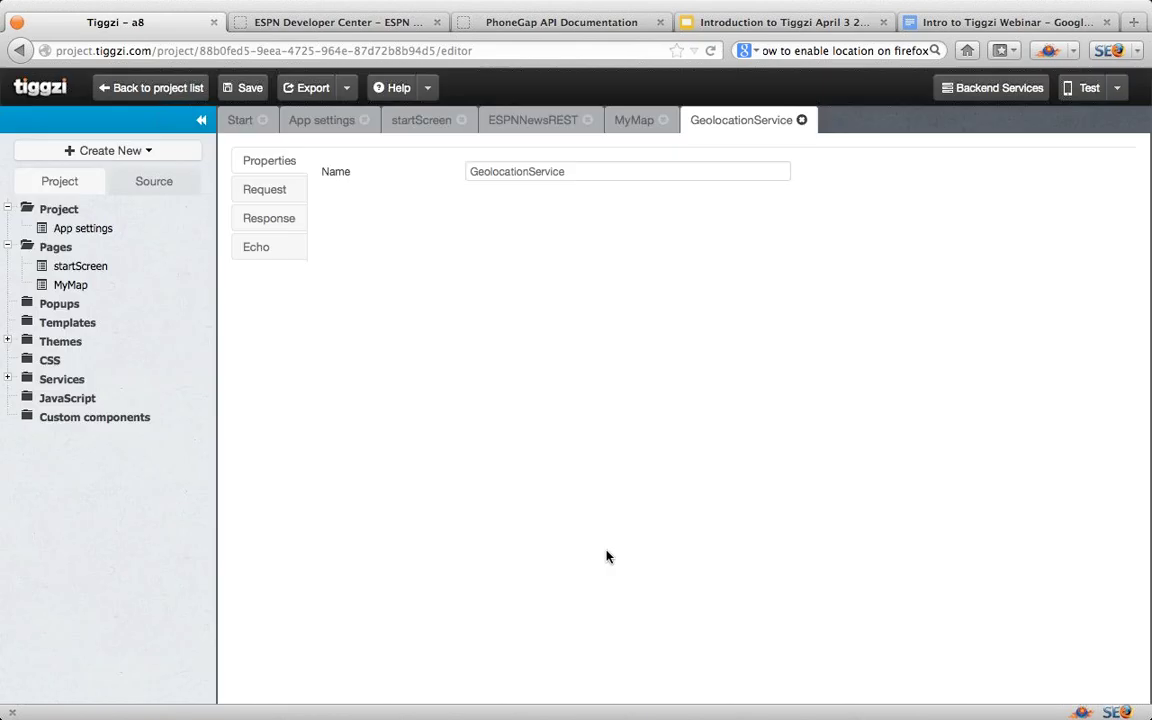
Step: Review GeolocationService's request options and its response fields
click(276, 192)
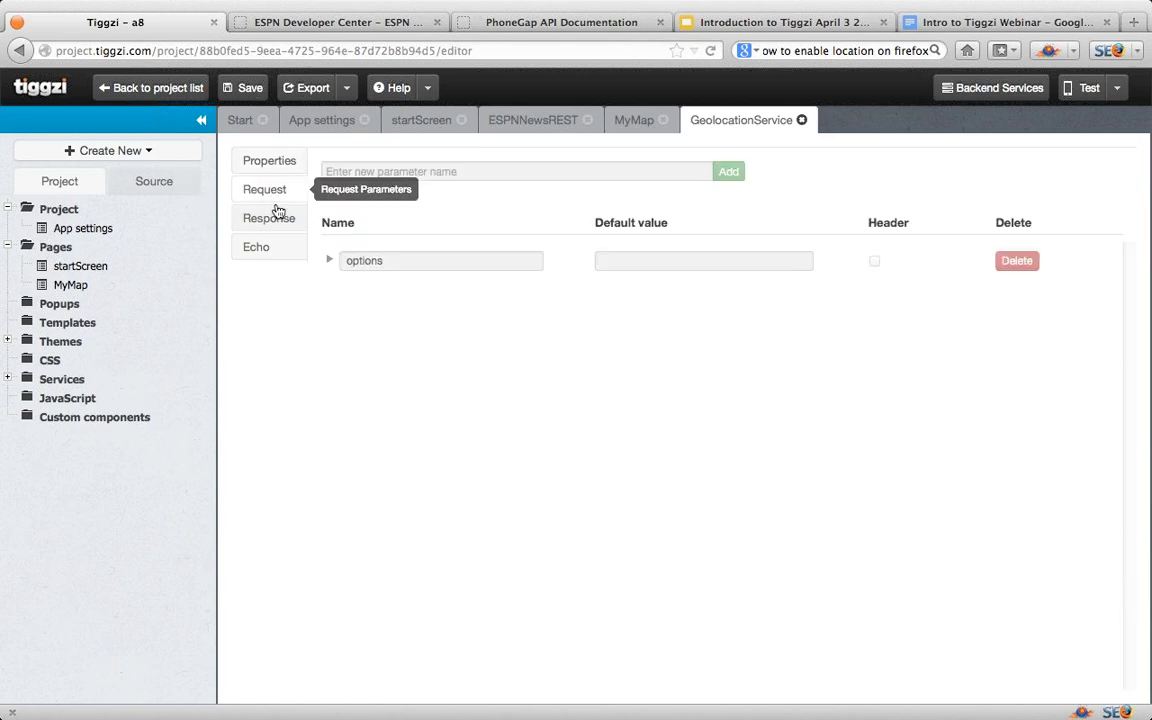
click(330, 261)
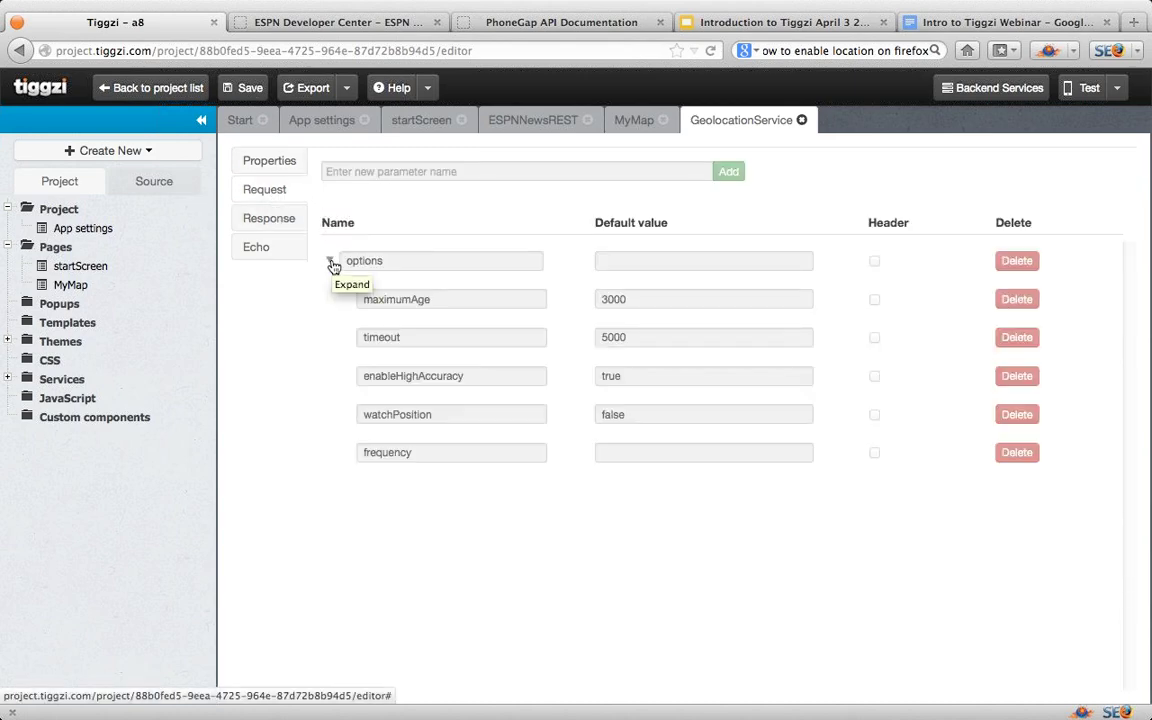
click(278, 222)
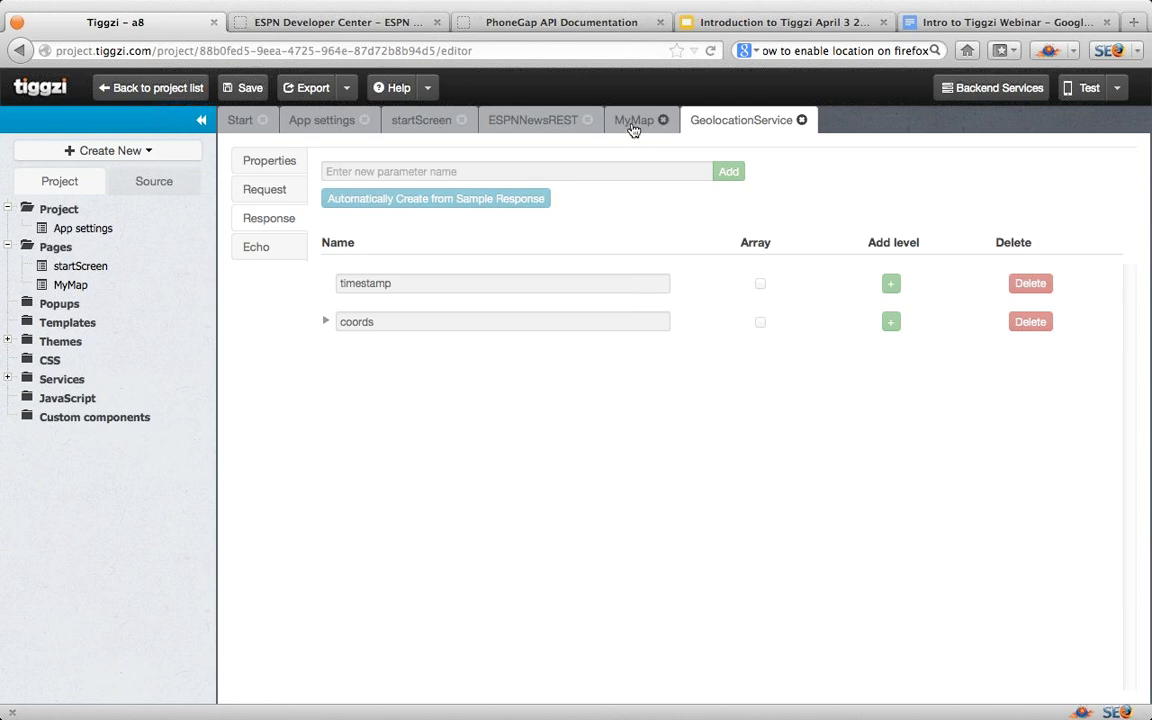
Step: Add GeolocationService to MyMap as the geolocation1 datasource and check its coords fields
click(633, 121)
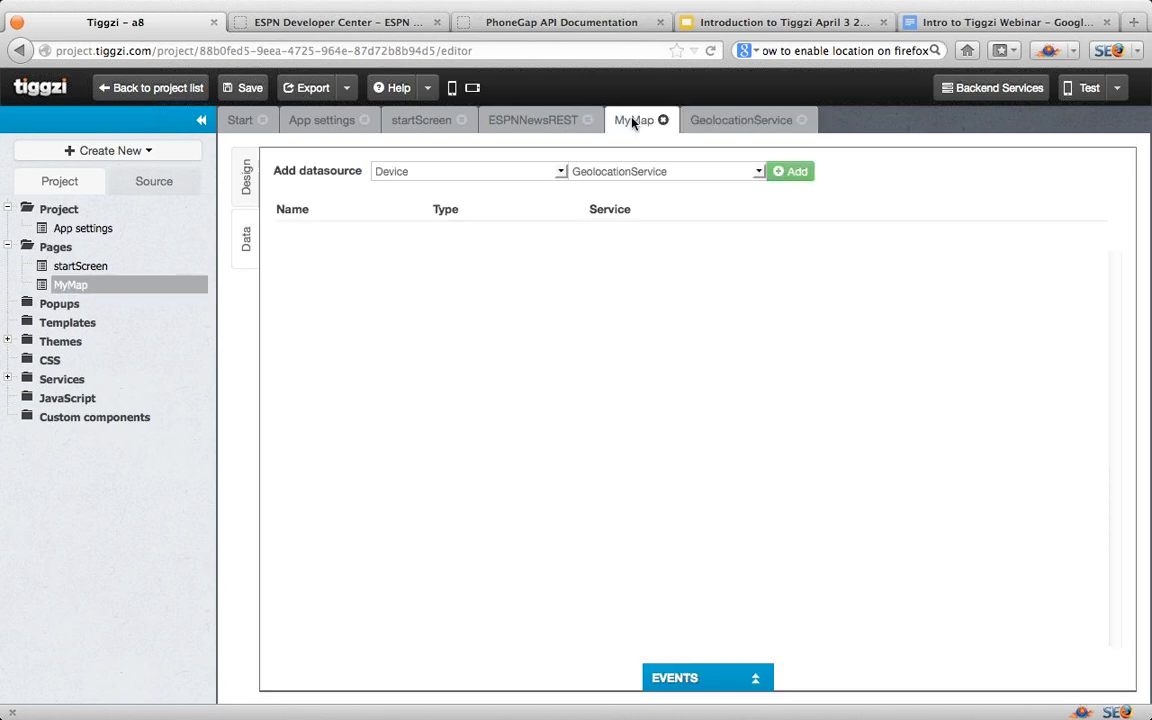
click(795, 174)
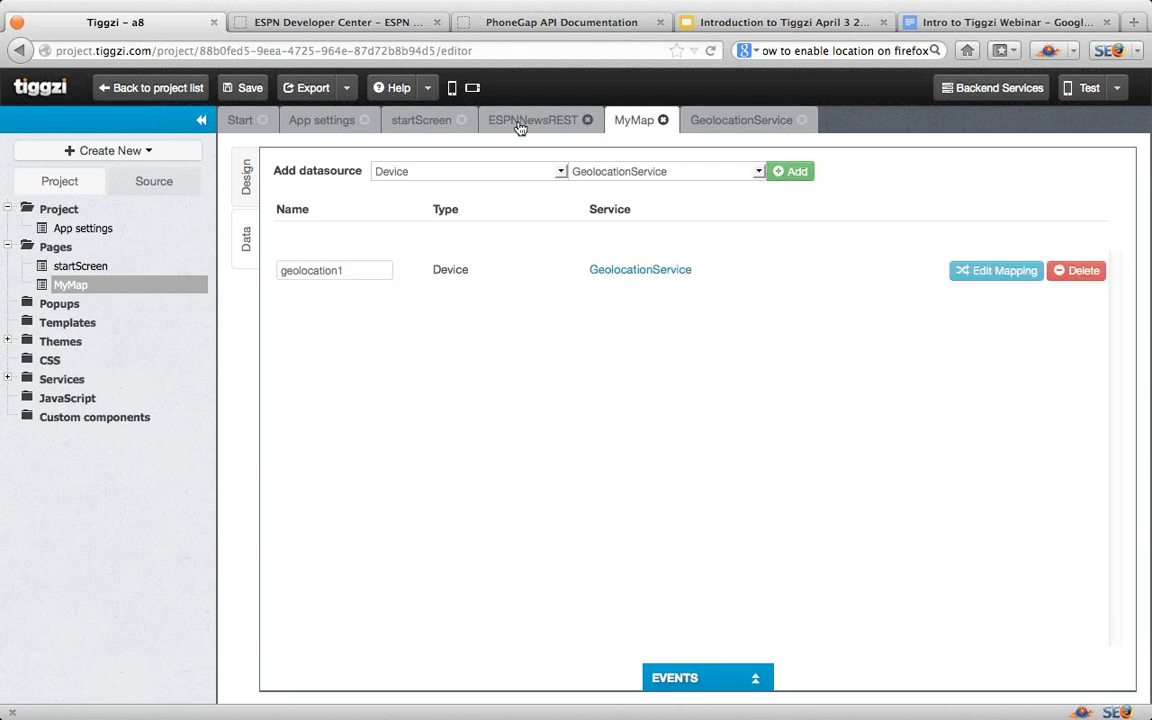
click(729, 122)
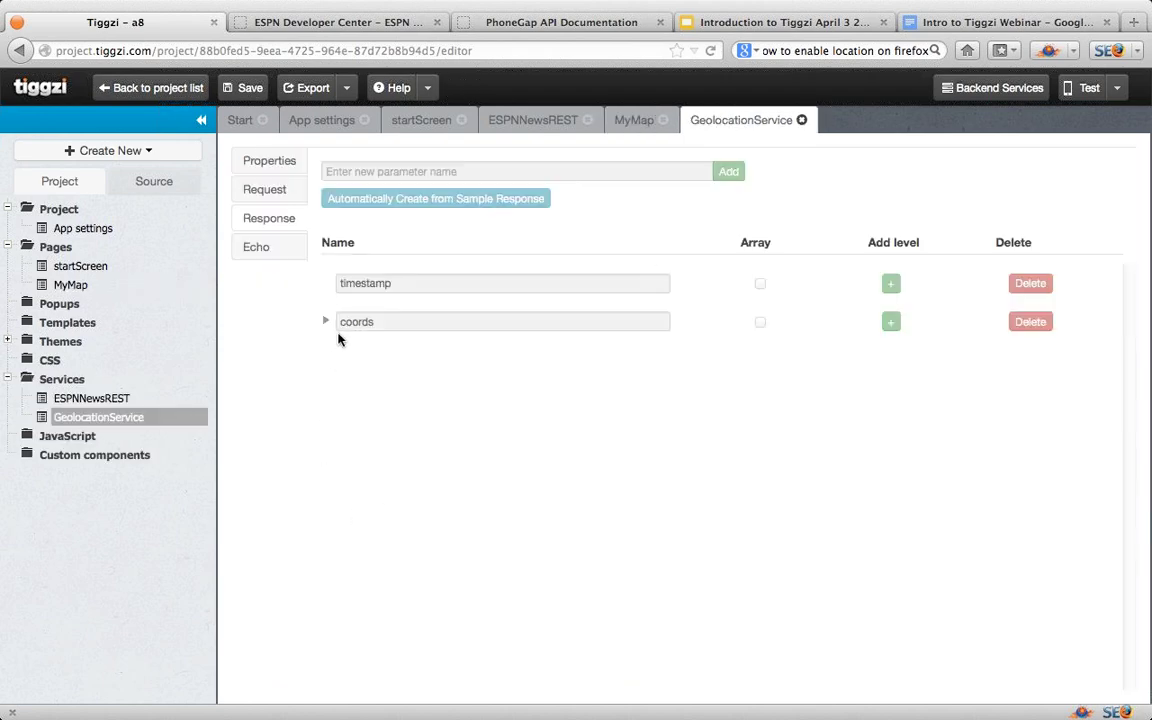
click(327, 323)
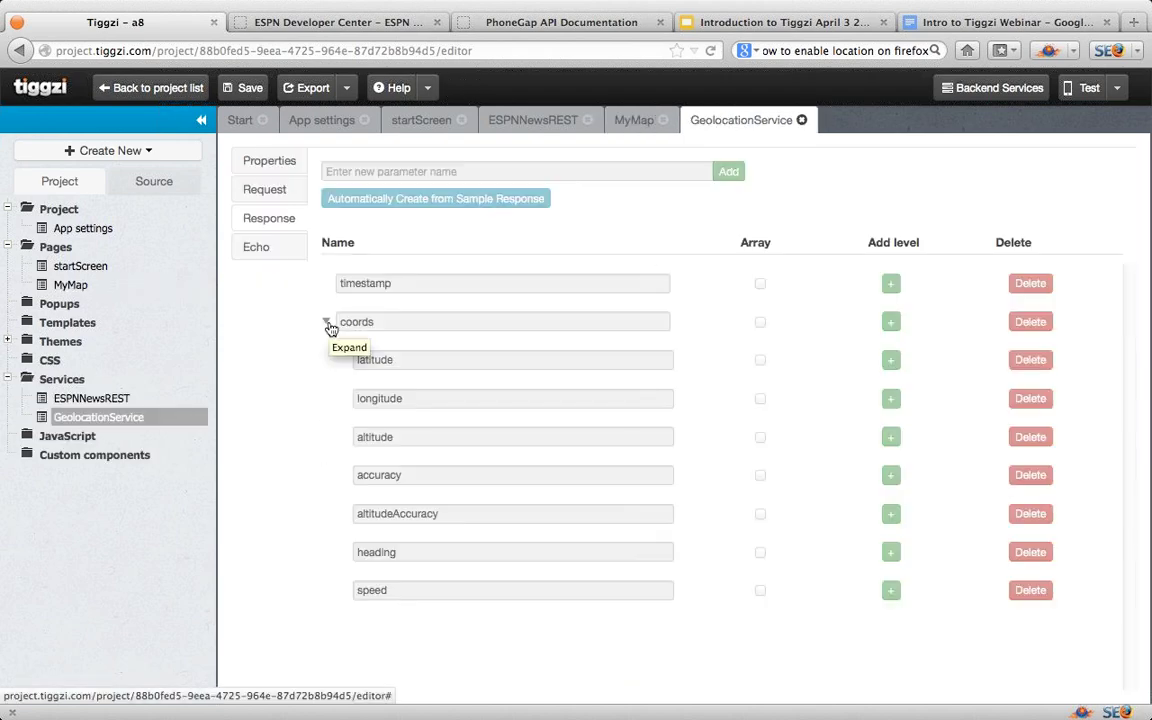
click(632, 124)
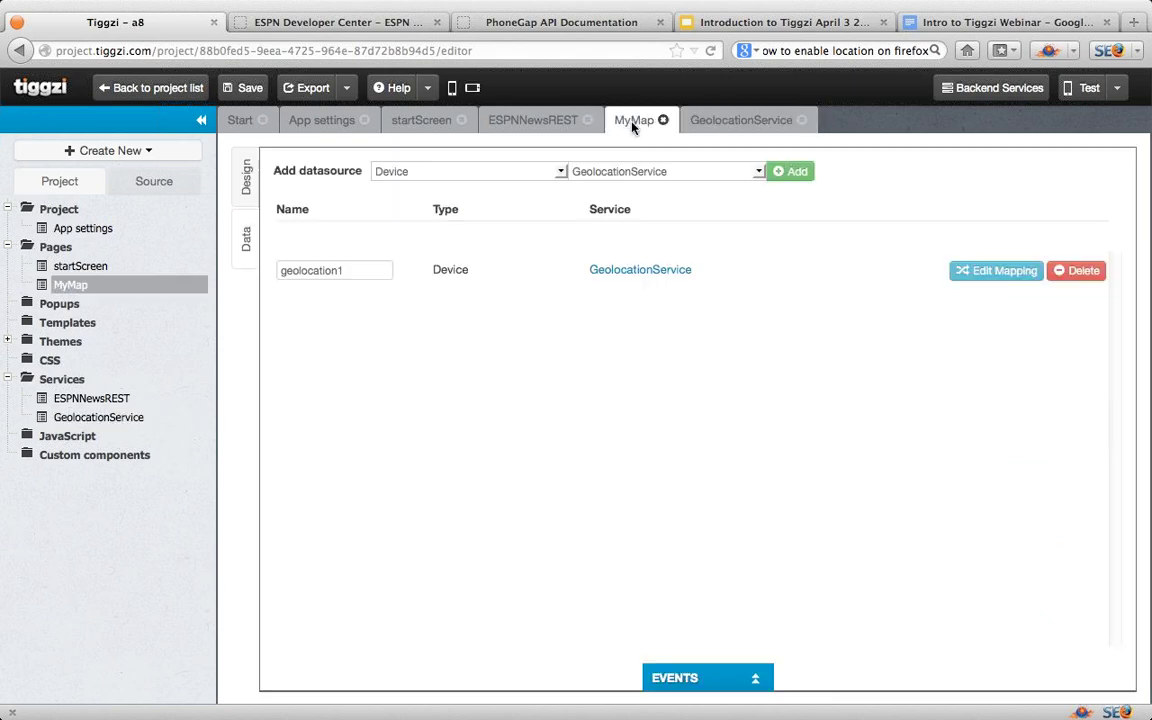
Step: Map the geolocation1 response coords latitude and longitude to the map's Latitude and Longitude
click(995, 272)
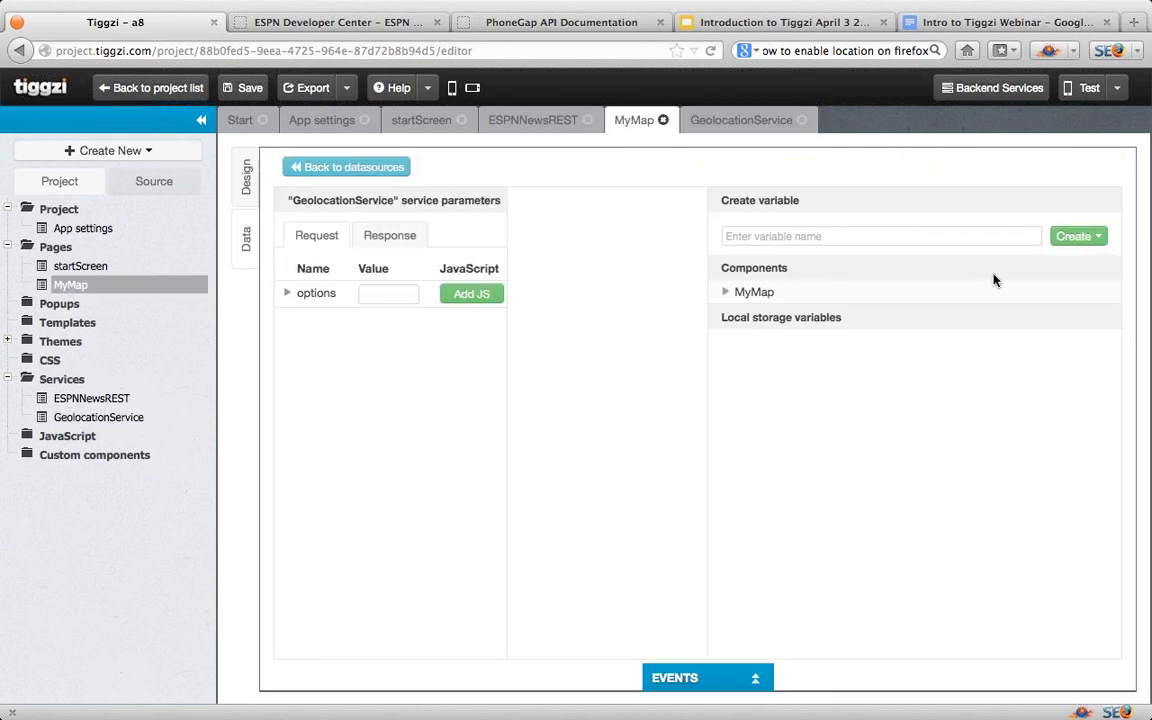
click(389, 237)
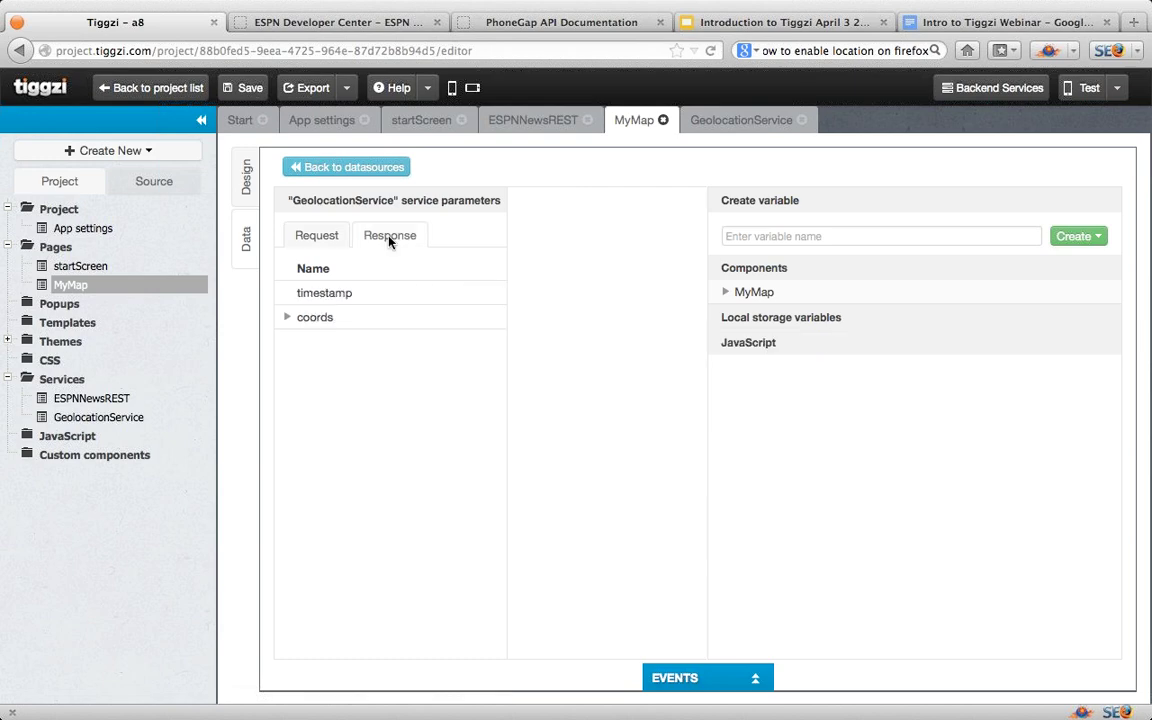
click(287, 317)
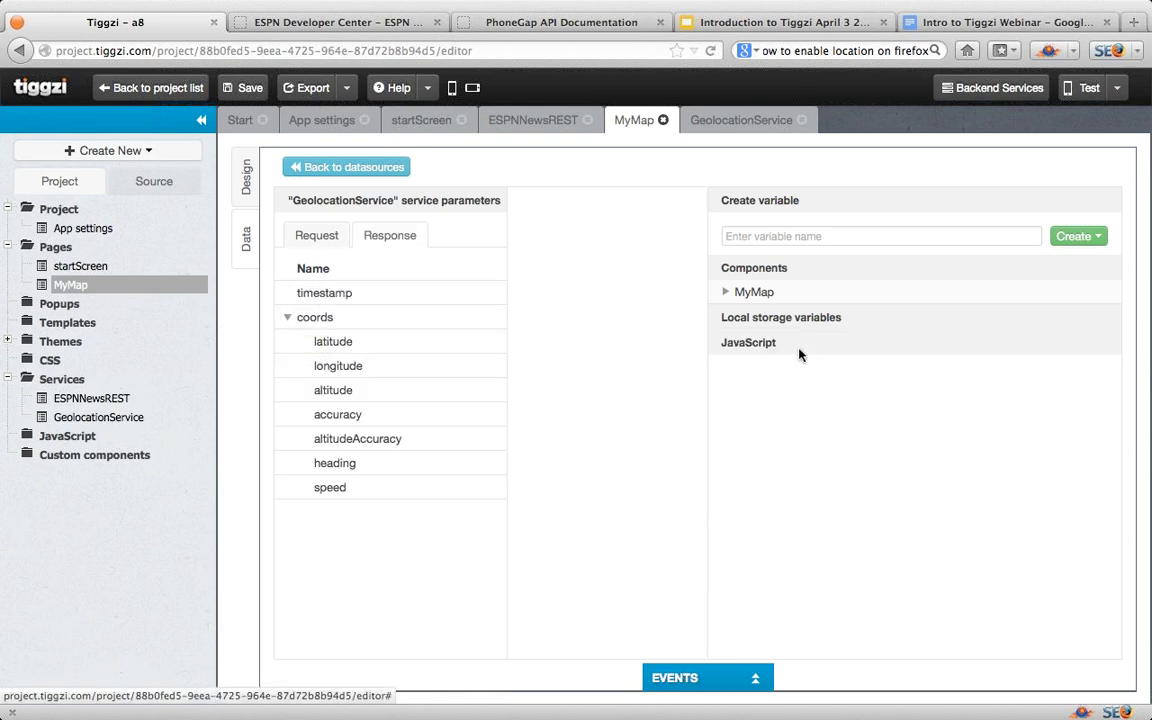
click(726, 292)
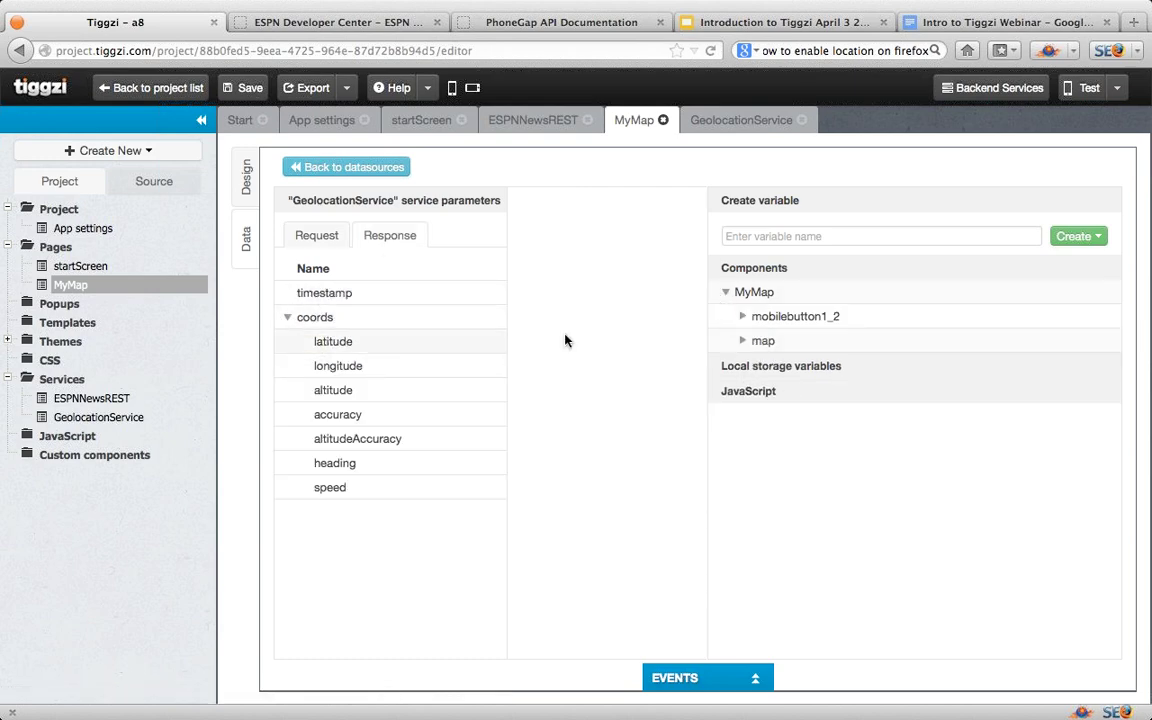
click(742, 341)
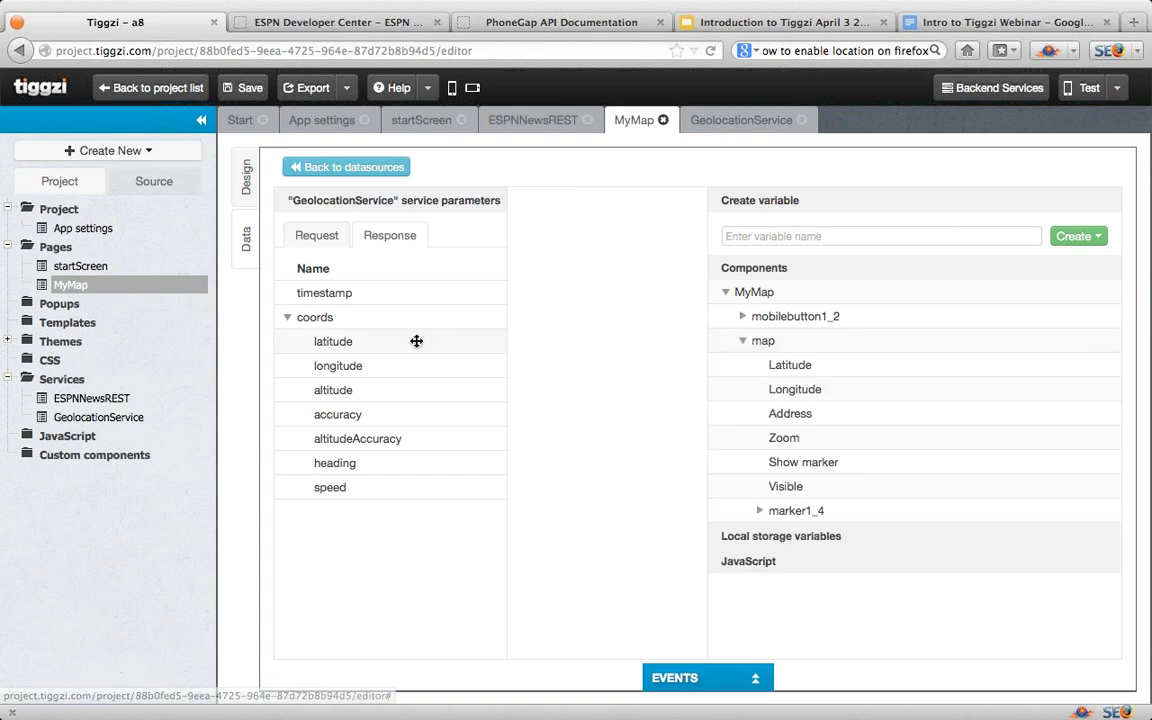
drag(416, 341, 795, 360)
drag(342, 363, 773, 388)
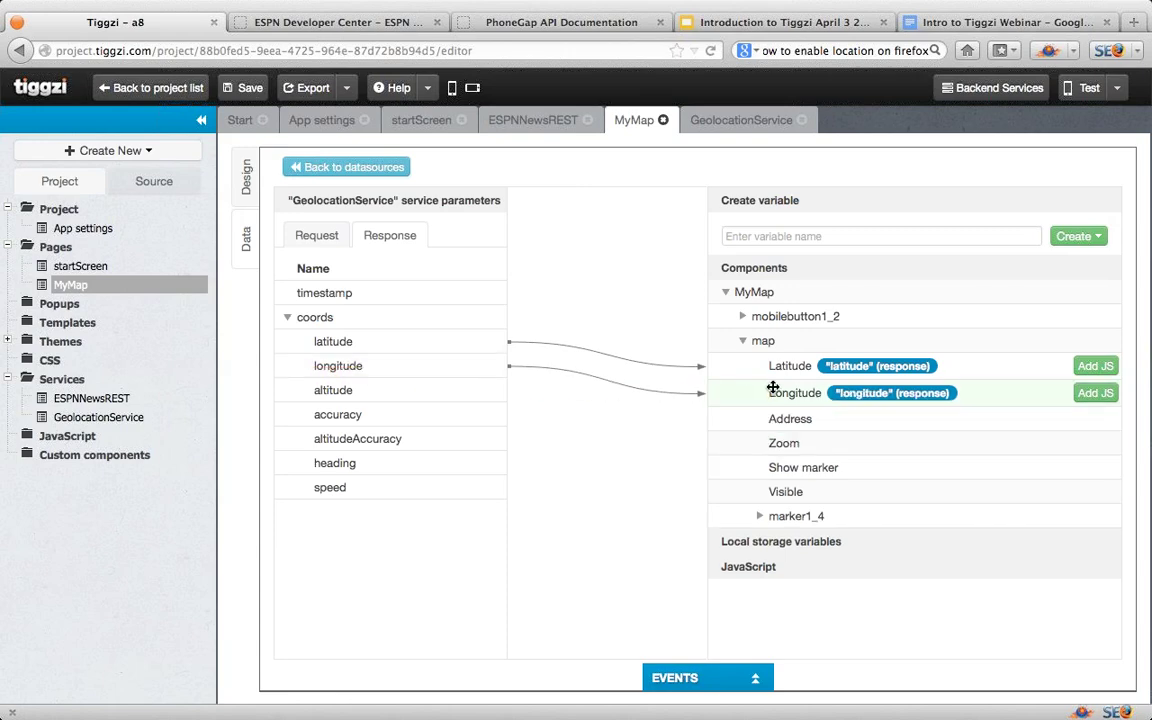
click(757, 680)
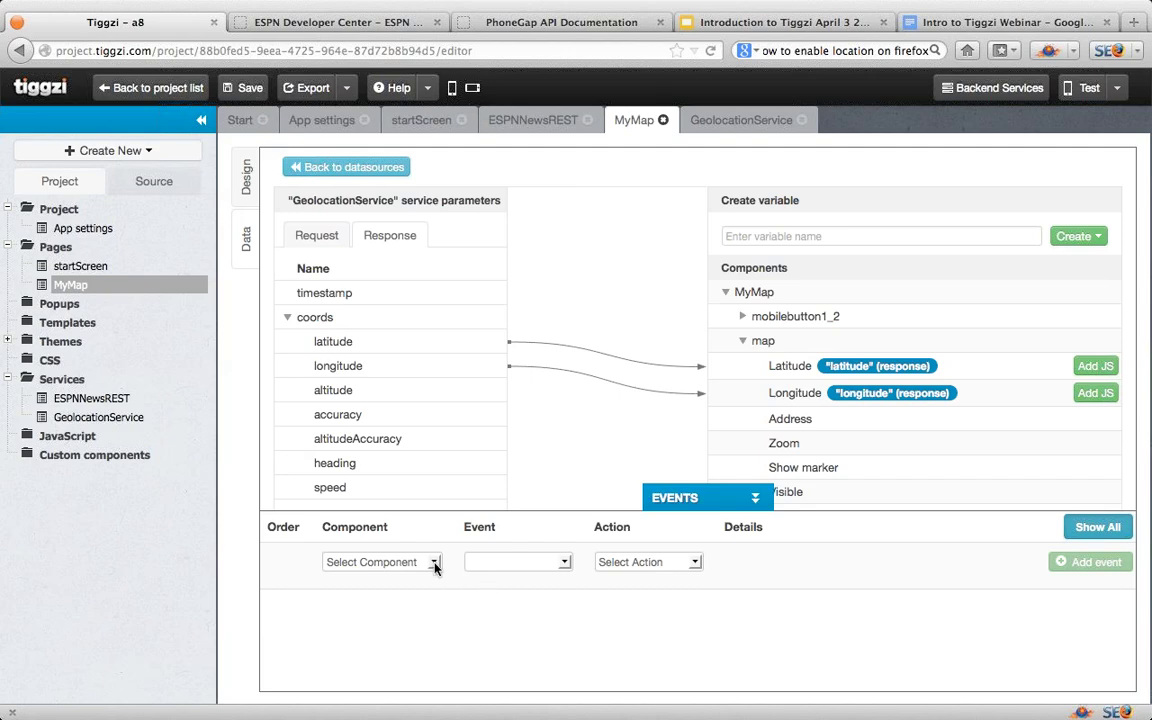
Step: Set up a geolocation1 Success event with a Run JavaScript action and widen its code editor
click(434, 563)
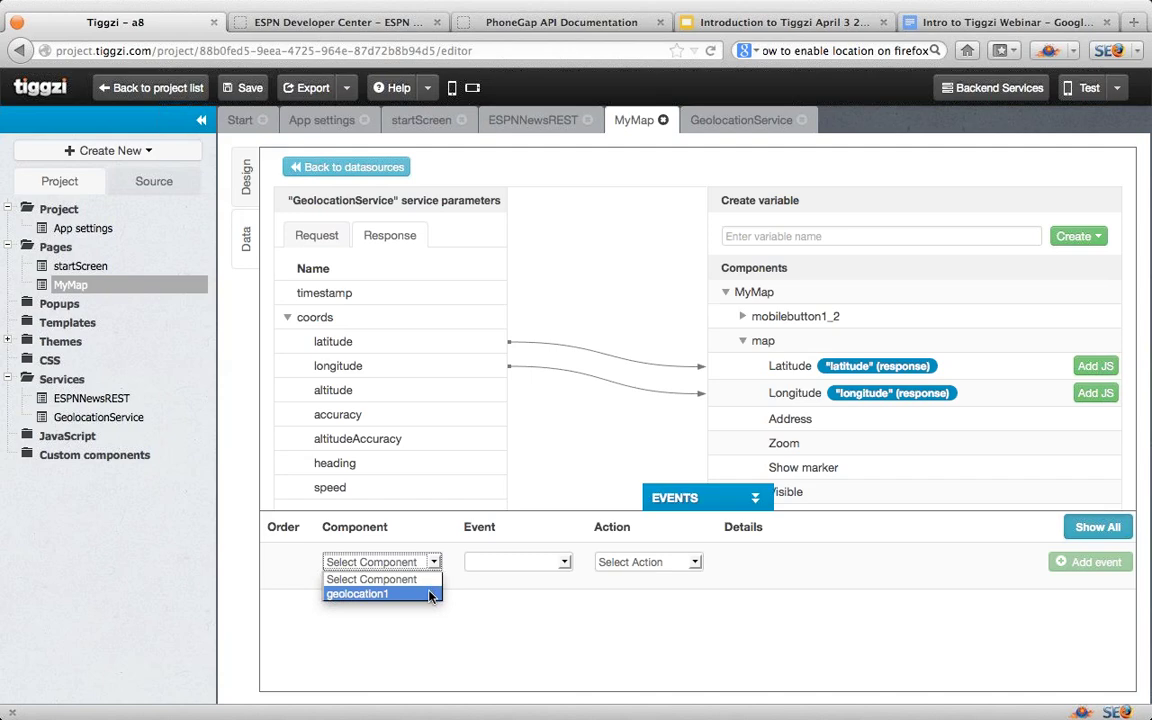
click(437, 594)
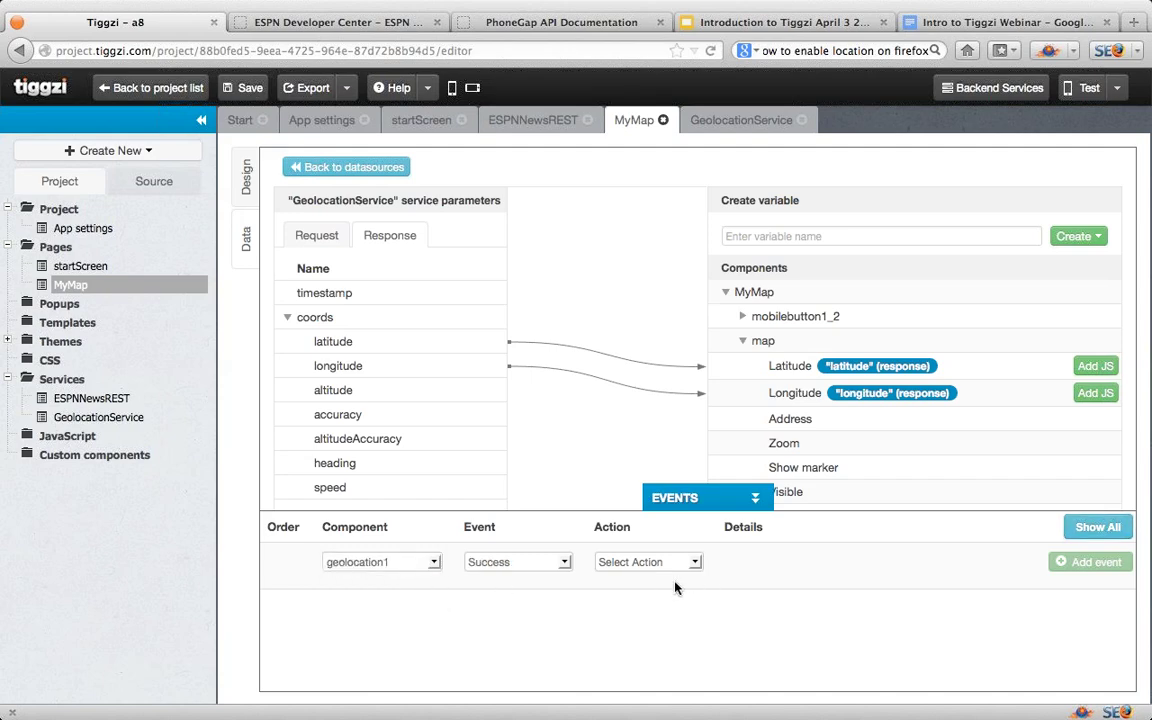
click(695, 563)
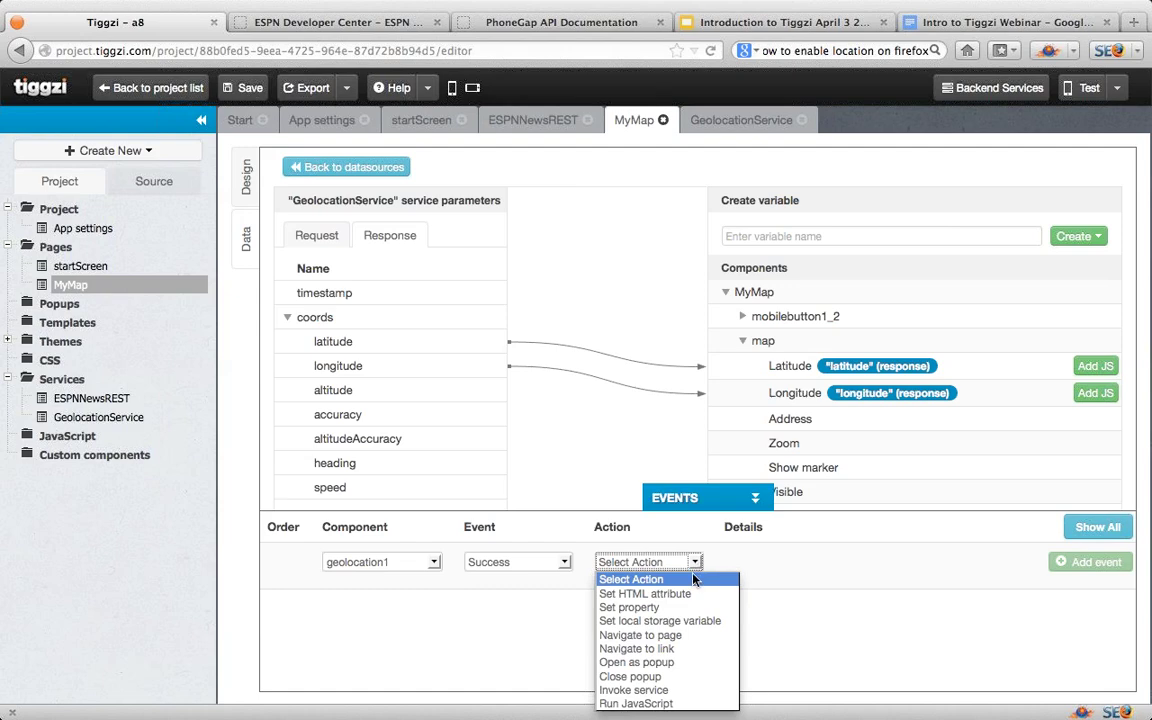
click(676, 704)
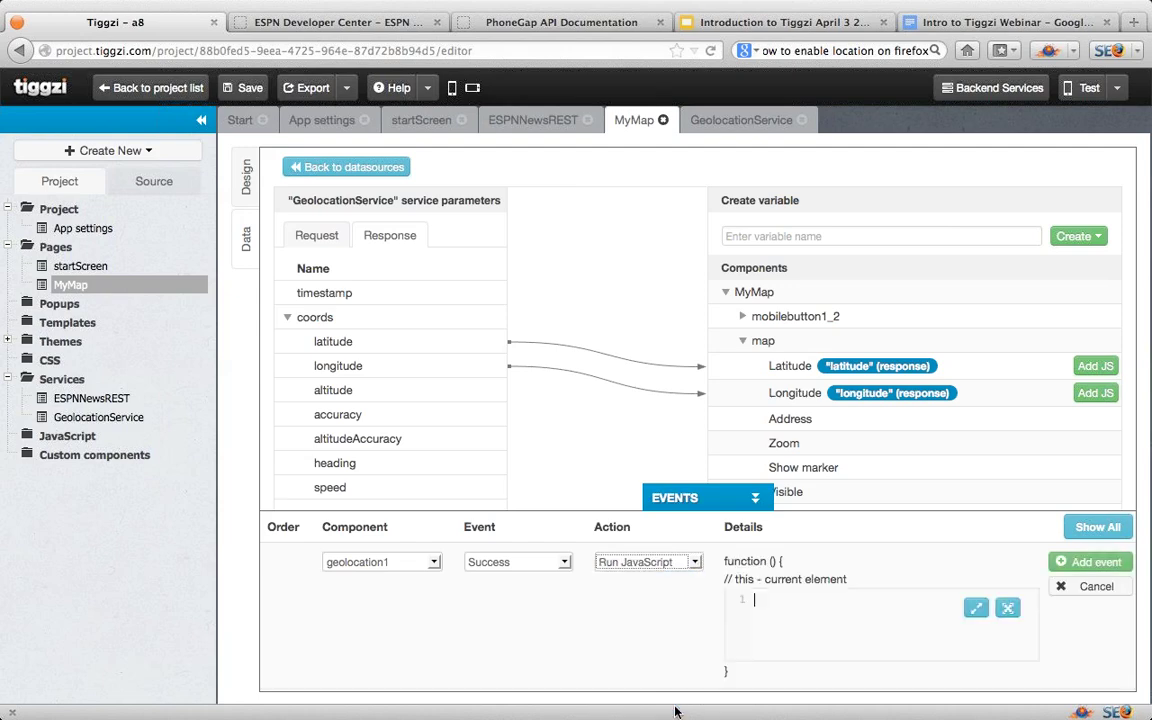
click(976, 608)
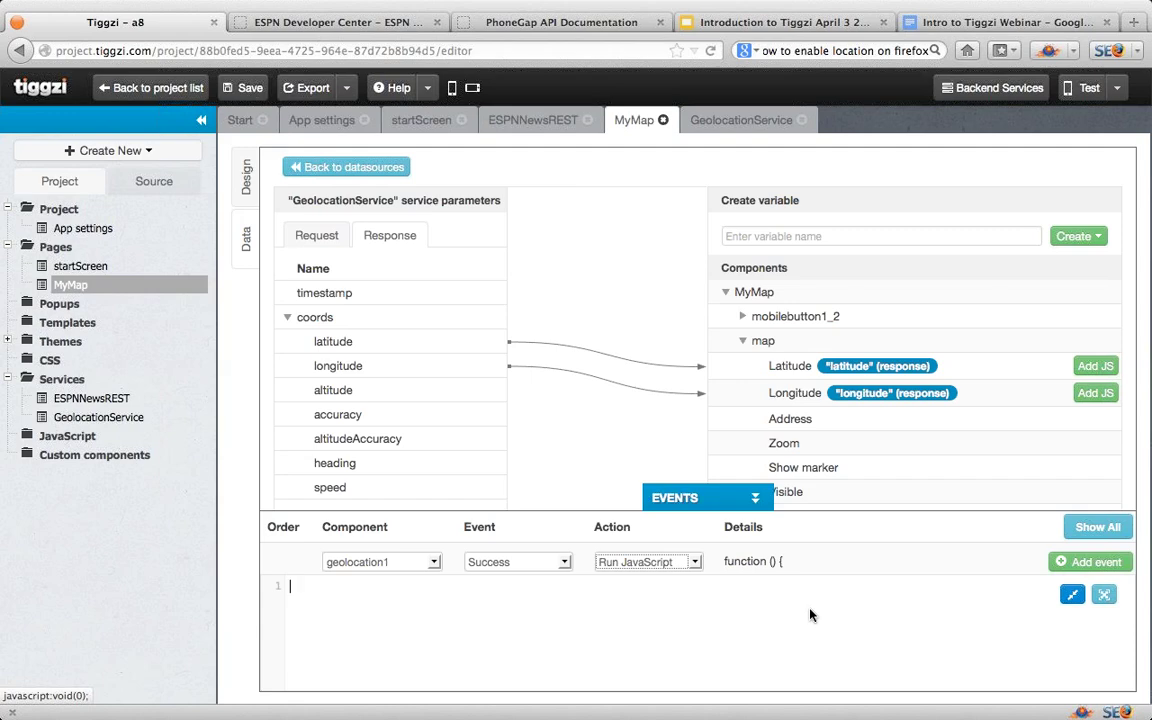
Step: Enter JavaScript getting Tiggzi('map'), clearing its address and calling map.refresh(), then add the event
text(var map=Tiggzi('a)
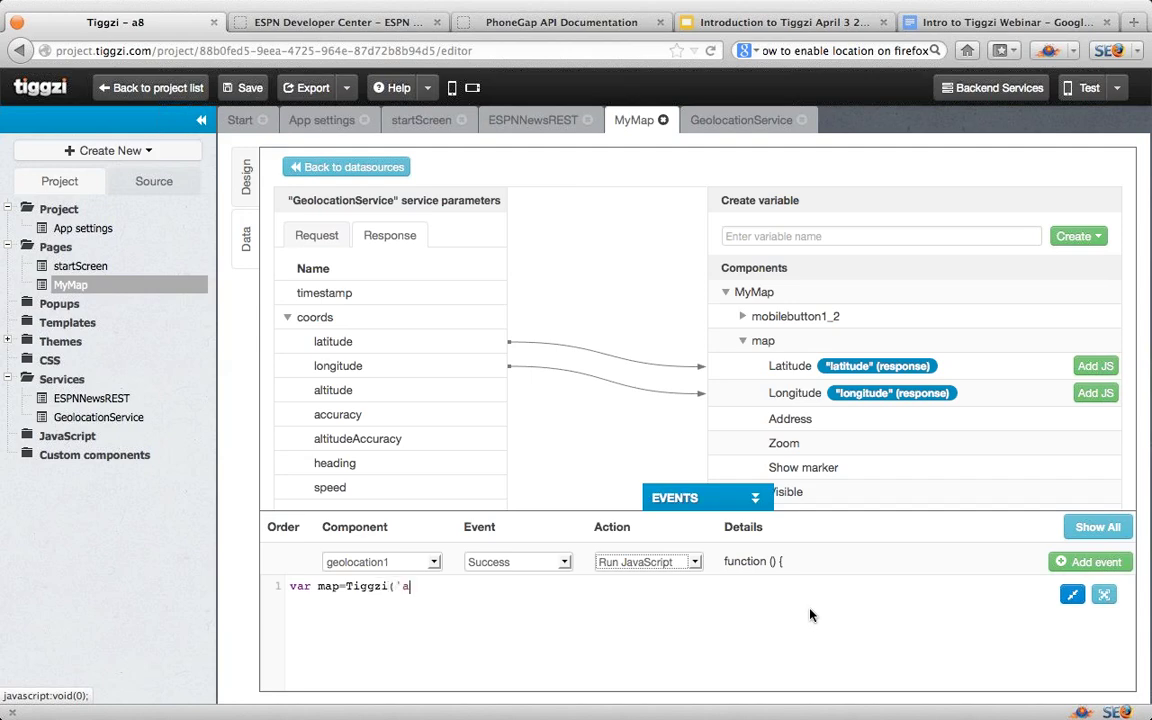
key(BackSpace)
text(map');)
key(Return)
text(map.['address)
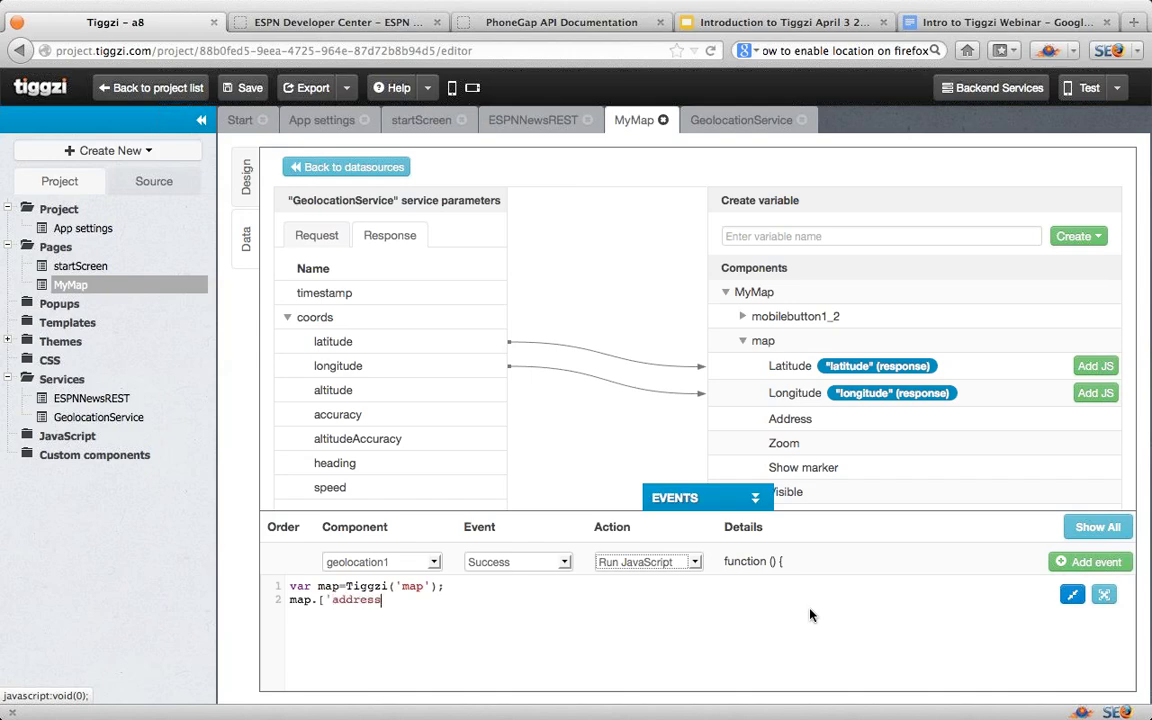
text(']="";)
key(Return)
text(map.refresh())
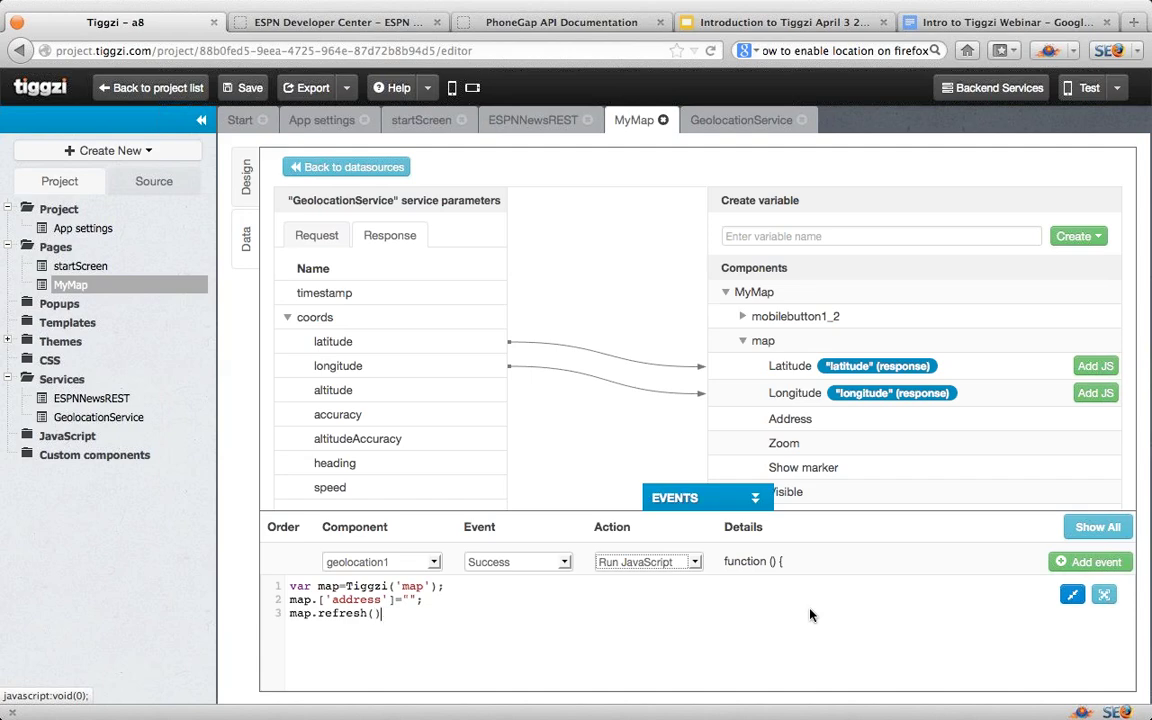
text(;)
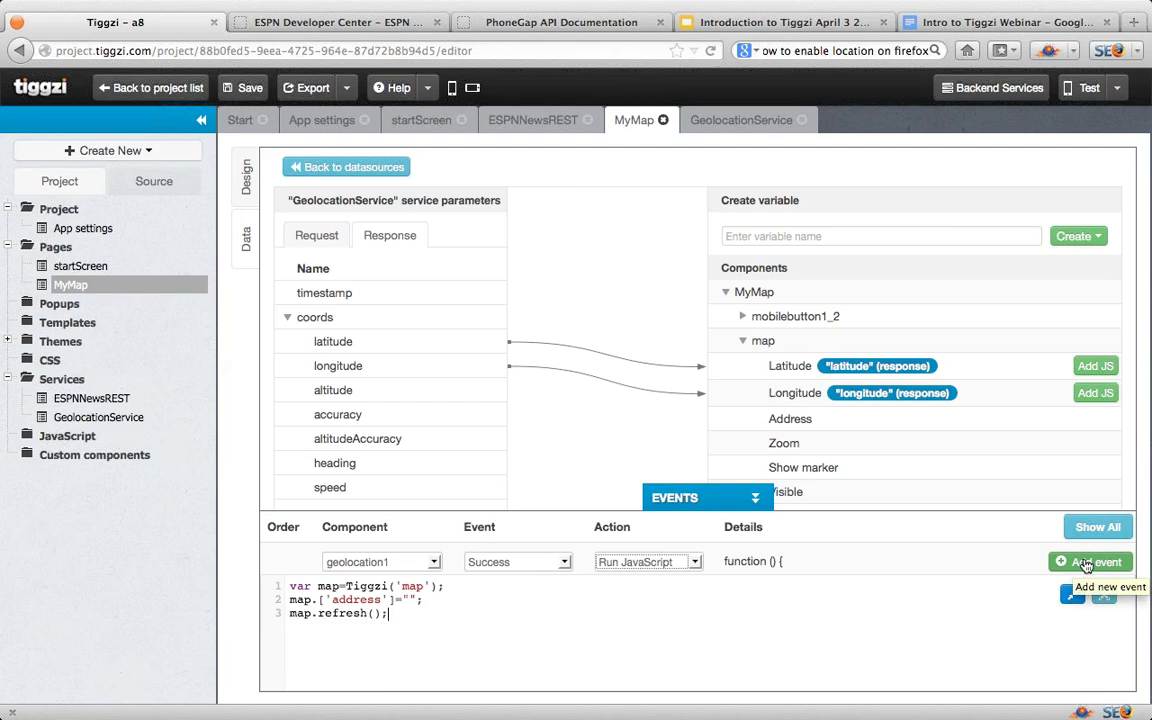
click(1087, 565)
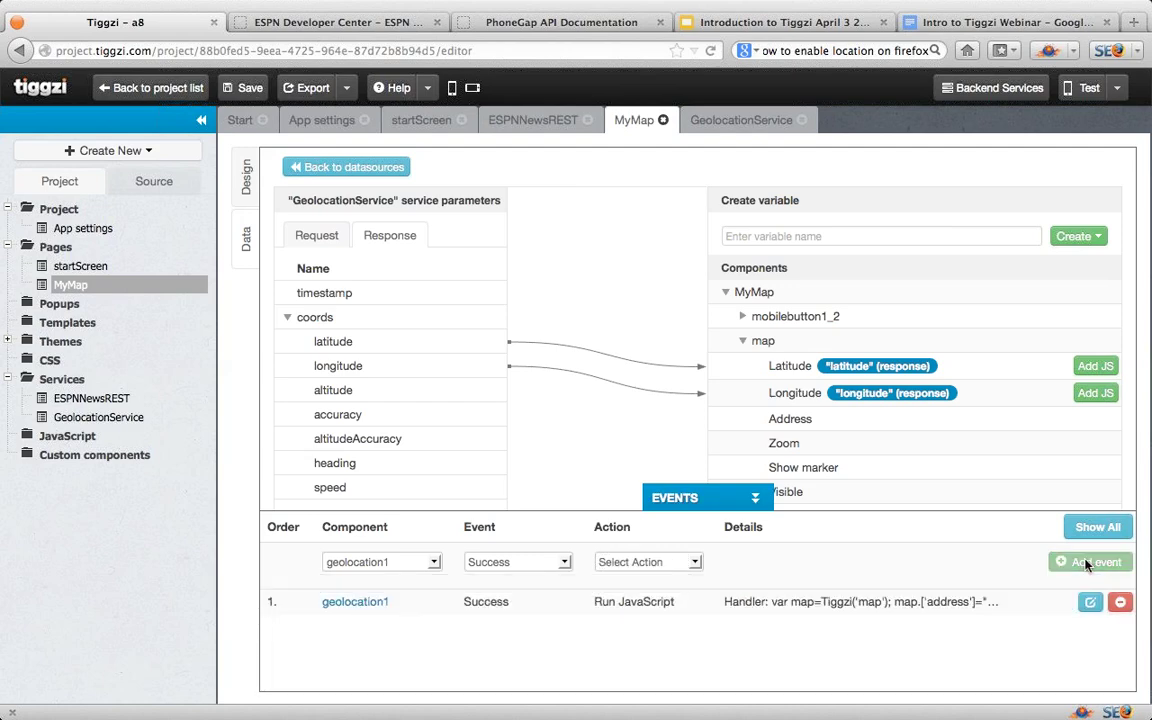
Step: Give the 'Where am I?' button a Click event invoking geolocation1, then save the project
click(247, 178)
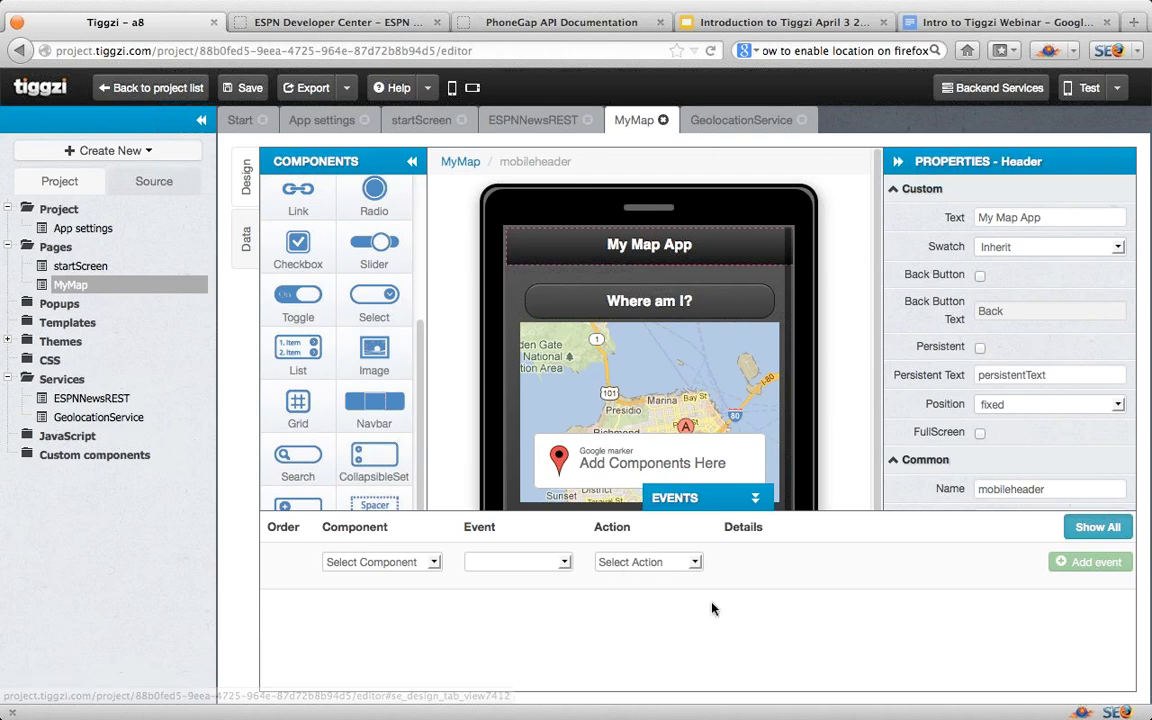
click(657, 309)
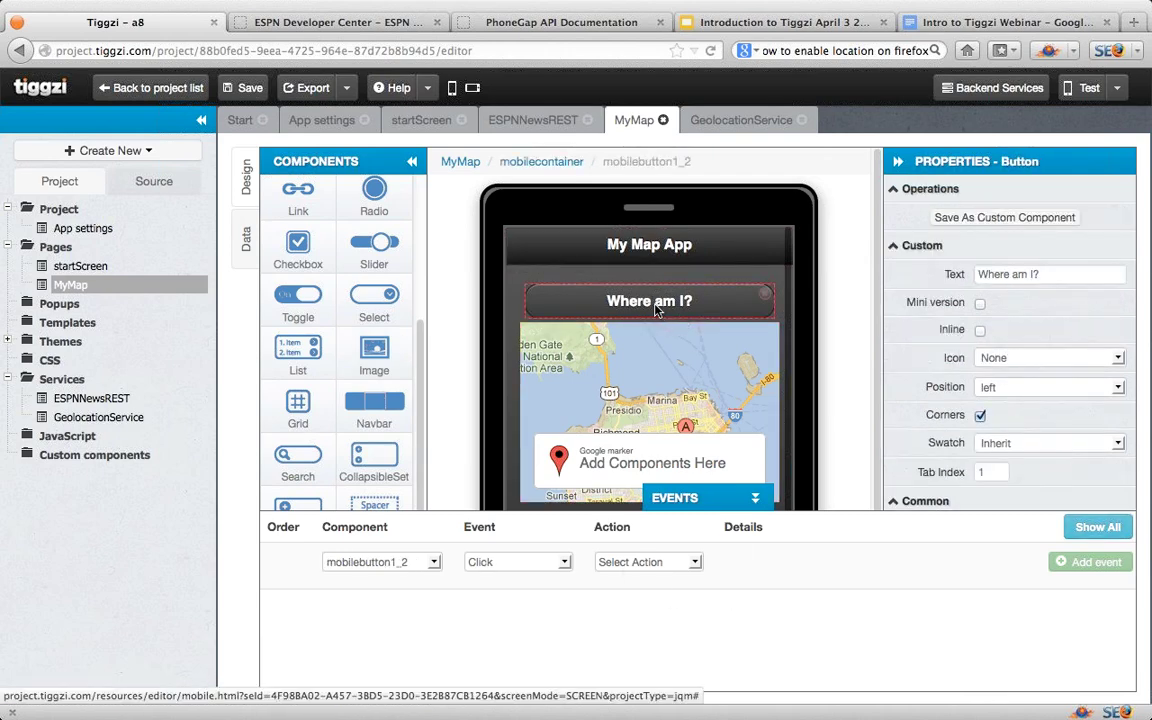
click(435, 563)
click(435, 564)
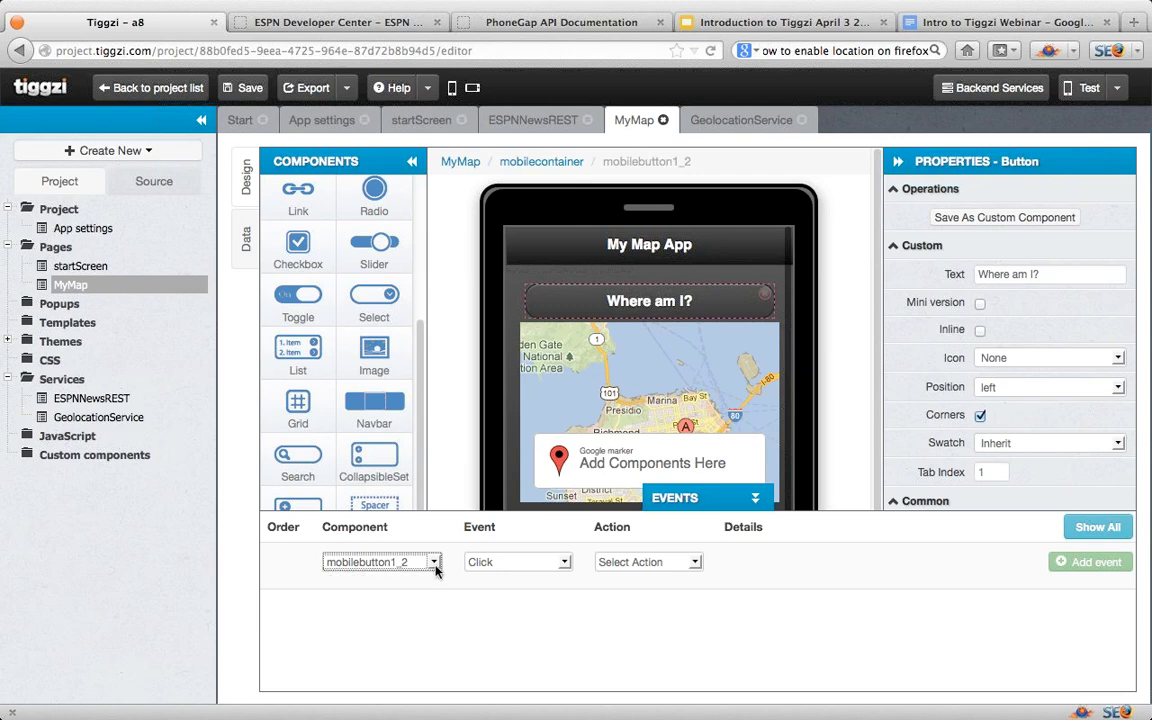
click(565, 564)
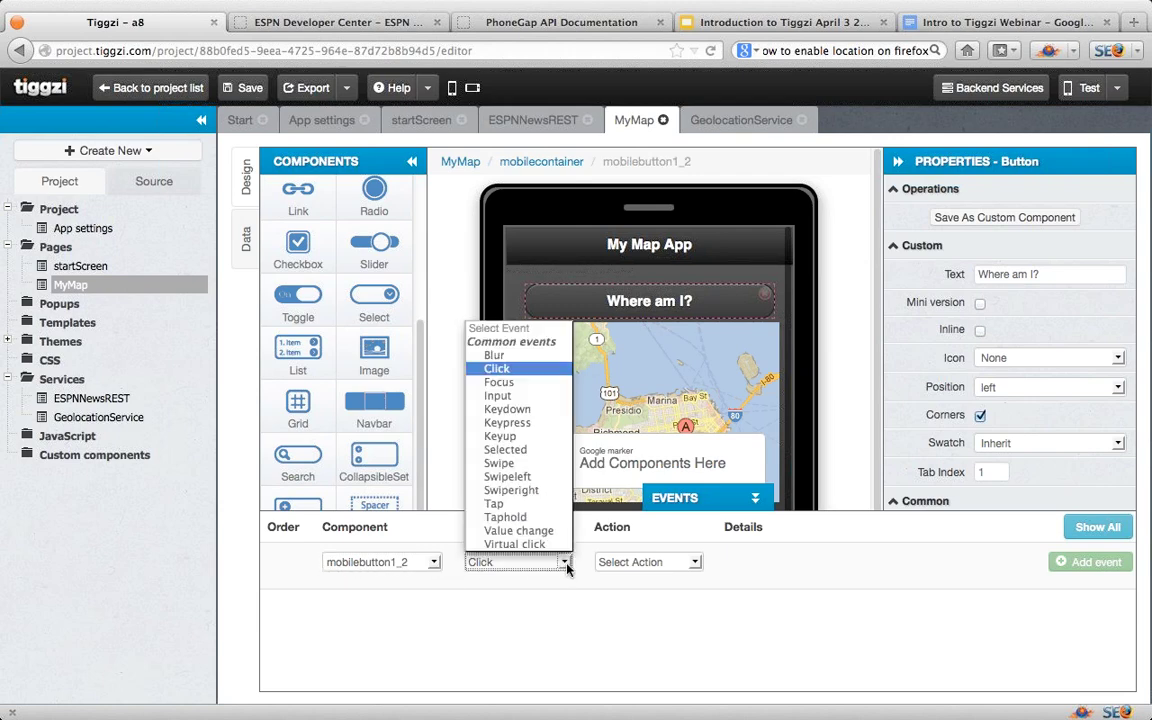
click(565, 563)
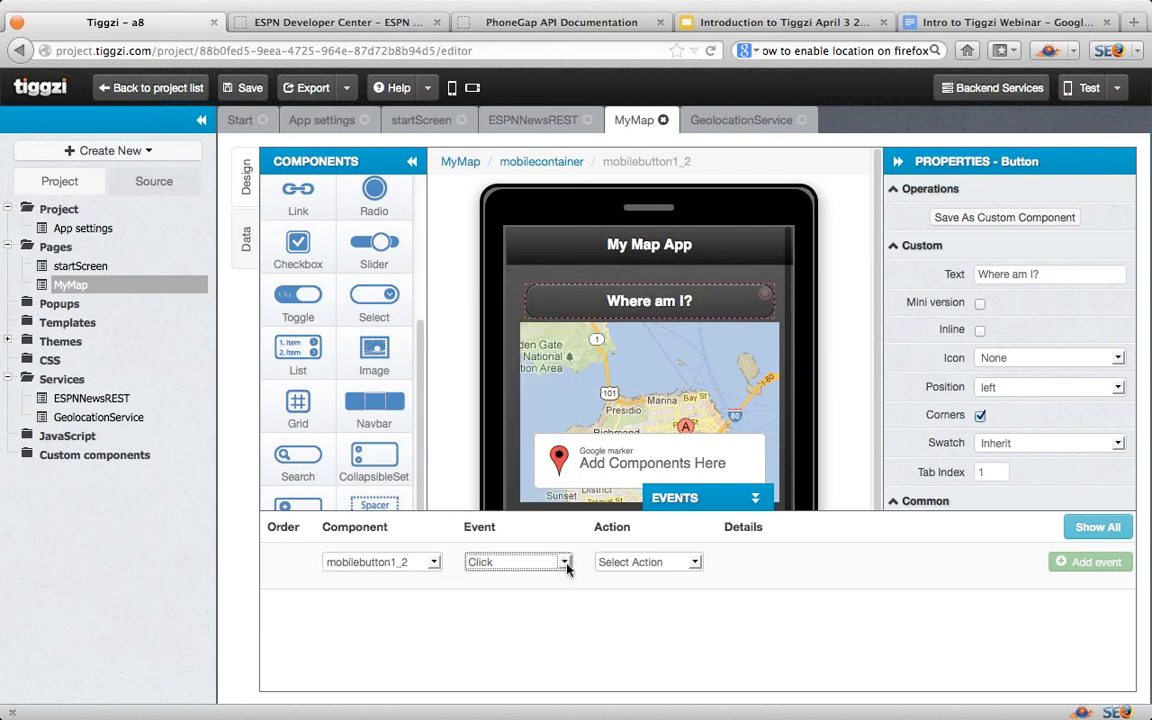
click(697, 566)
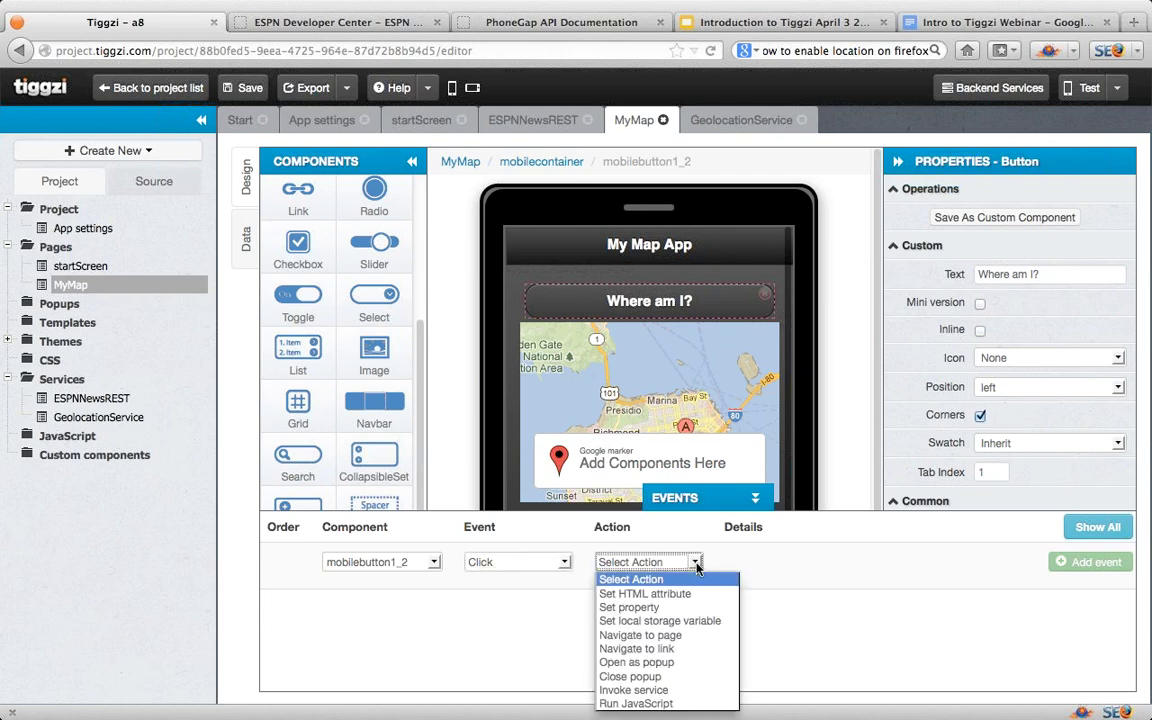
click(677, 692)
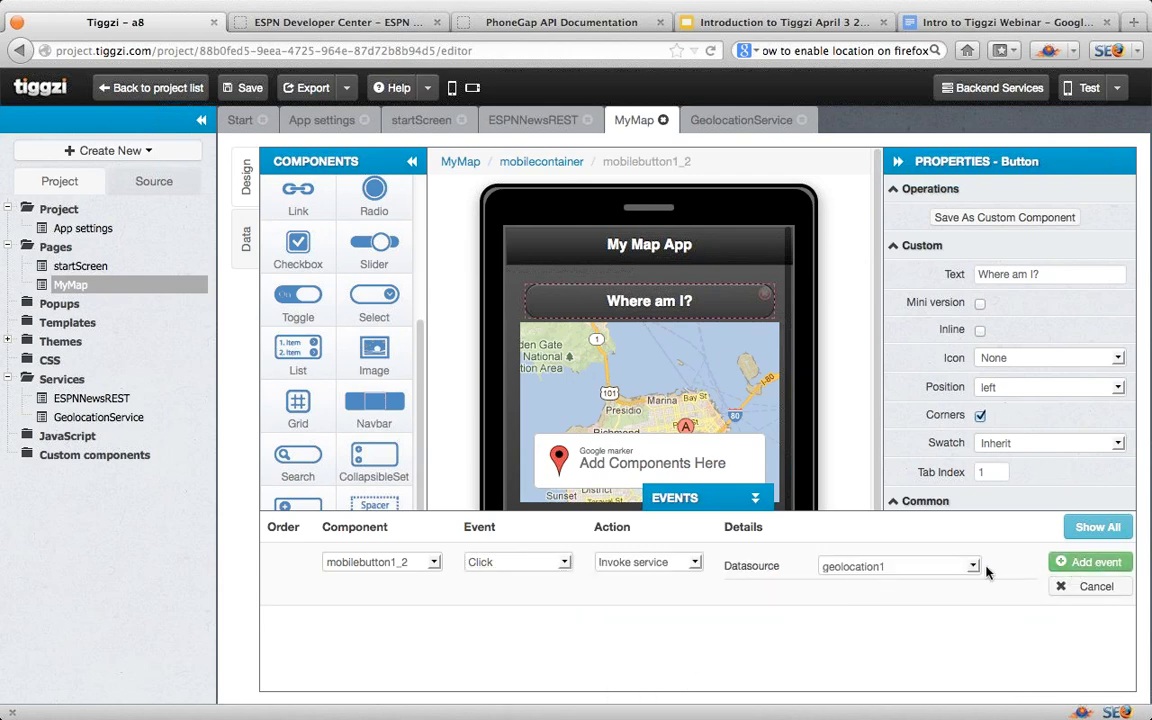
click(1078, 564)
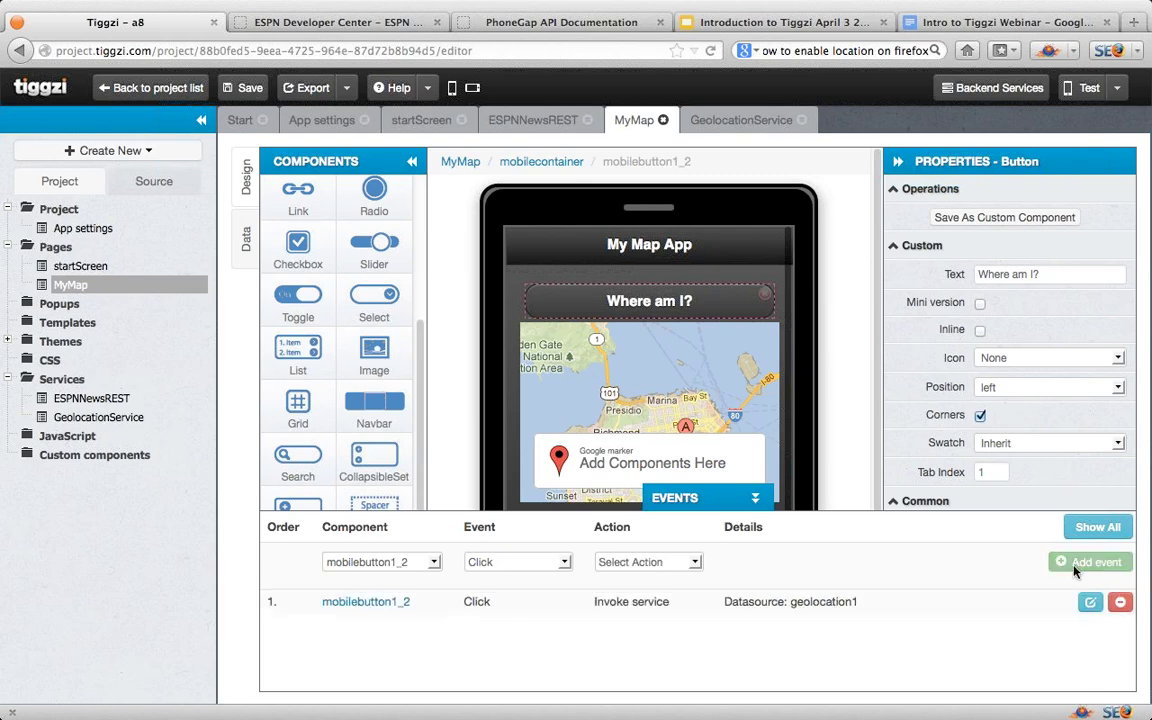
click(745, 500)
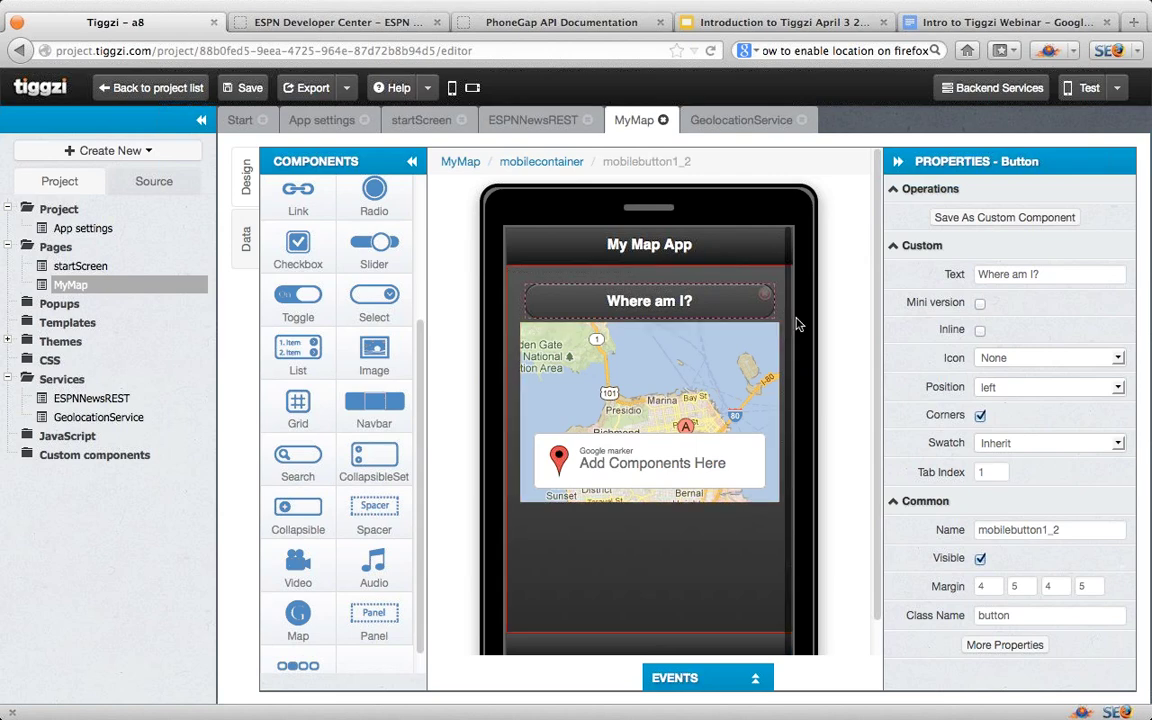
click(230, 90)
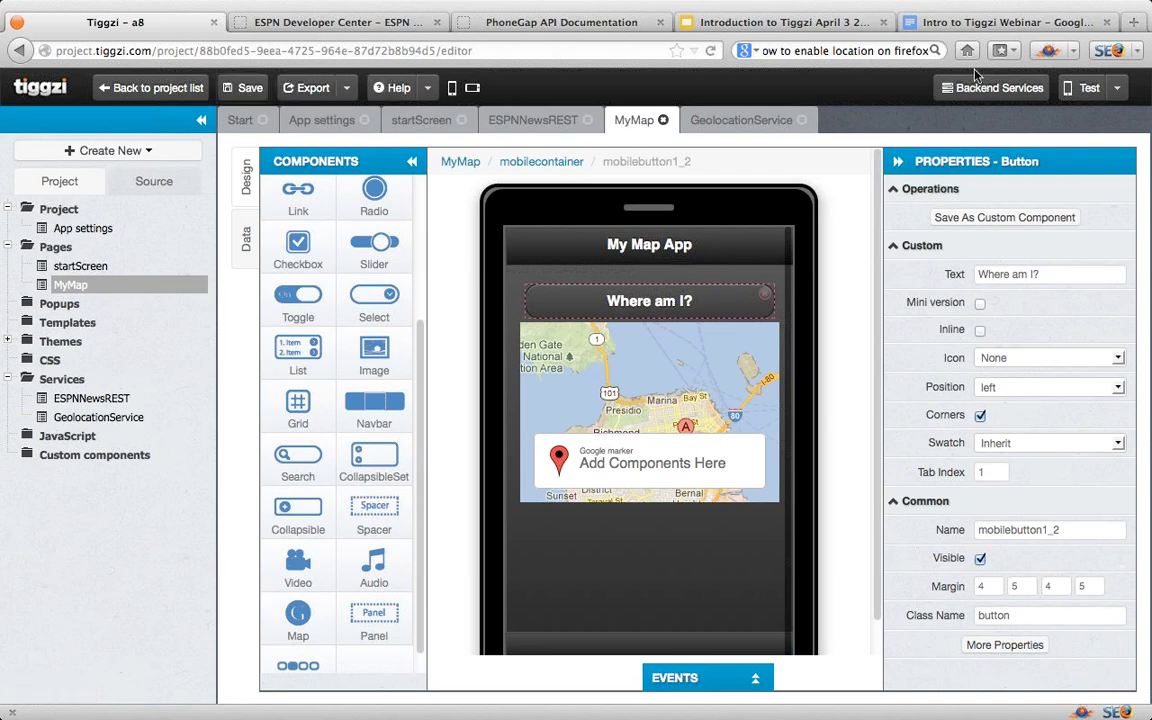
Step: Launch the app preview, then return to the editor and reopen the GeolocationService definition
click(1082, 90)
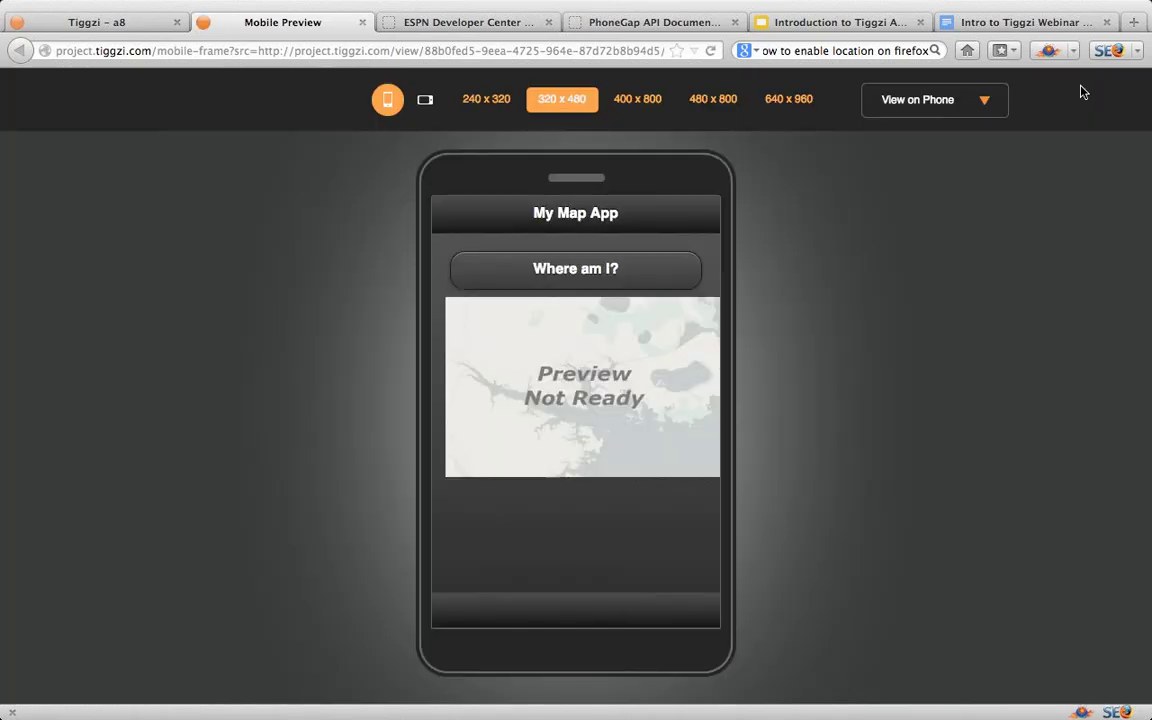
click(107, 23)
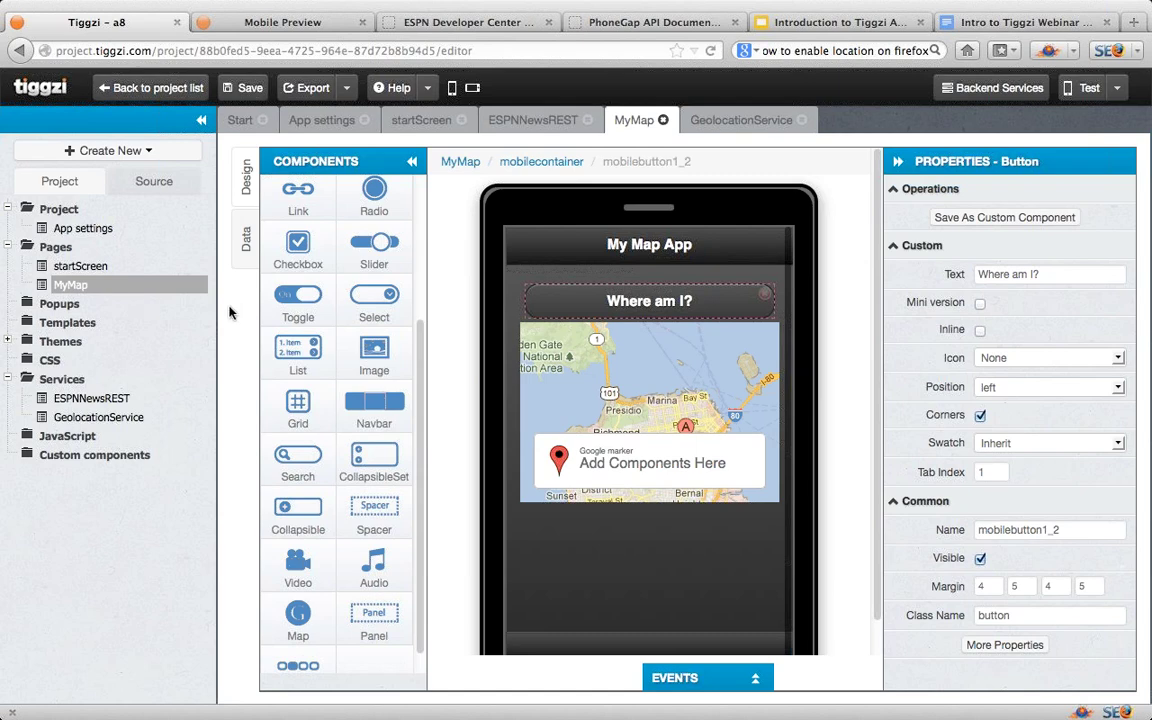
click(729, 122)
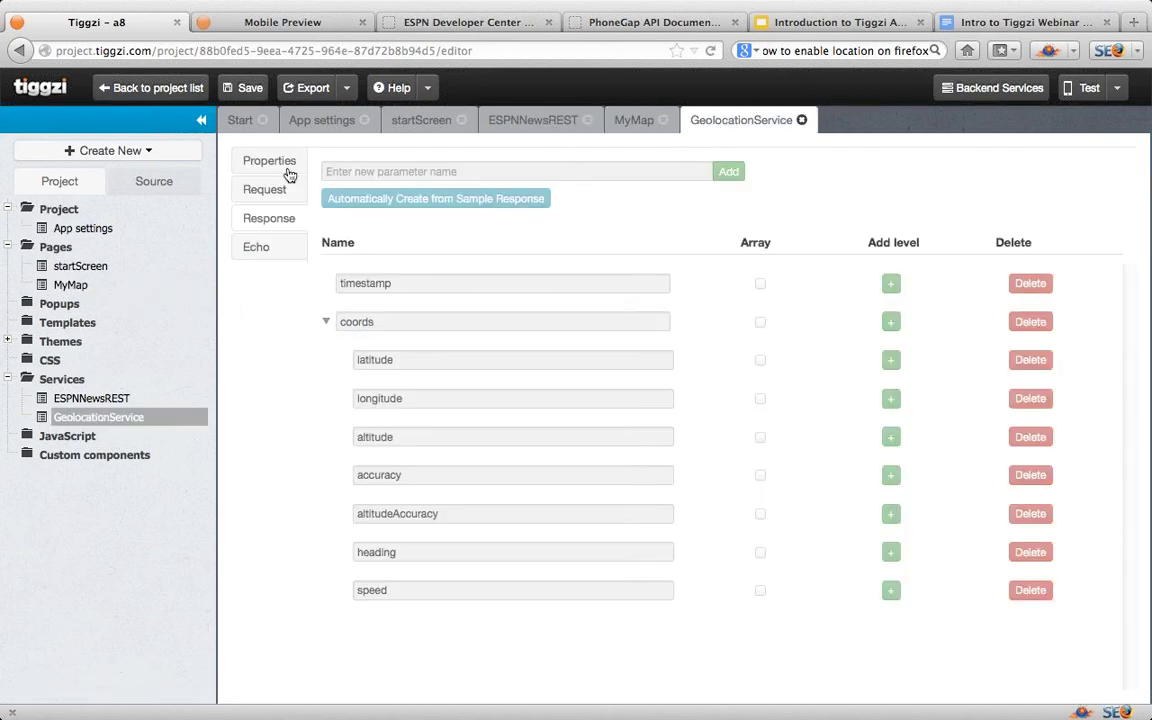
Step: Inspect the button's Click event on MyMap without changing it, then rerun the preview
click(632, 120)
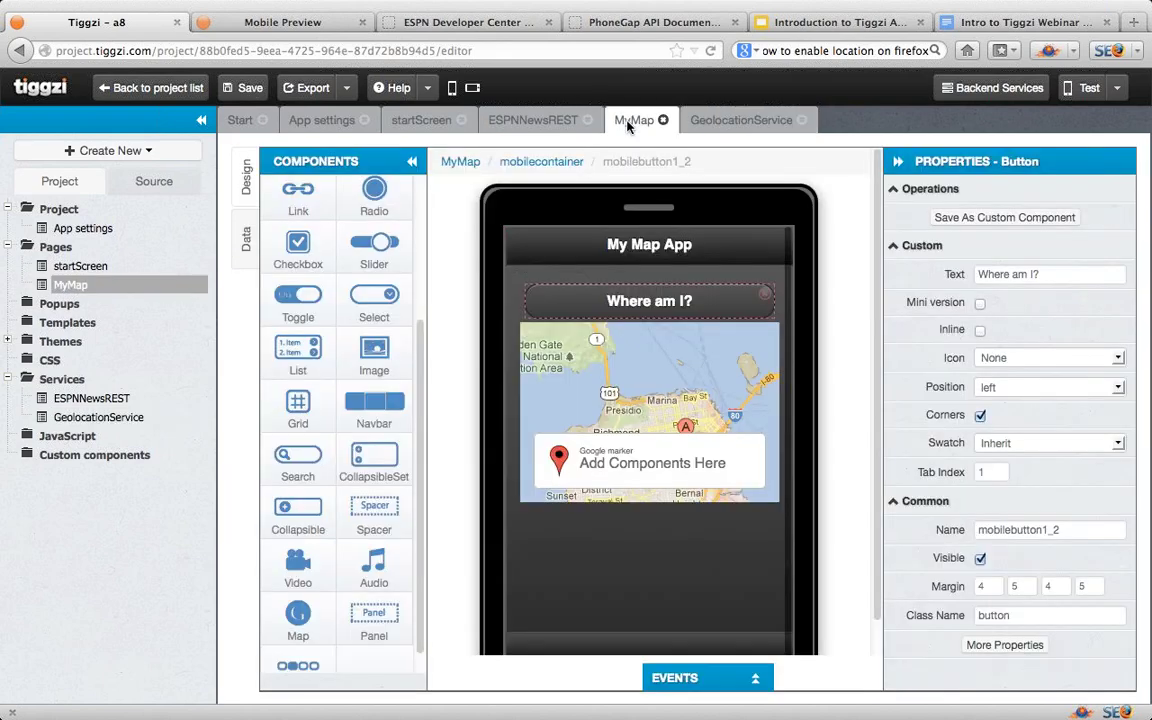
click(757, 682)
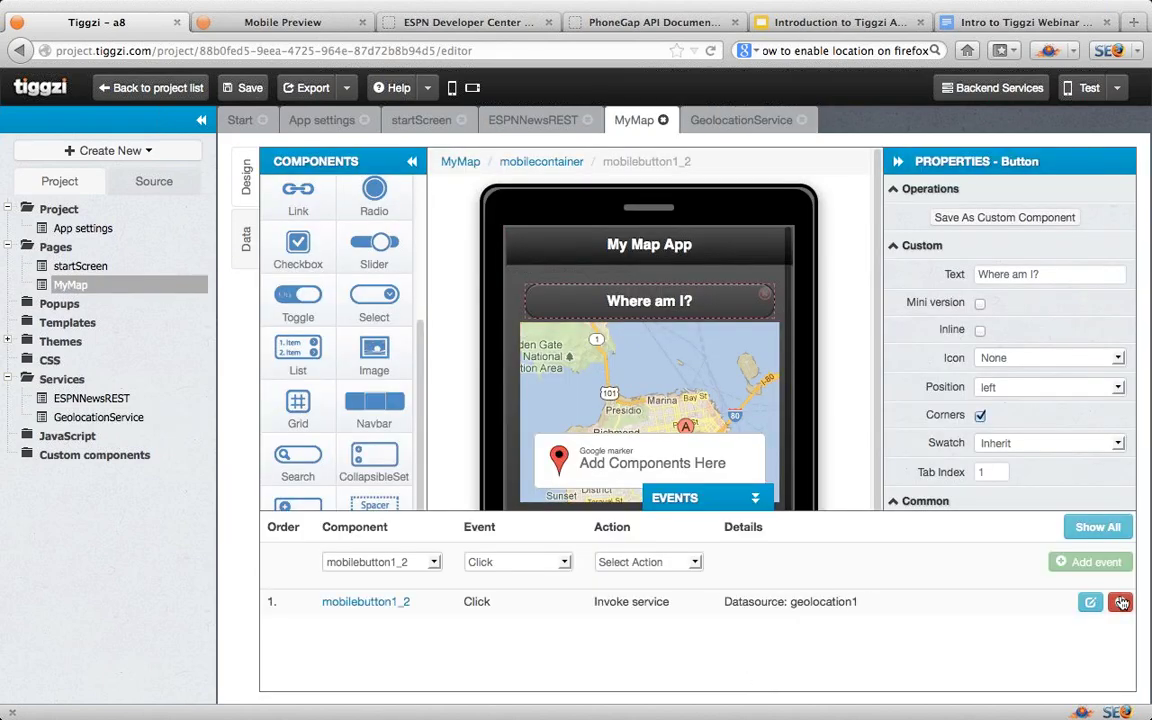
click(1092, 604)
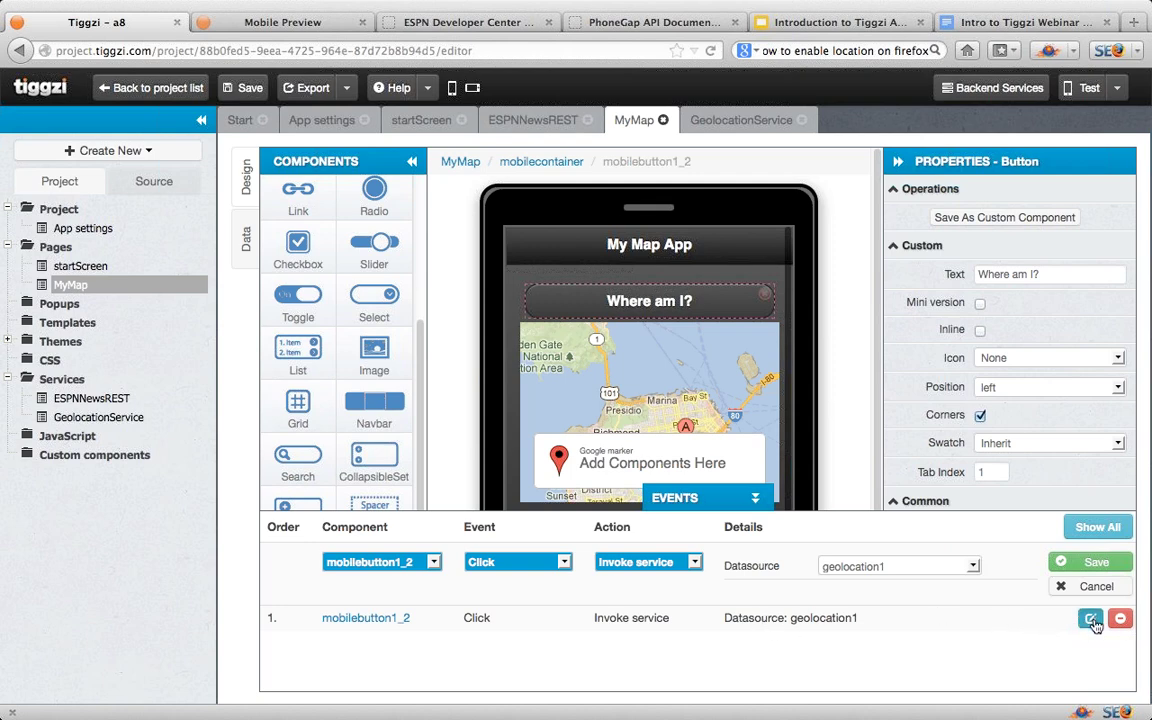
click(1088, 587)
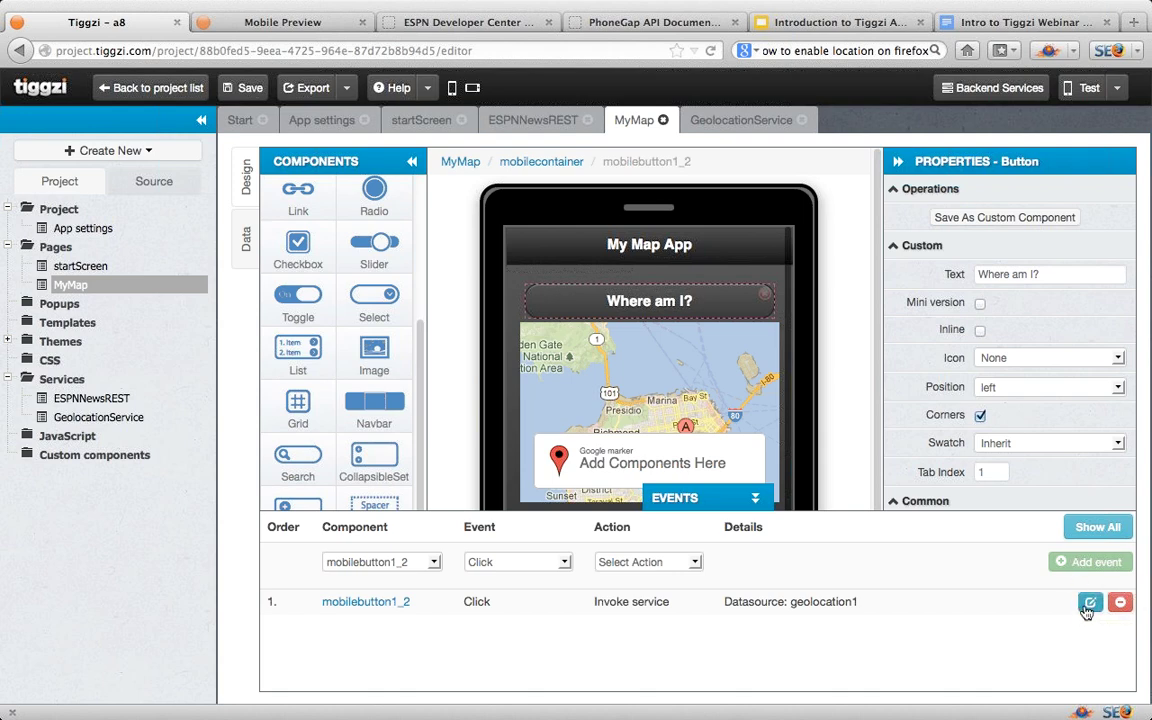
click(1090, 602)
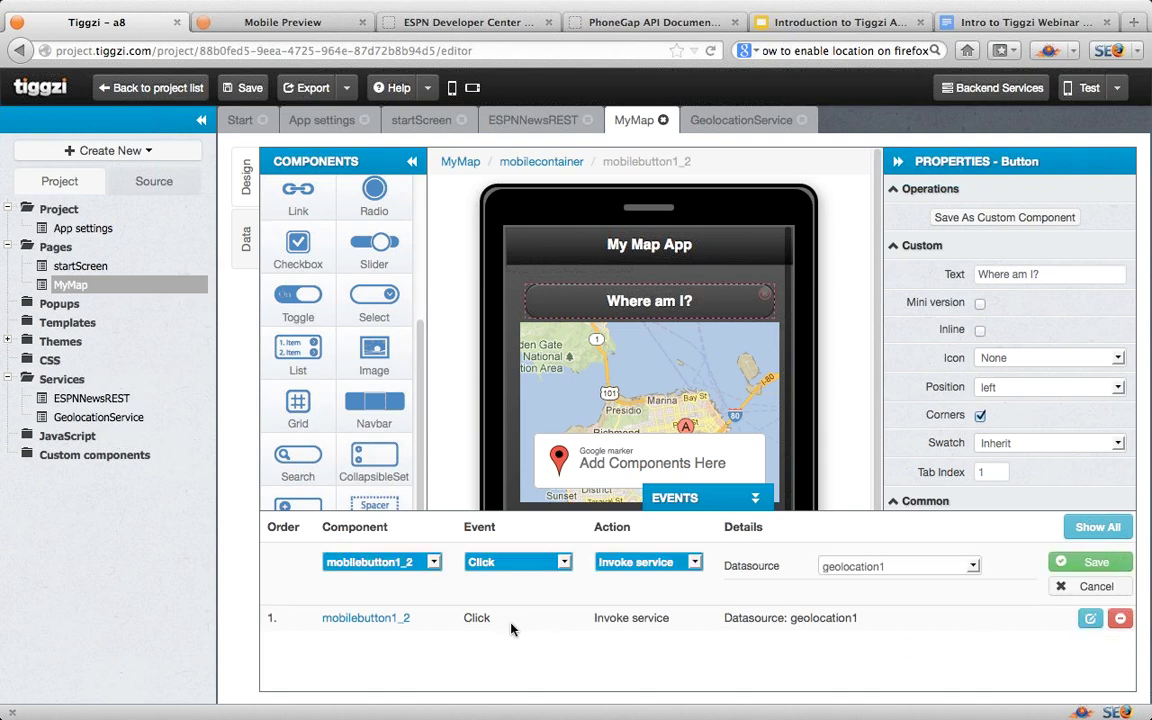
click(1093, 563)
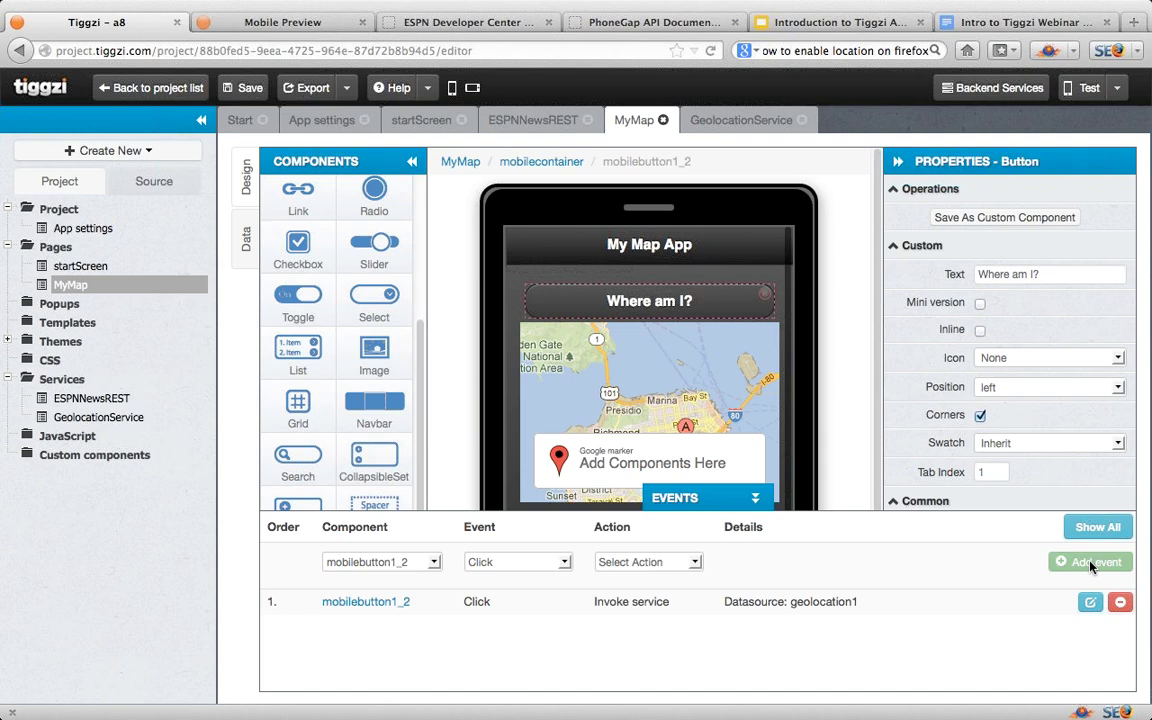
click(1088, 89)
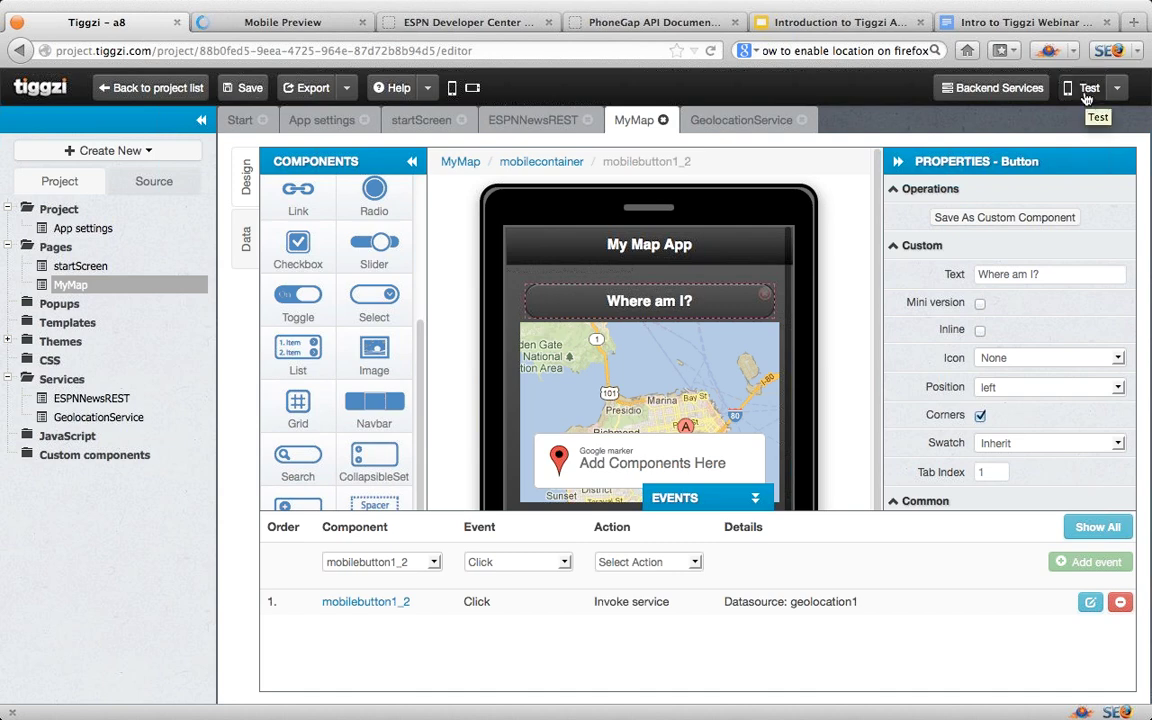
Step: Test 'Where am I?' in Mobile Preview, then return to the MyMap designer with Events collapsed
click(257, 22)
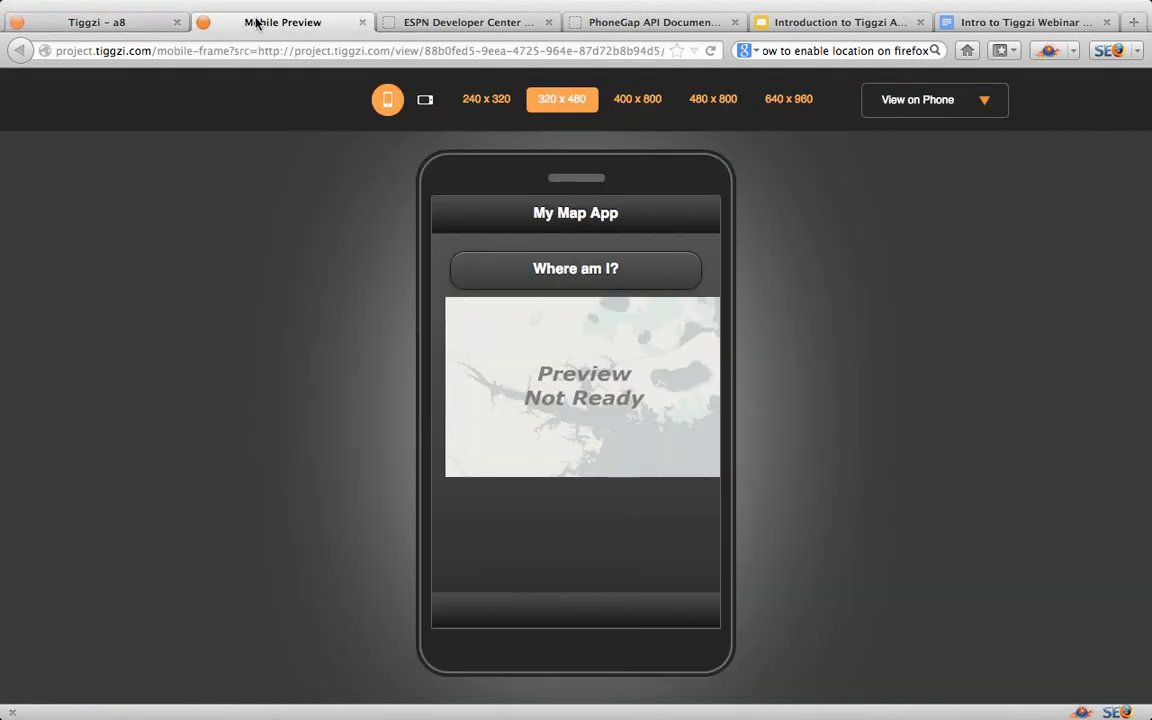
click(540, 272)
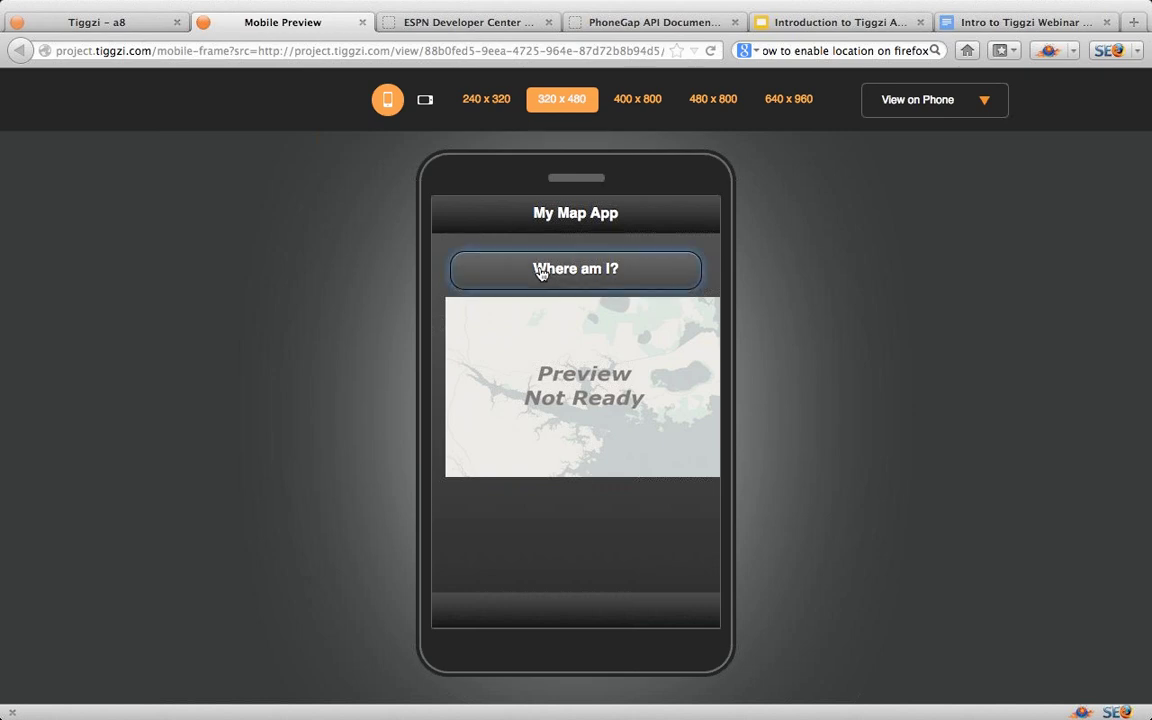
click(116, 24)
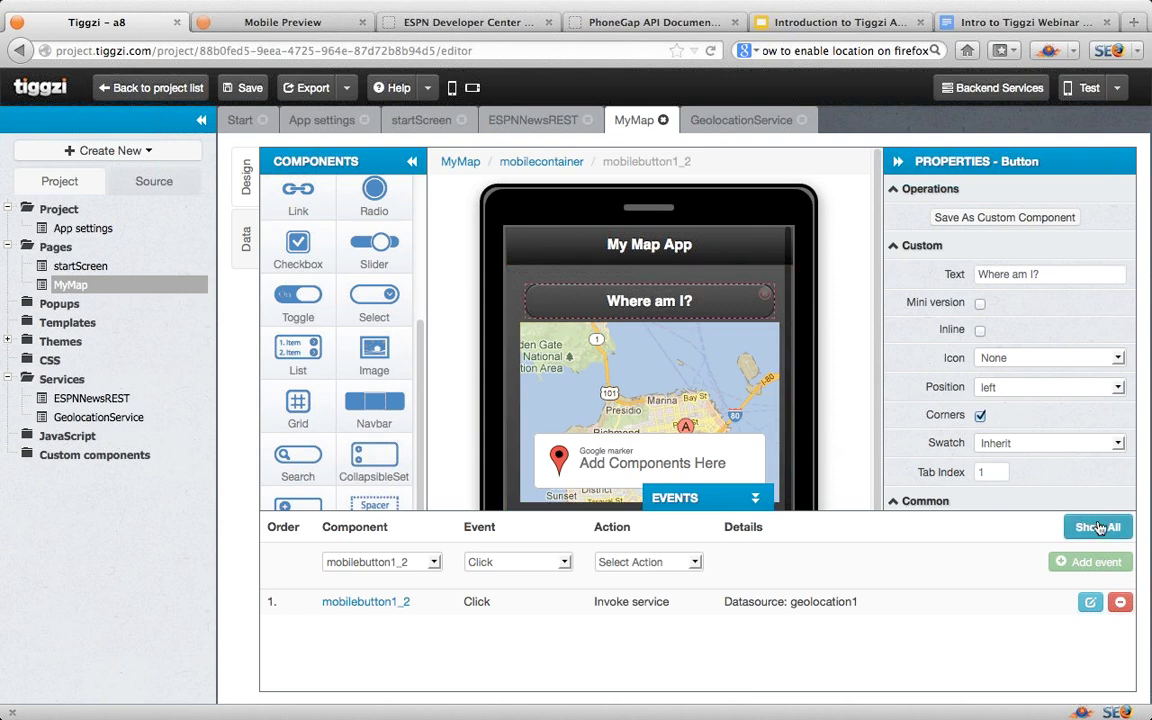
click(756, 499)
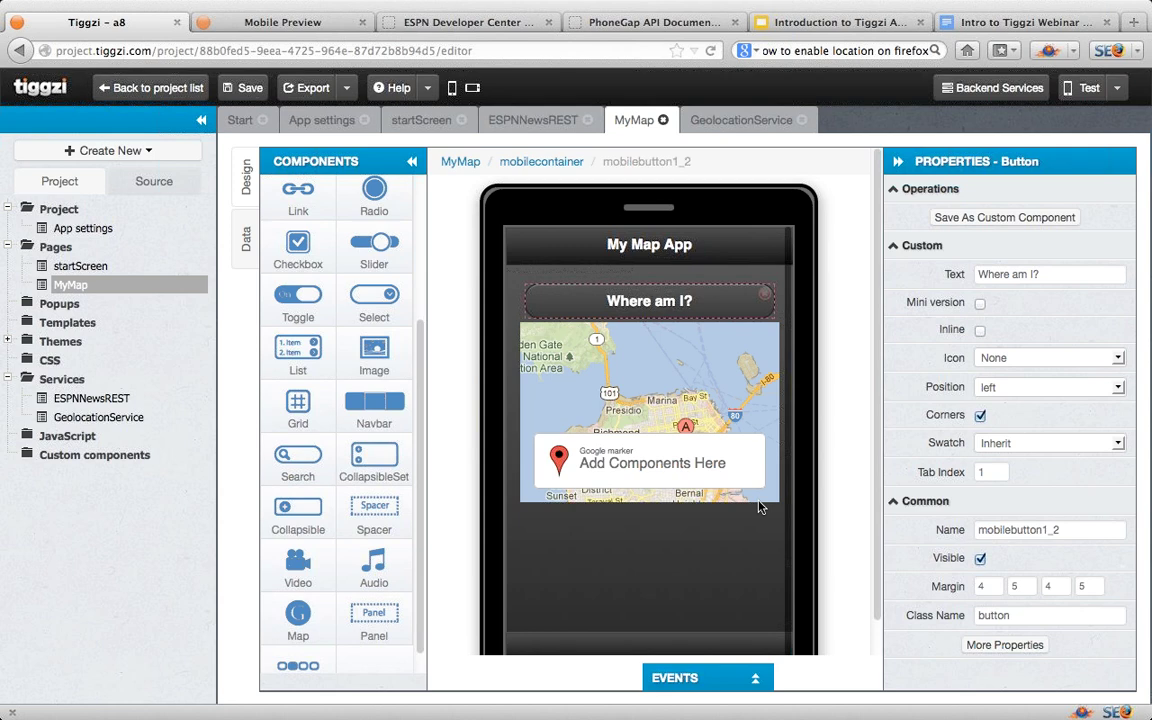
Step: Open Backend Services to show the Tiggzi Database list (aedd, NewDB11, a6, a7, visaDemo)
click(992, 95)
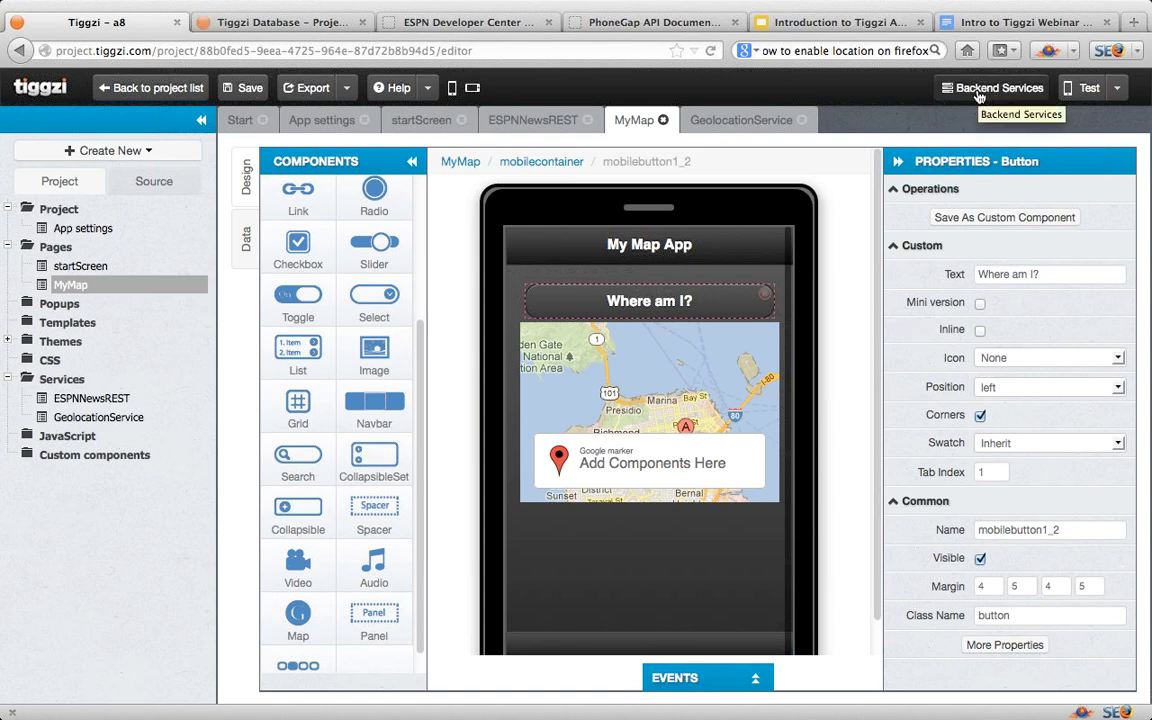
click(979, 94)
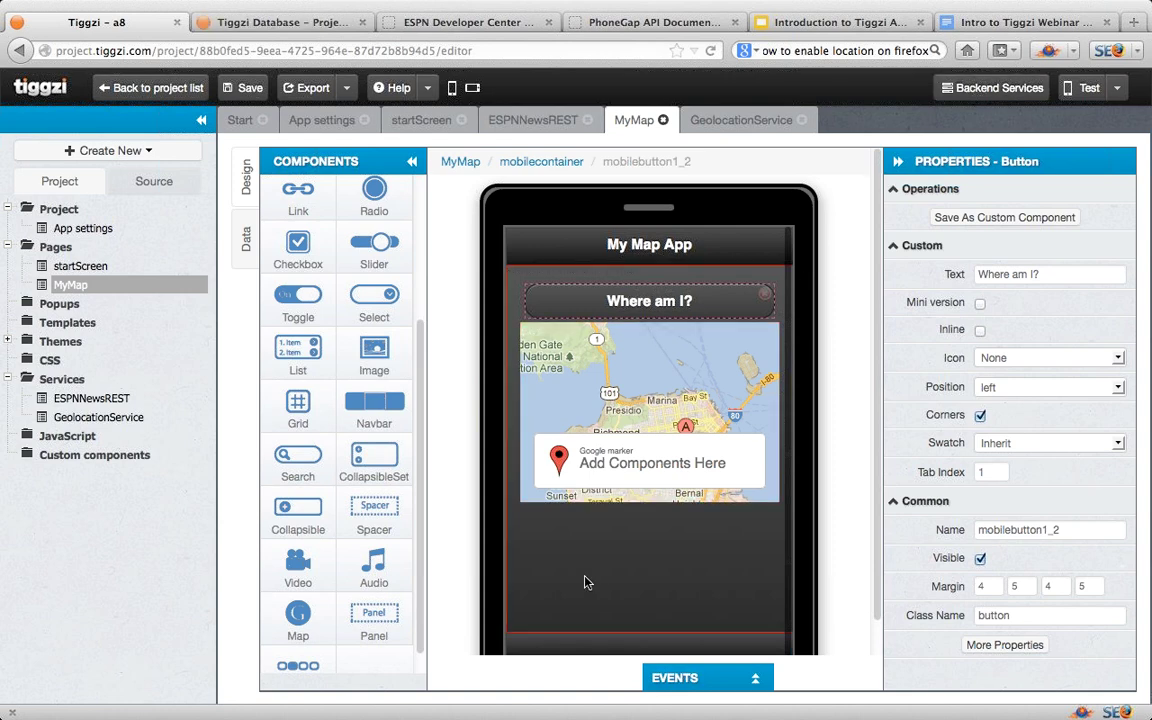
click(970, 98)
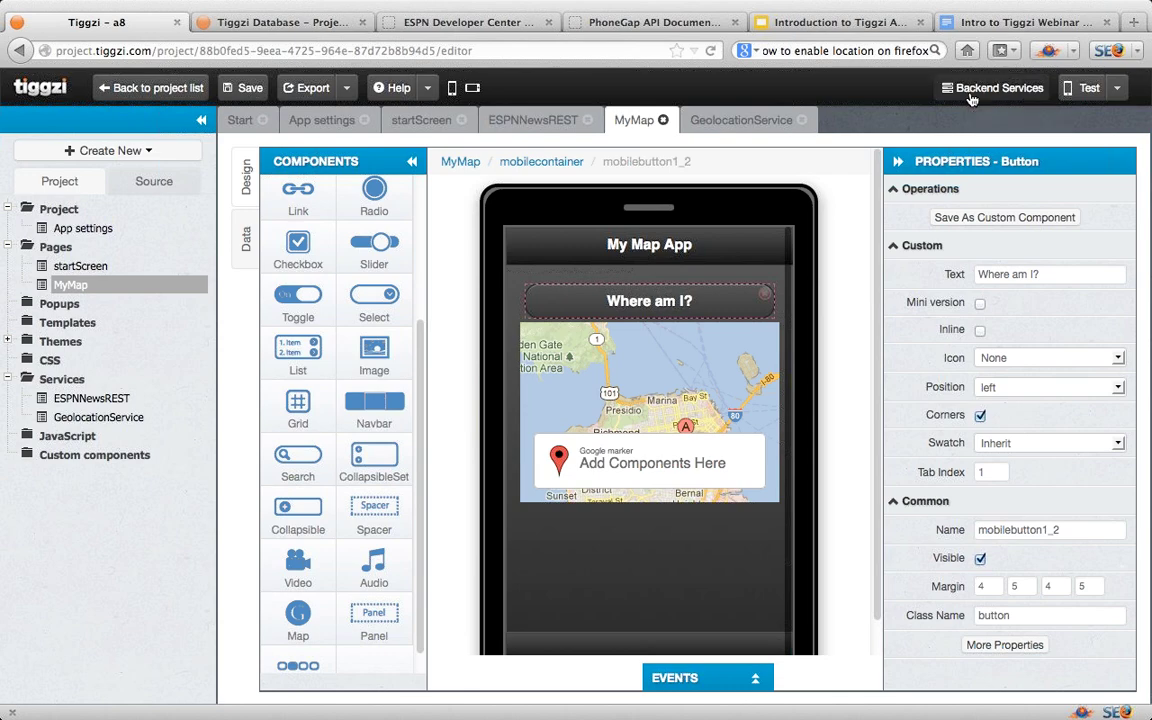
click(304, 28)
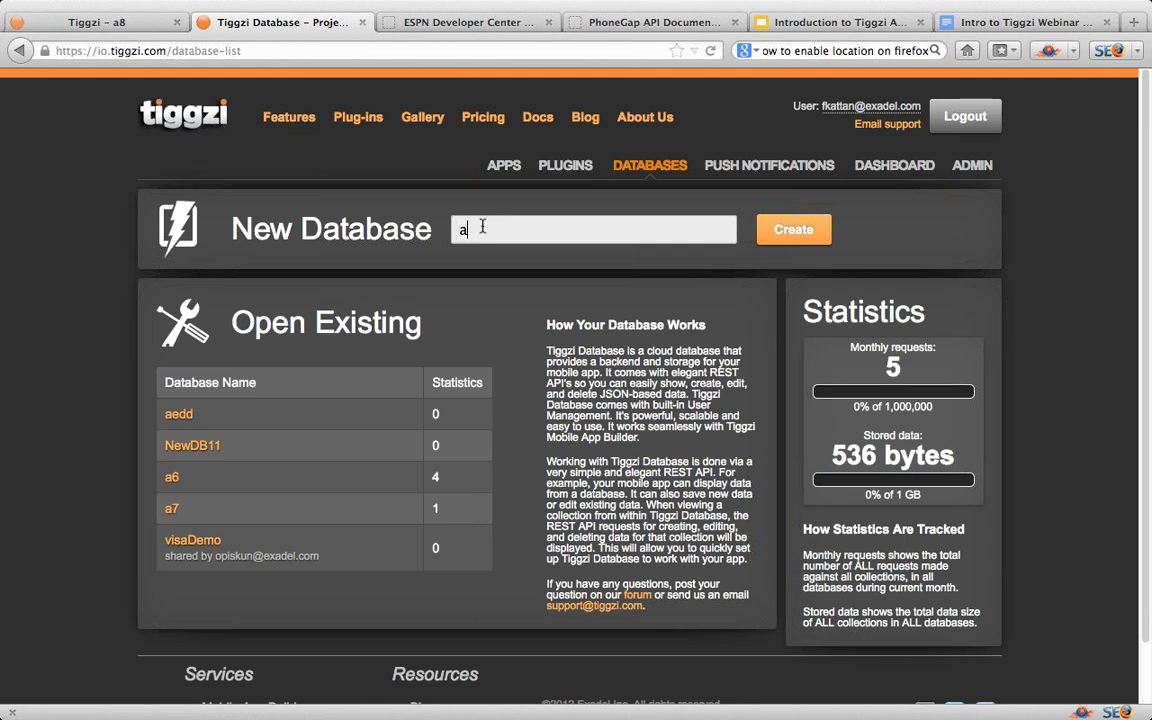
Step: Finish naming the new database a8 and create it
text(8)
click(792, 236)
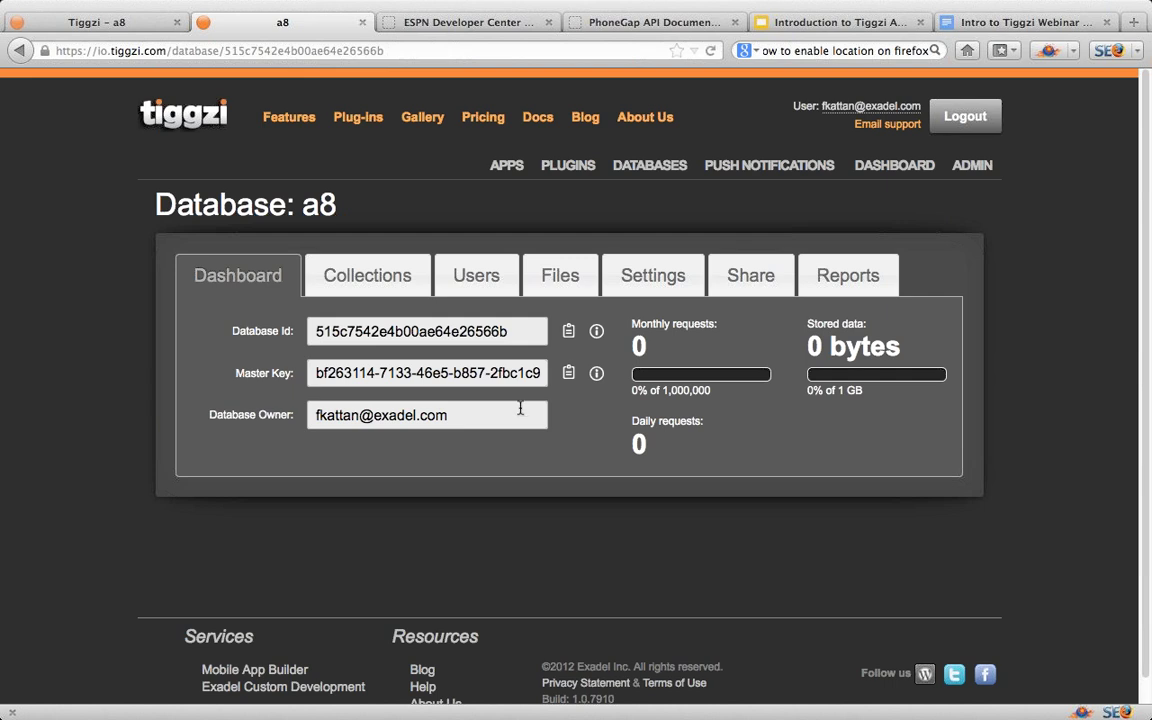
Step: Create a CustomerTable collection in the a8 database
click(365, 281)
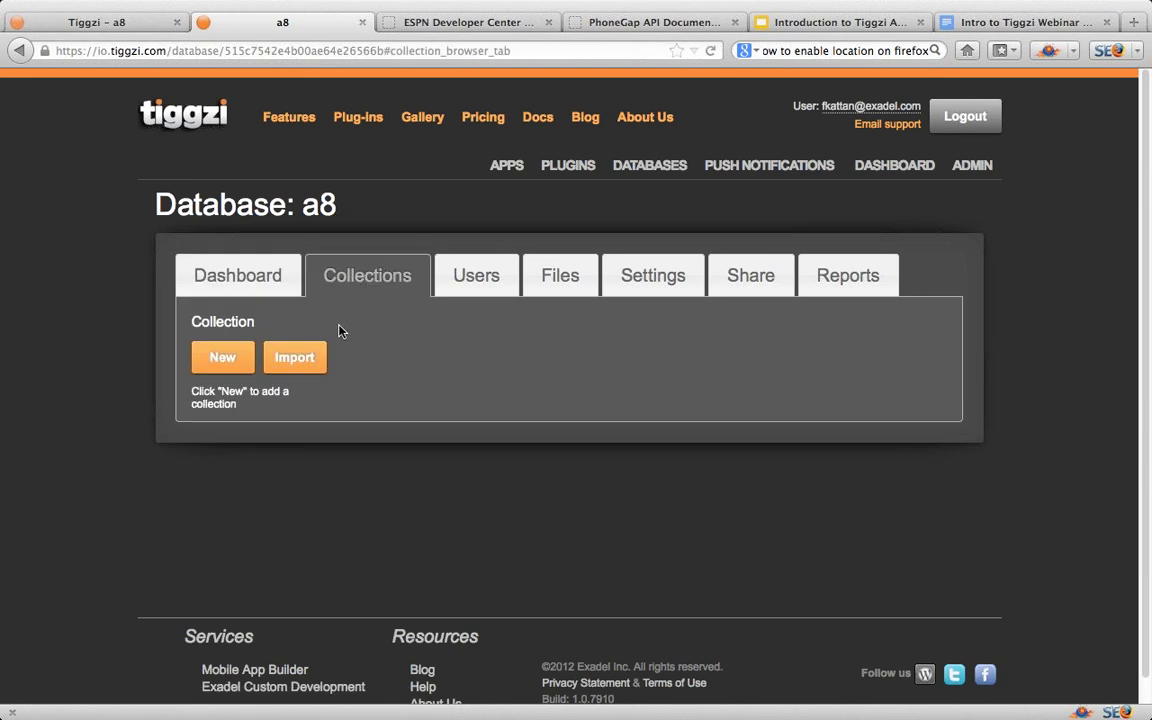
click(221, 366)
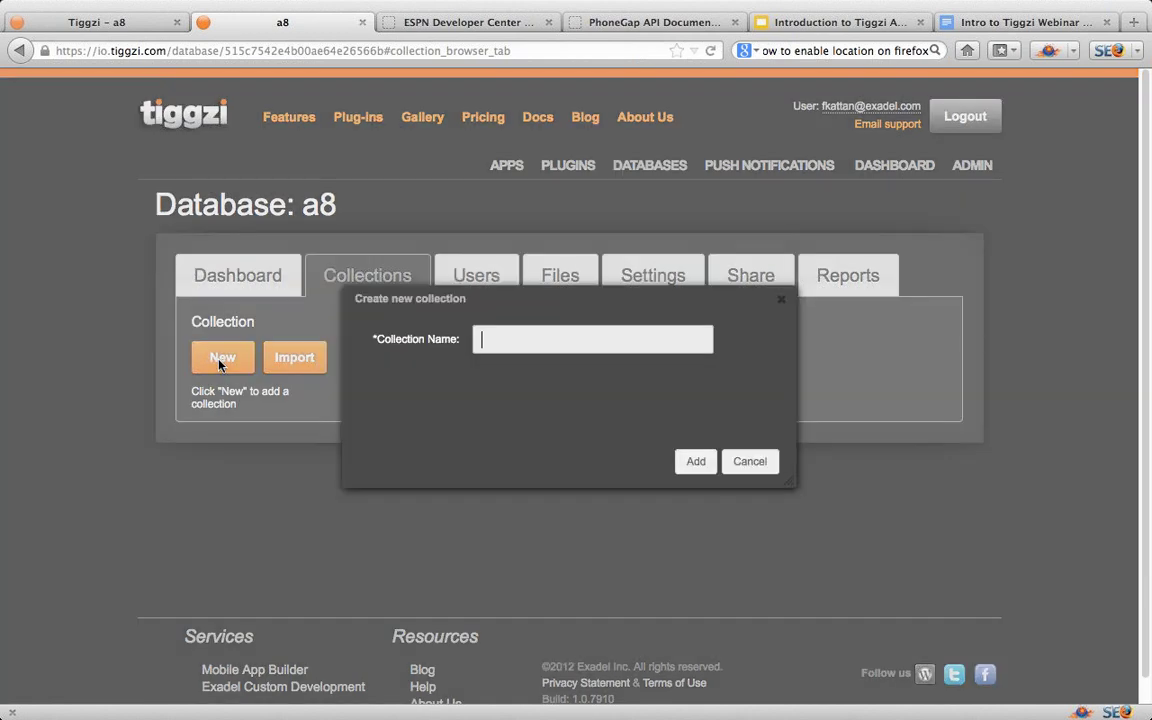
text(CustomerTab)
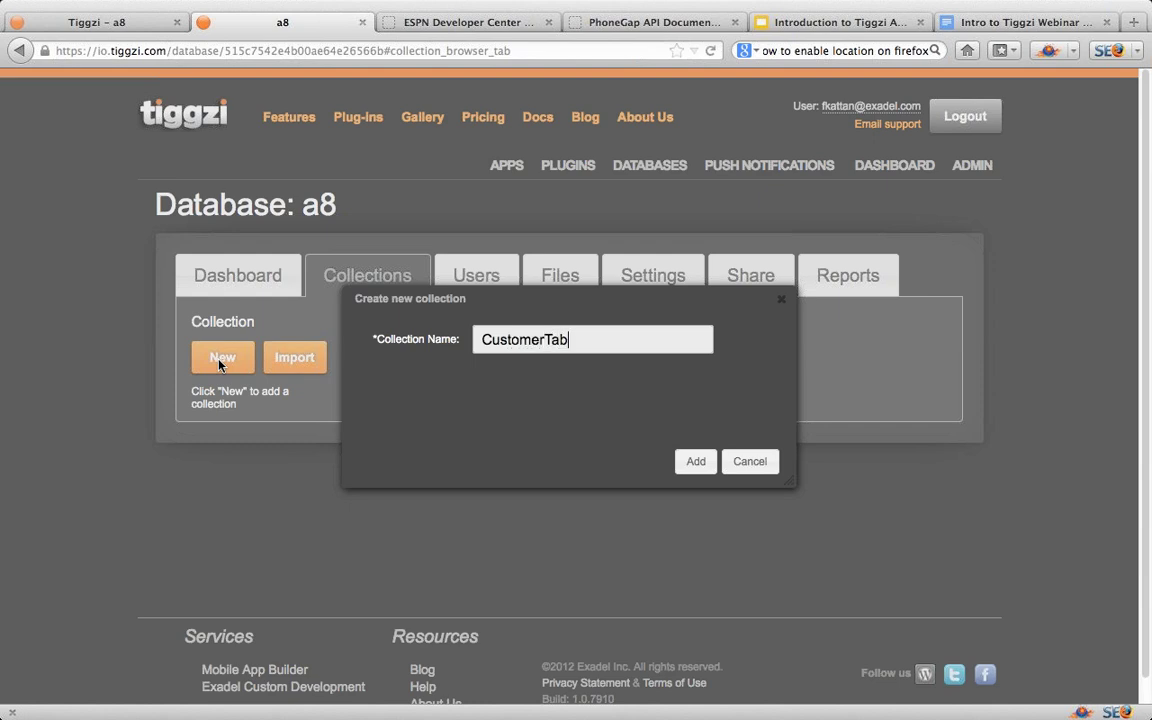
text(le)
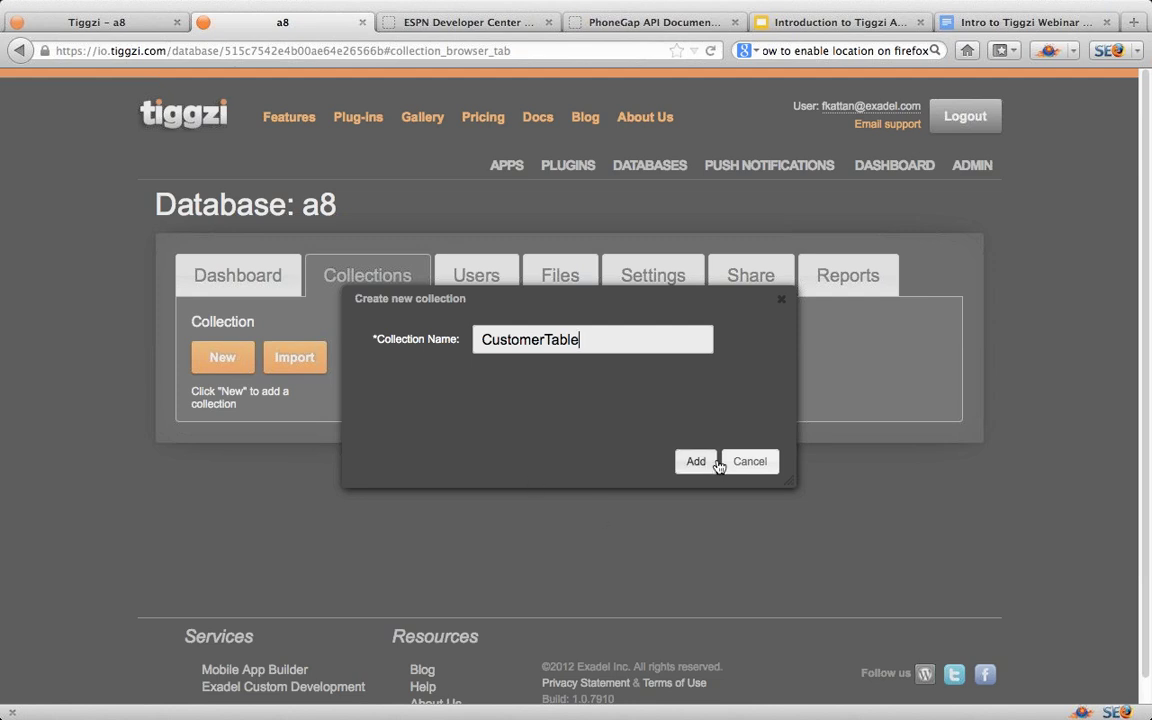
click(700, 463)
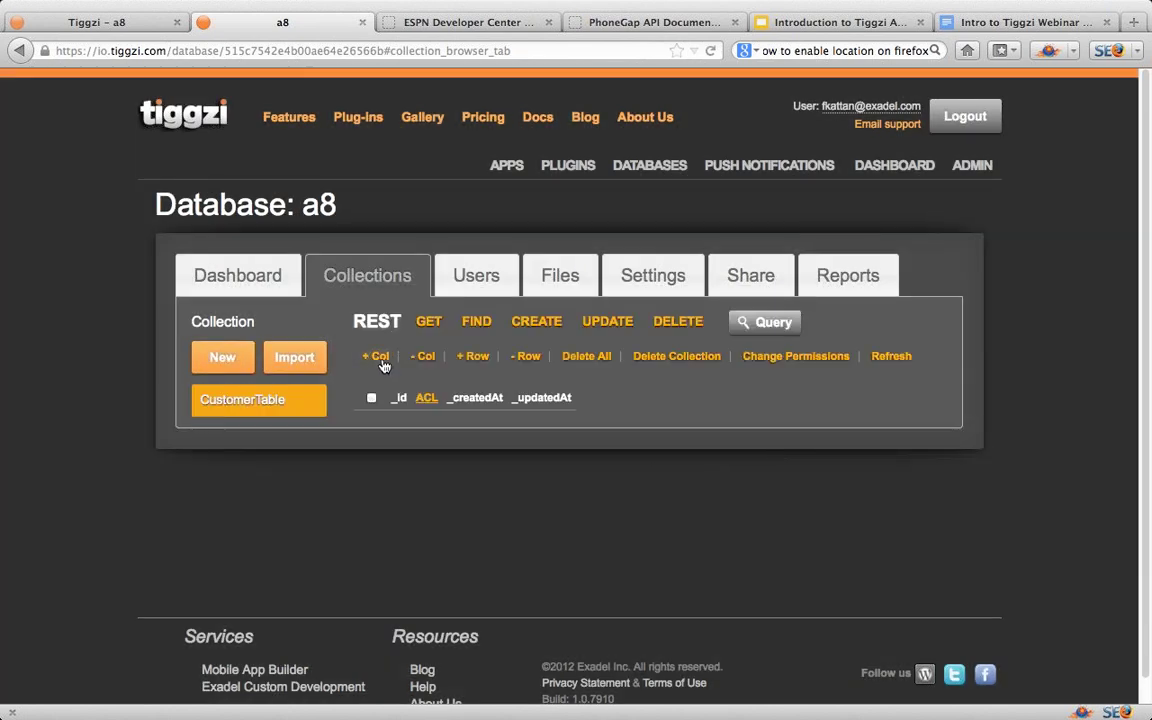
Step: Add string columns Name and ZipCode to CustomerTable
click(383, 362)
text(Name)
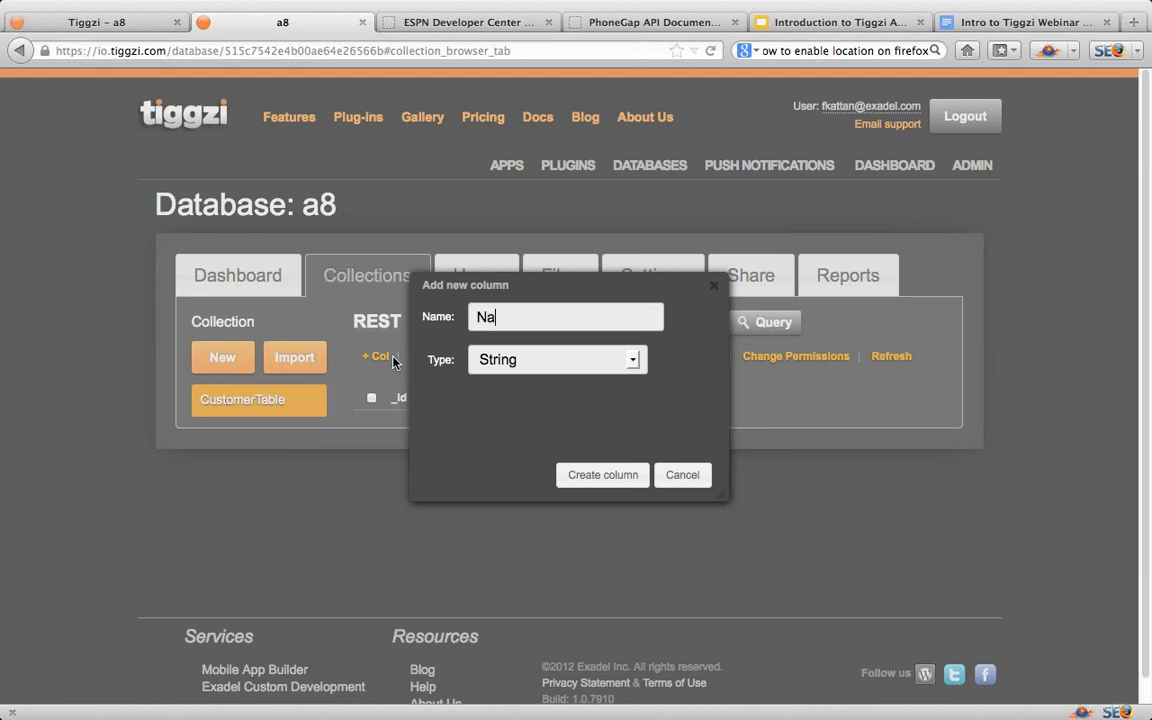
click(602, 477)
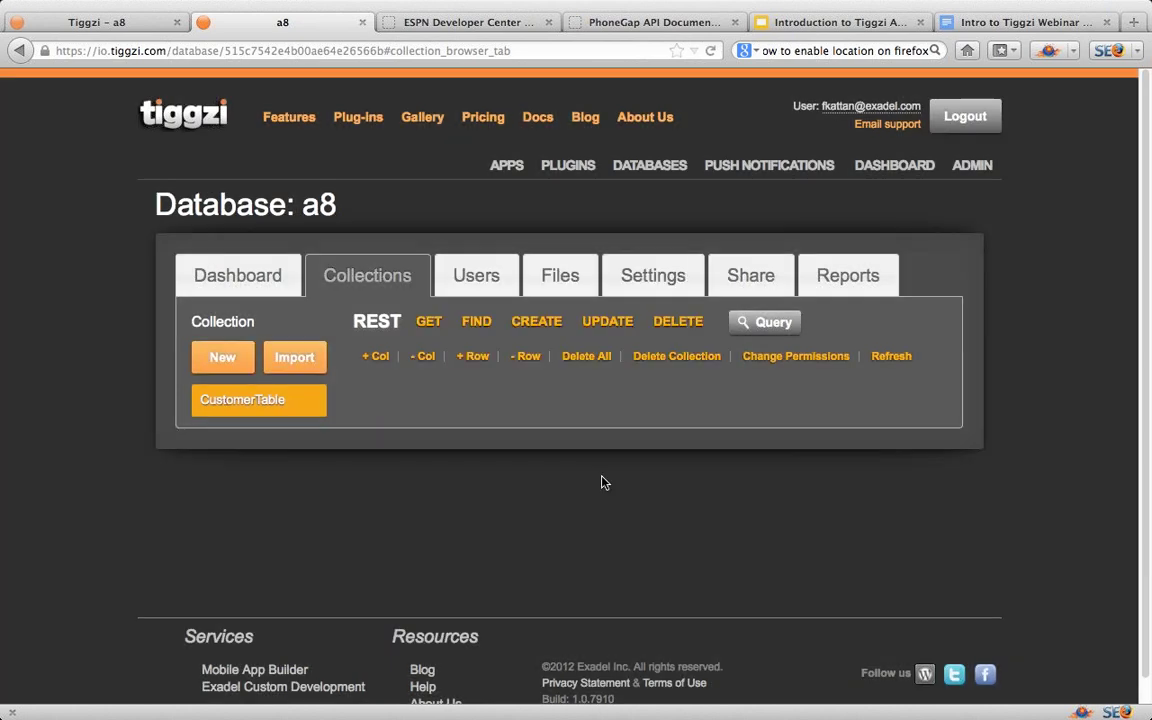
click(383, 362)
text(Z)
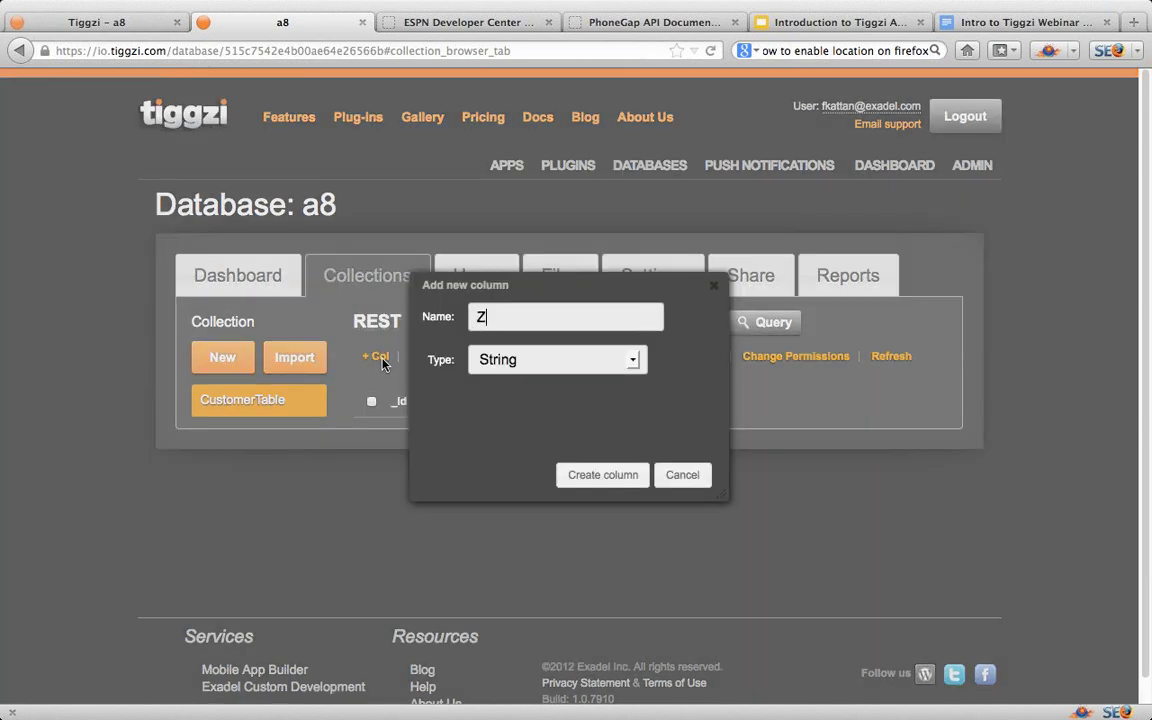
text(ipCode)
click(603, 475)
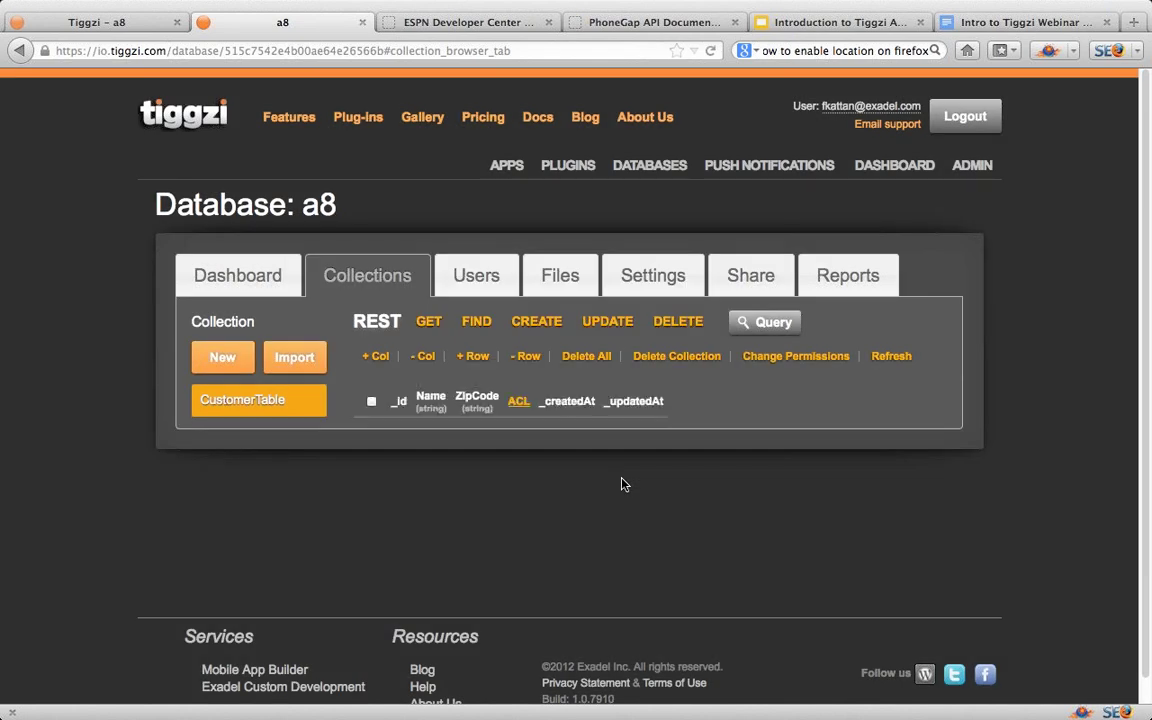
Step: Add a CustomerTable record for John with zip code 12345
click(471, 358)
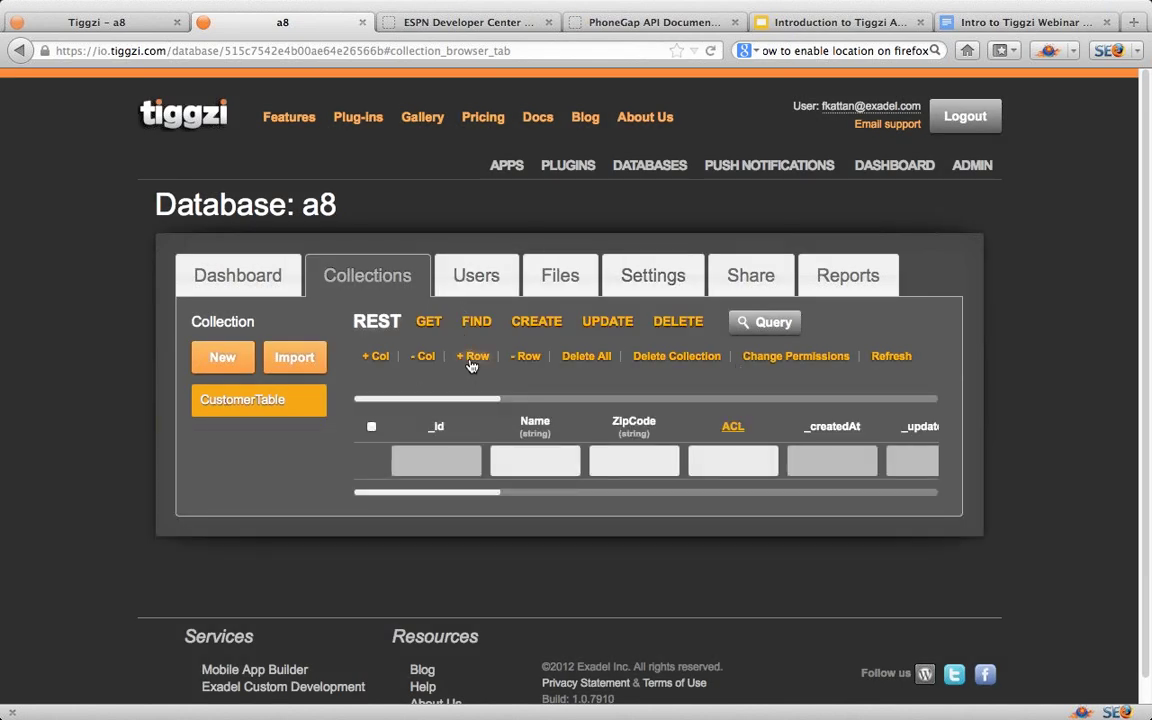
click(536, 464)
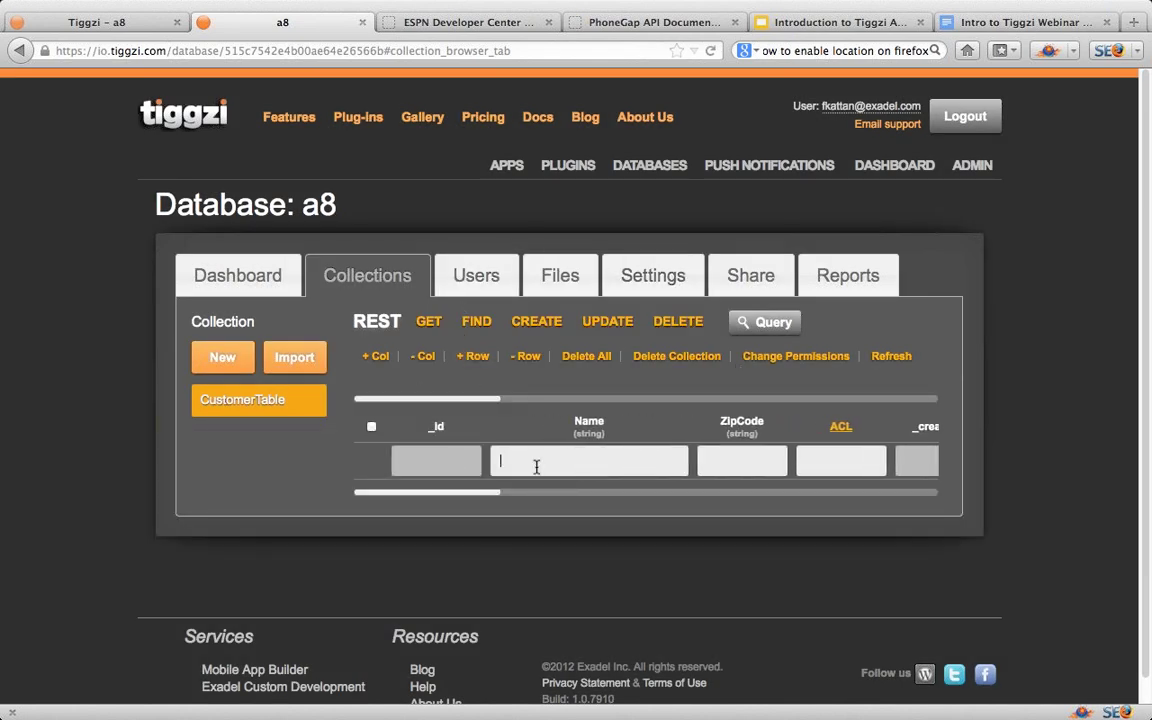
text(John)
click(745, 462)
text(123)
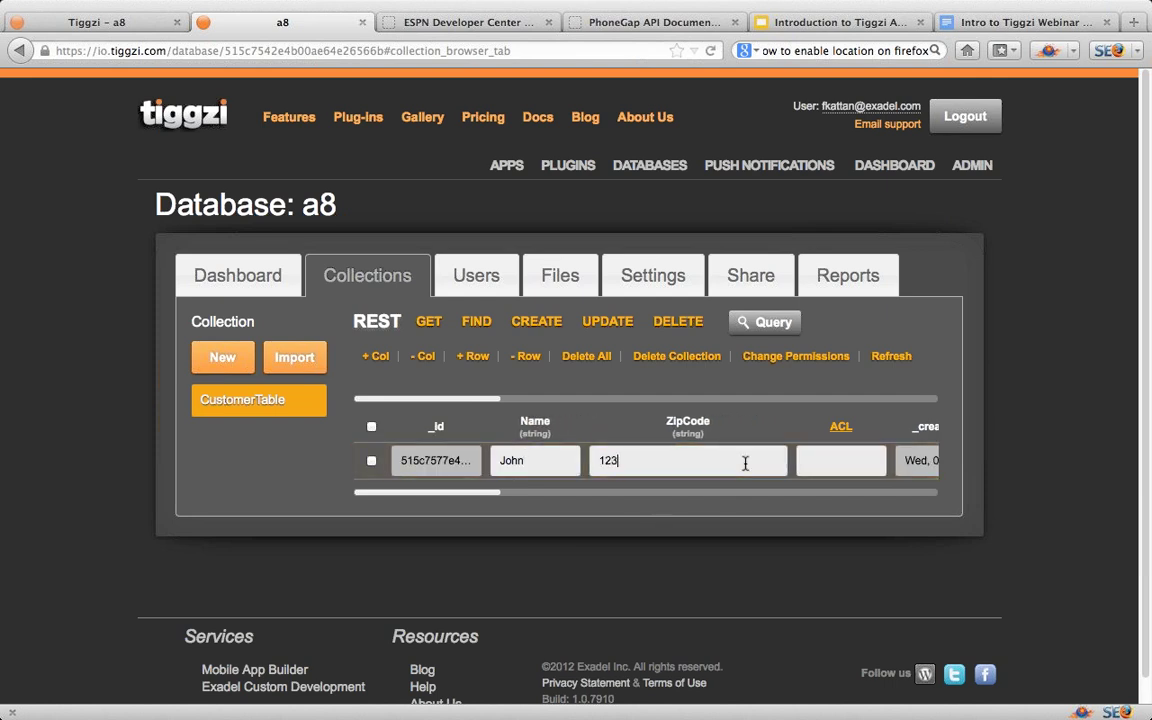
text(45)
Step: Add a second record, Peter with zip code 67890, and return to the project
click(471, 358)
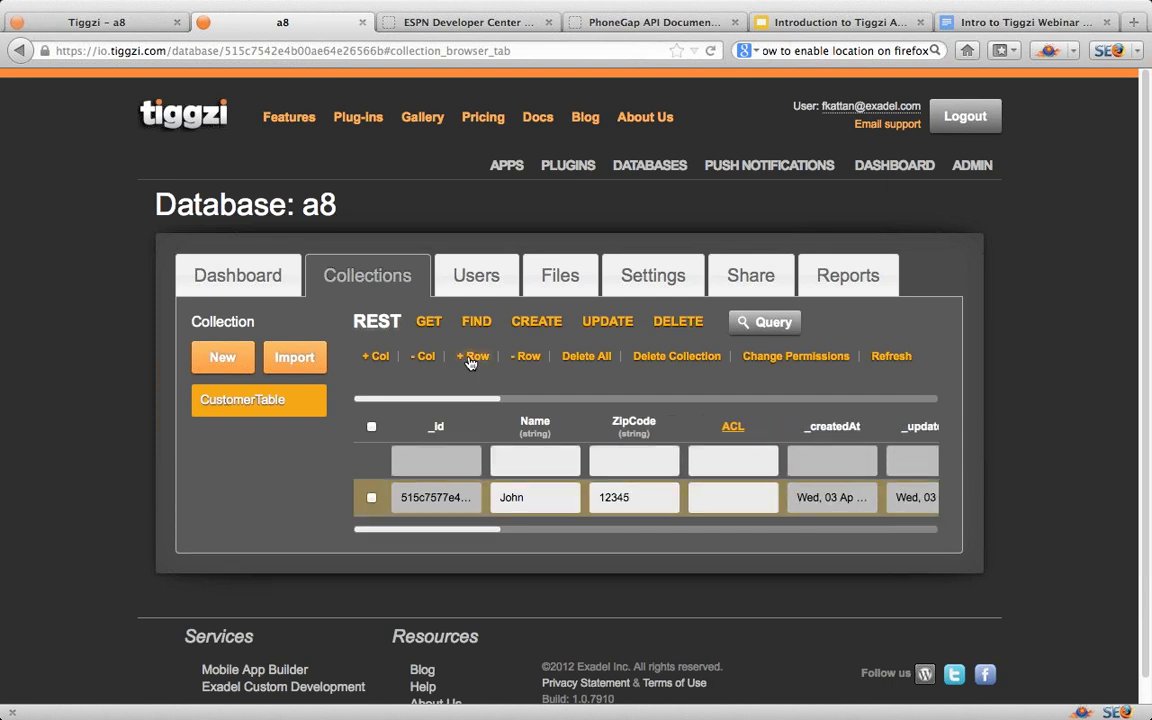
click(525, 461)
text(Peter)
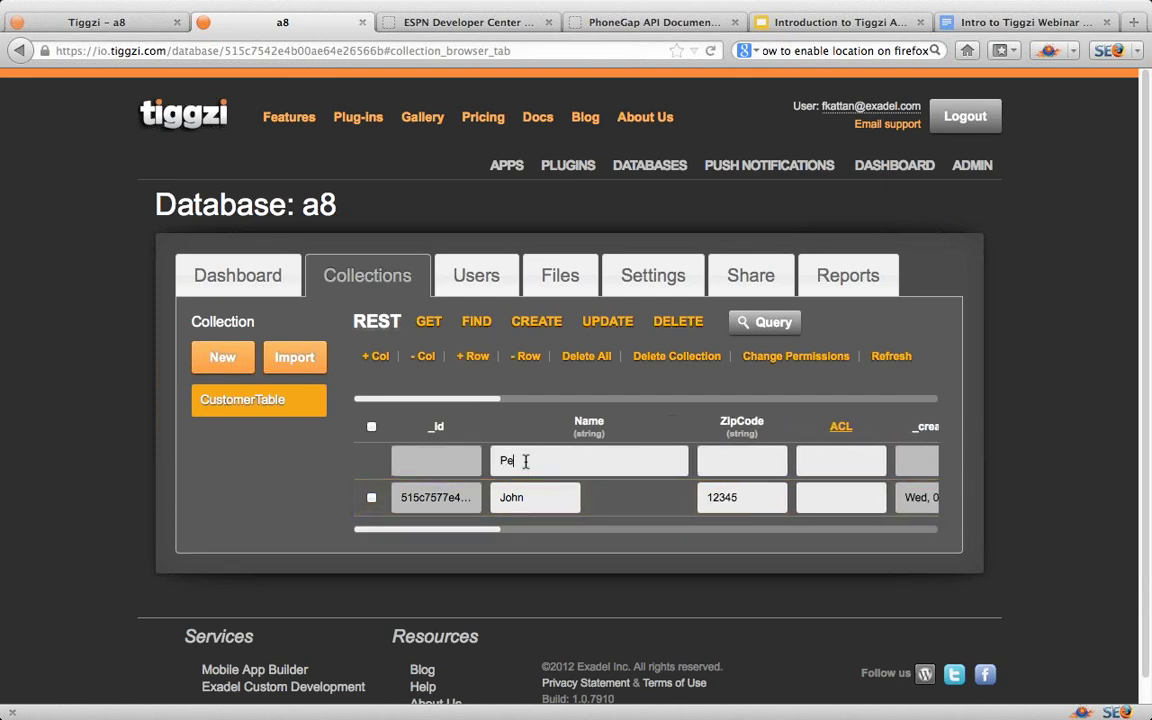
click(732, 461)
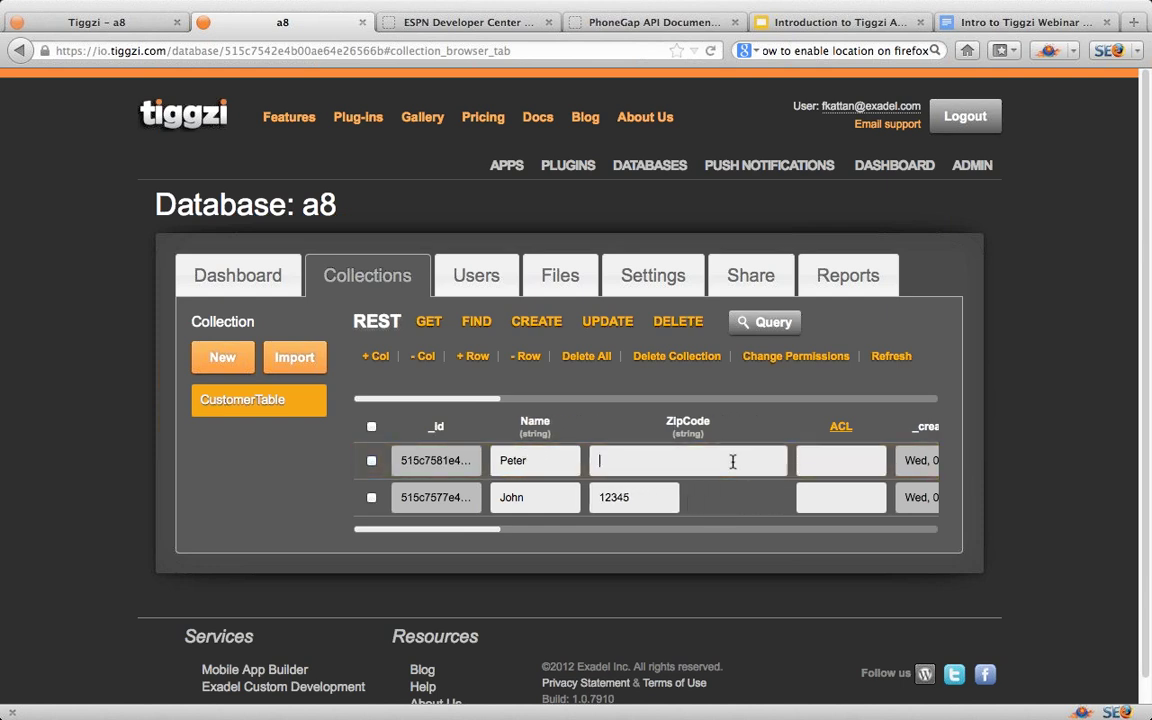
text(67890)
click(639, 503)
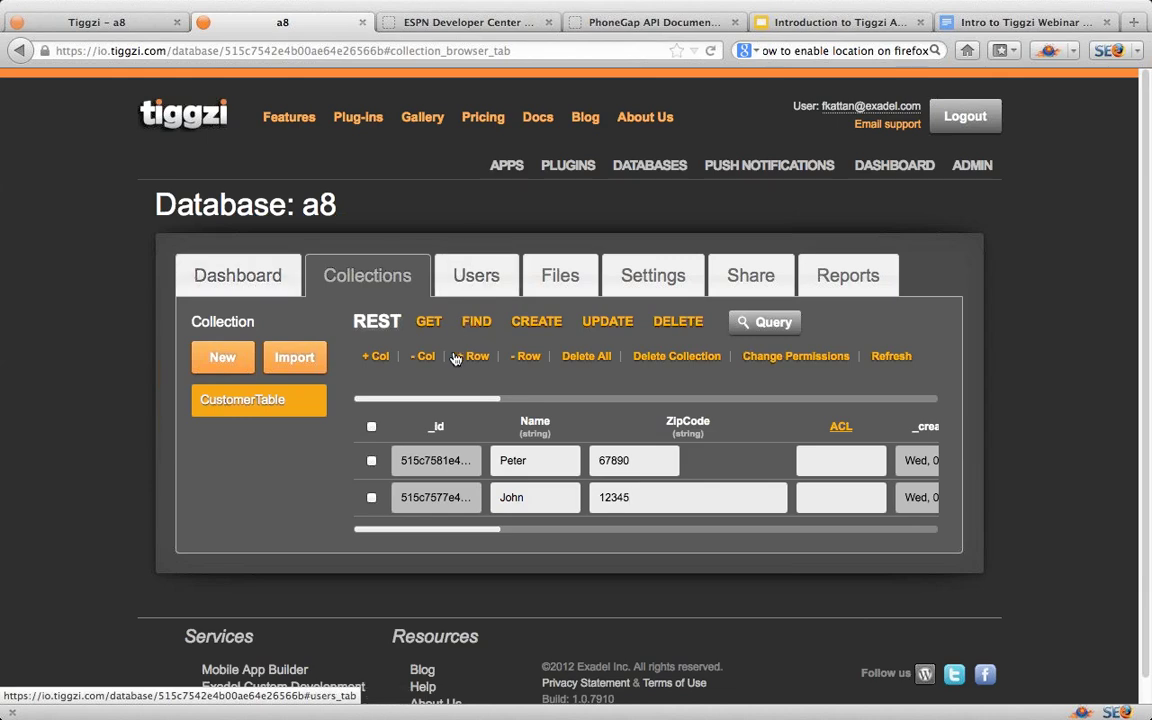
click(108, 22)
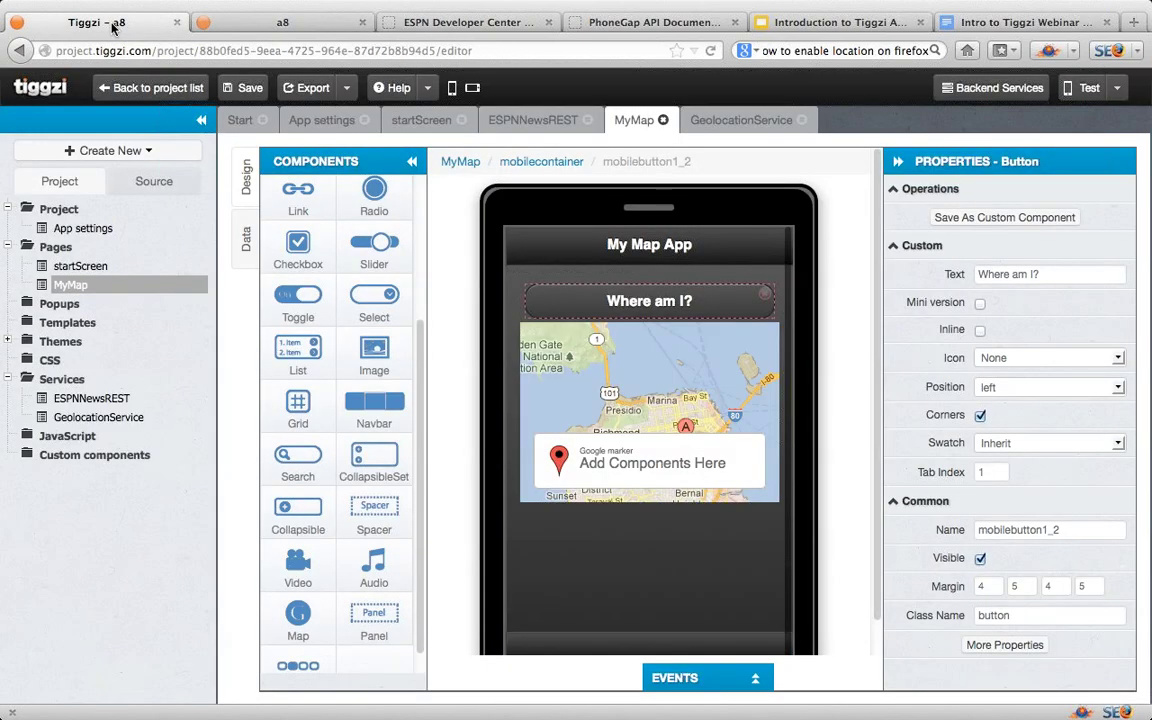
Step: Import the CustomerTable List service from database a8 into the project
click(148, 151)
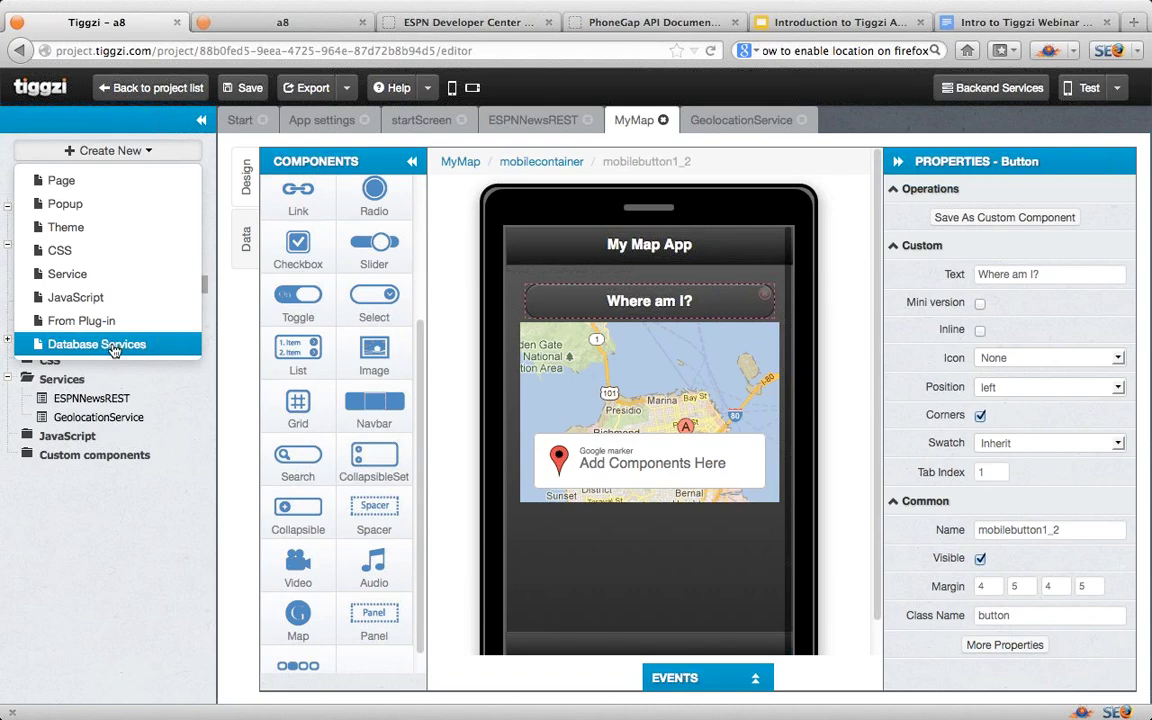
click(113, 346)
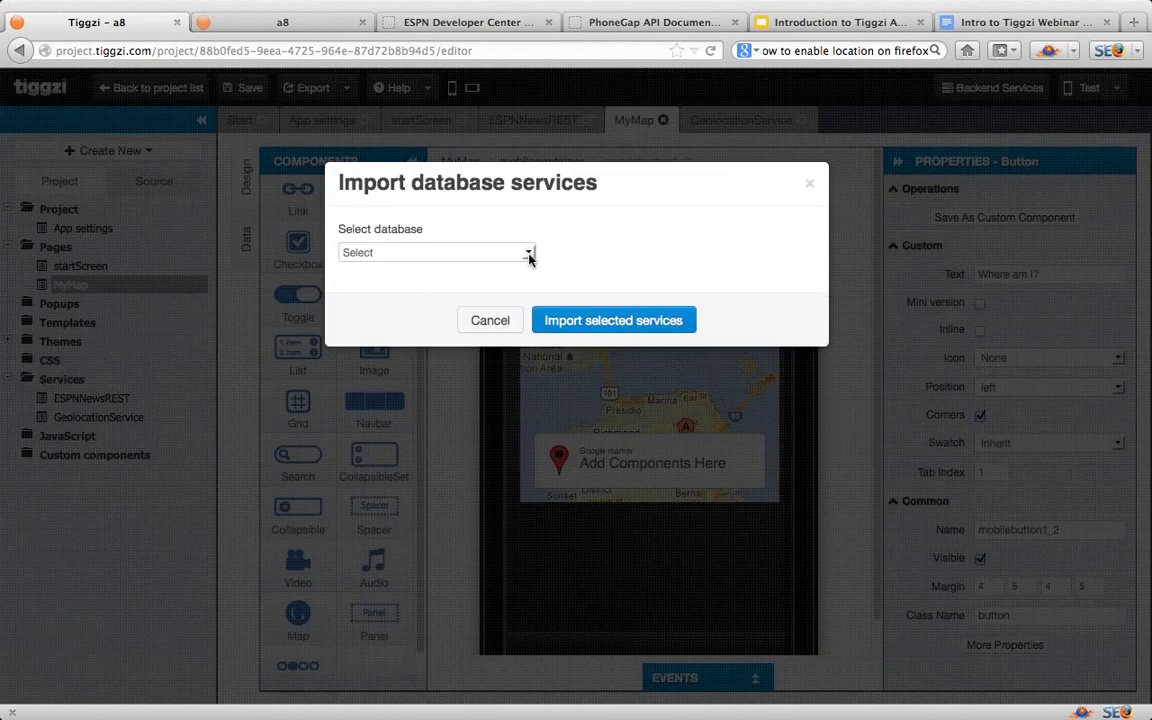
click(530, 256)
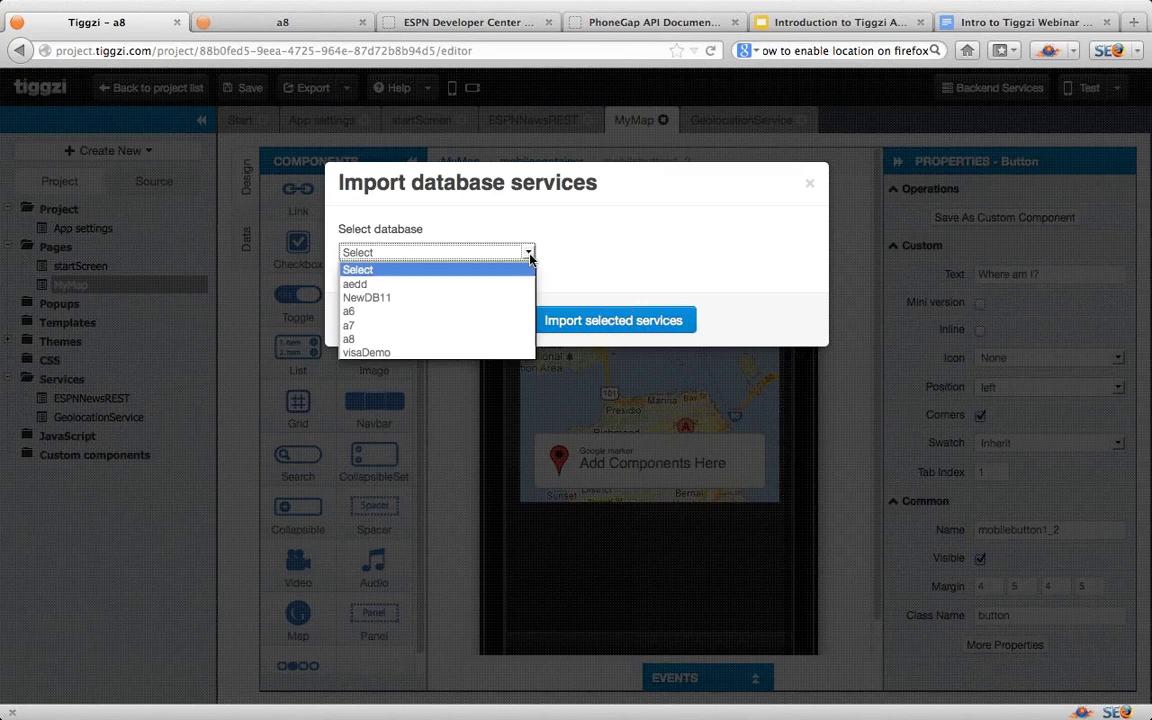
click(399, 340)
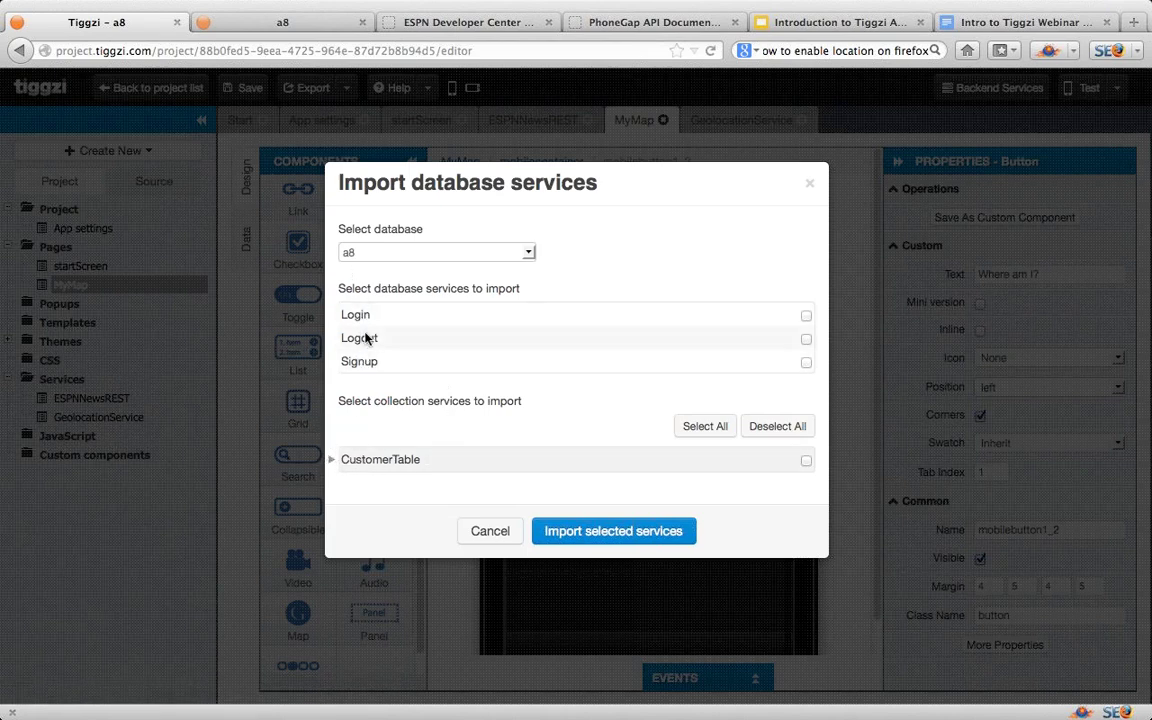
click(332, 460)
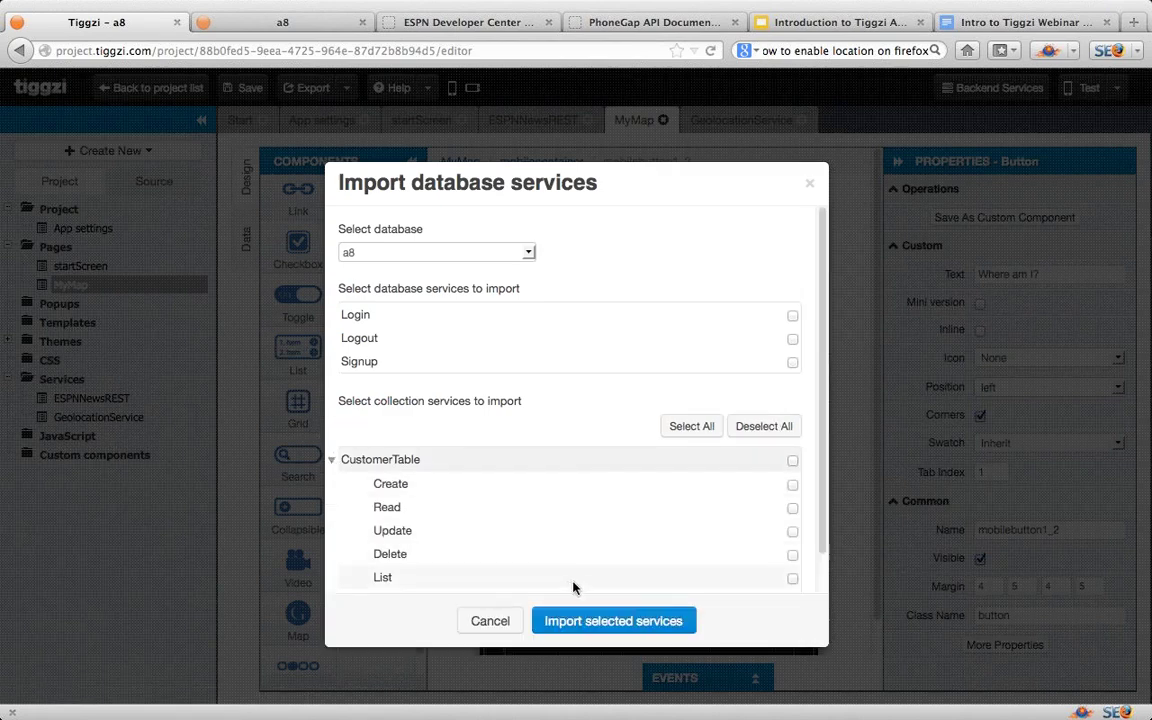
click(793, 580)
click(630, 623)
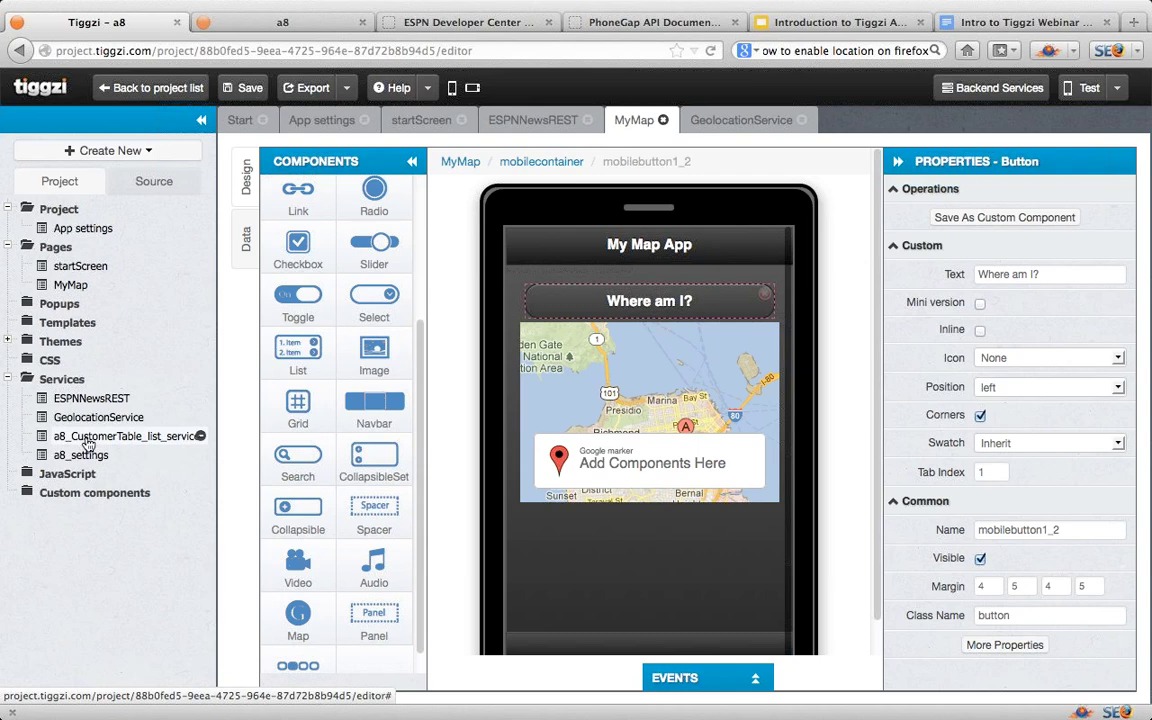
Step: Review the CustomerTable list service's response parameters, then open startScreen
click(86, 437)
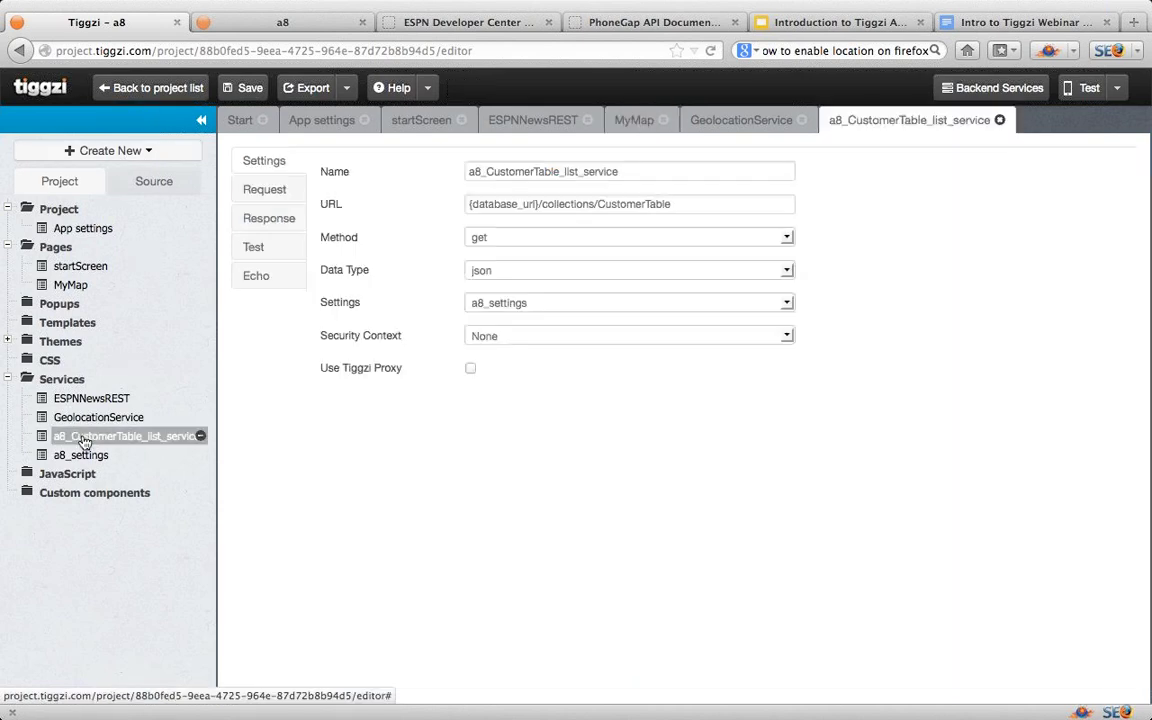
click(275, 224)
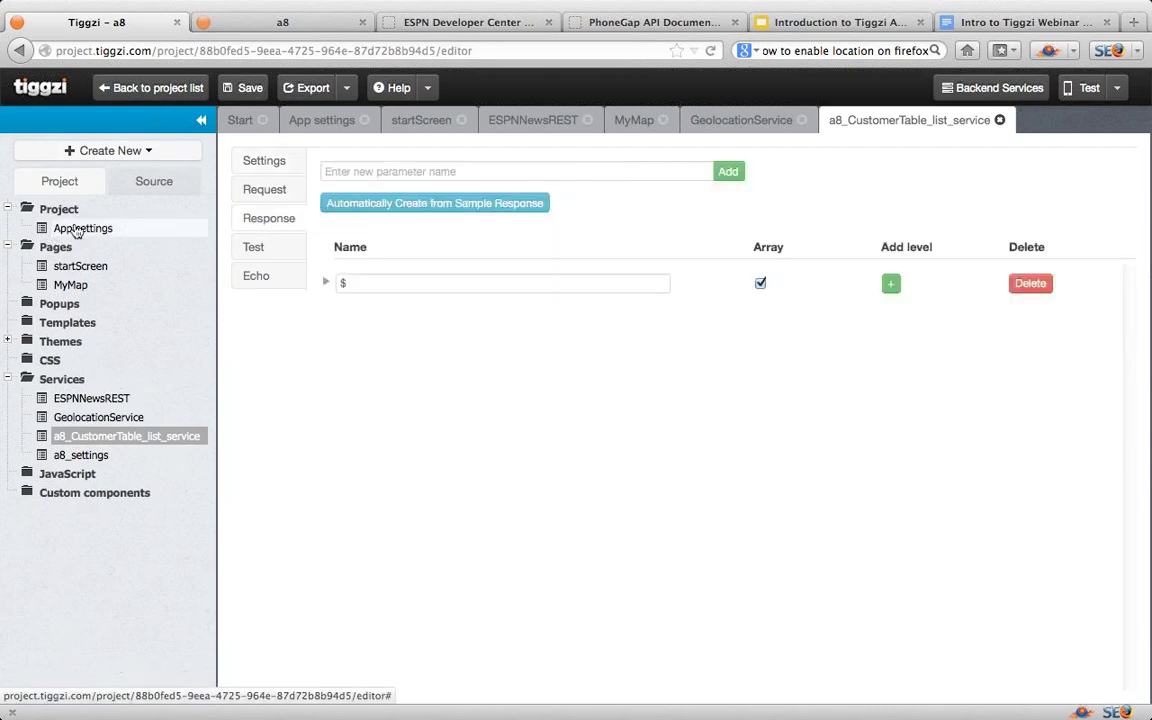
click(78, 265)
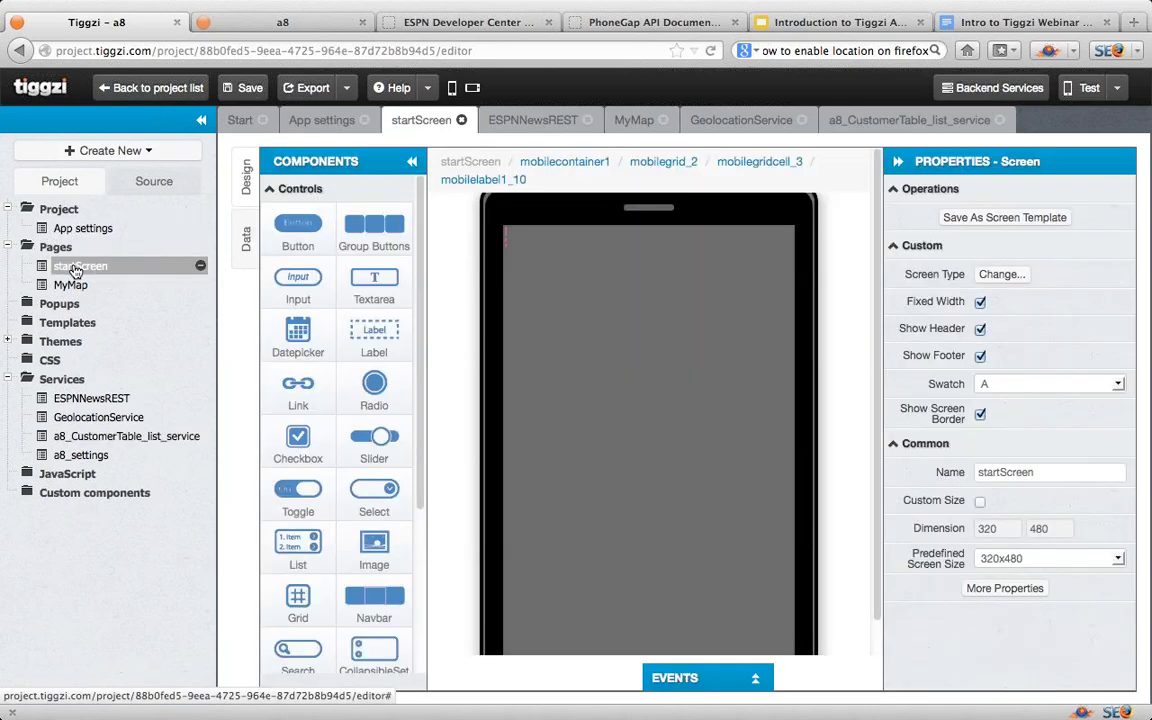
Step: Create a new blank page named MyDB
click(152, 150)
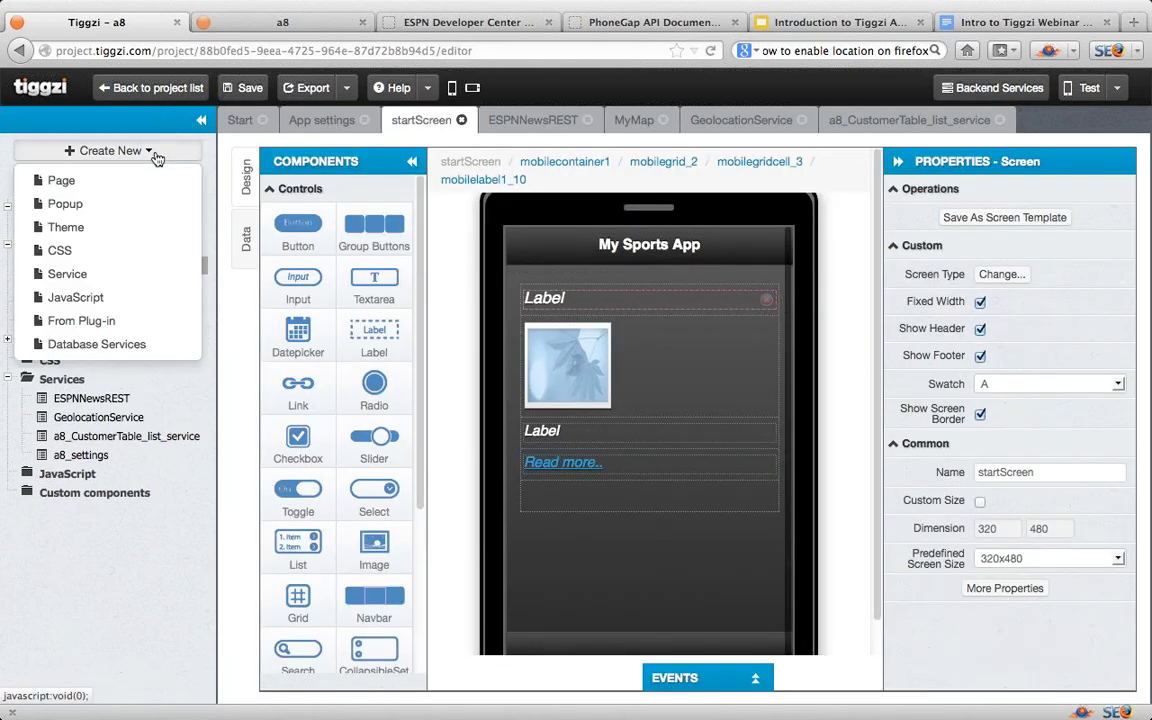
click(133, 181)
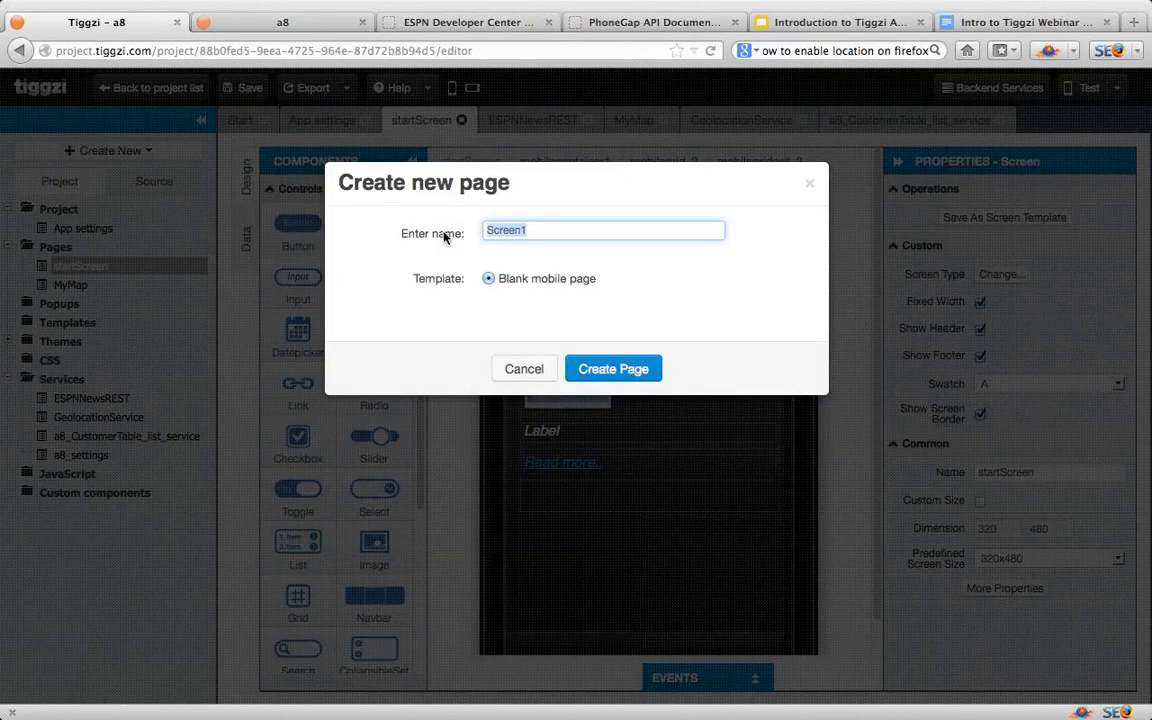
text(N)
key(BackSpace)
text(MyDB)
click(613, 370)
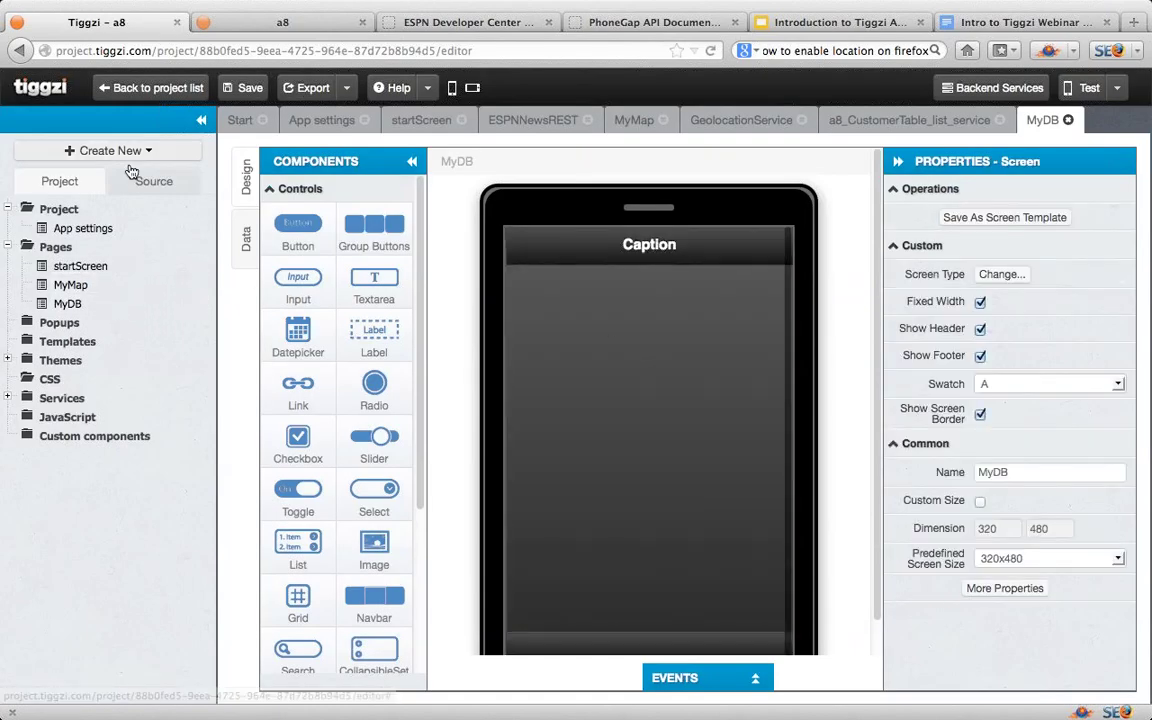
Step: Set MyDB as the app's start page in App settings
click(78, 230)
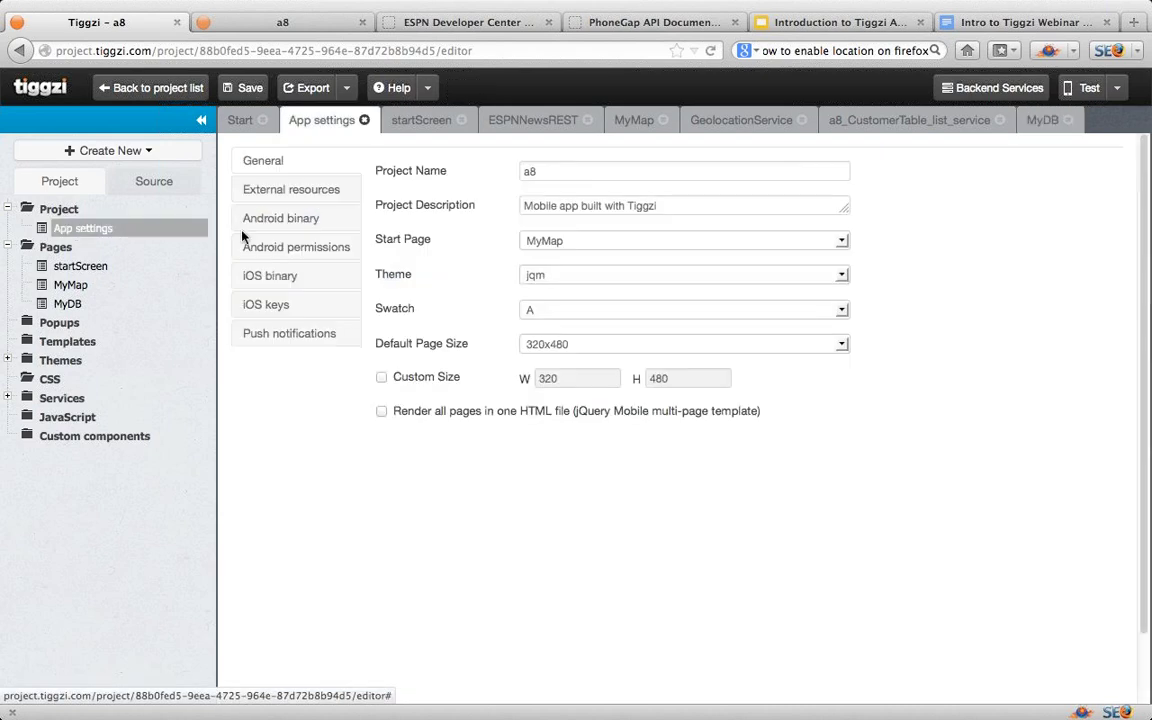
click(841, 240)
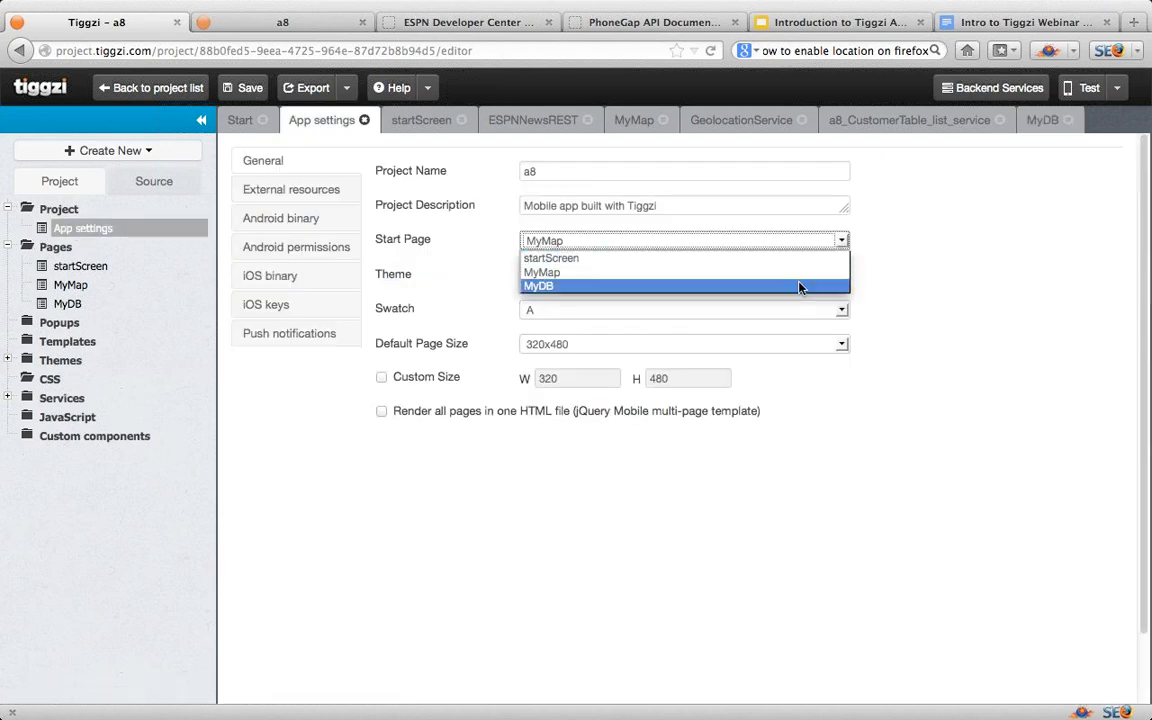
click(800, 286)
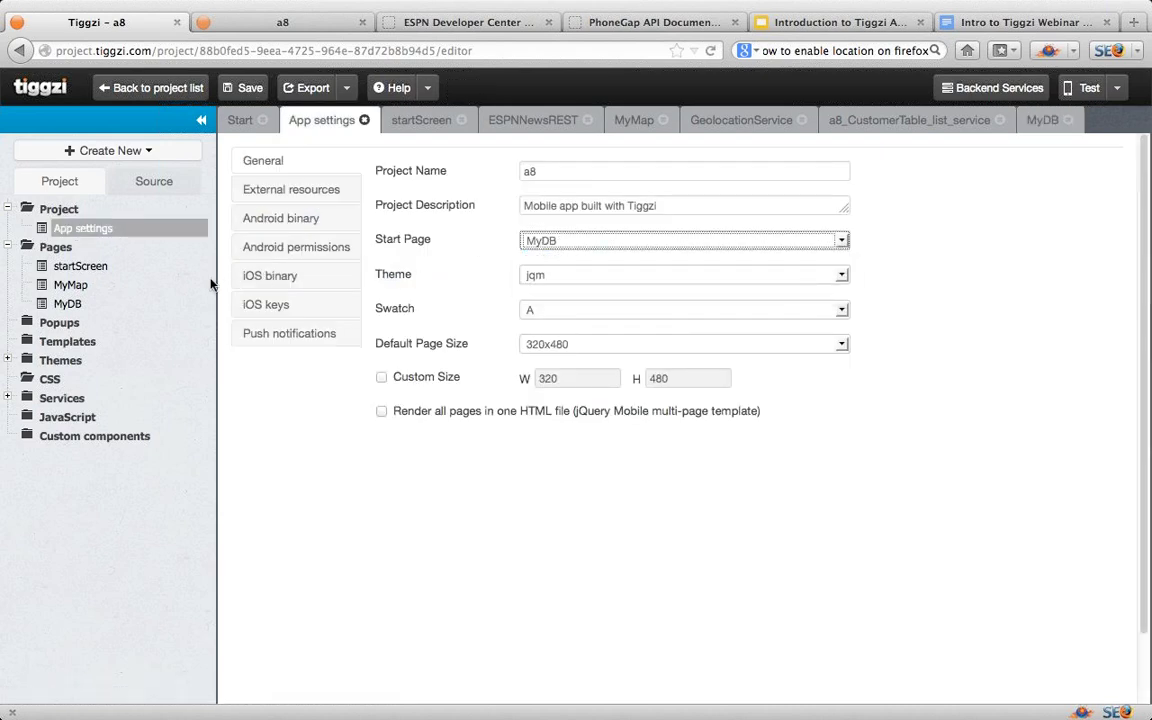
Step: Replace the MyDB header text Caption with 'My DB App'
click(70, 304)
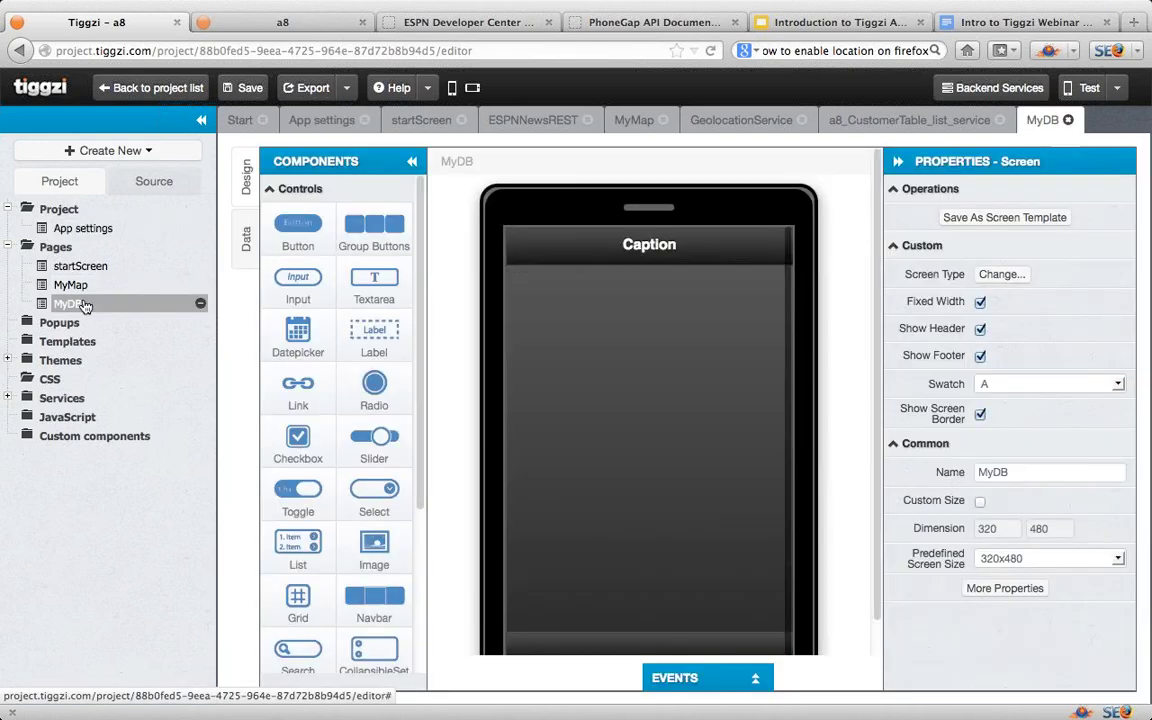
click(662, 250)
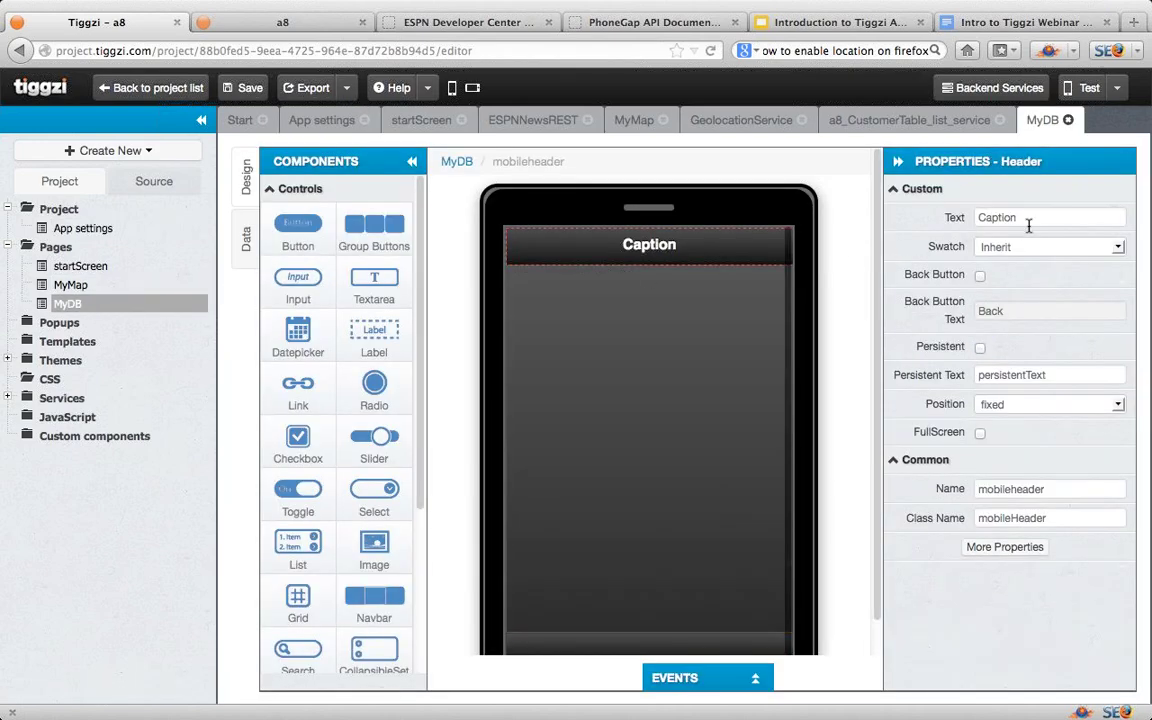
drag(1028, 220, 948, 218)
text(My)
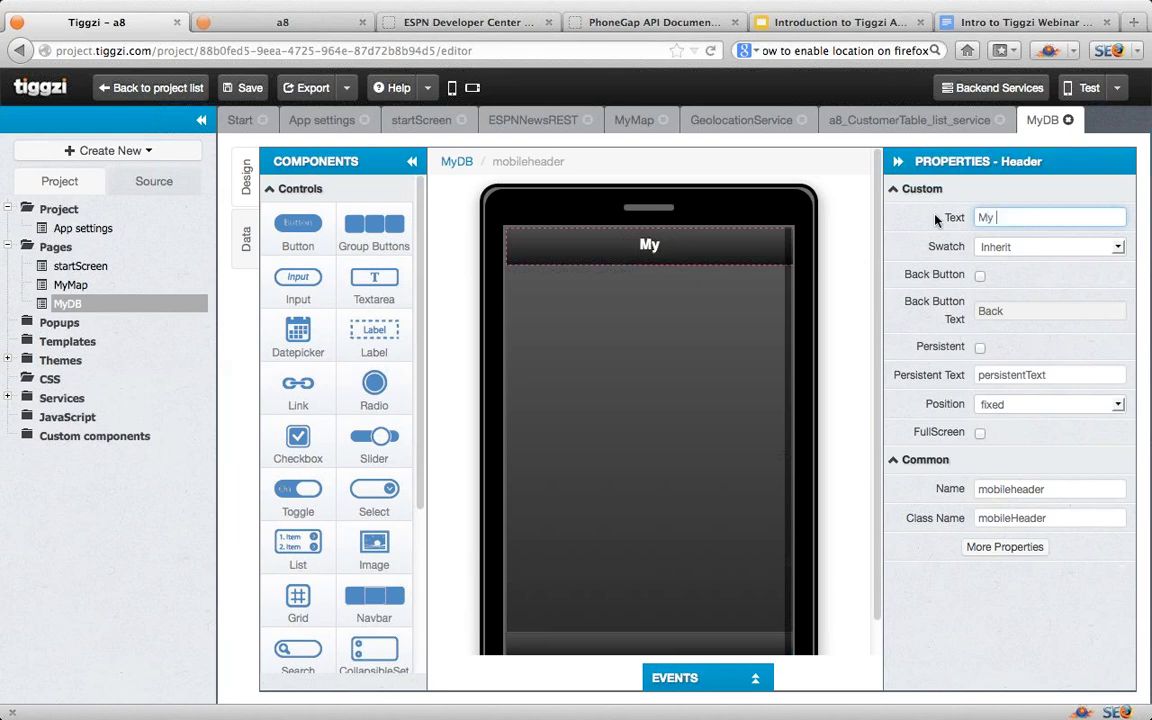
text( DB App)
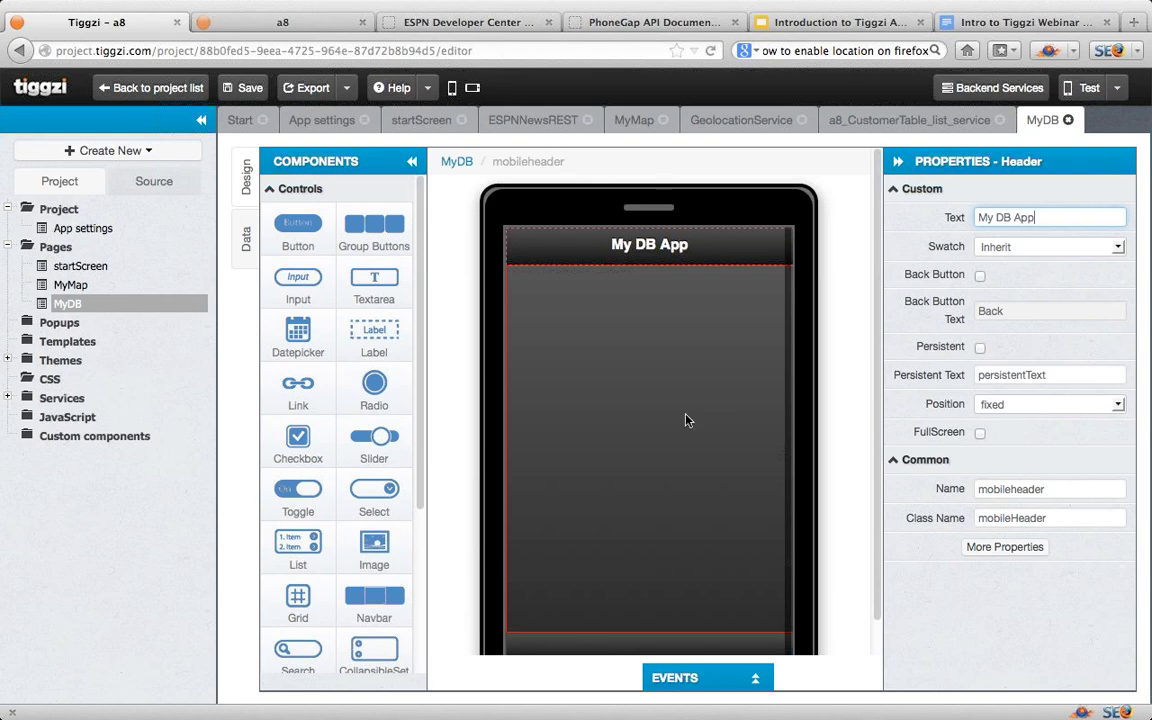
Step: Add a 1-row, 2-column grid to MyDB with a Label in each cell
drag(298, 596, 645, 311)
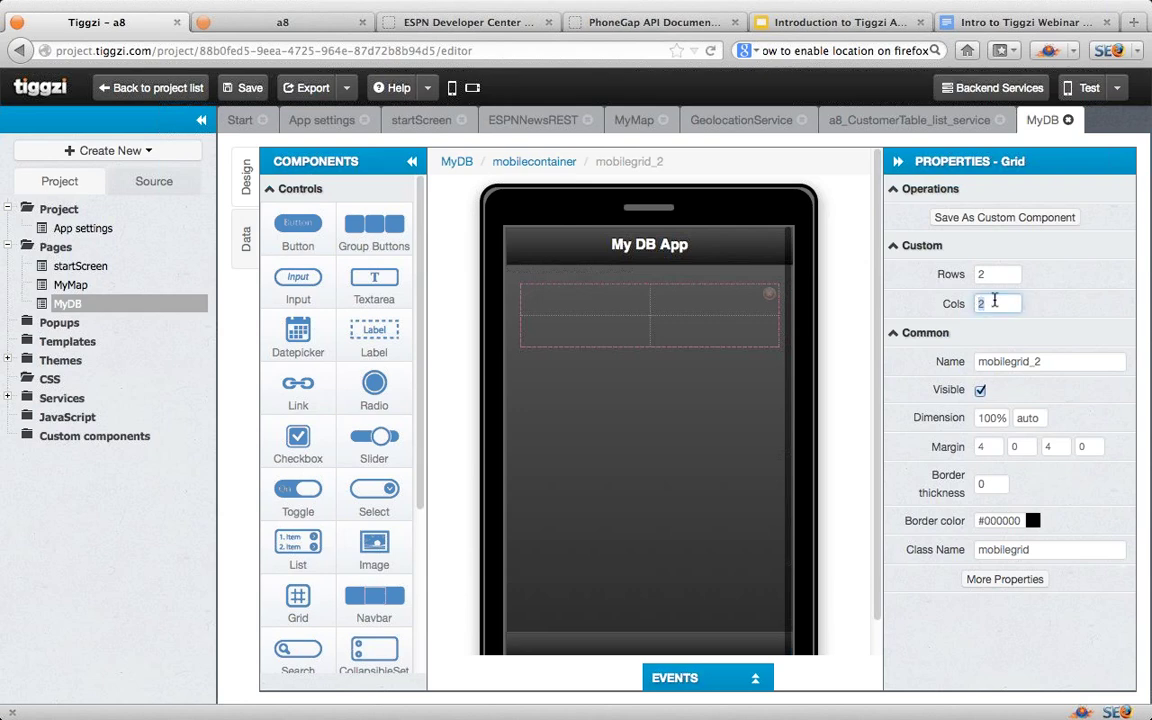
click(946, 276)
text(1)
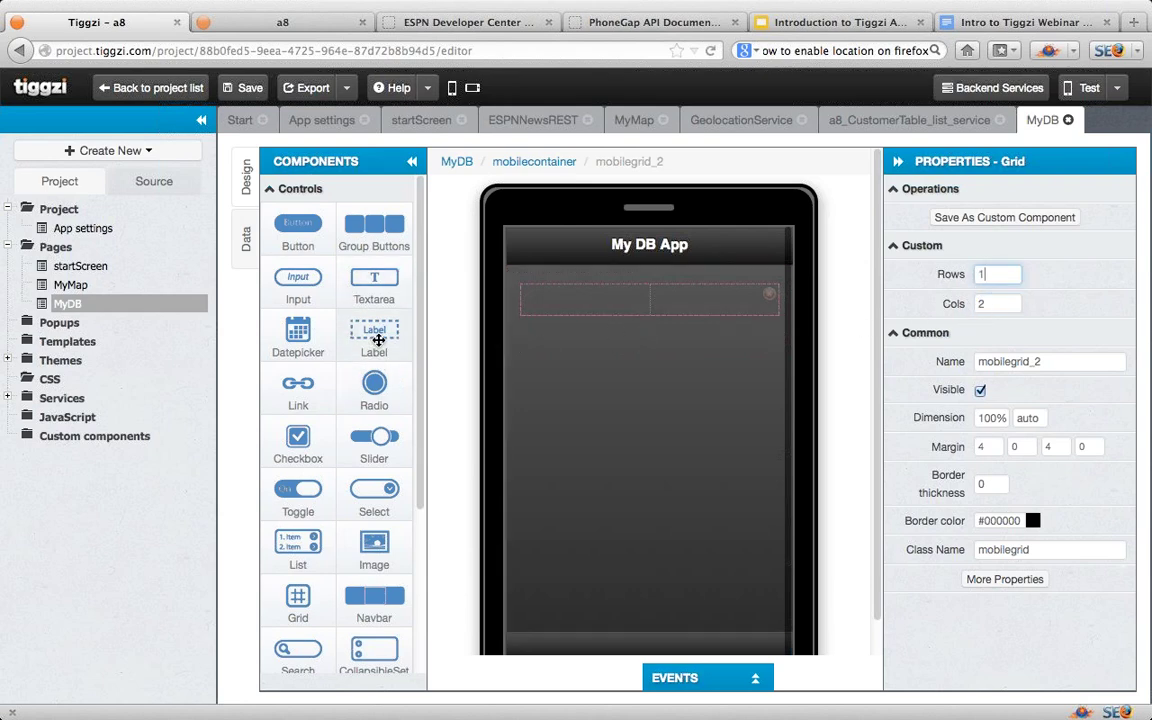
drag(378, 330, 556, 303)
drag(375, 329, 675, 305)
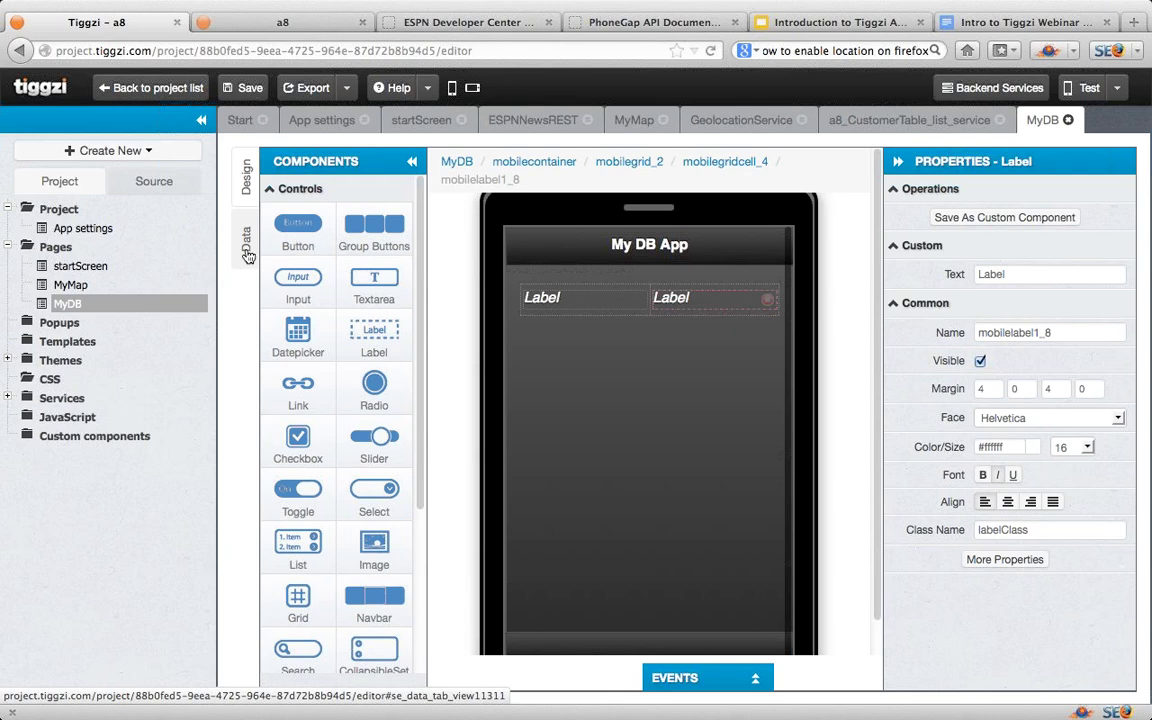
click(248, 256)
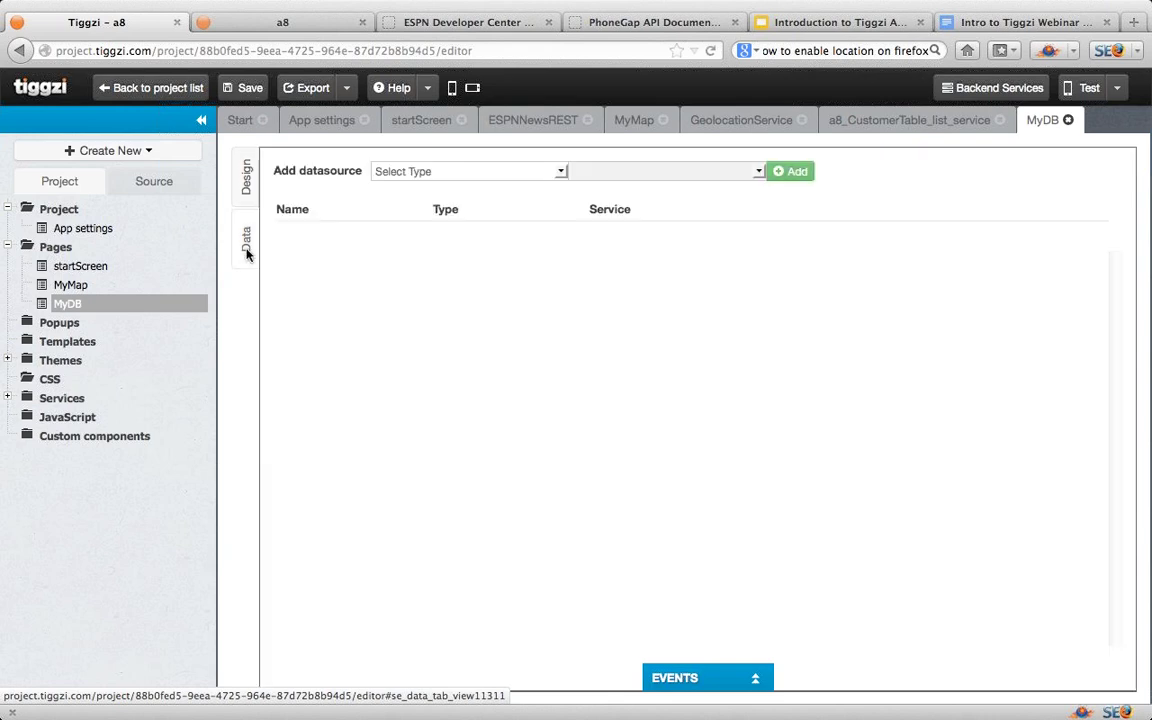
Step: Add a8_CustomerTable_list_service as a service datasource on MyDB
click(561, 172)
click(548, 217)
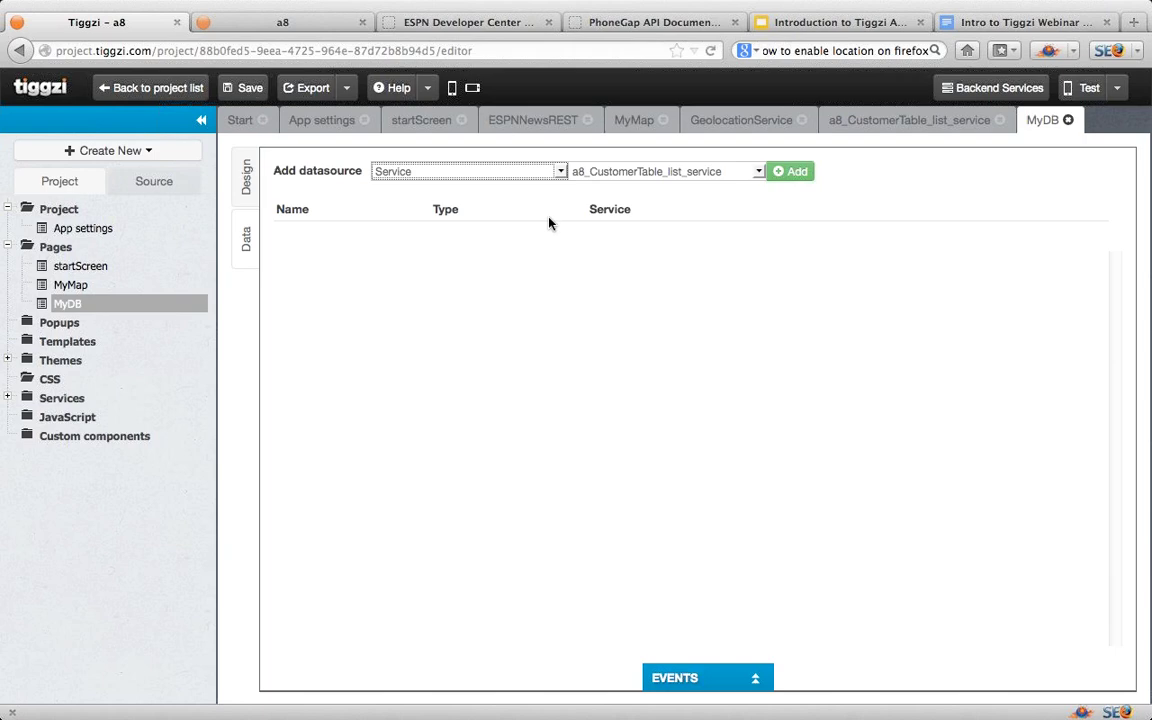
click(796, 179)
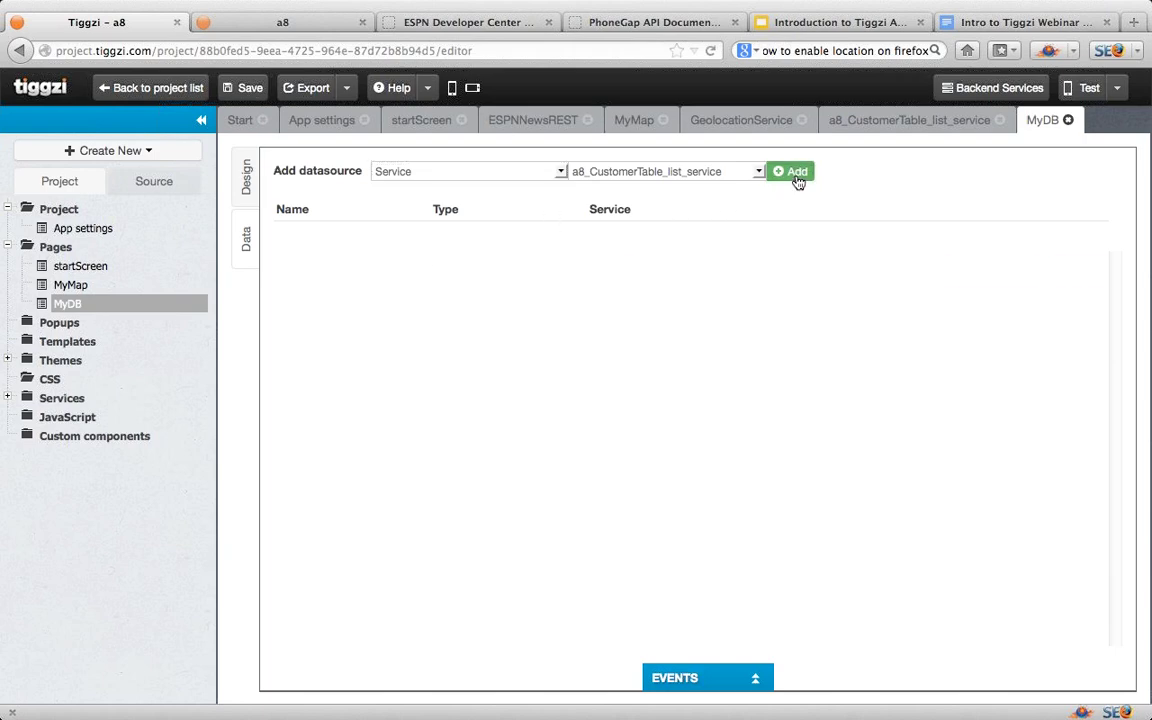
click(1004, 274)
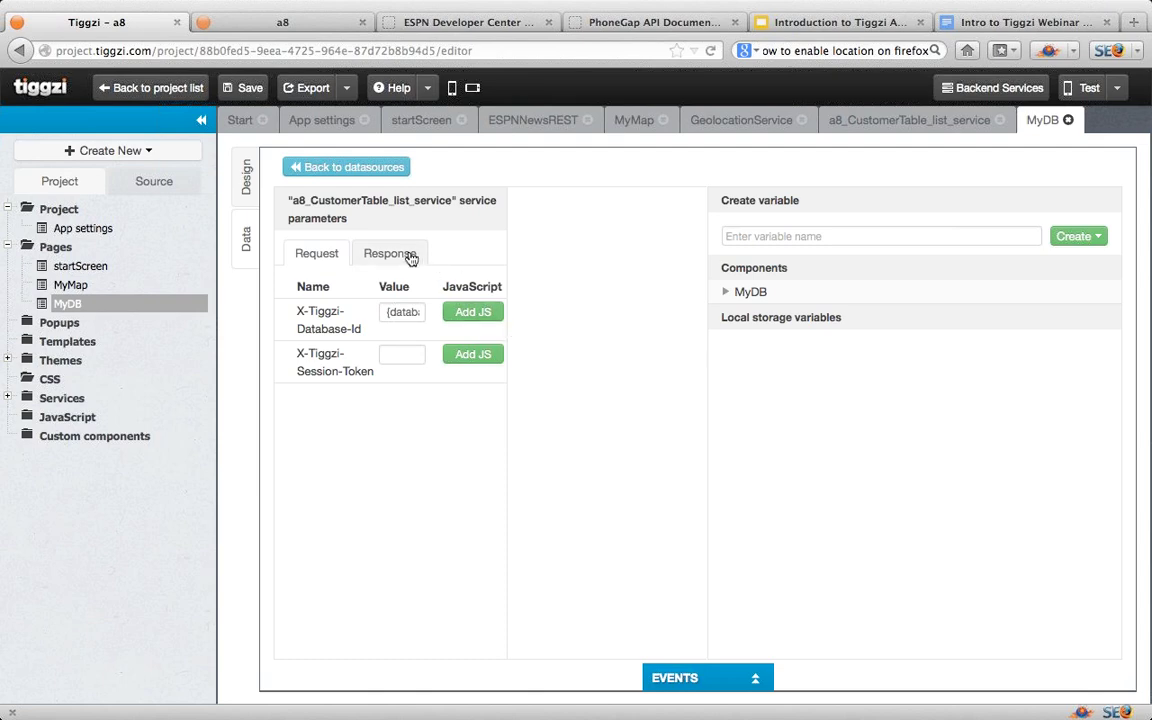
Step: Map Name and ZipCode to the two labels' Text and $ to mobilegrid_2
click(400, 254)
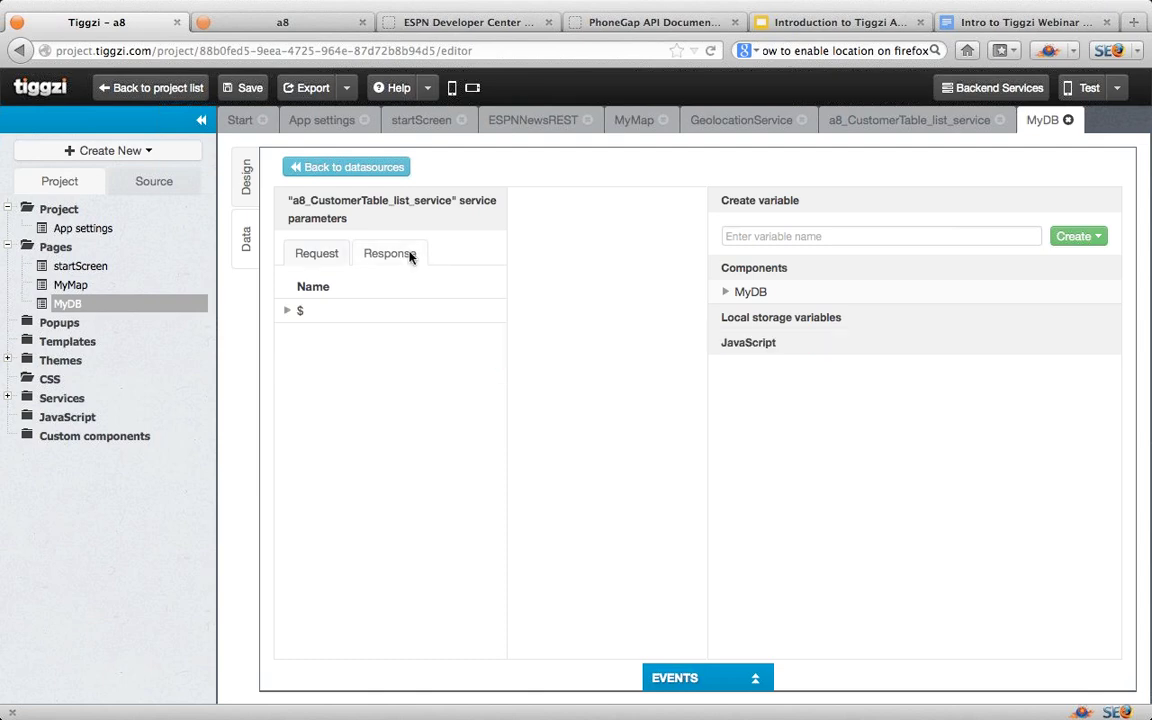
click(287, 312)
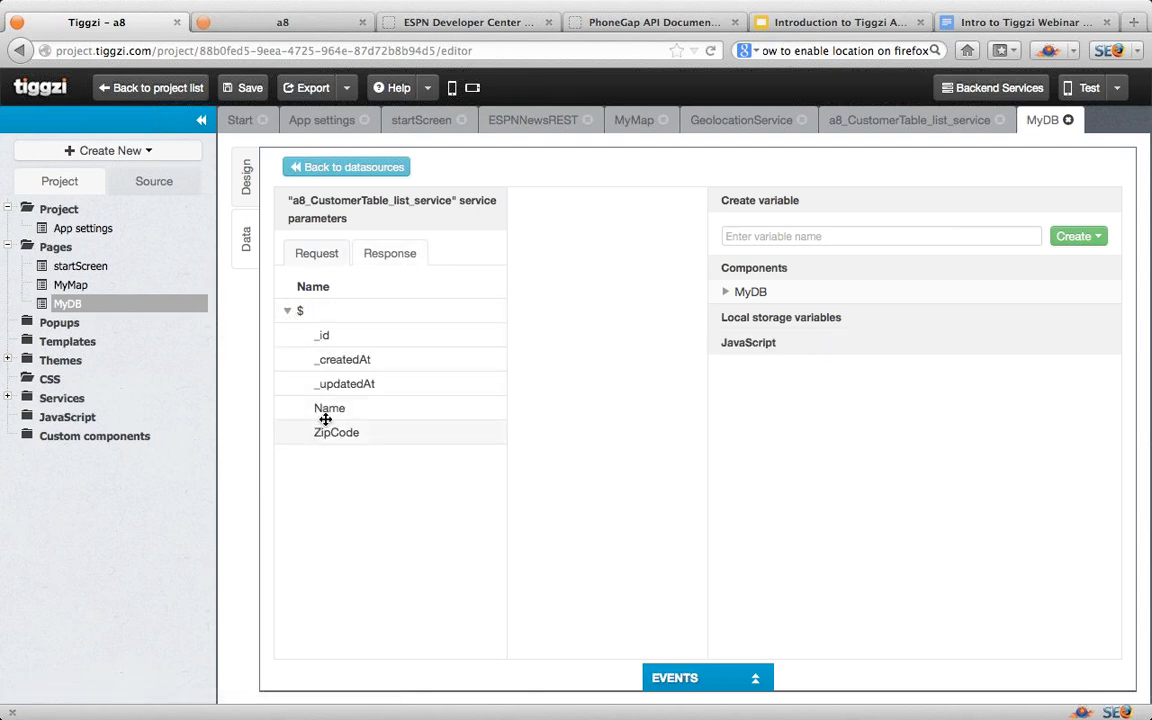
click(726, 297)
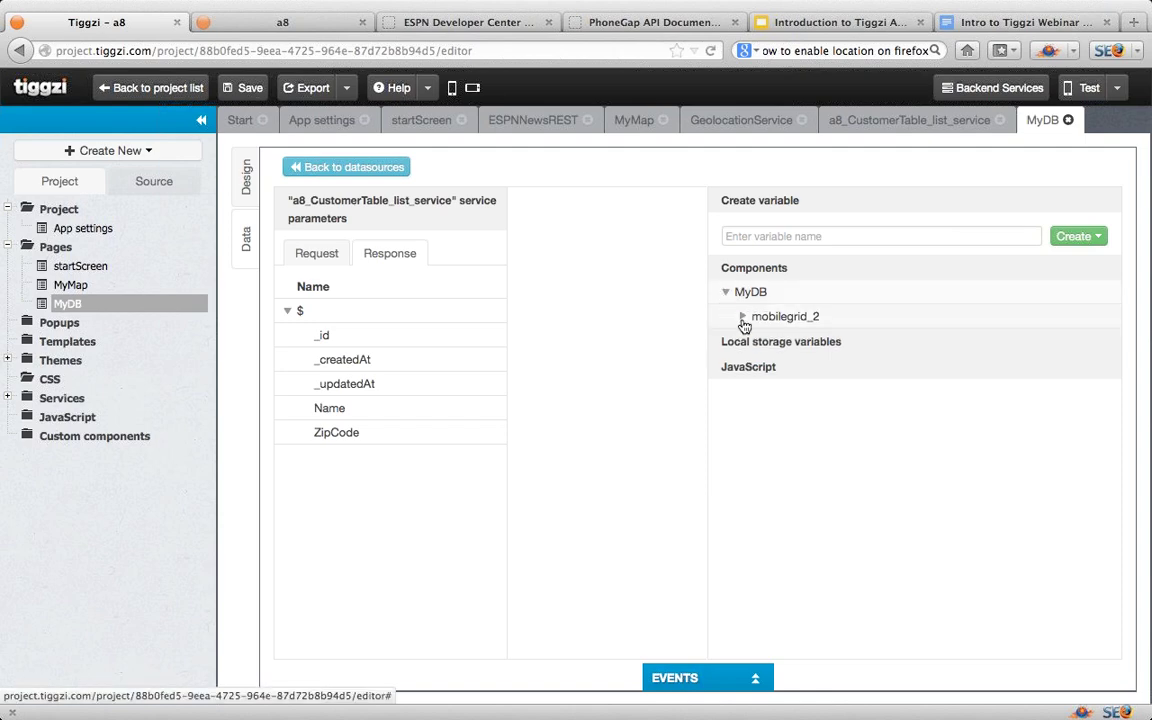
click(743, 320)
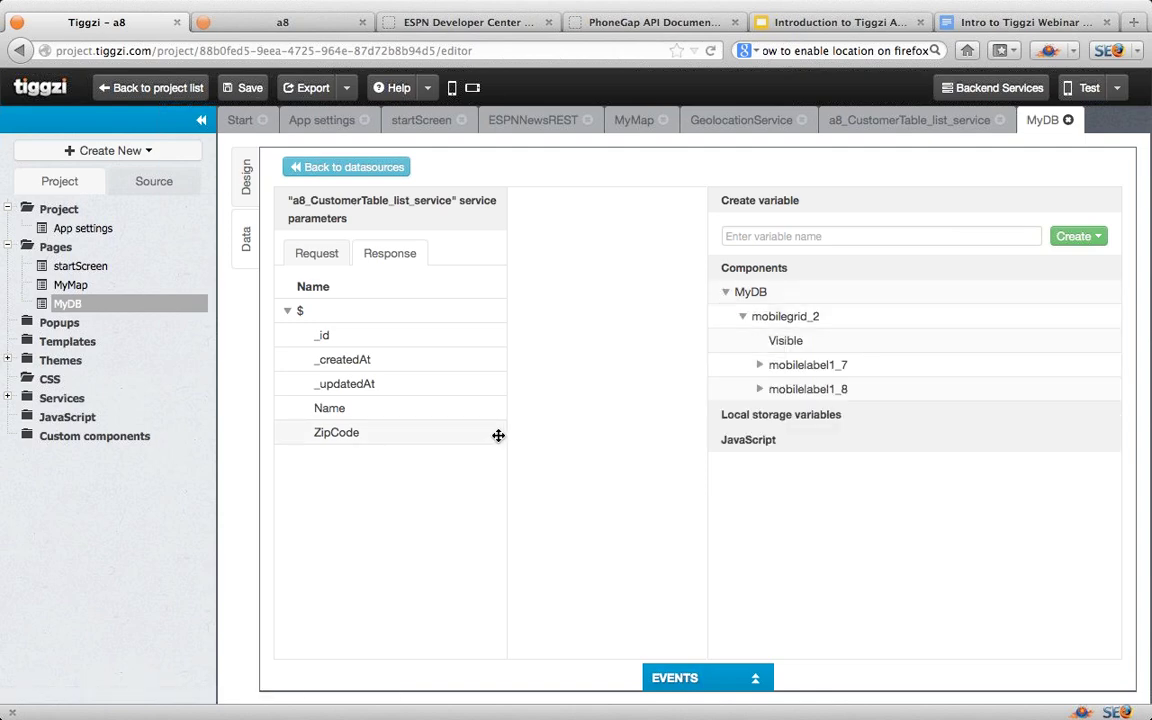
drag(372, 410, 797, 390)
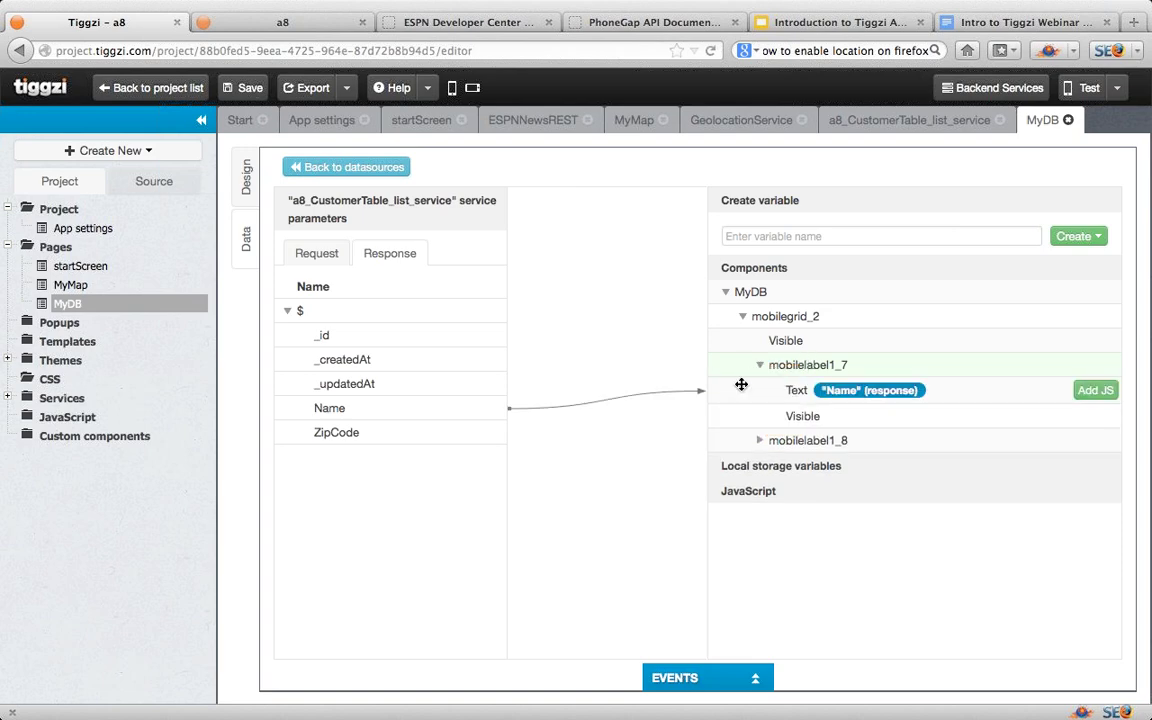
drag(378, 434, 805, 455)
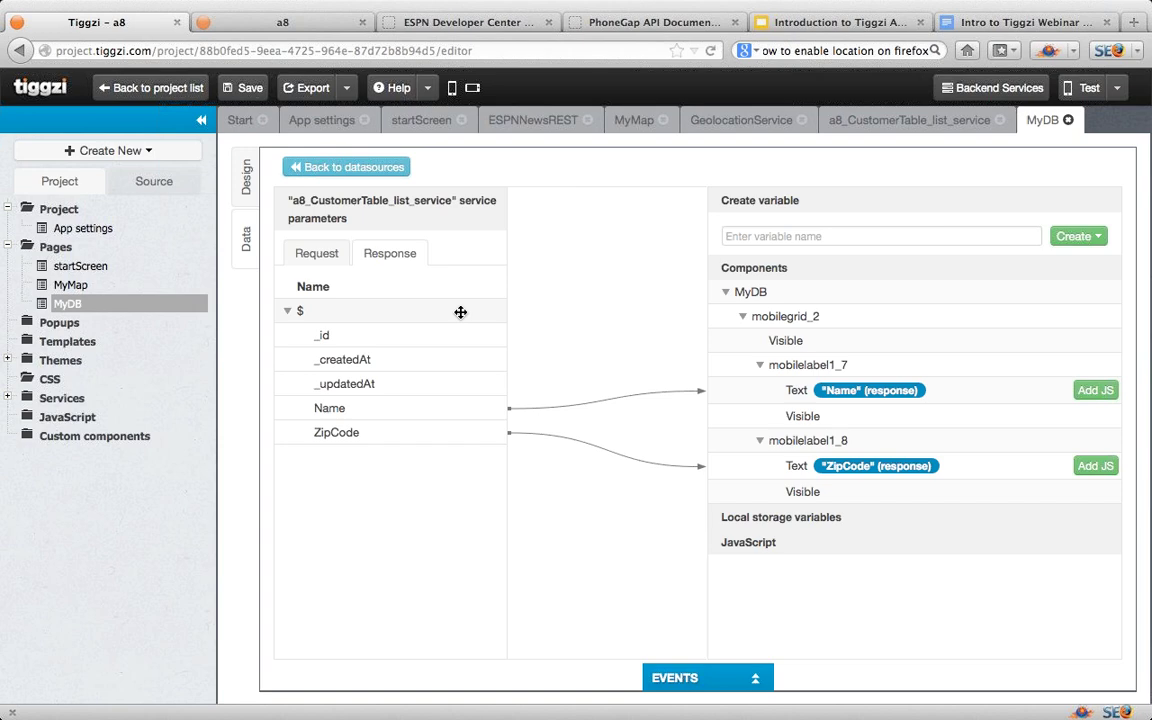
drag(460, 312, 765, 313)
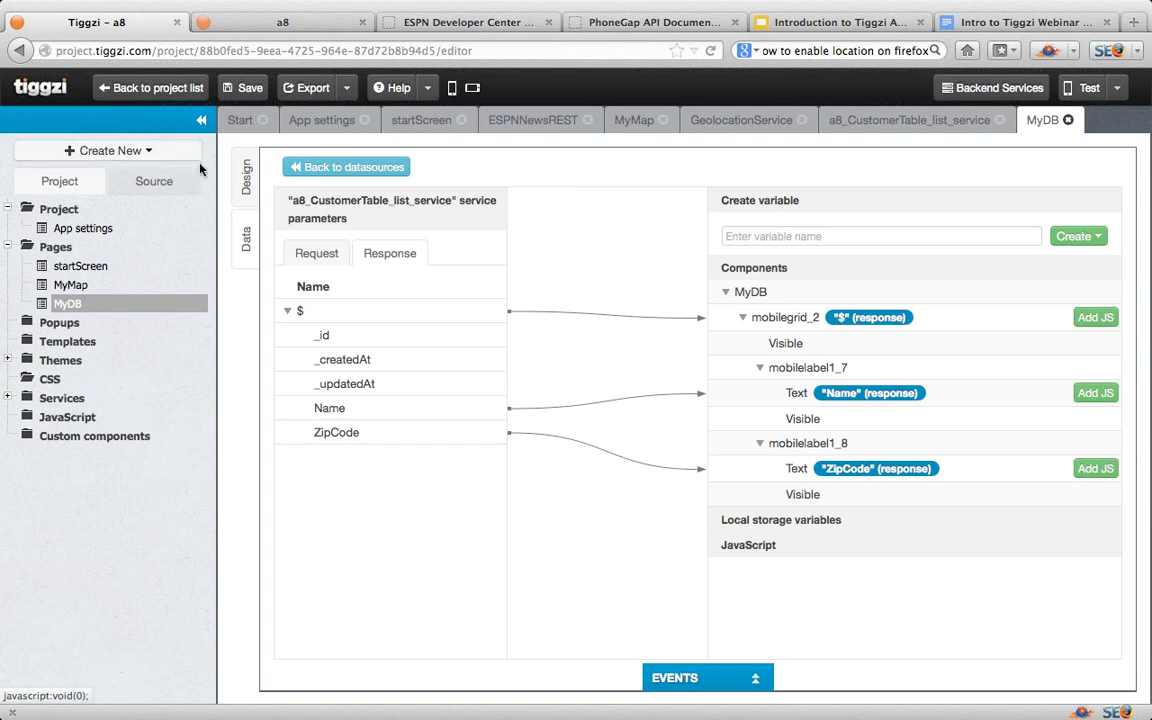
Step: Add a MyDB Load event whose action invokes the restservice2 service
click(246, 178)
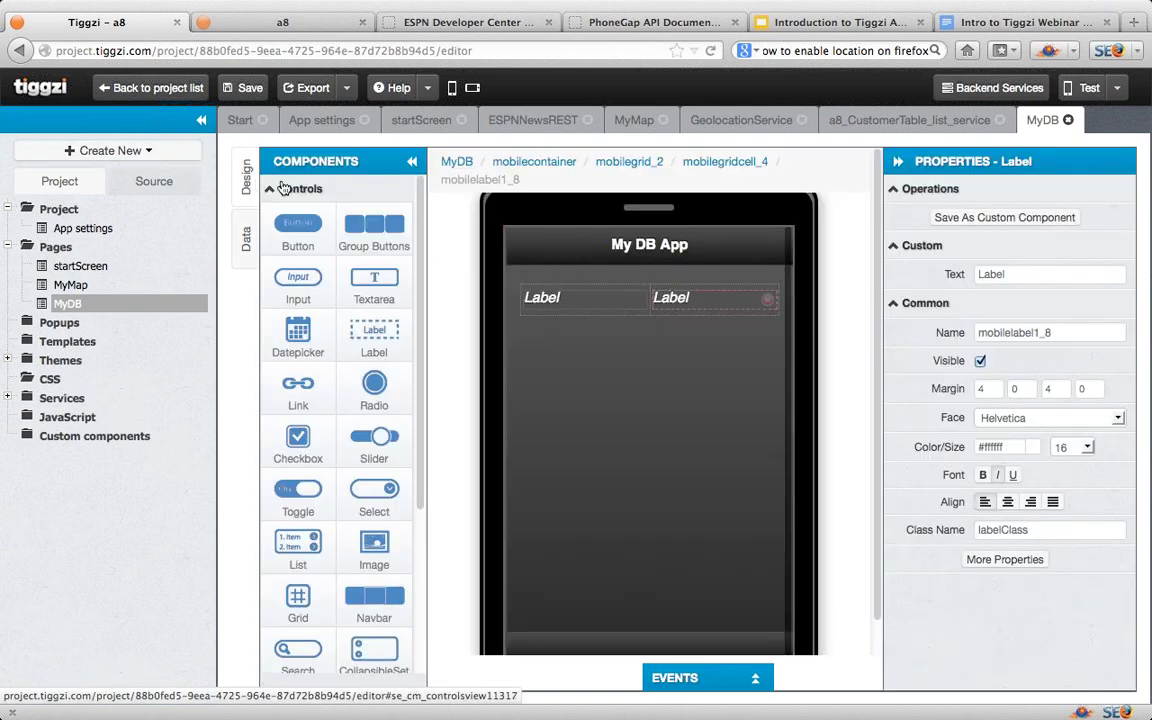
click(757, 680)
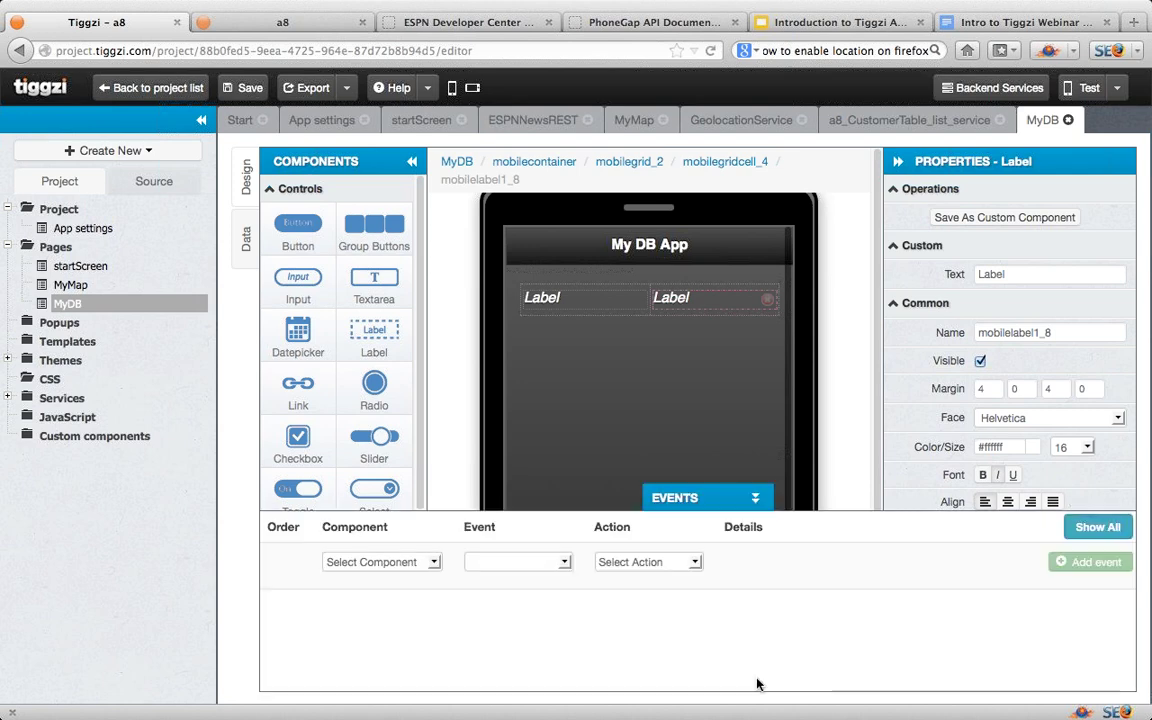
click(435, 563)
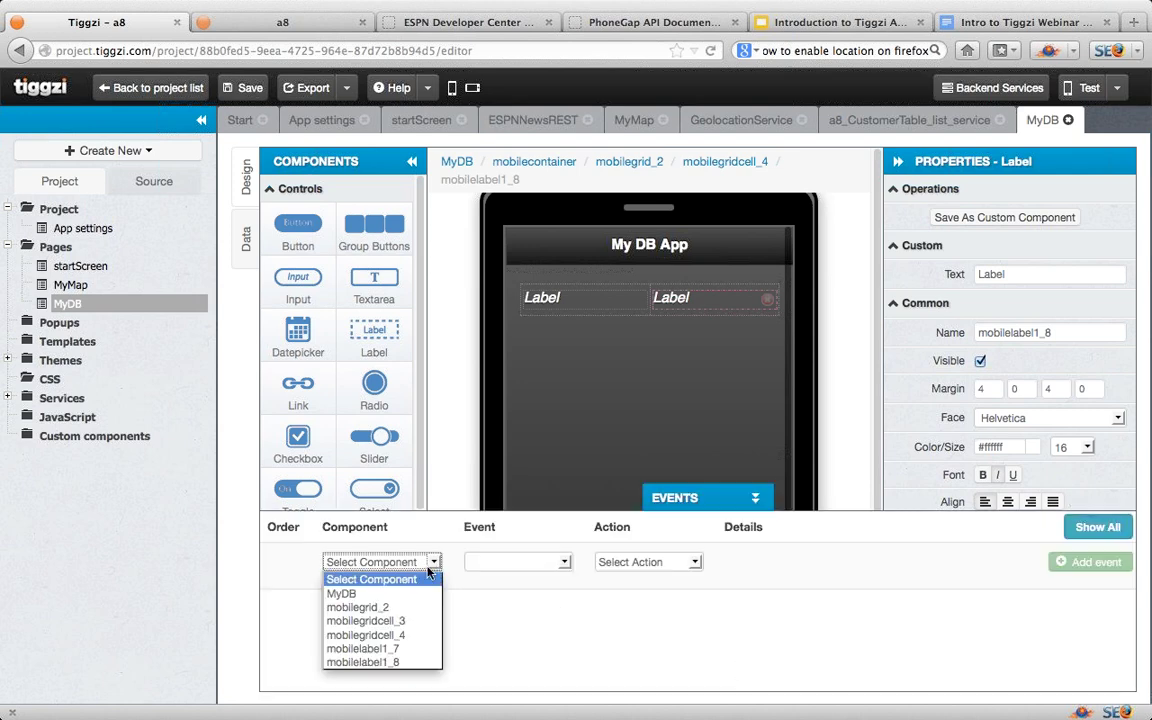
click(365, 594)
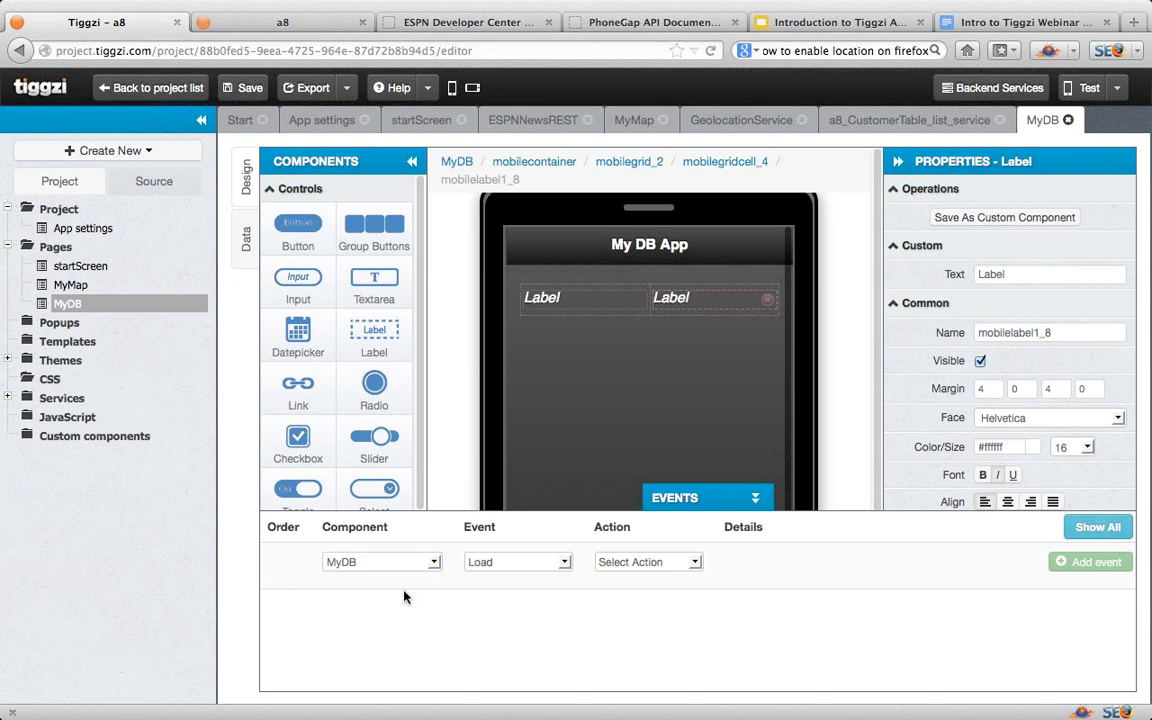
click(566, 562)
click(566, 563)
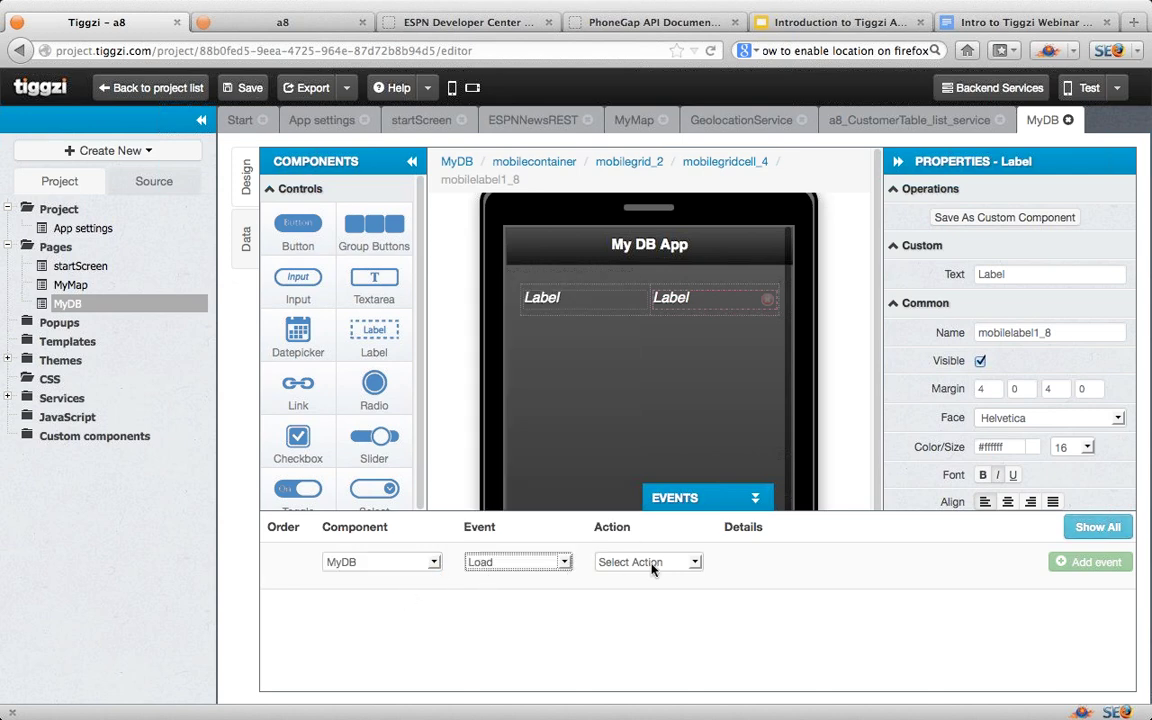
click(695, 563)
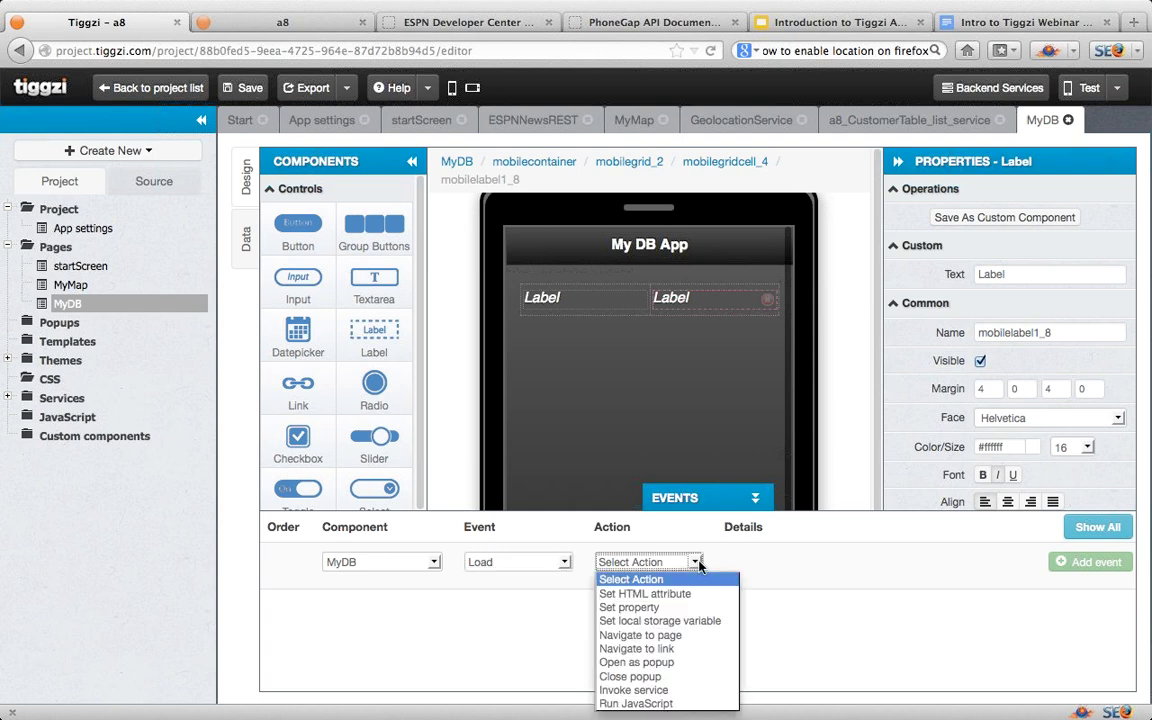
click(678, 690)
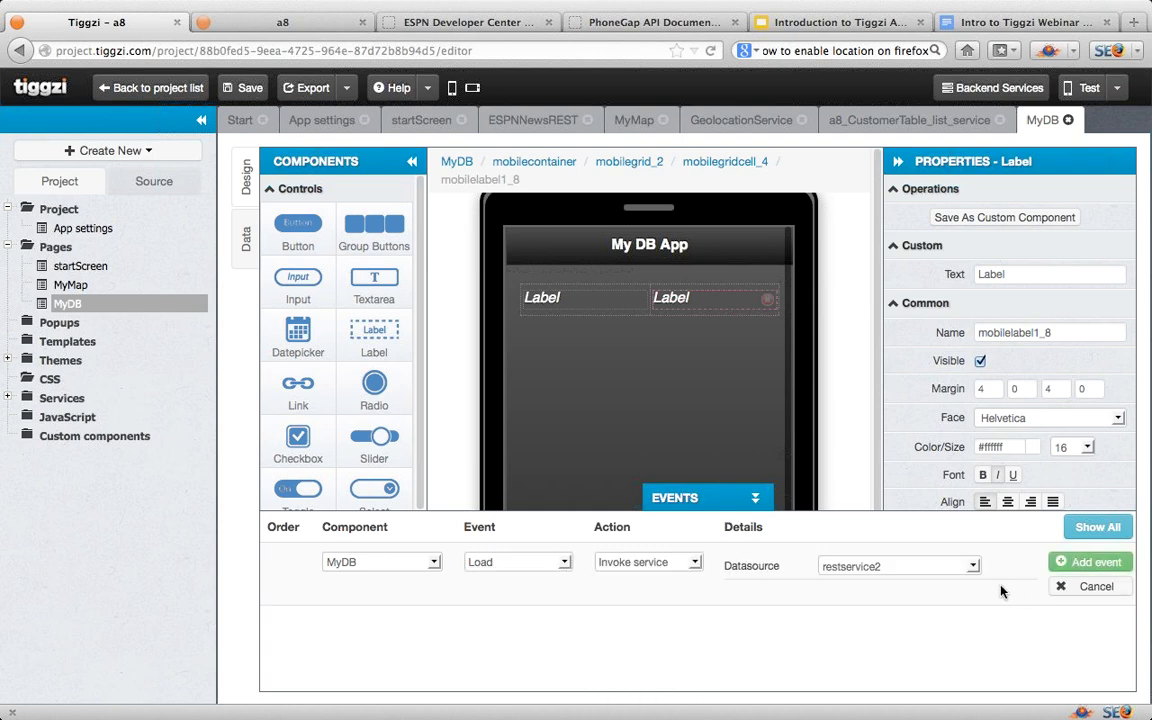
click(1084, 563)
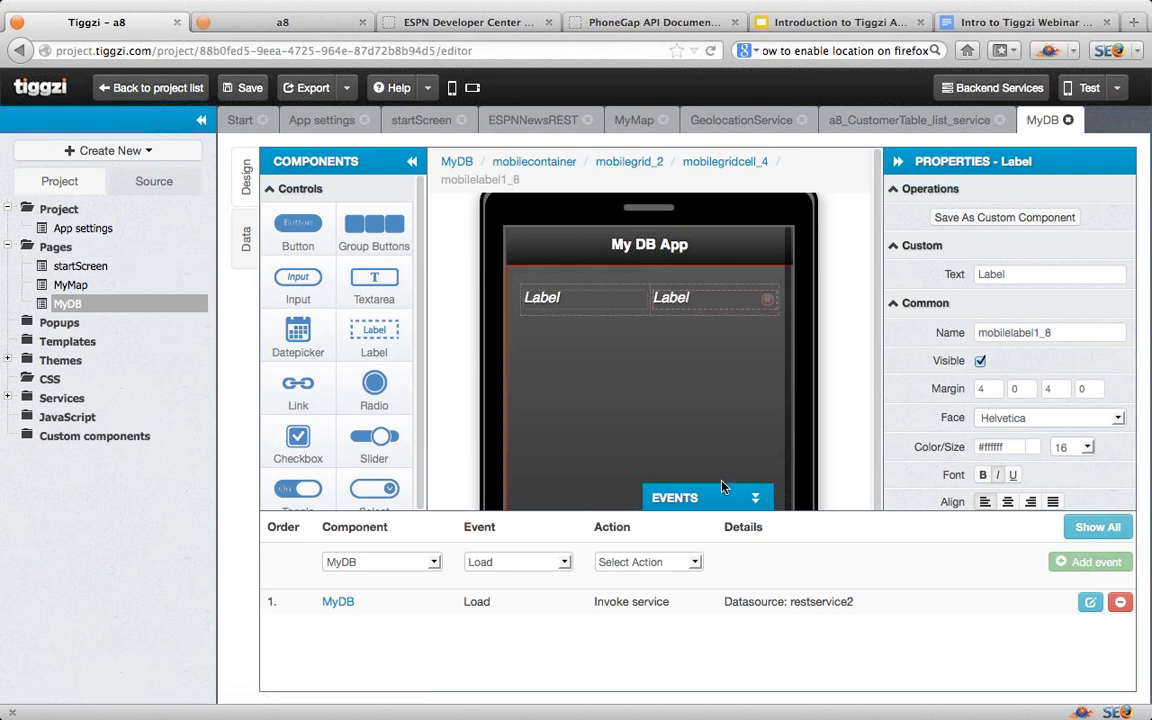
click(754, 497)
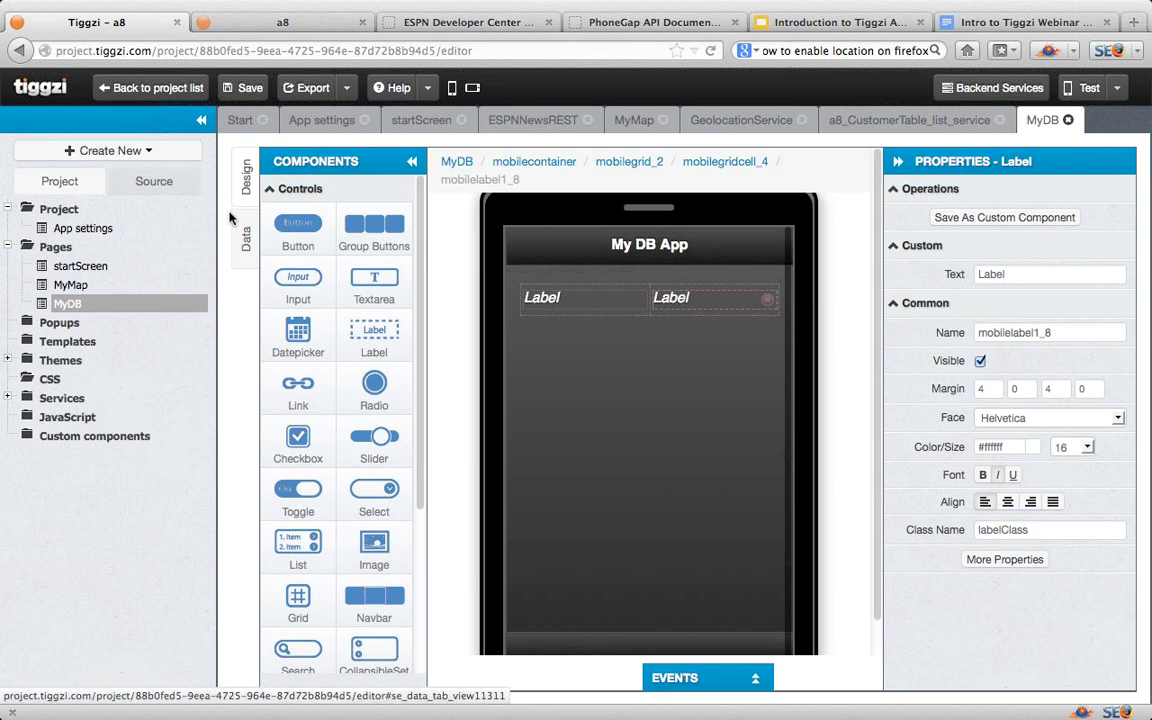
Step: Save, then preview My DB App listing John and Peter and show its phone QR code
click(246, 89)
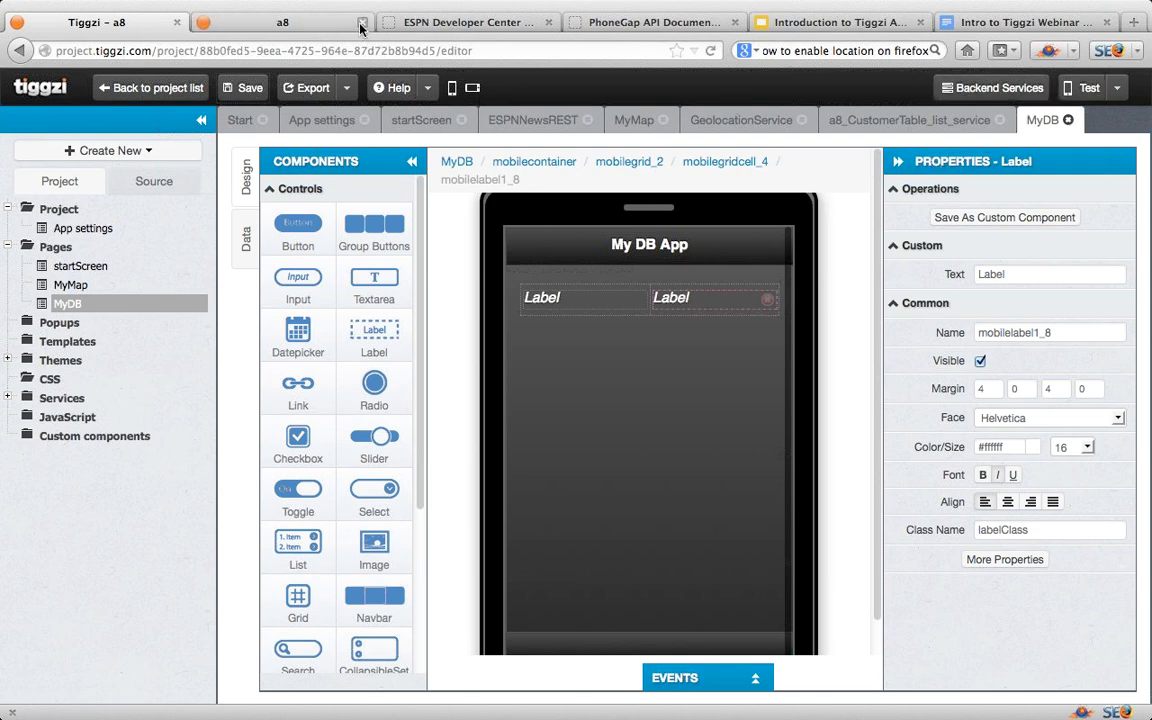
click(1085, 91)
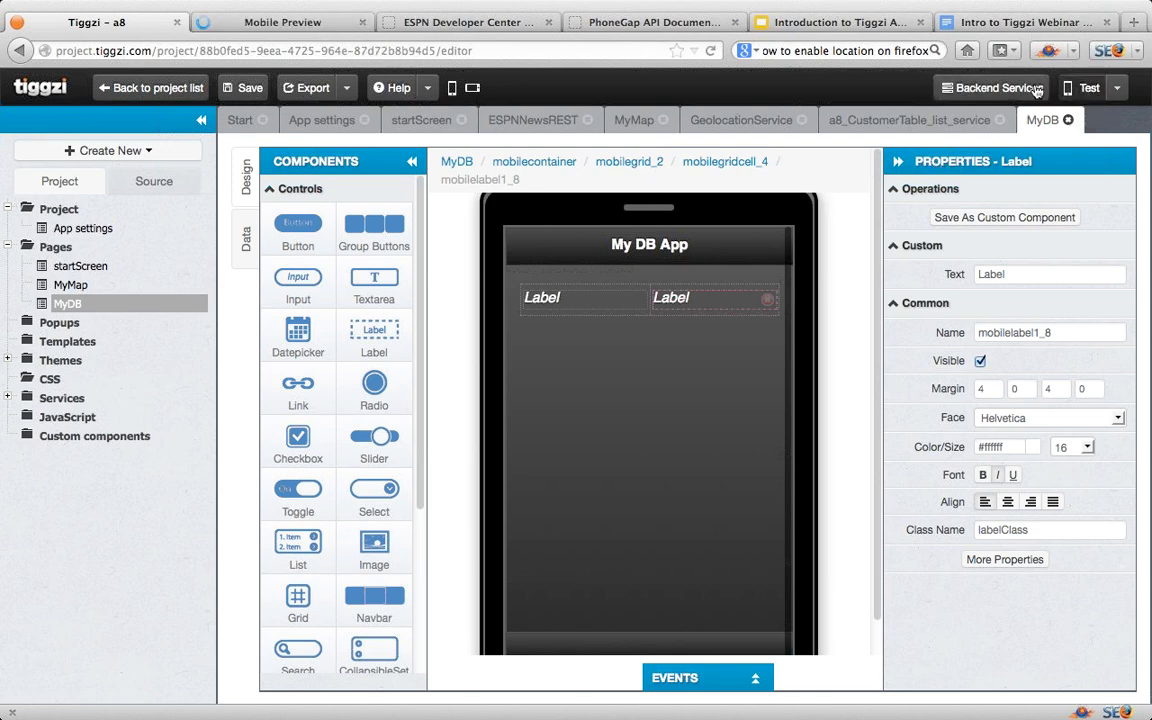
click(278, 23)
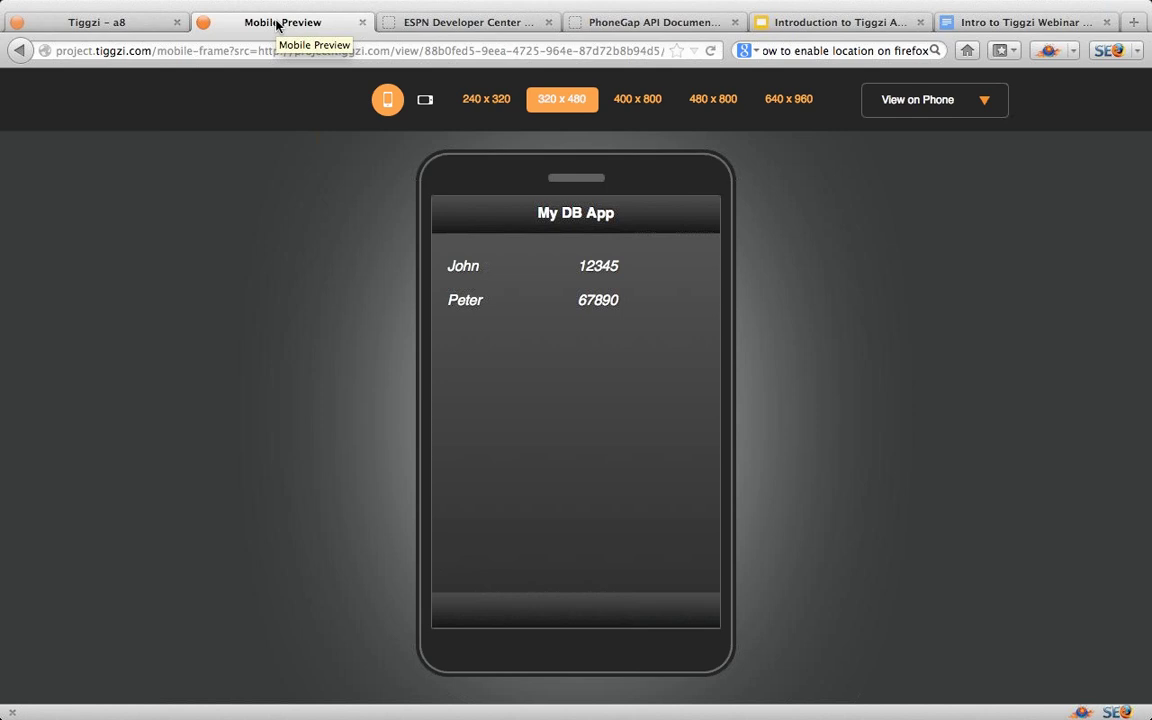
click(988, 103)
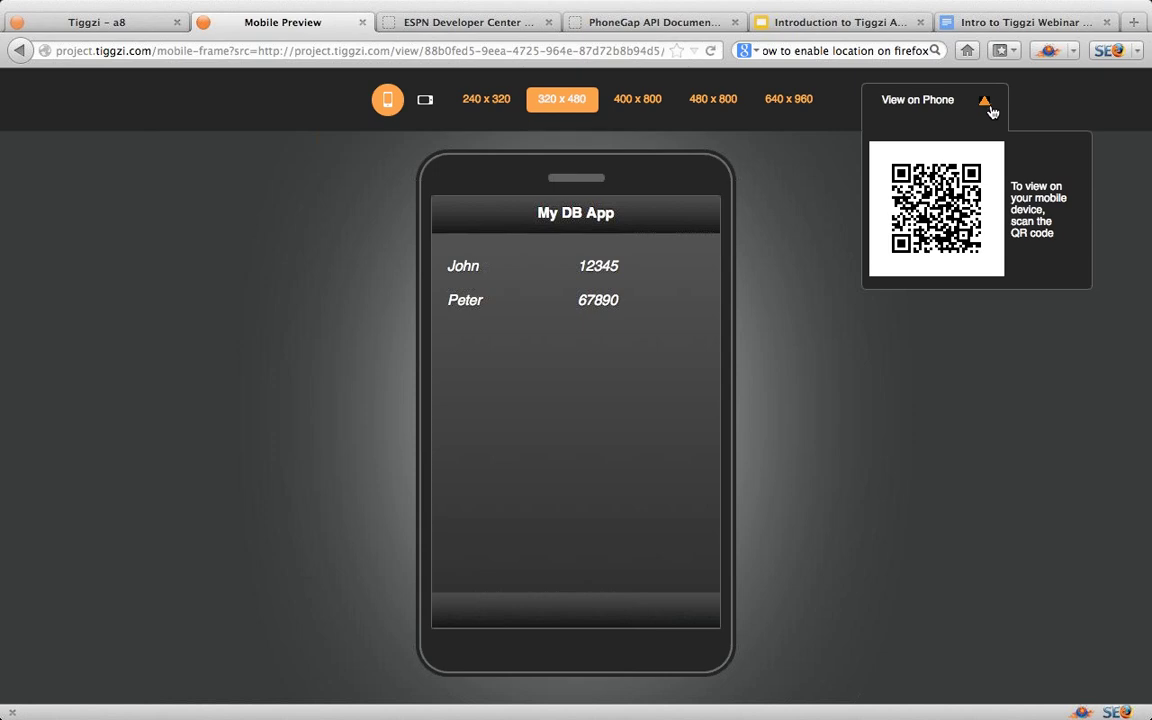
click(130, 28)
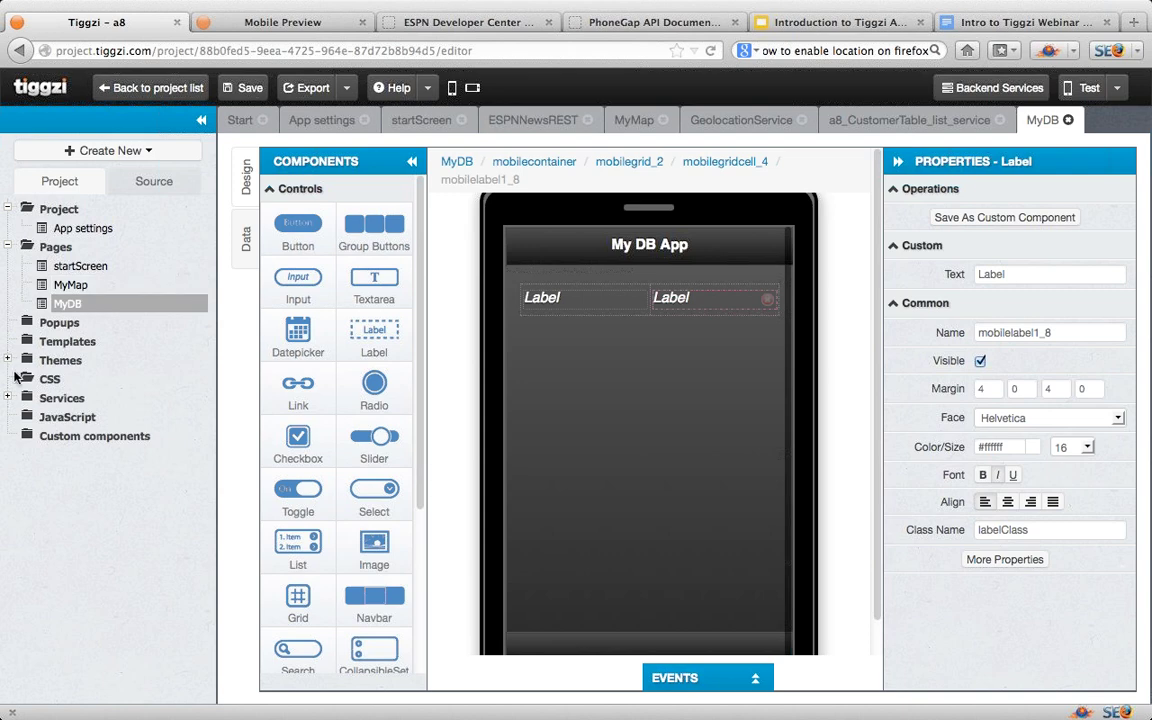
Step: Open the plug-in catalog through Services > Create New > From Plug-in
click(8, 399)
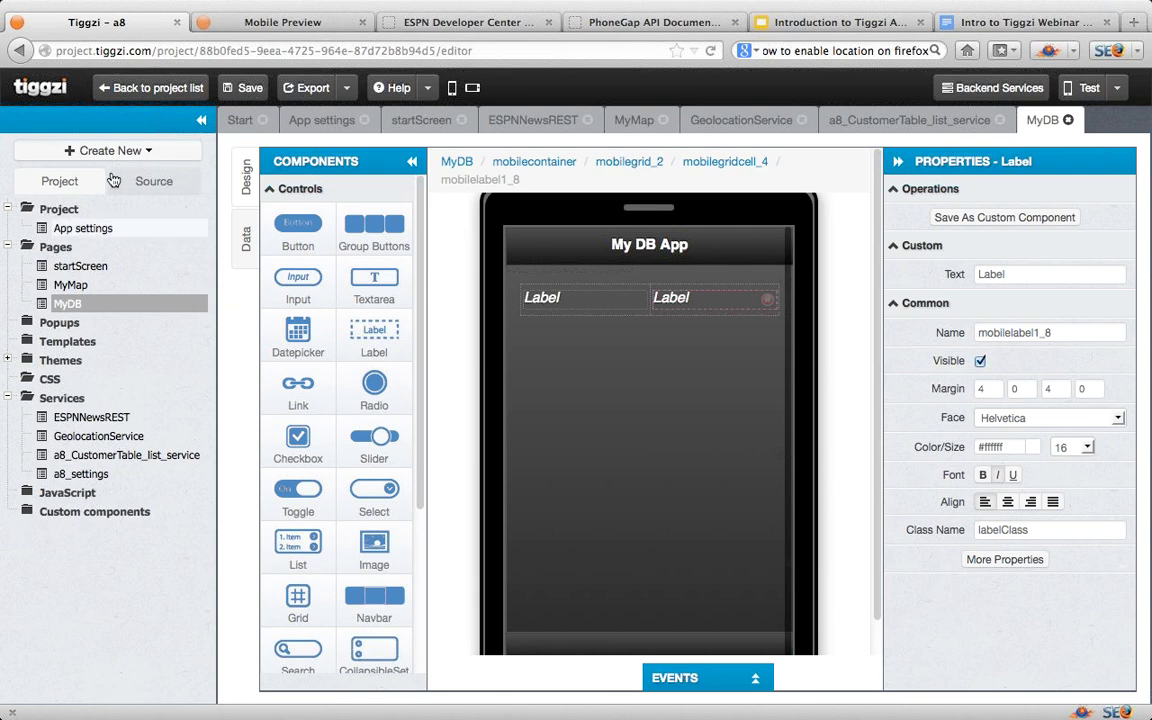
click(158, 151)
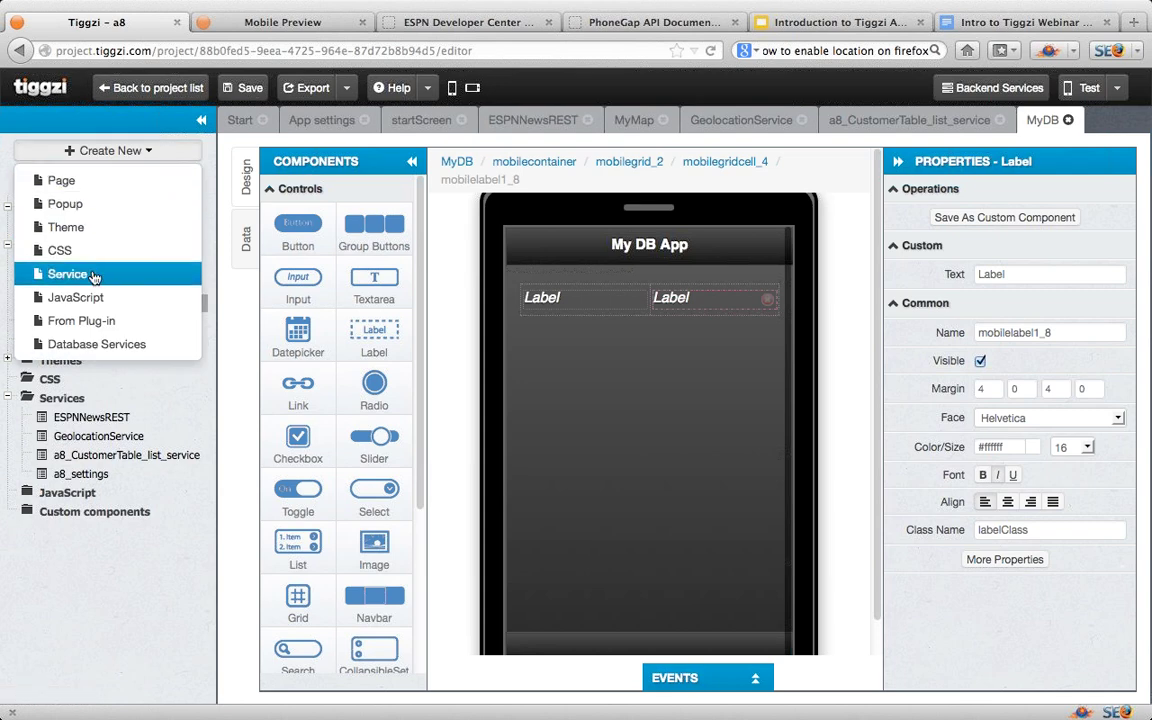
click(94, 323)
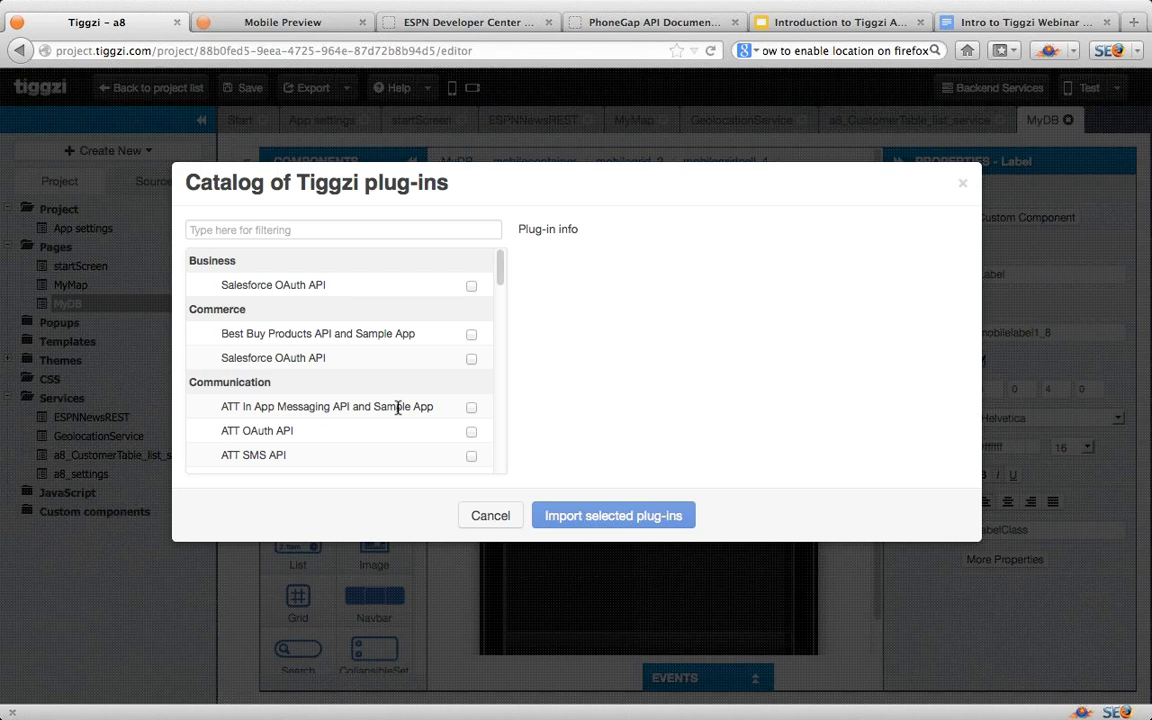
Step: Scroll to the News plug-ins and import ESPN Headlines API and Sample App
scroll(397, 410, down, 5)
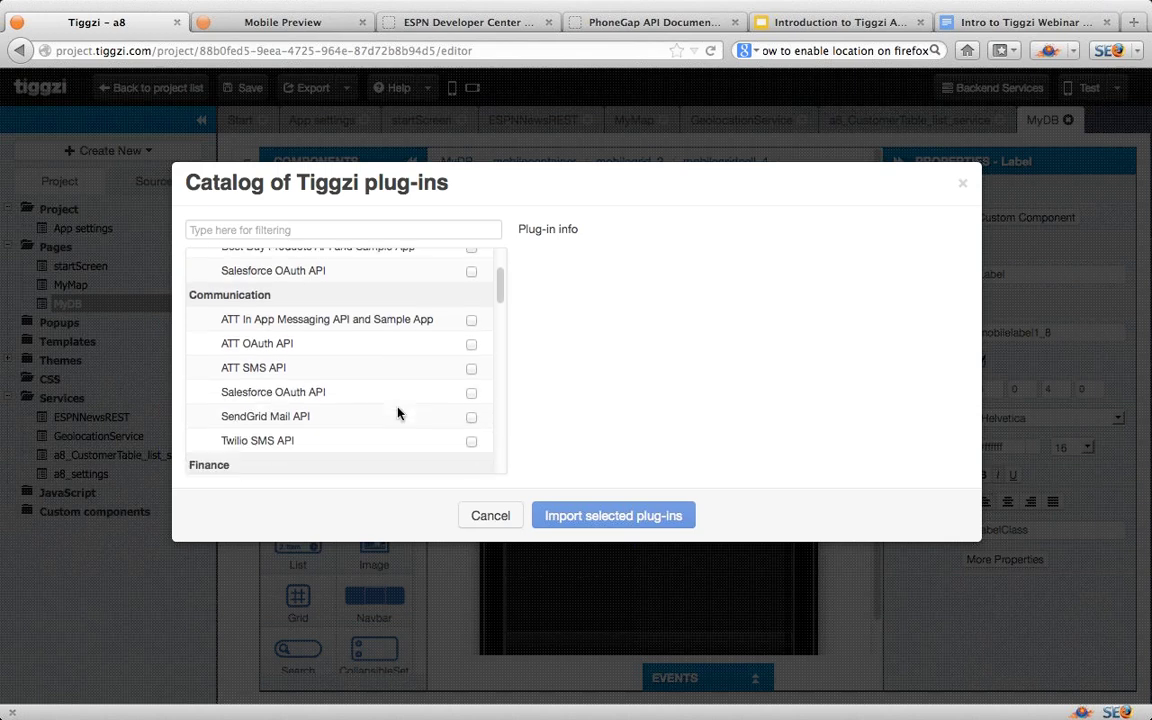
scroll(397, 413, down, 4)
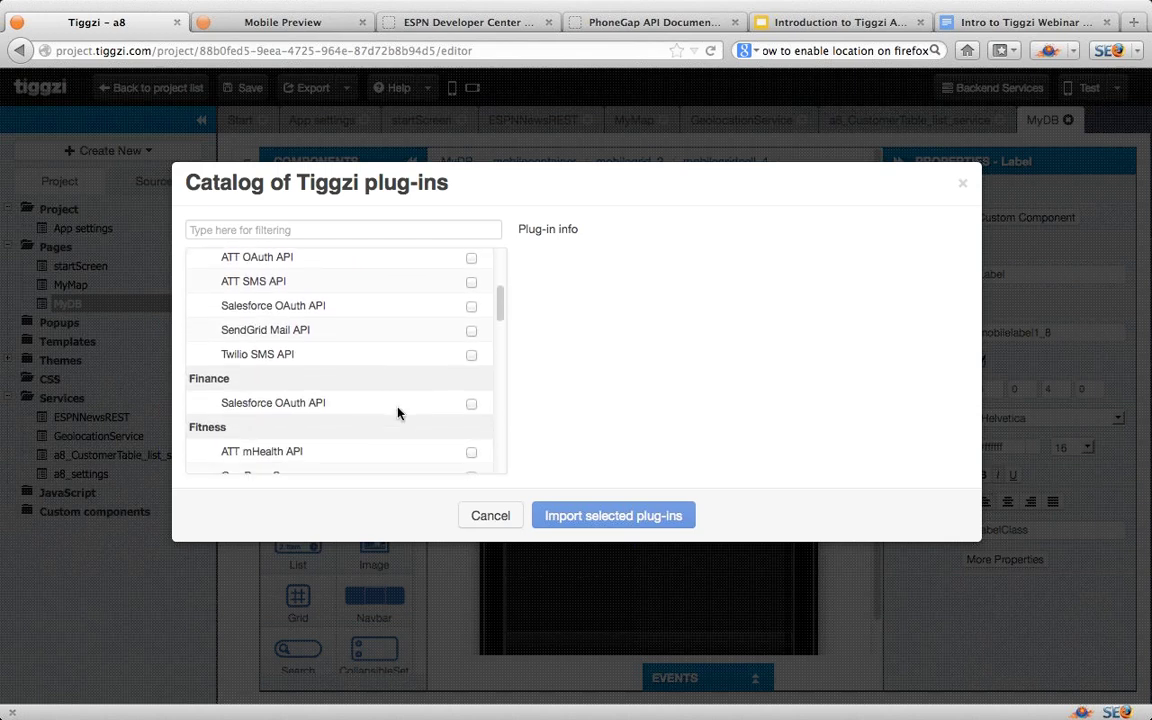
scroll(397, 413, down, 2)
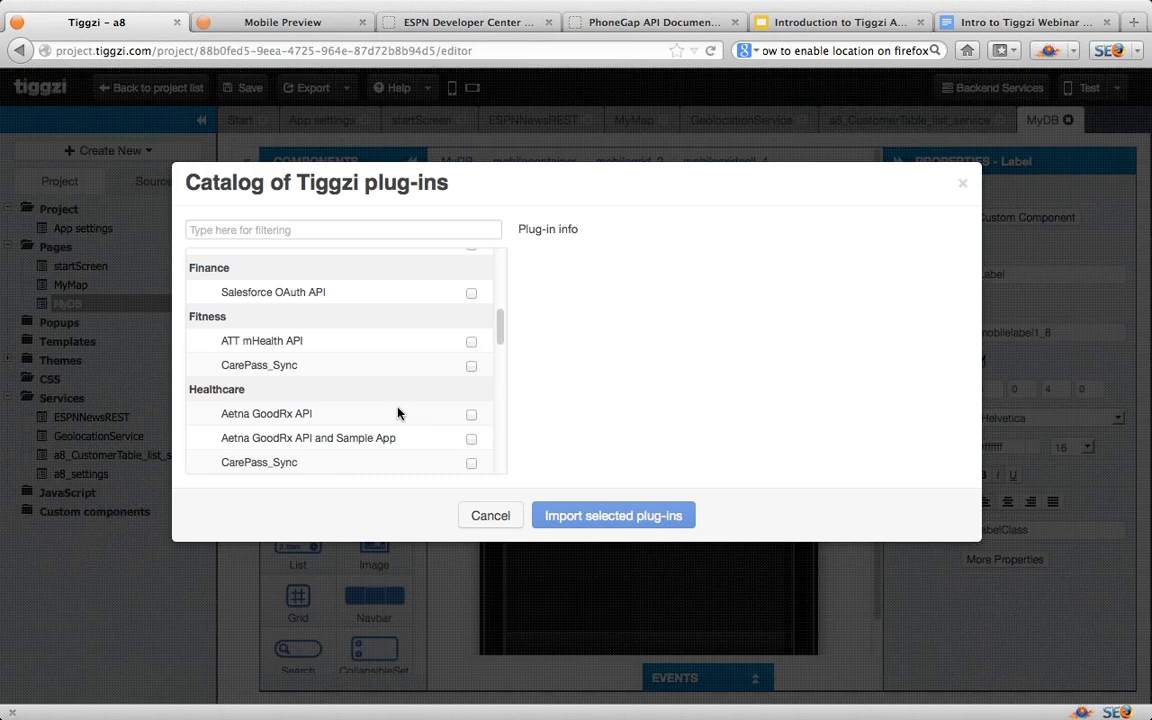
scroll(397, 413, down, 8)
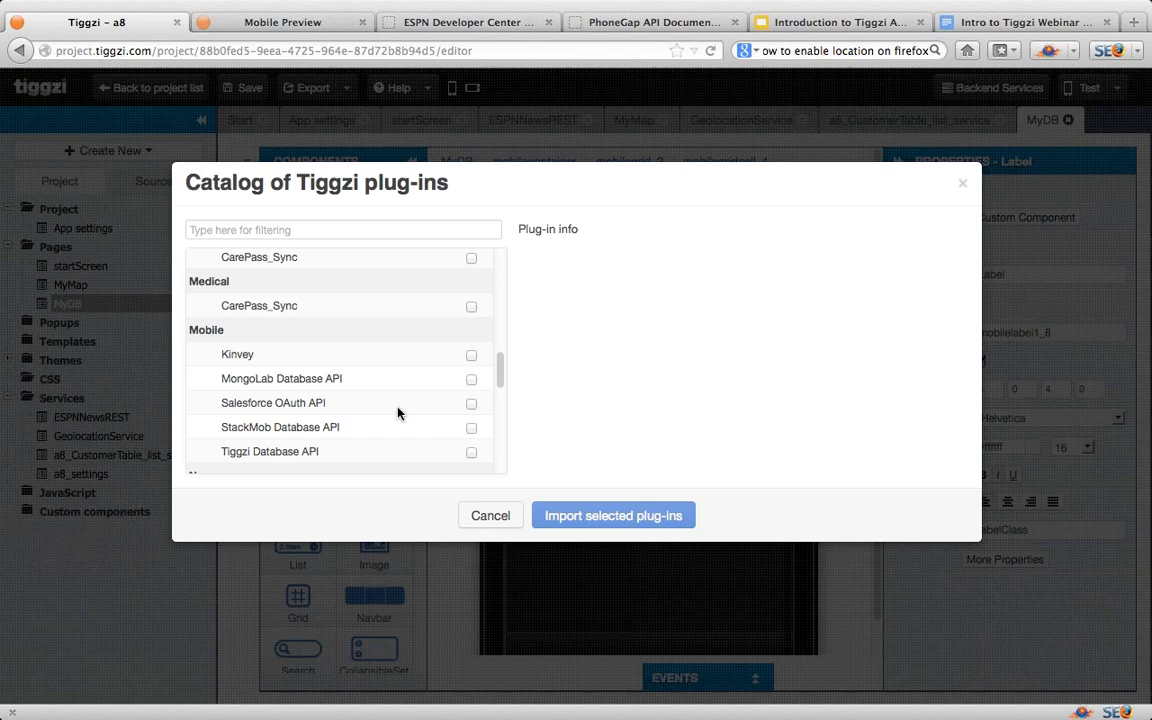
scroll(397, 413, down, 3)
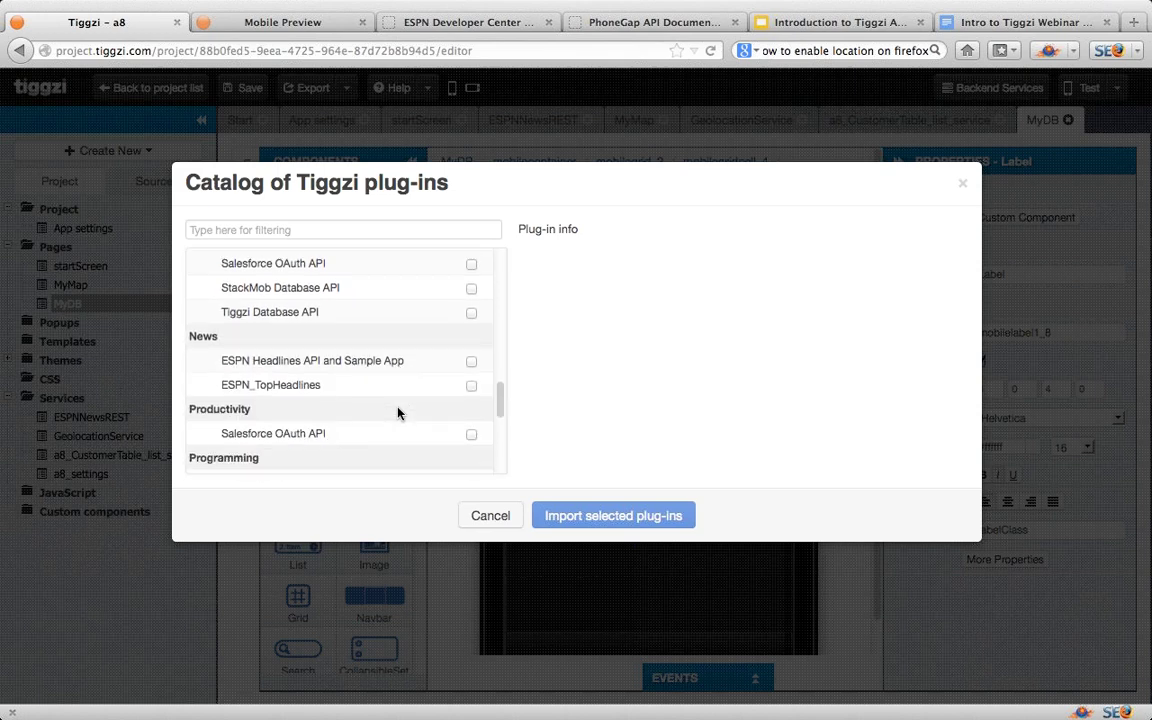
click(472, 365)
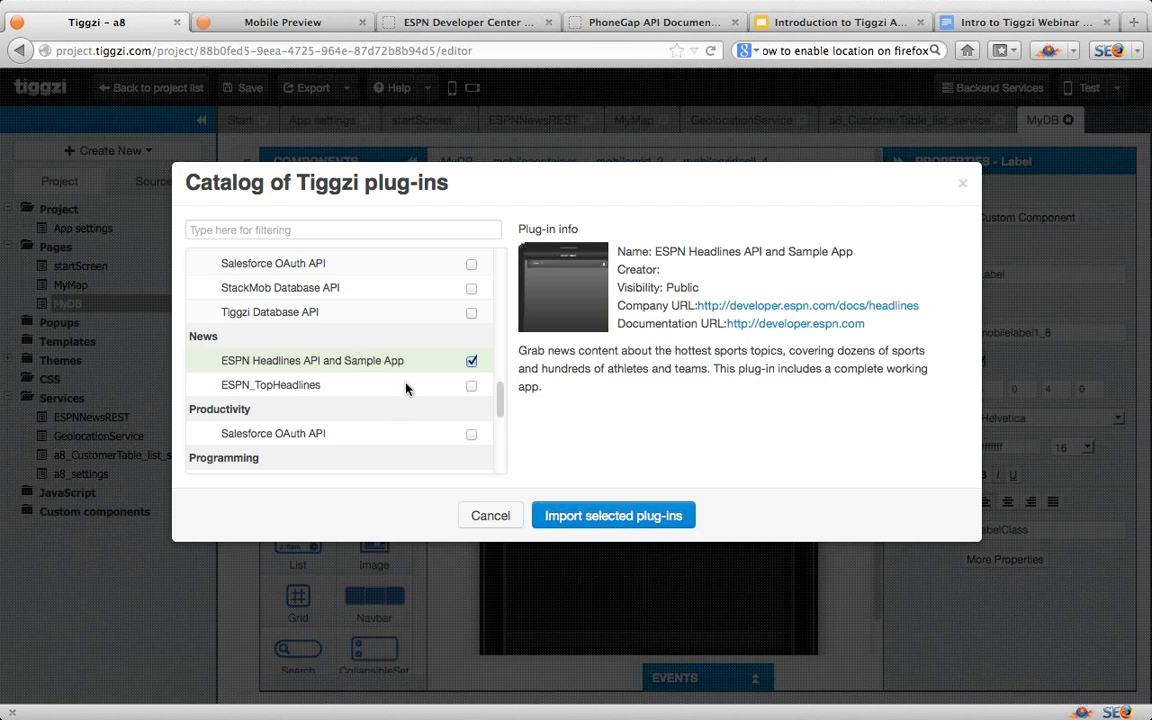
click(584, 518)
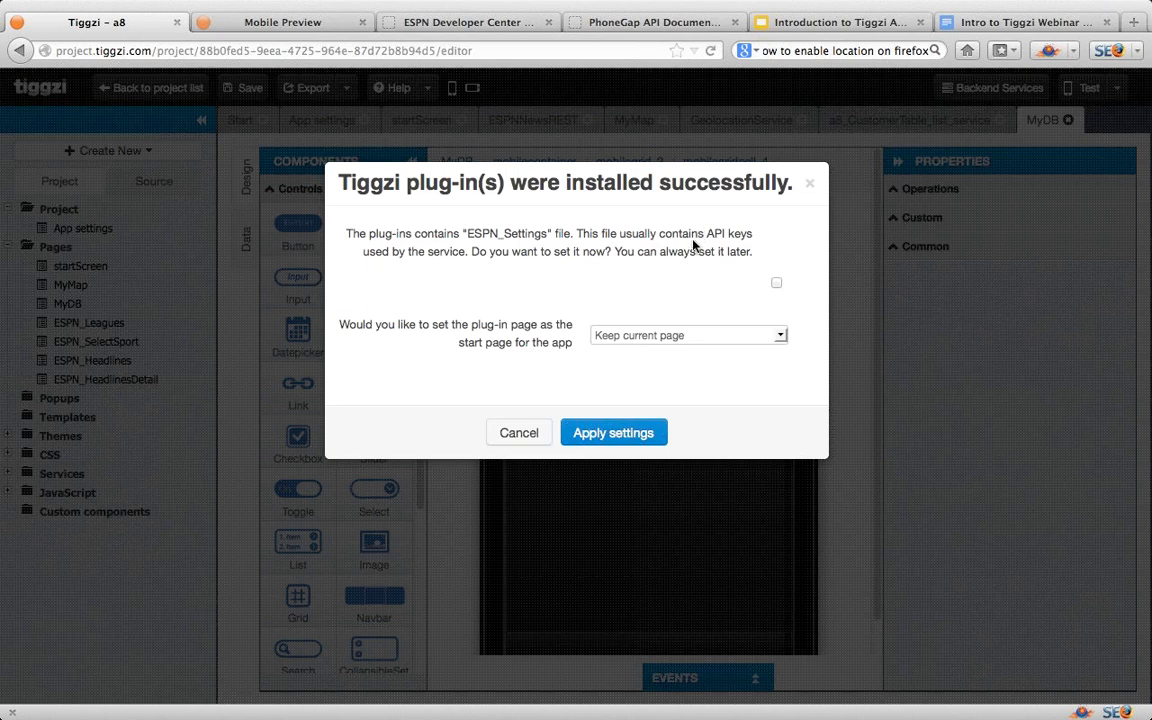
Step: Choose to set ESPN_Settings now, pick ESPN_SelectSport as start page, and apply the settings
click(777, 285)
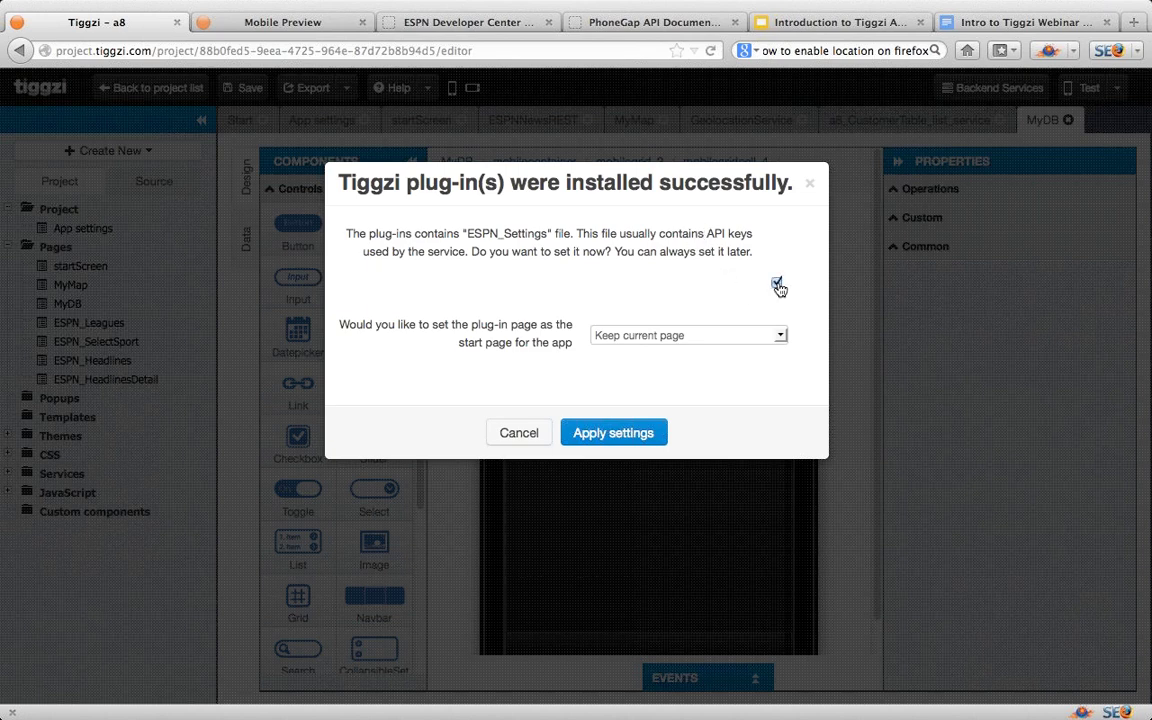
click(780, 337)
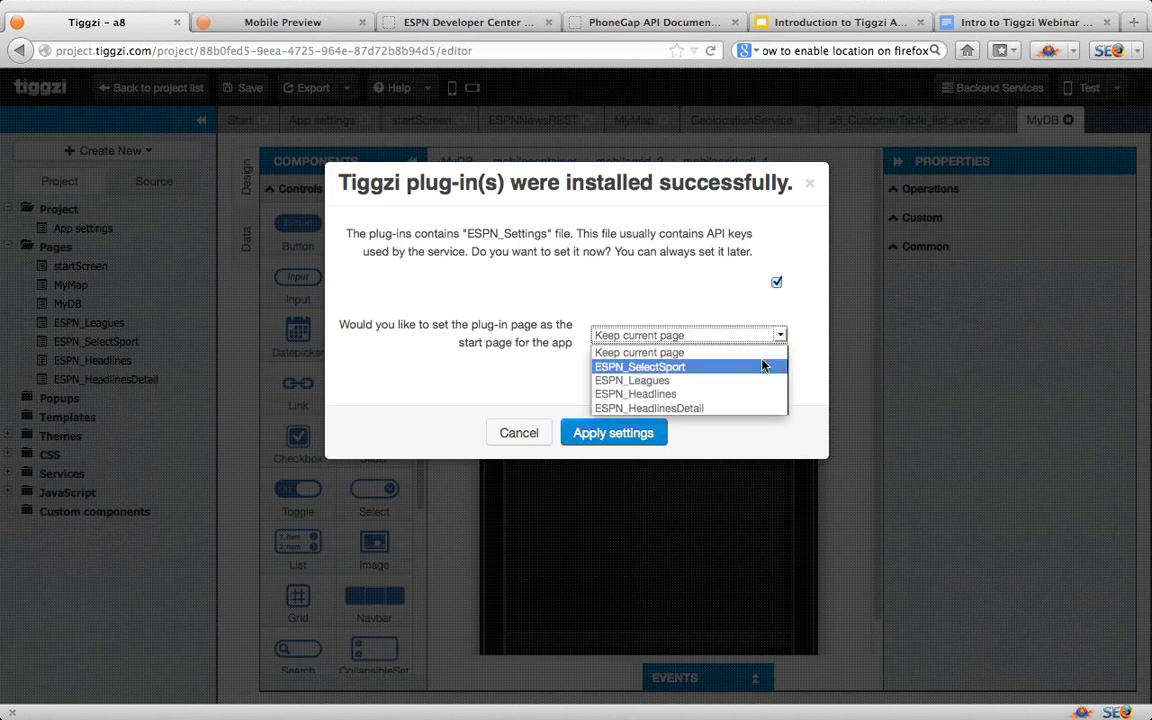
click(762, 368)
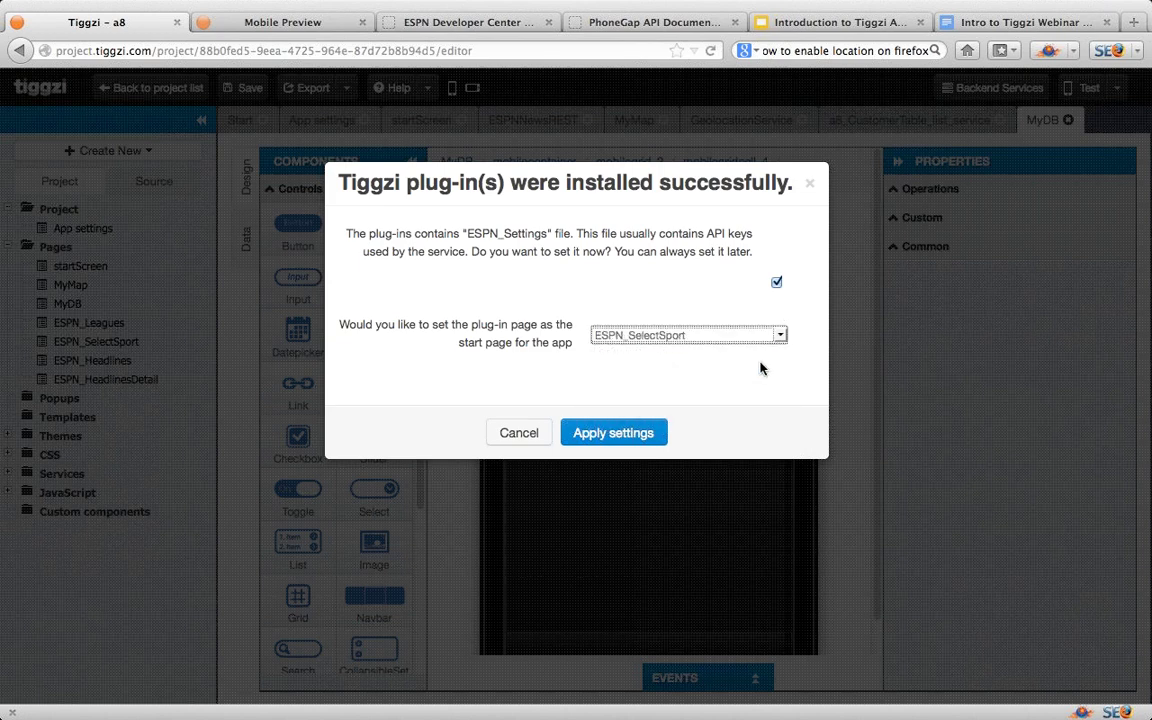
click(643, 444)
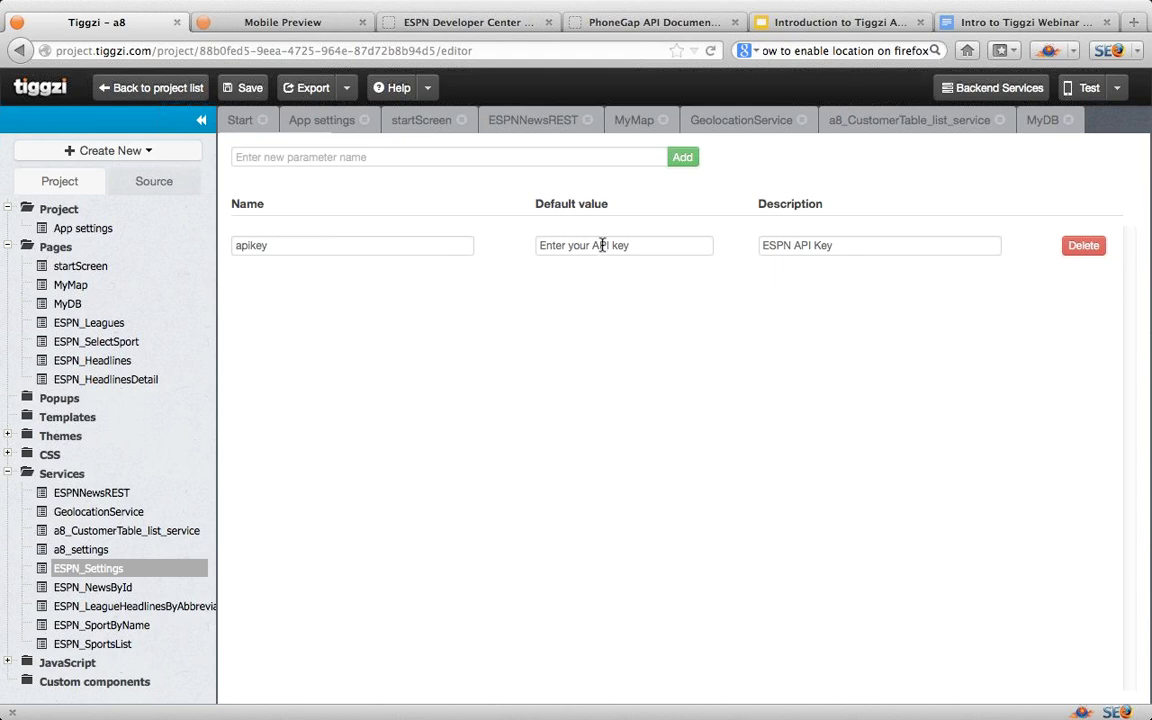
Step: Copy the API key from the ESPN developer account page and paste it into apikey's Default value
click(259, 24)
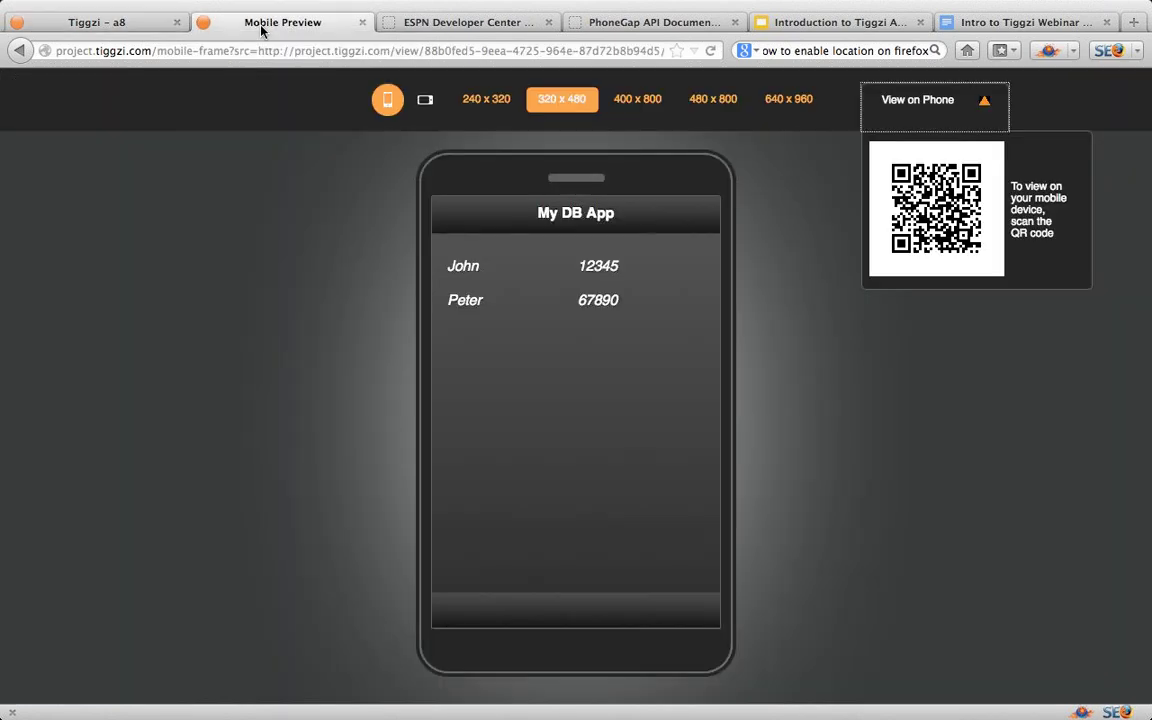
click(400, 22)
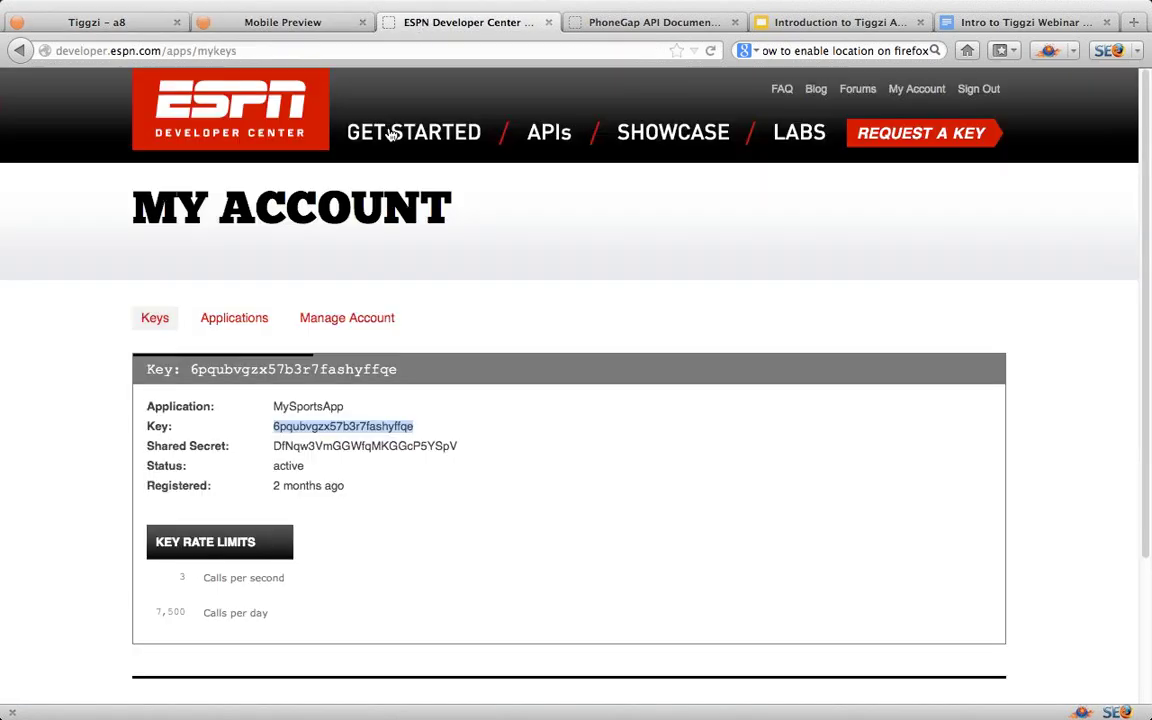
click(420, 426)
drag(420, 431, 274, 426)
key(super+c)
click(152, 22)
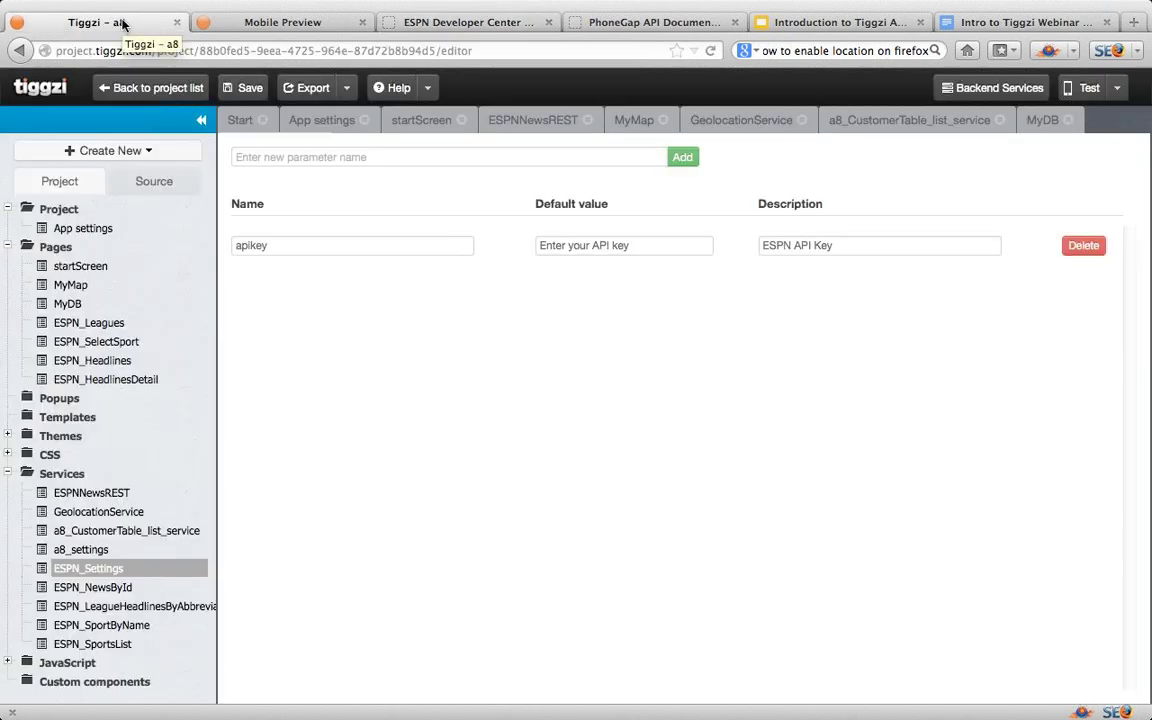
click(562, 246)
key(super+v)
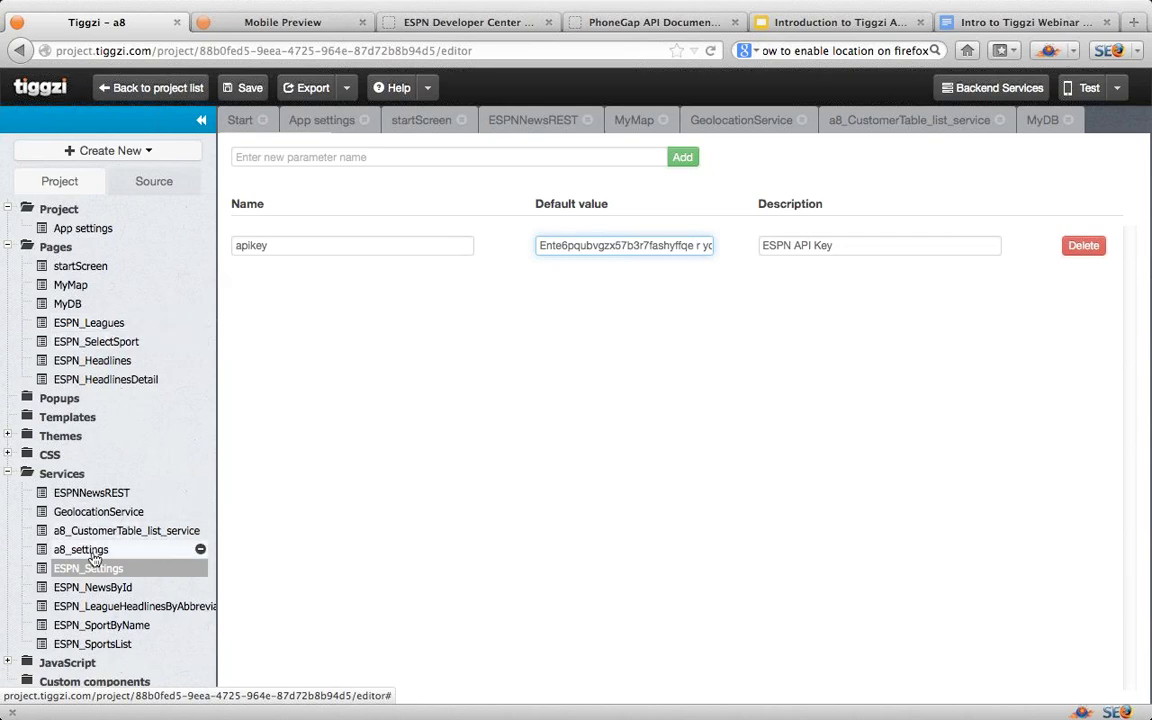
Step: Review response parameters of ESPN_NewsById, ESPN_LeagueHeadlinesByAbbreviation and ESPN_SportByName services
click(96, 589)
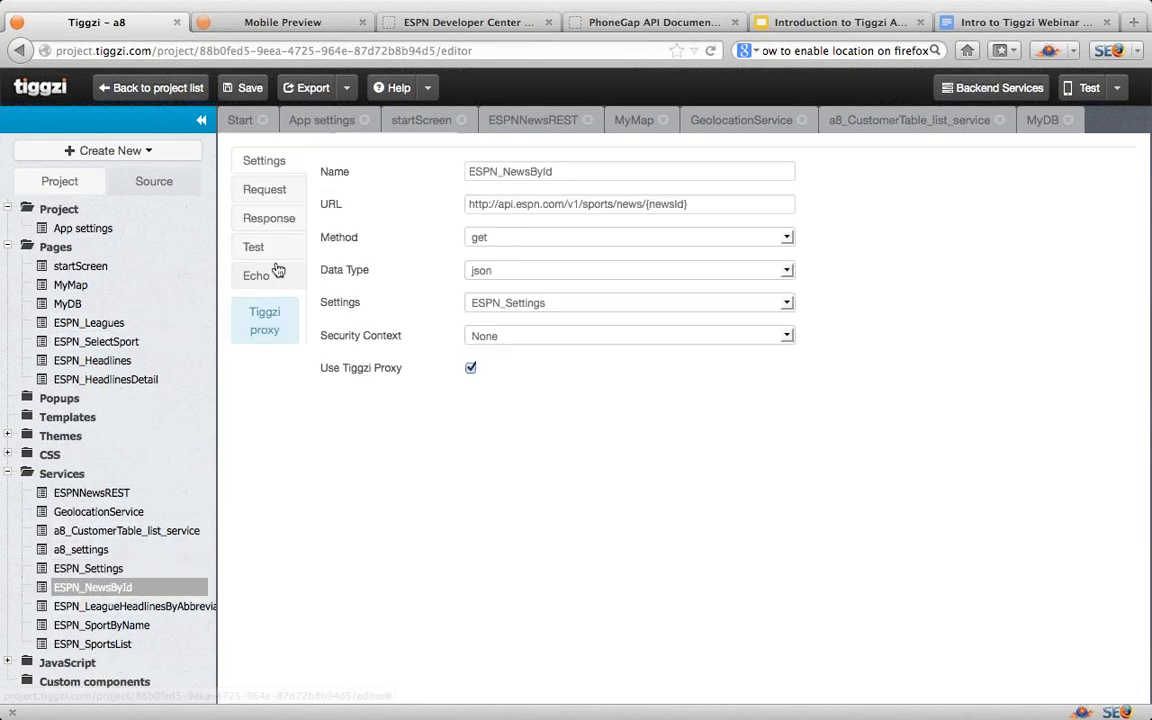
click(269, 218)
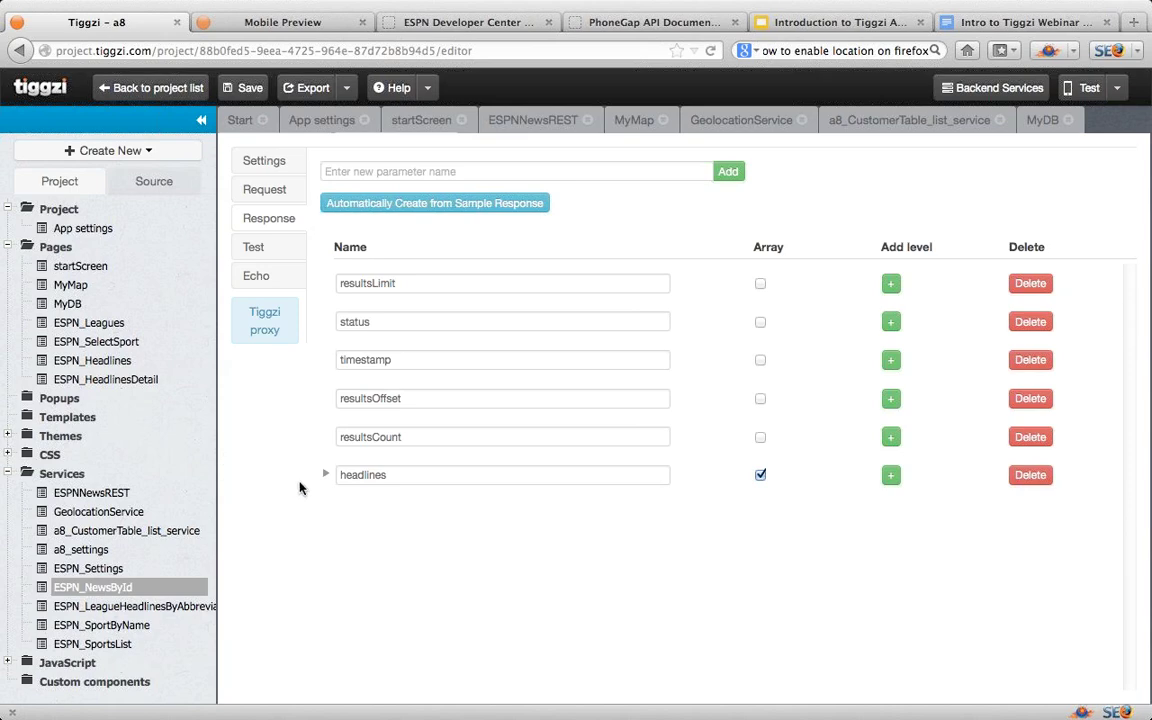
click(165, 606)
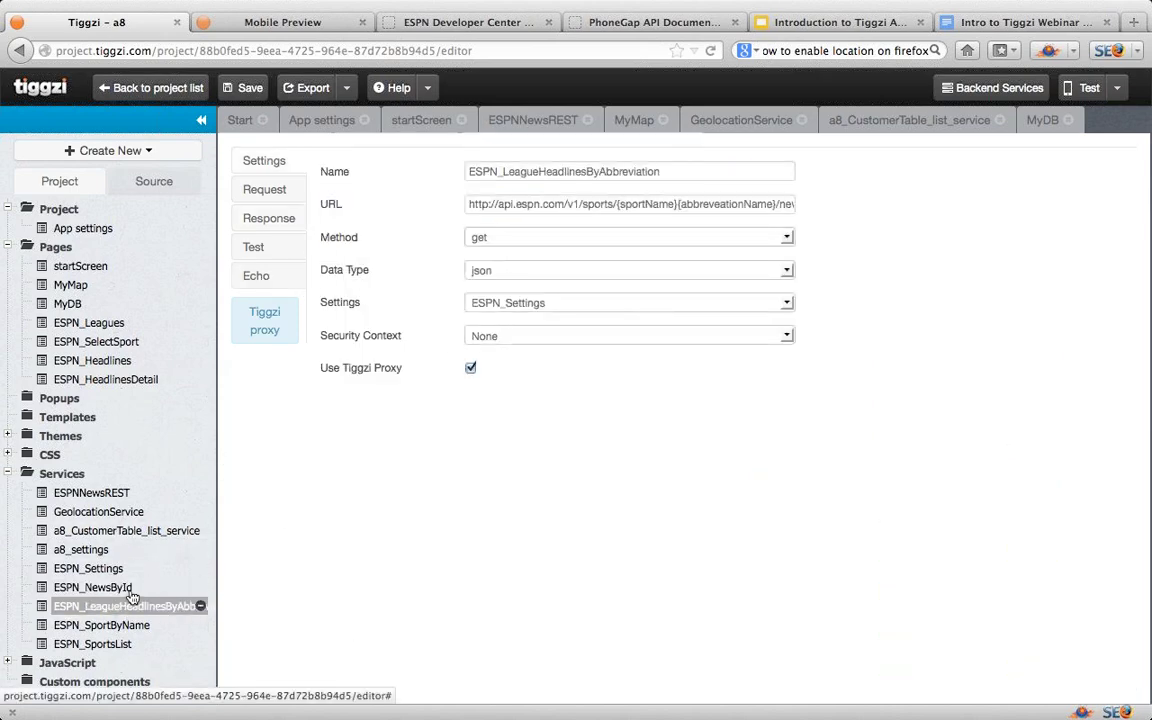
click(270, 219)
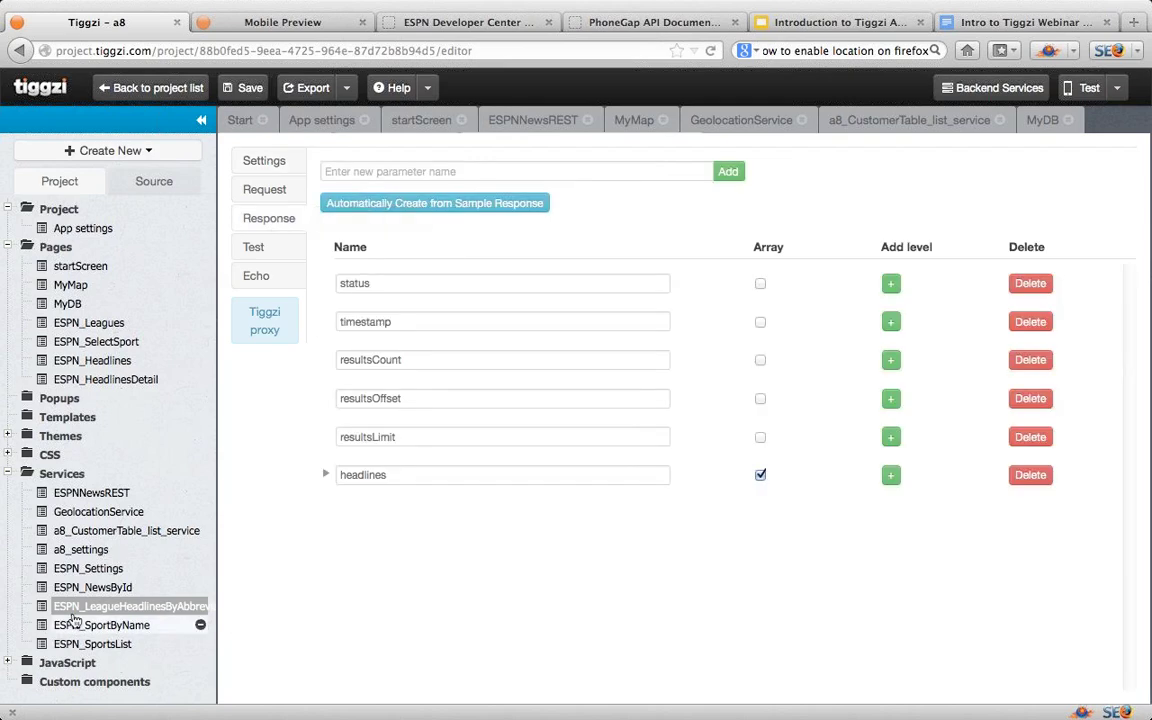
click(88, 627)
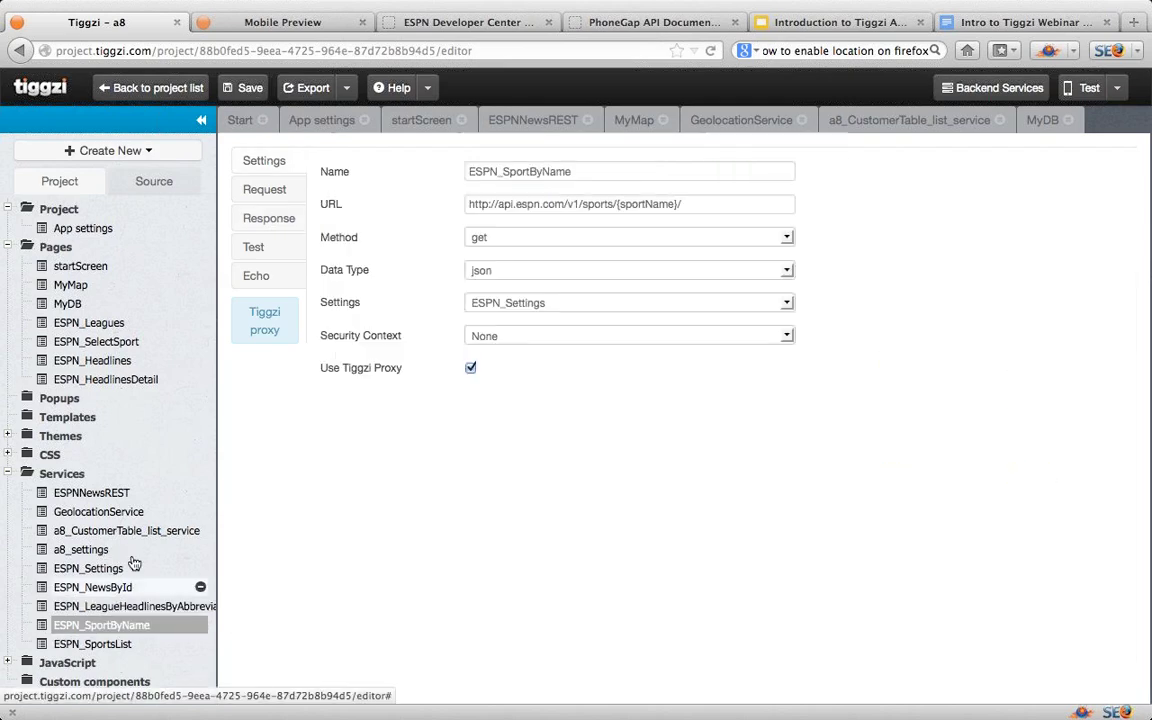
click(269, 219)
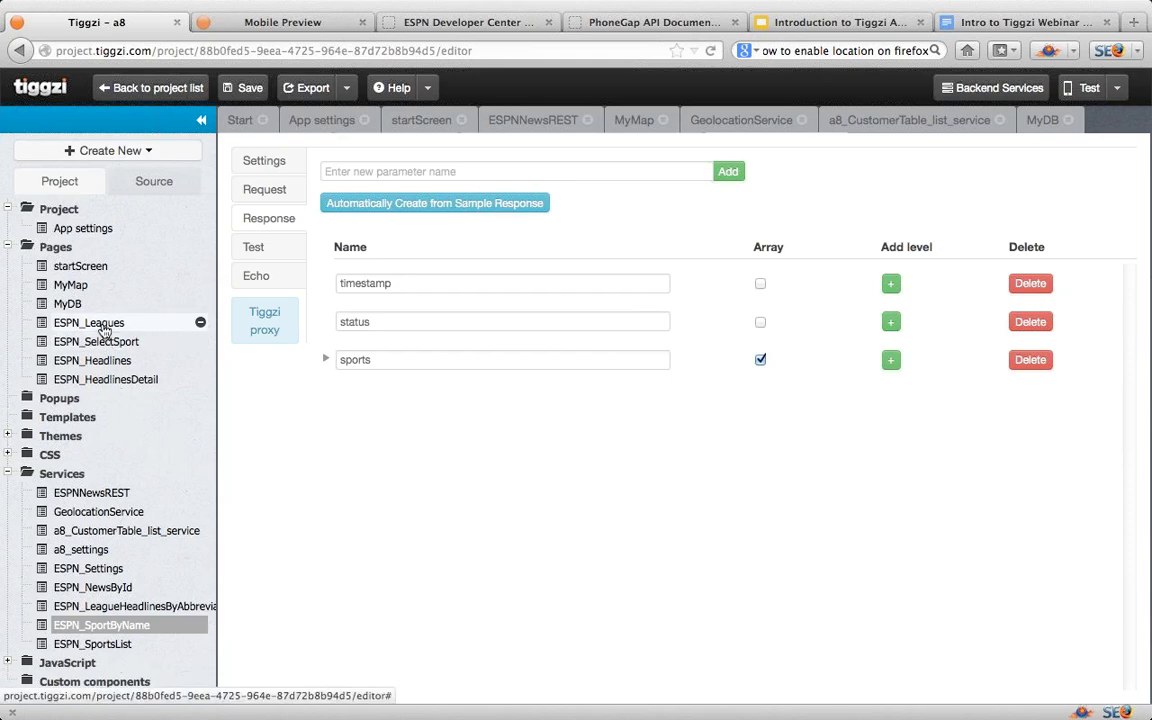
Step: Browse the ESPN_Leagues, ESPN_SelectSport, ESPN_Headlines and ESPN_HeadlinesDetail pages, ending on ESPN_SelectSport
click(104, 328)
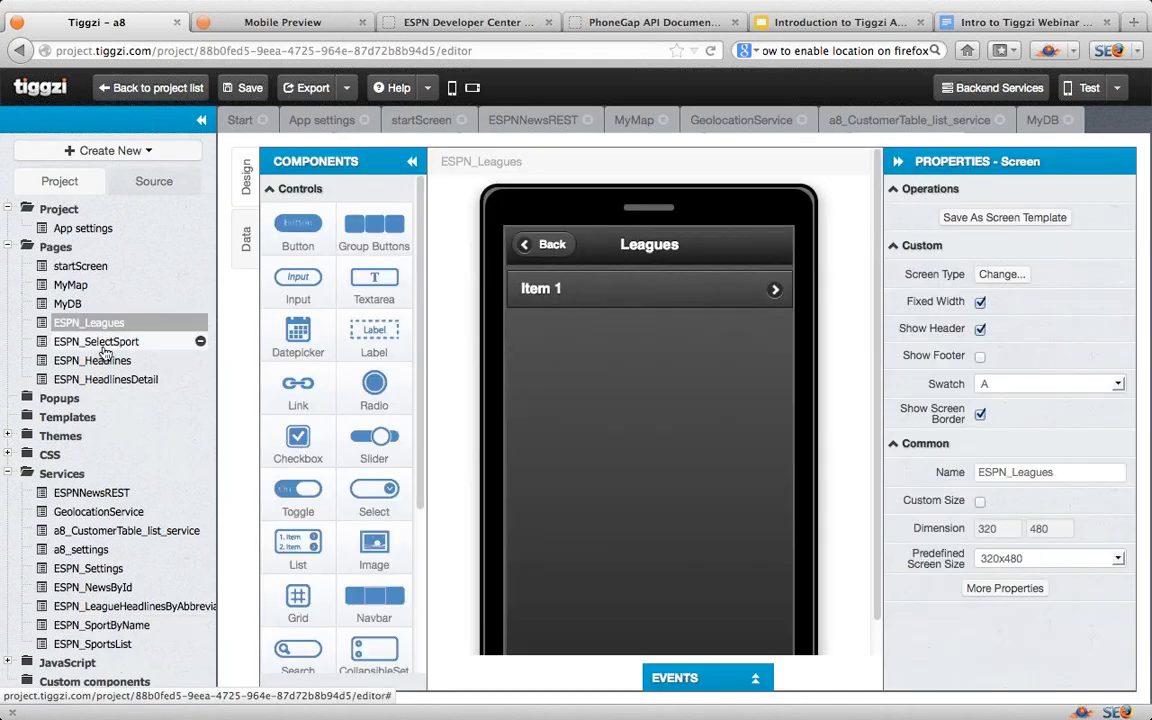
click(104, 345)
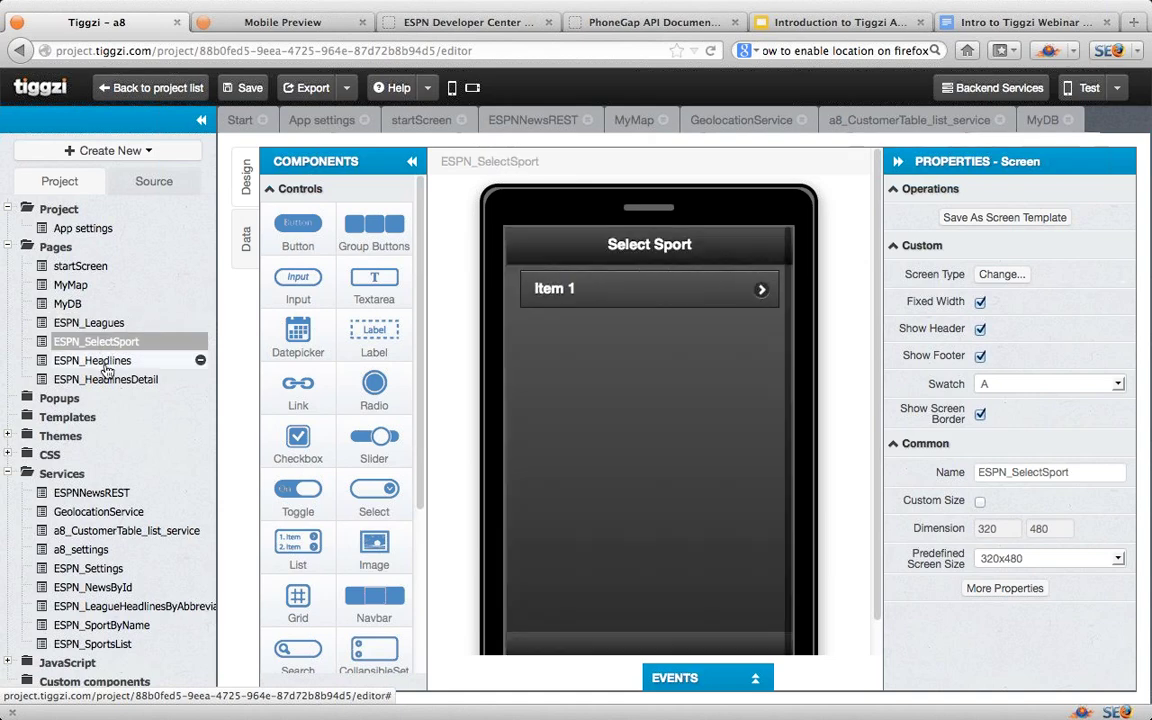
click(106, 366)
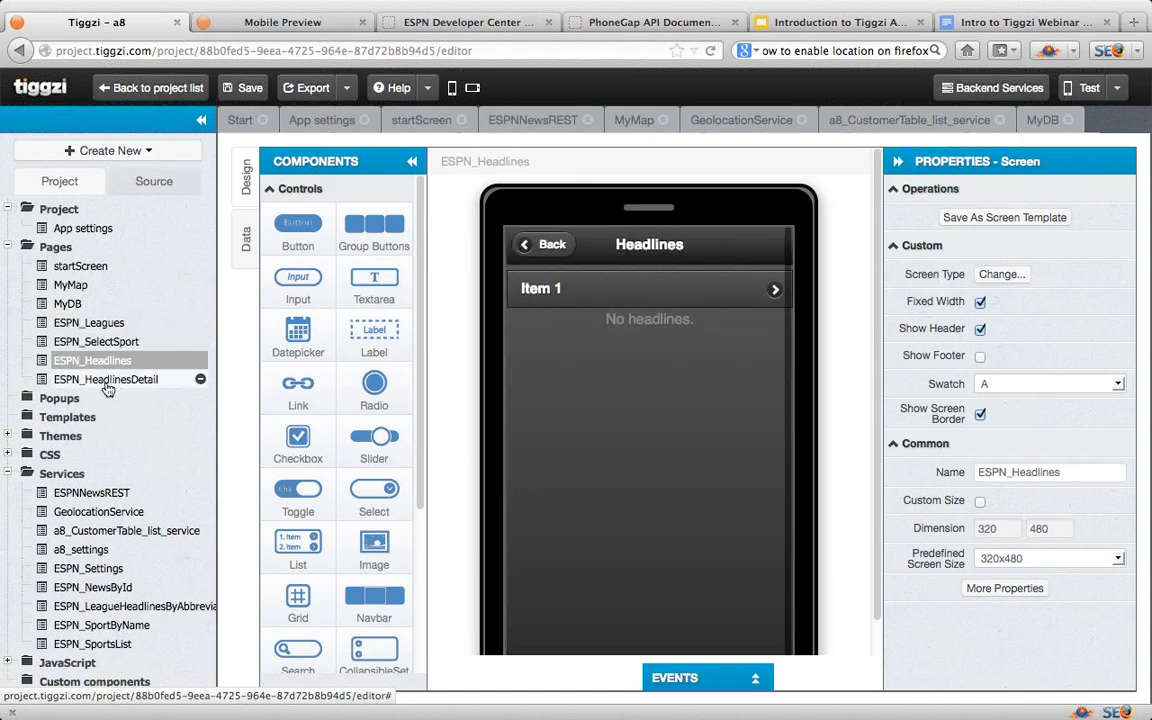
click(108, 386)
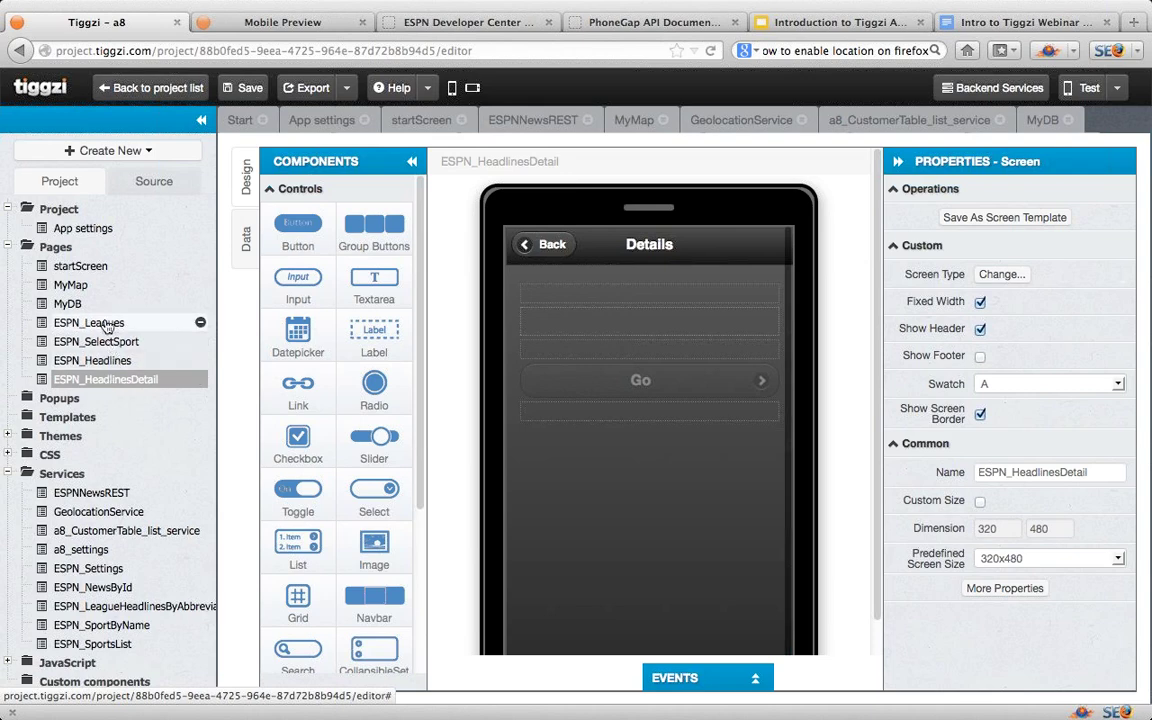
click(104, 345)
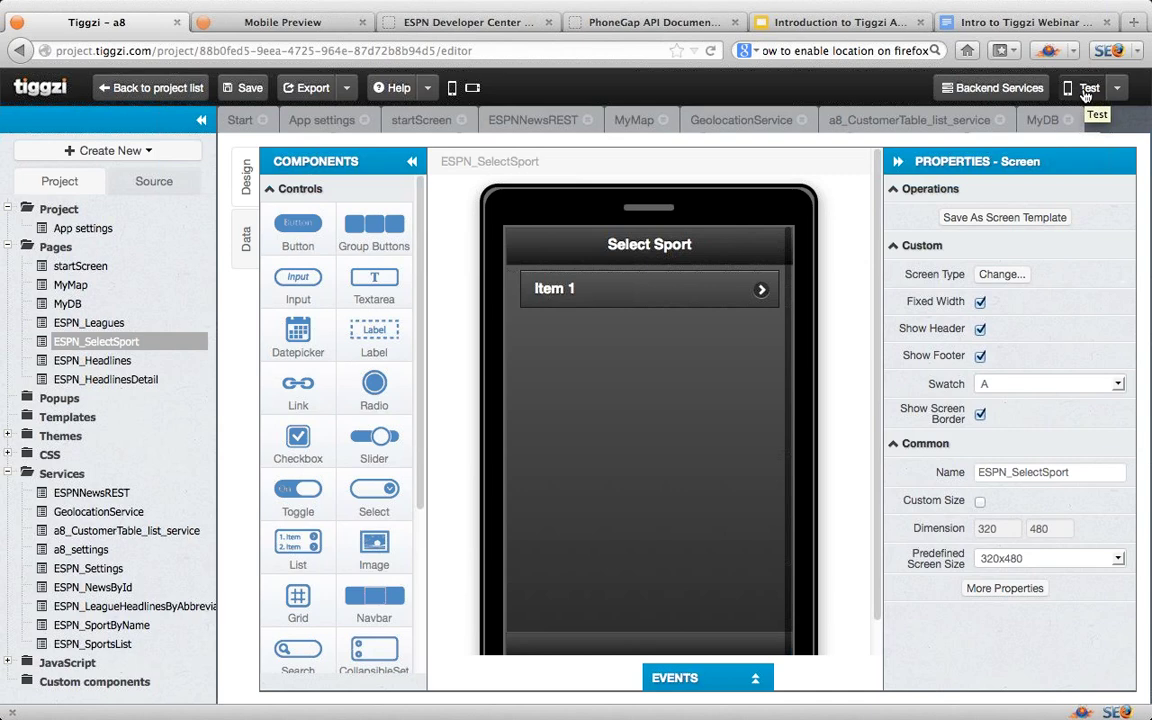
Step: Save the project and run it in the Mobile Preview
click(250, 89)
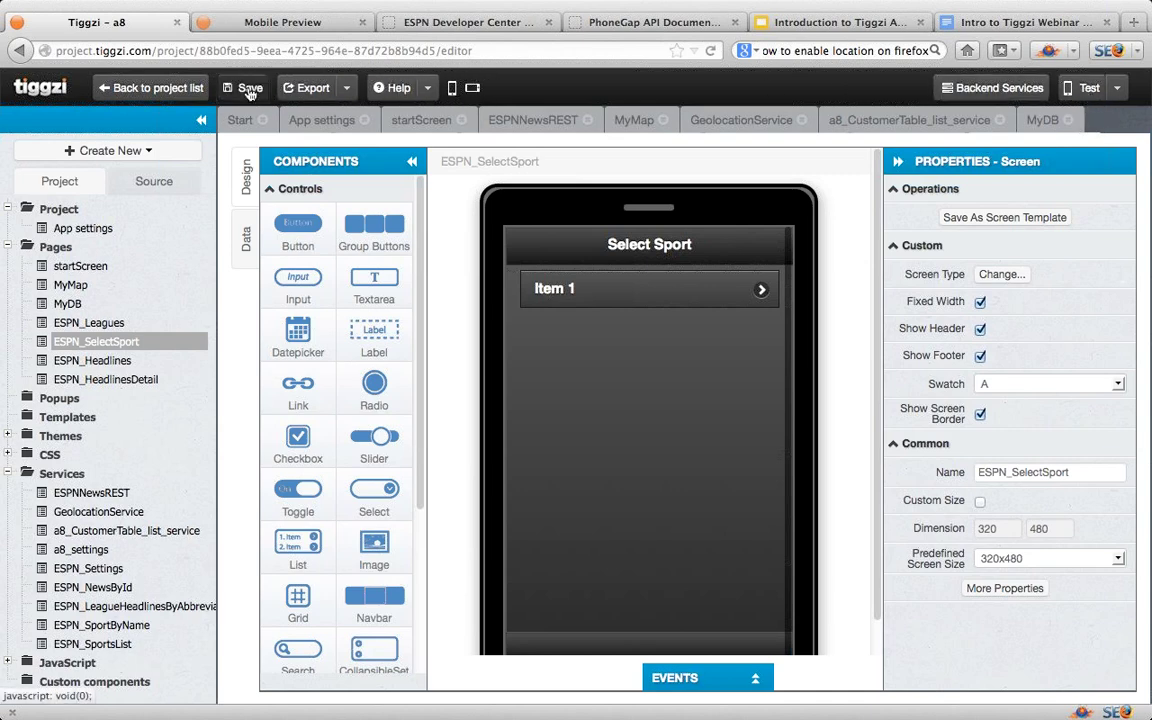
click(1088, 90)
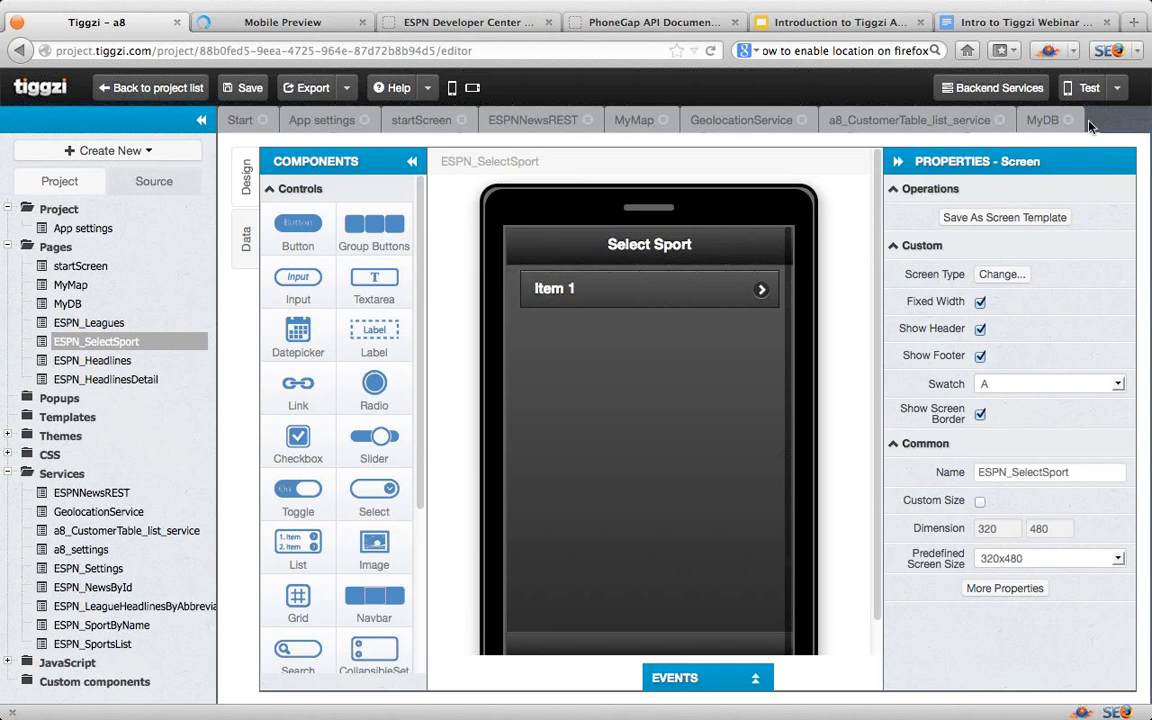
click(290, 24)
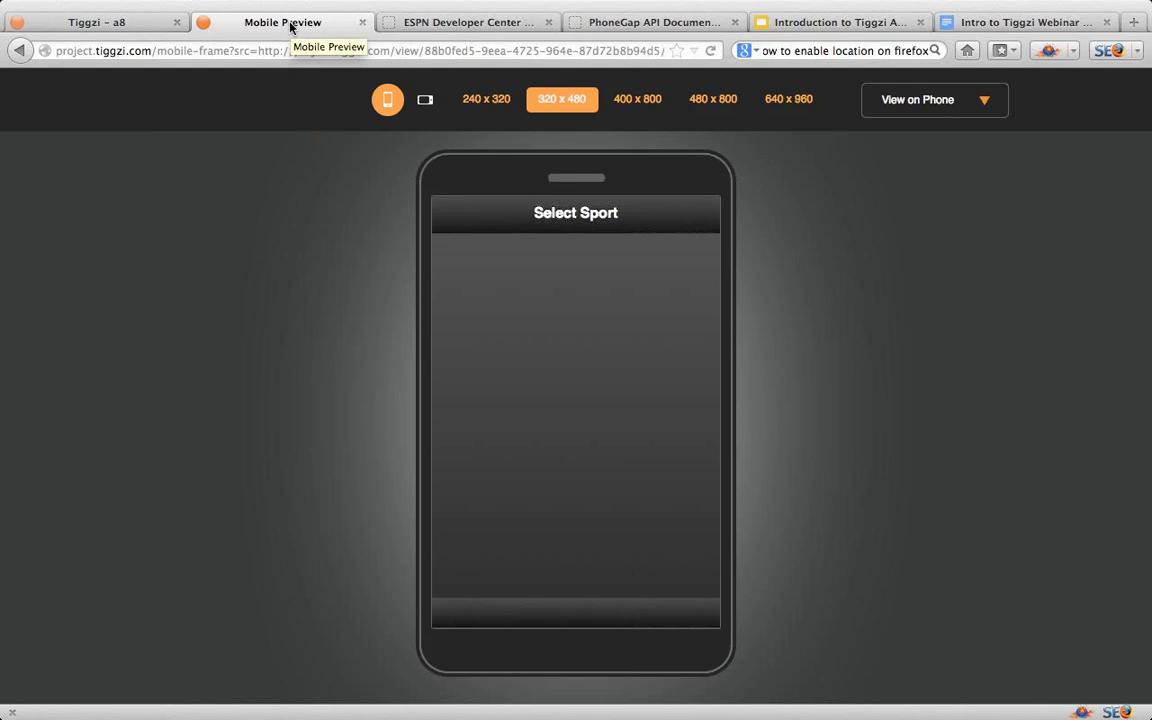
click(108, 23)
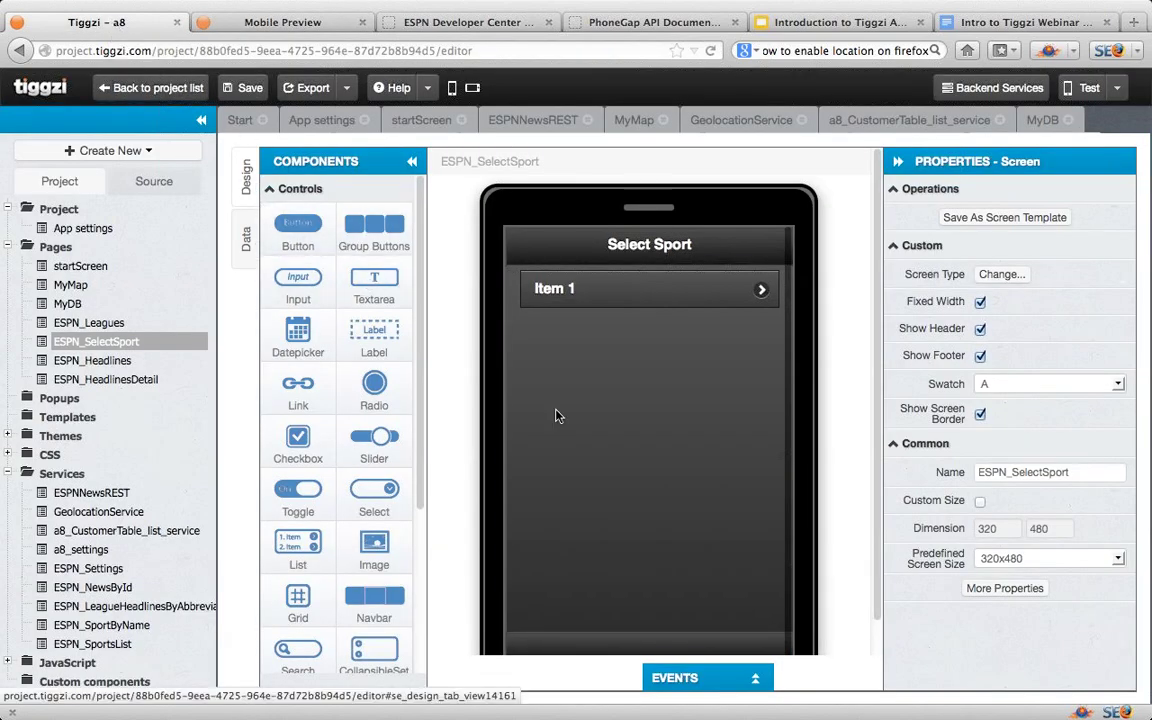
Step: Check the Select Sport screen's events, then reload the preview and return to the editor
click(756, 679)
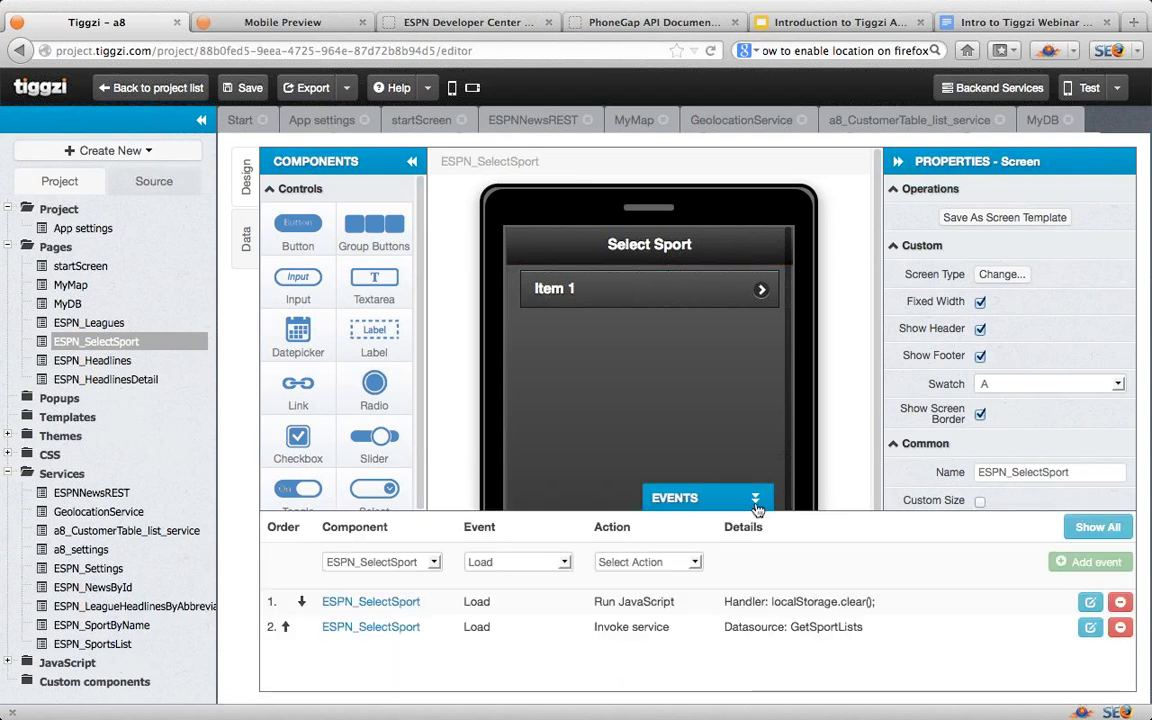
click(685, 497)
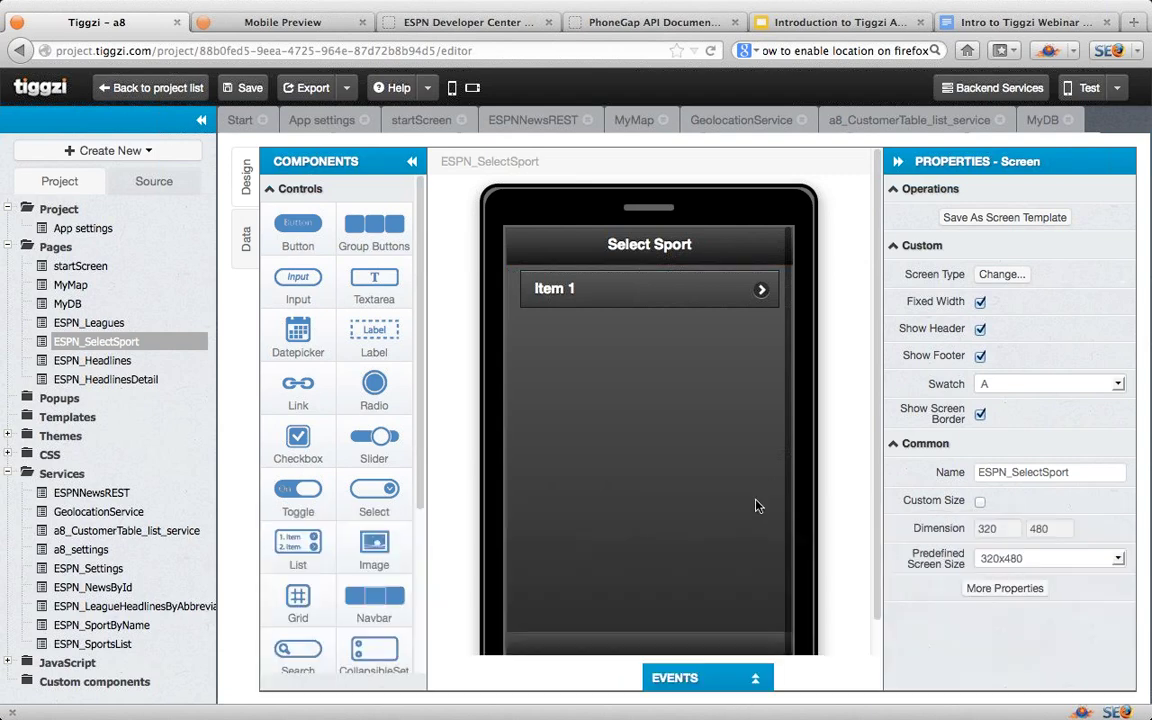
click(237, 28)
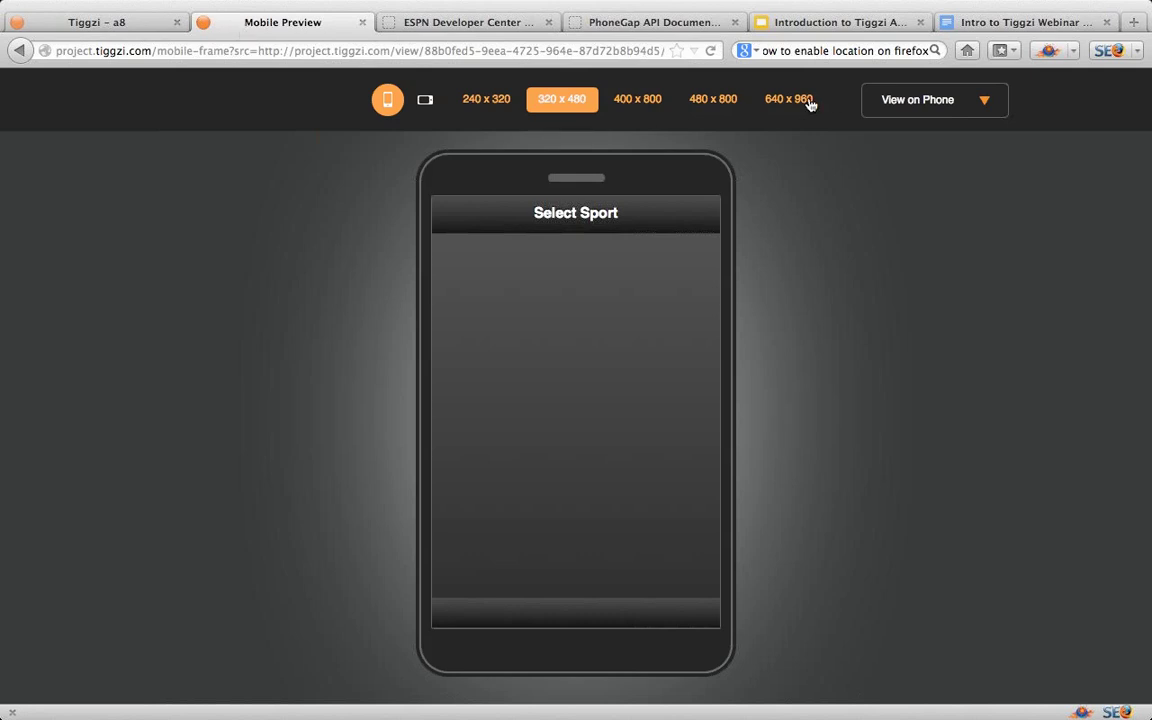
click(711, 52)
click(96, 22)
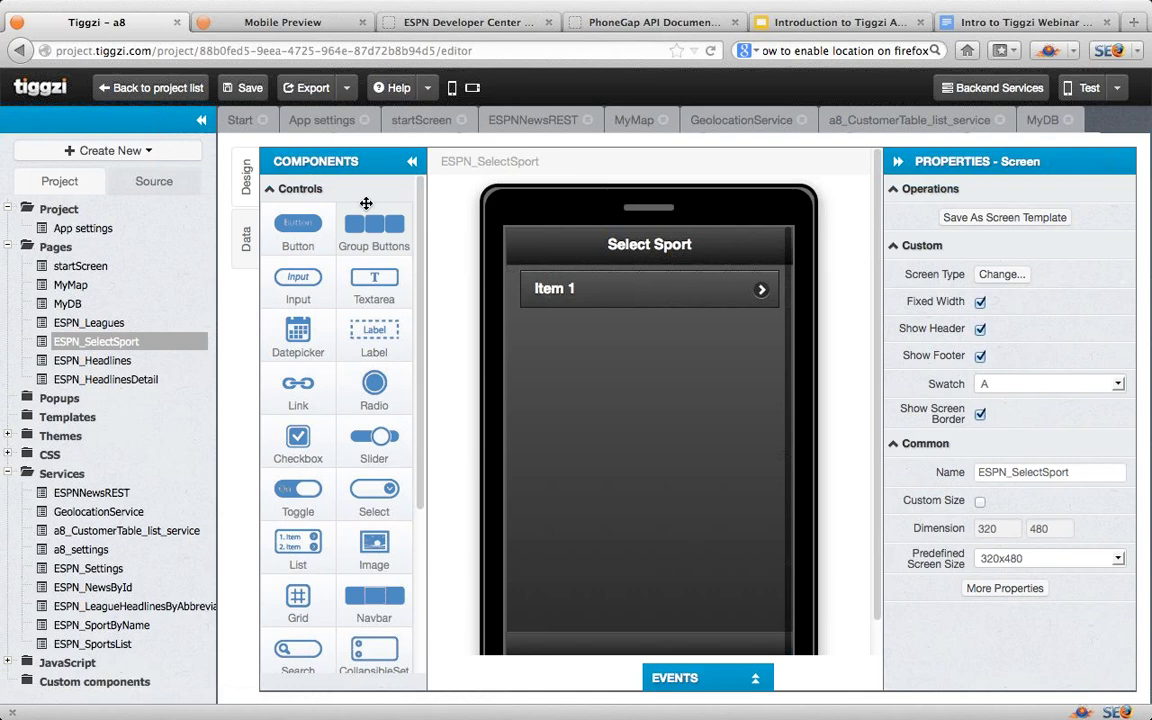
Step: Copy the API key from the ESPN developer account page
click(477, 30)
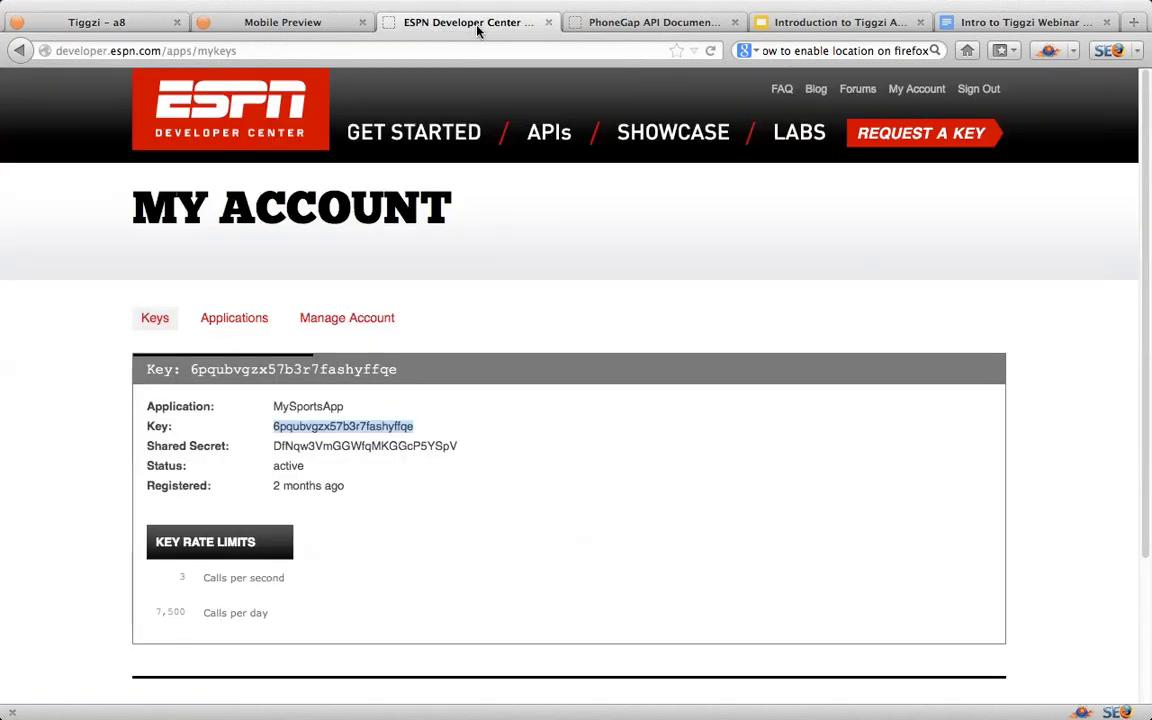
click(410, 427)
drag(417, 432, 275, 426)
key(ctrl+c)
Step: Replace the ESPN_Settings apikey default value with the copied key, save, and run Test
click(101, 22)
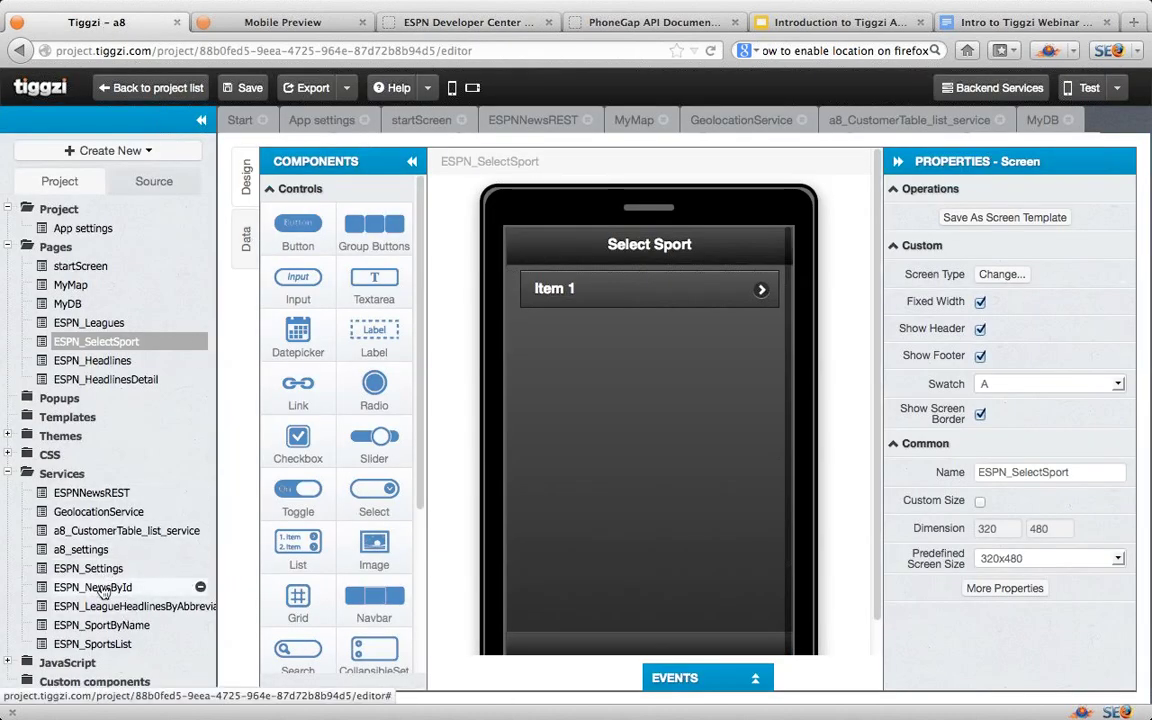
click(95, 568)
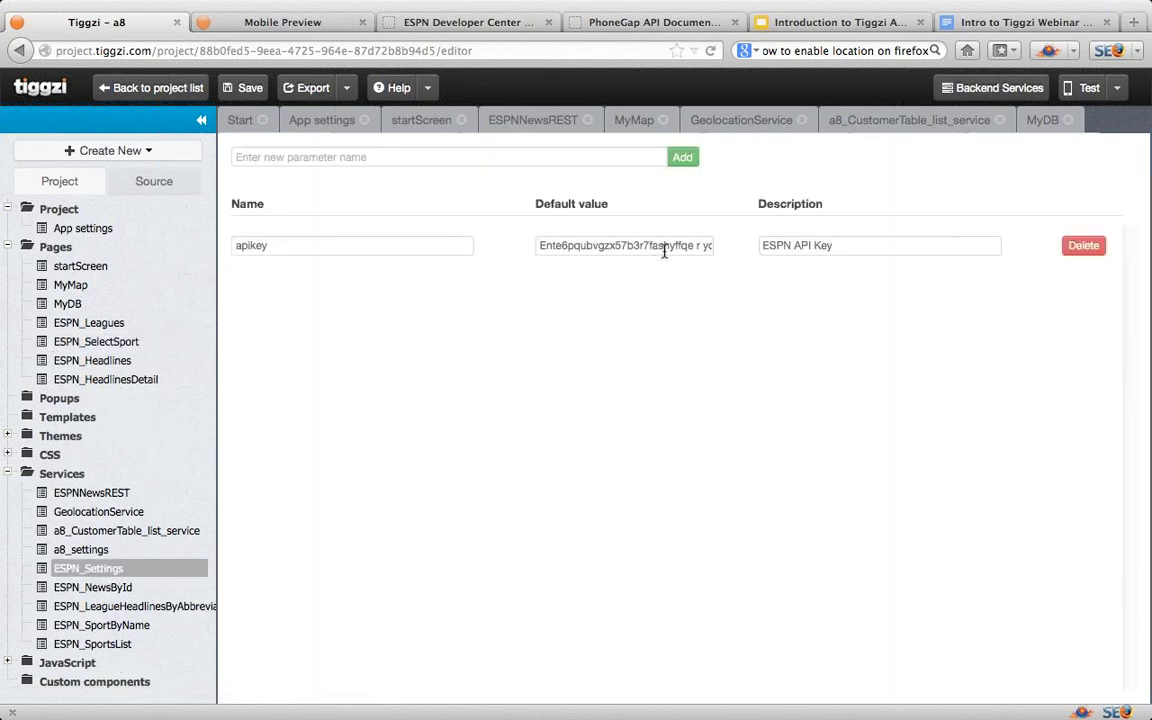
drag(644, 245, 507, 241)
key(BackSpace)
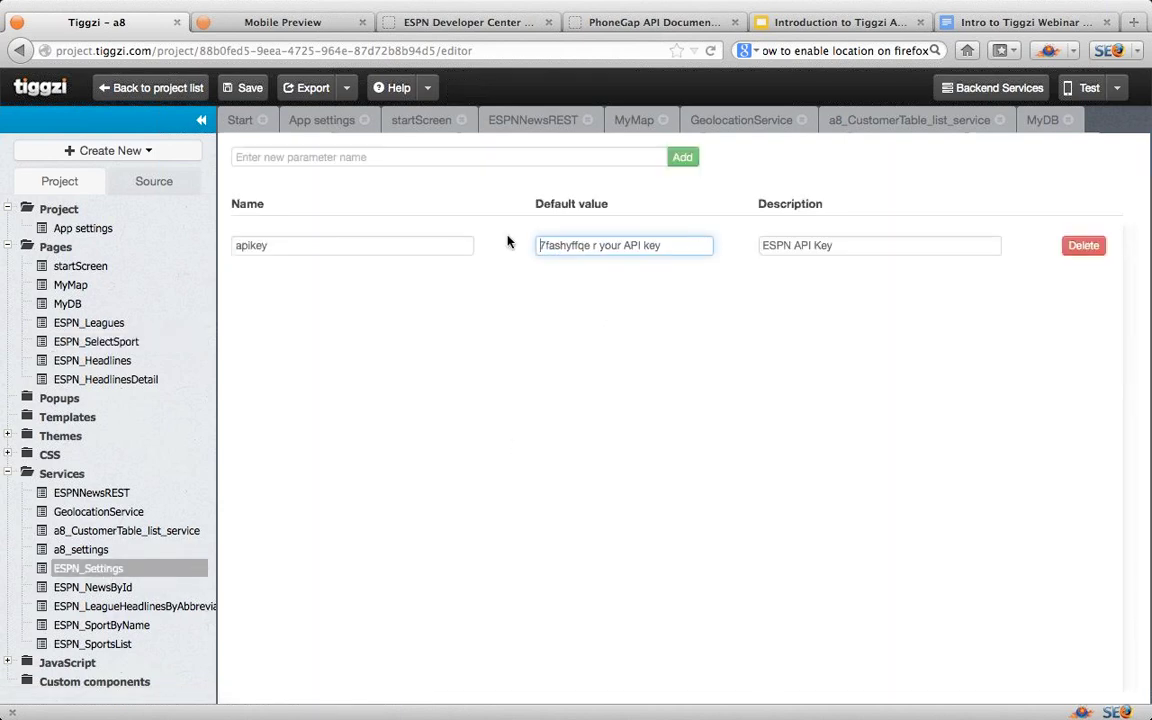
drag(689, 244, 499, 237)
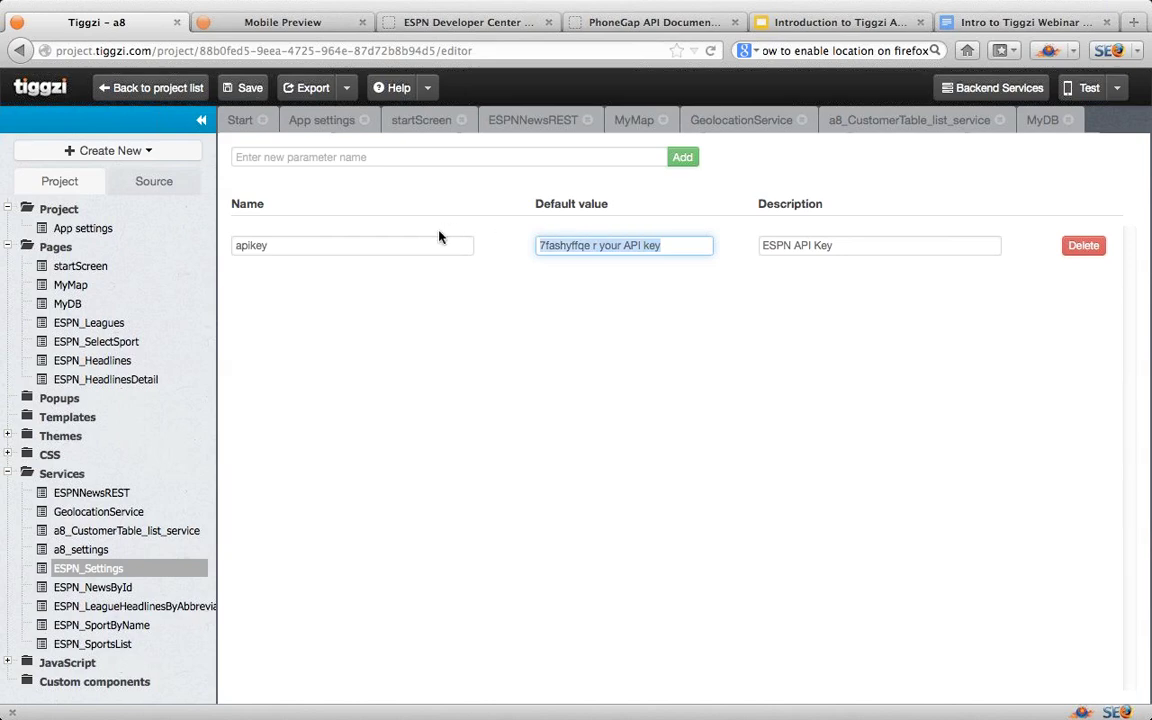
key(ctrl+v)
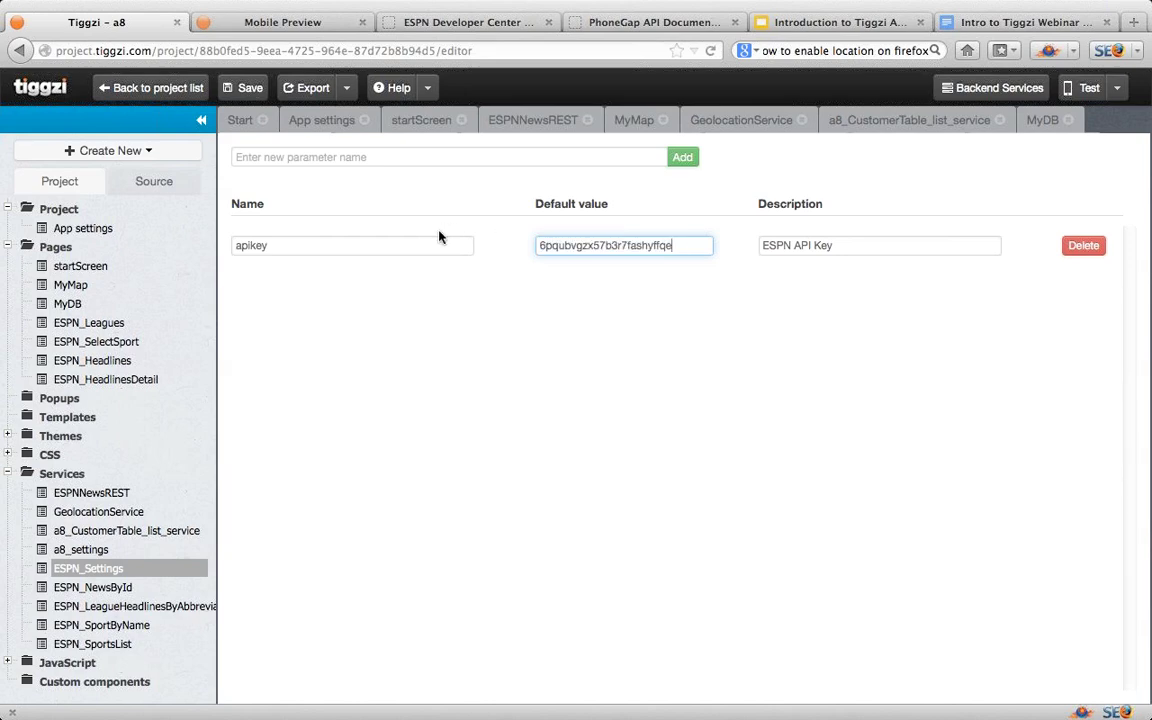
click(307, 252)
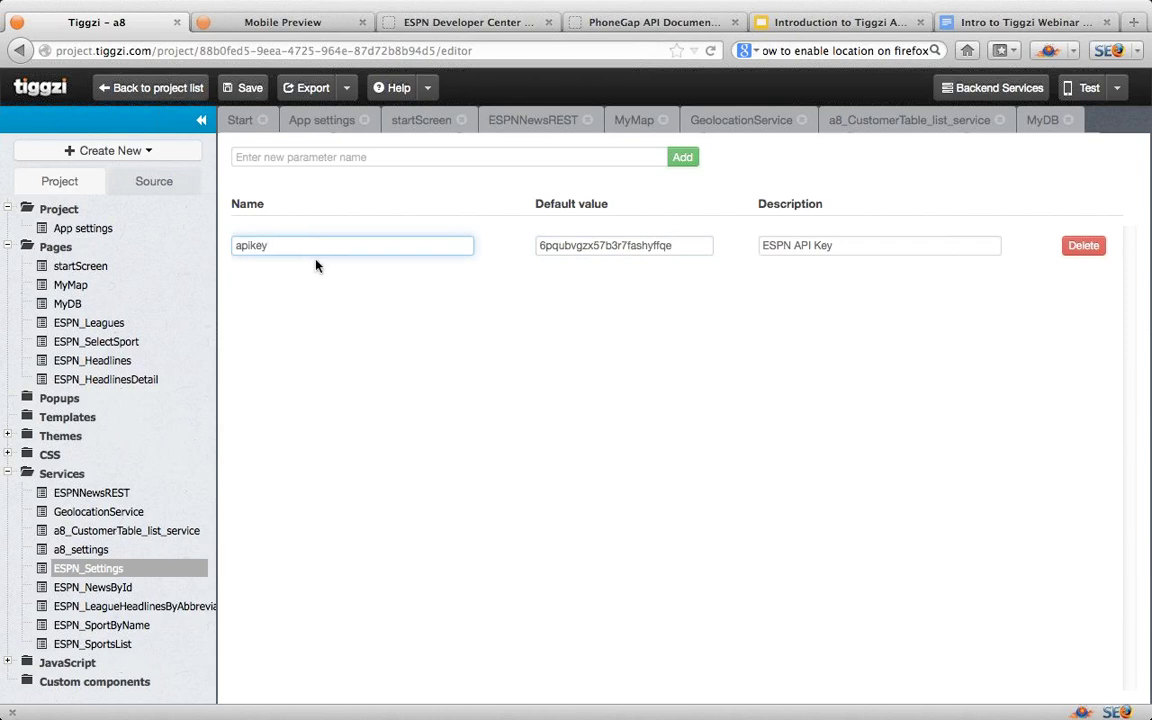
click(238, 92)
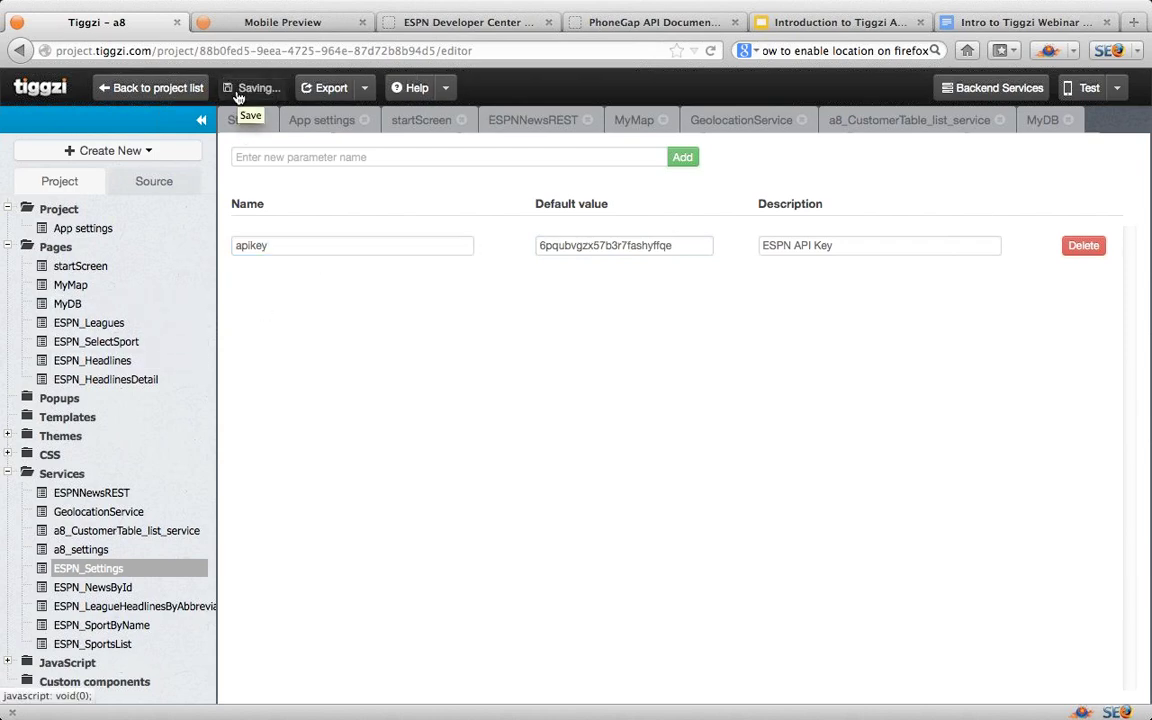
click(1087, 92)
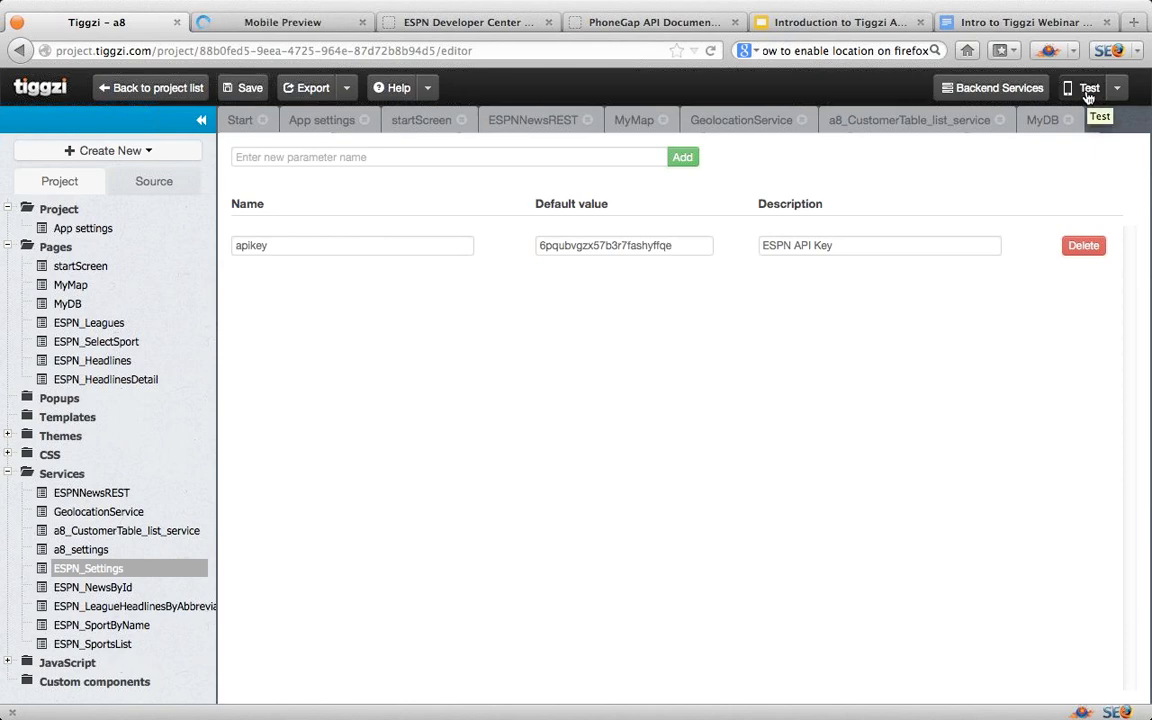
Step: In the preview, go from BASKETBALL to NCAA Basketball to a headline's details, then return
click(243, 26)
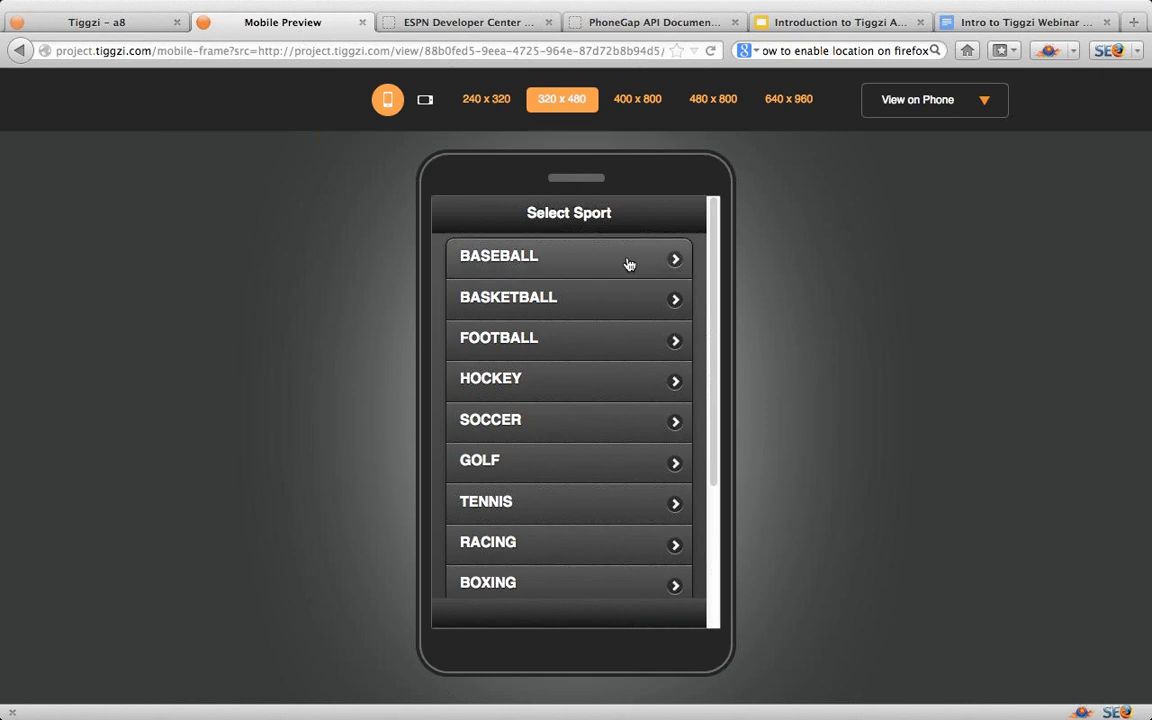
click(608, 312)
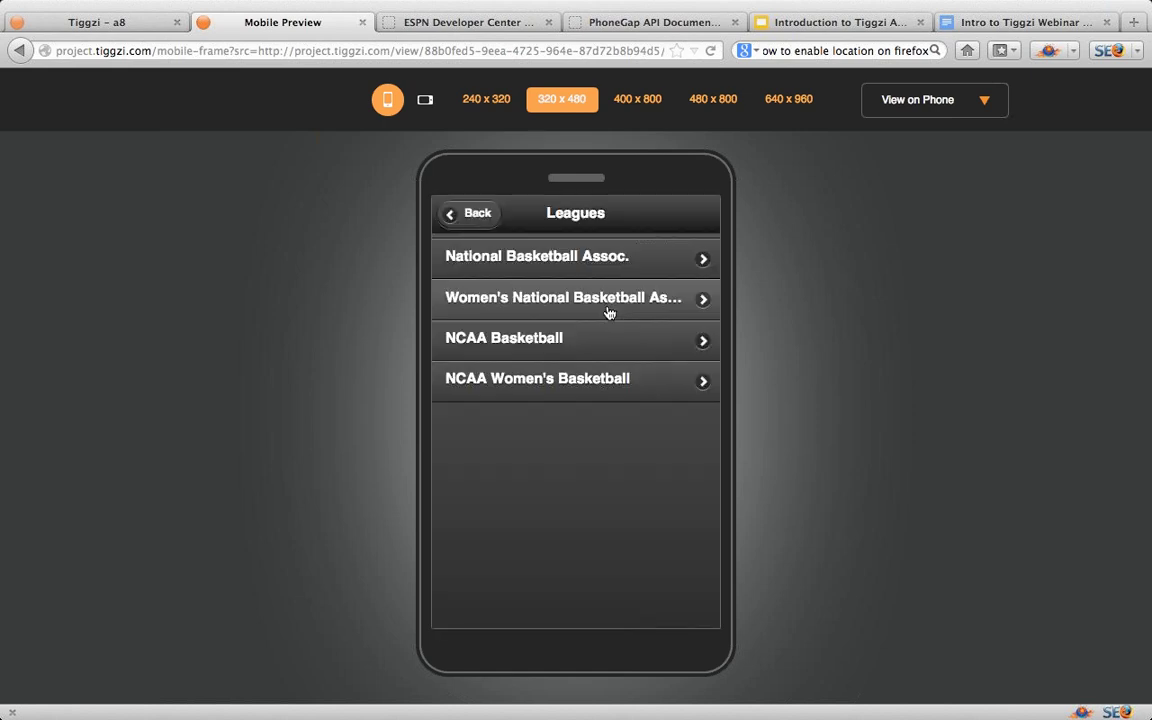
click(586, 346)
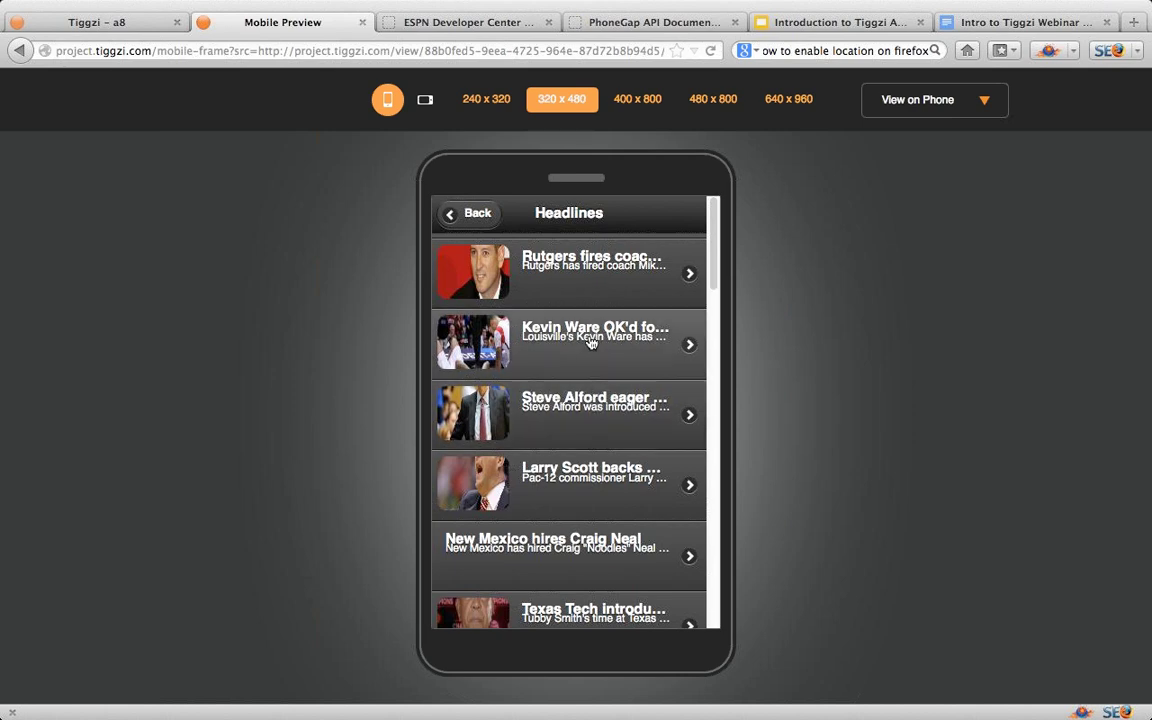
click(588, 337)
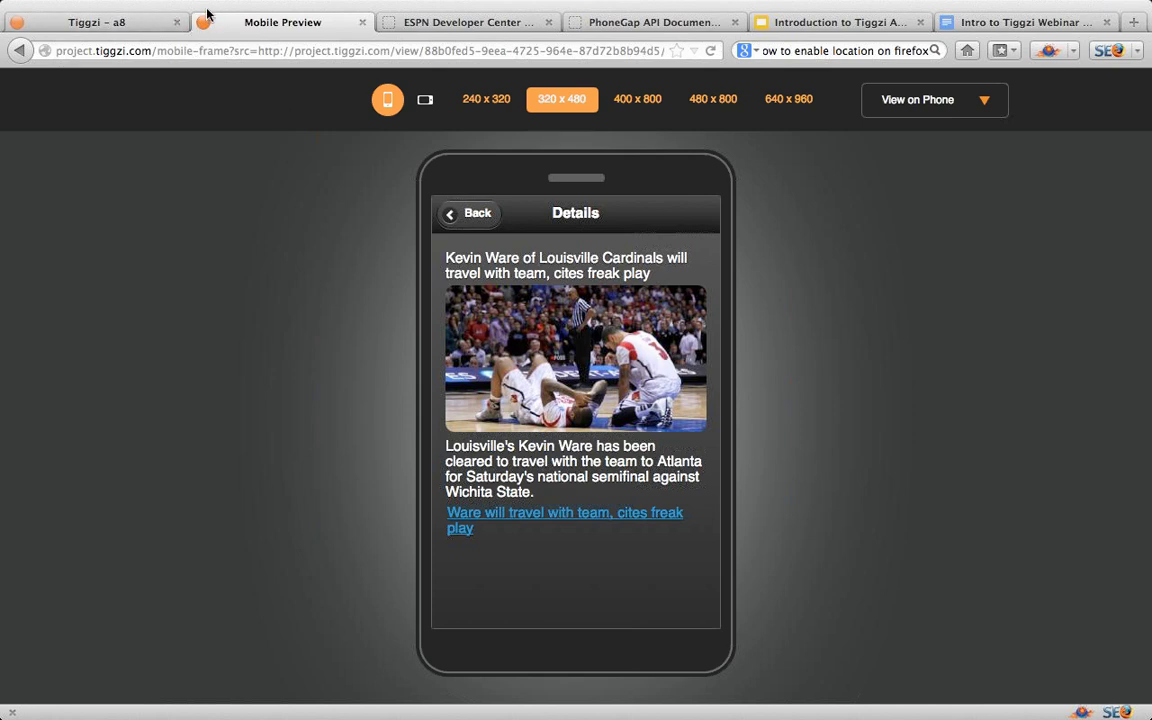
click(103, 24)
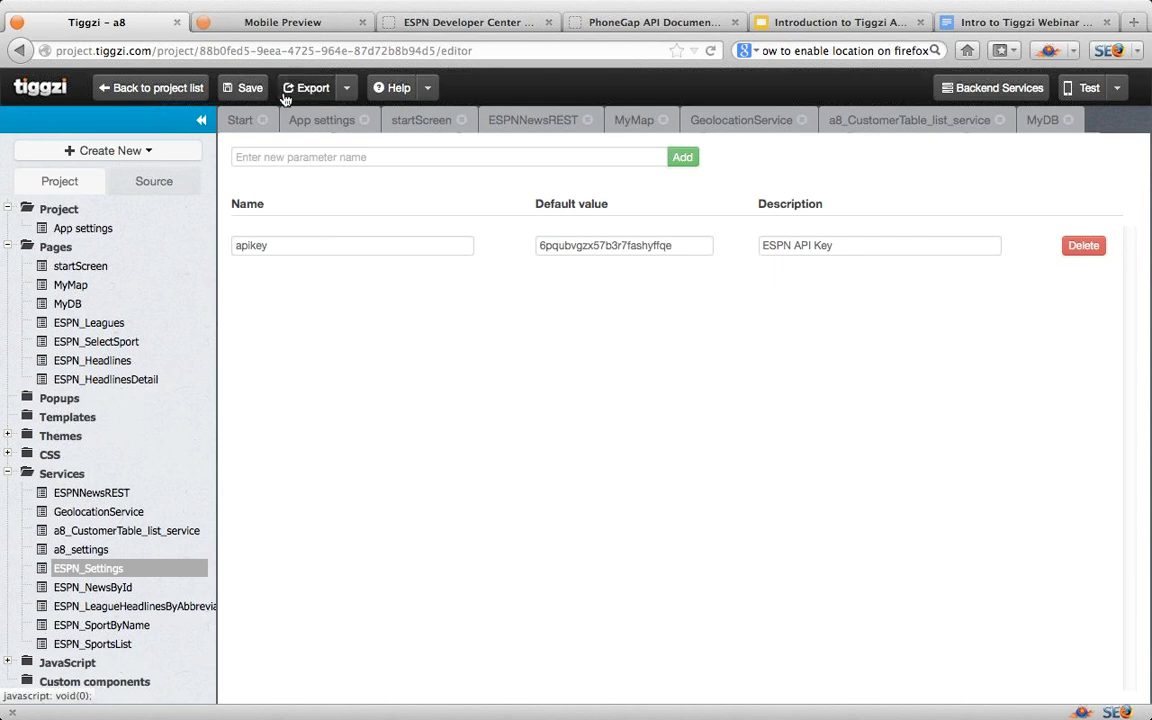
Step: Select ESPN_SelectSport and open the Export dropdown of platform build options
click(105, 341)
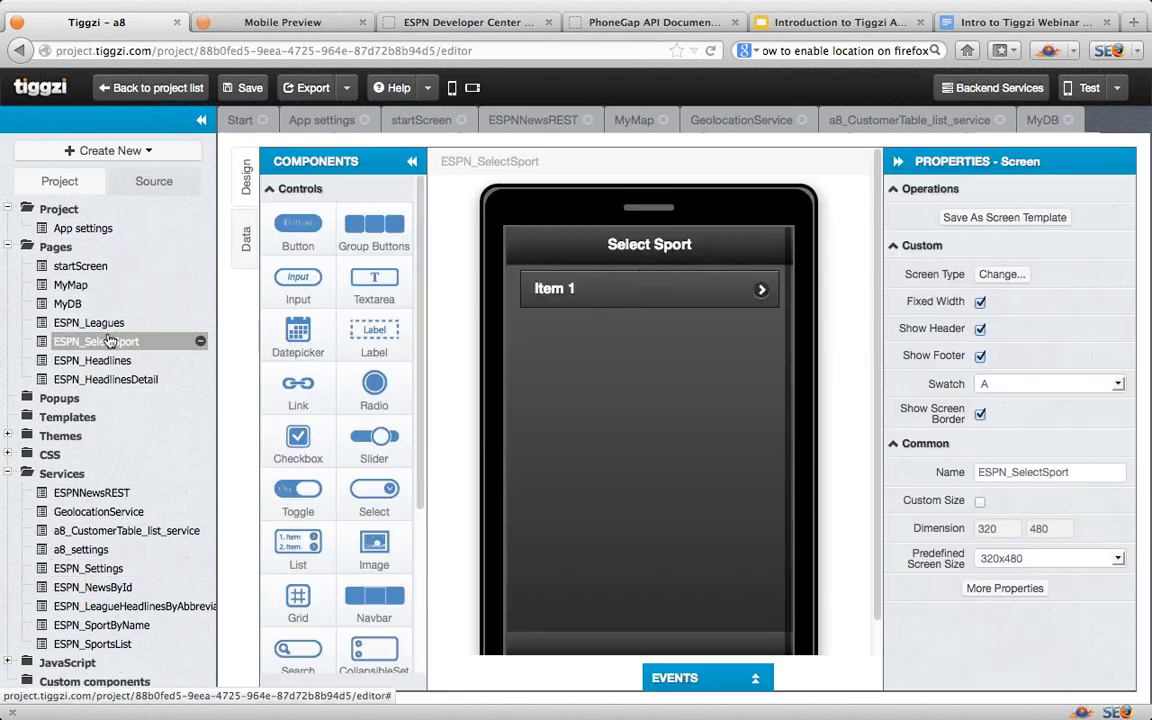
click(348, 89)
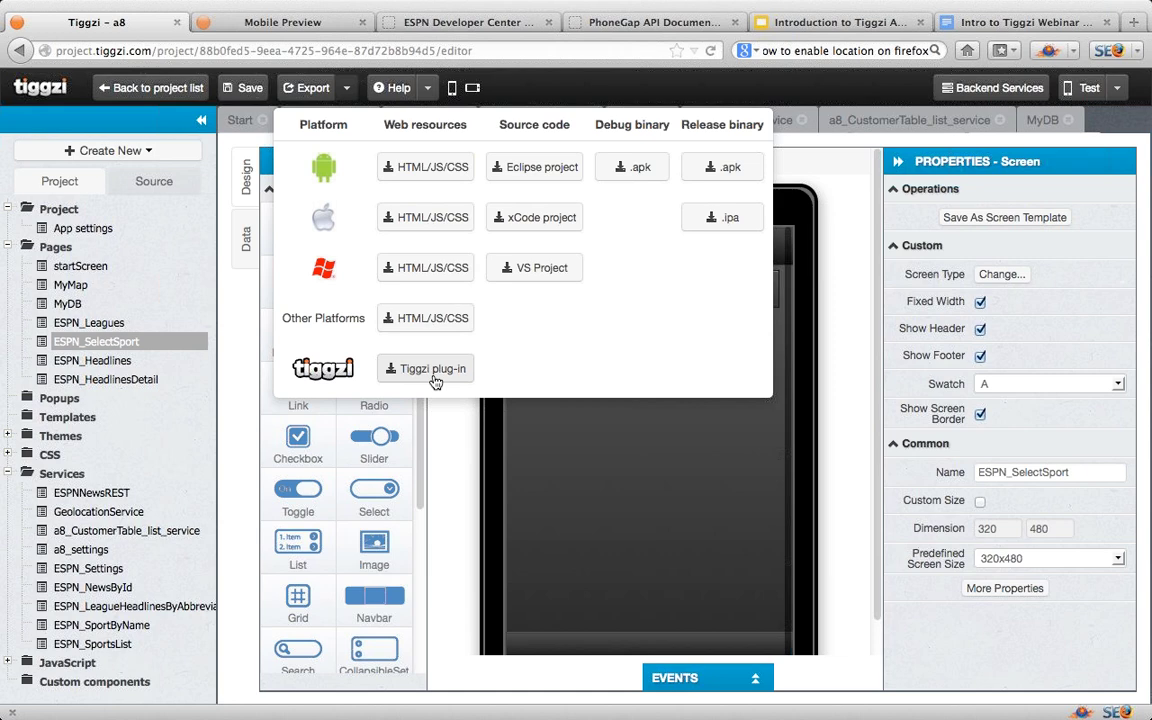
click(720, 170)
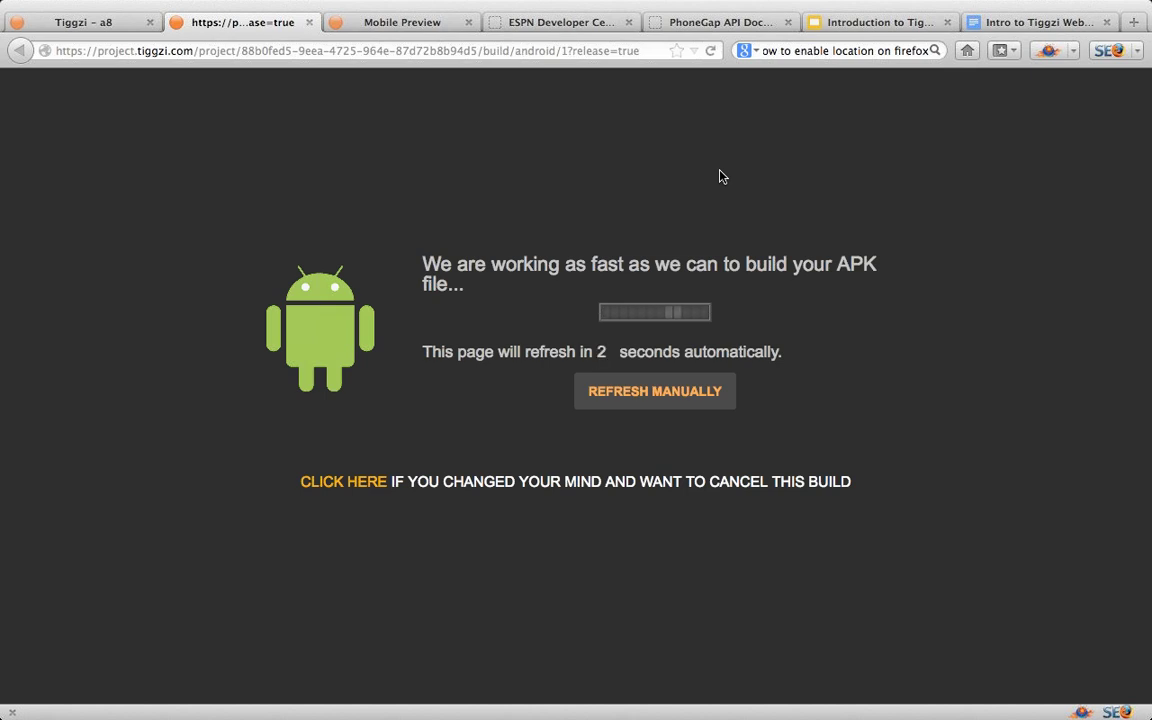
click(93, 24)
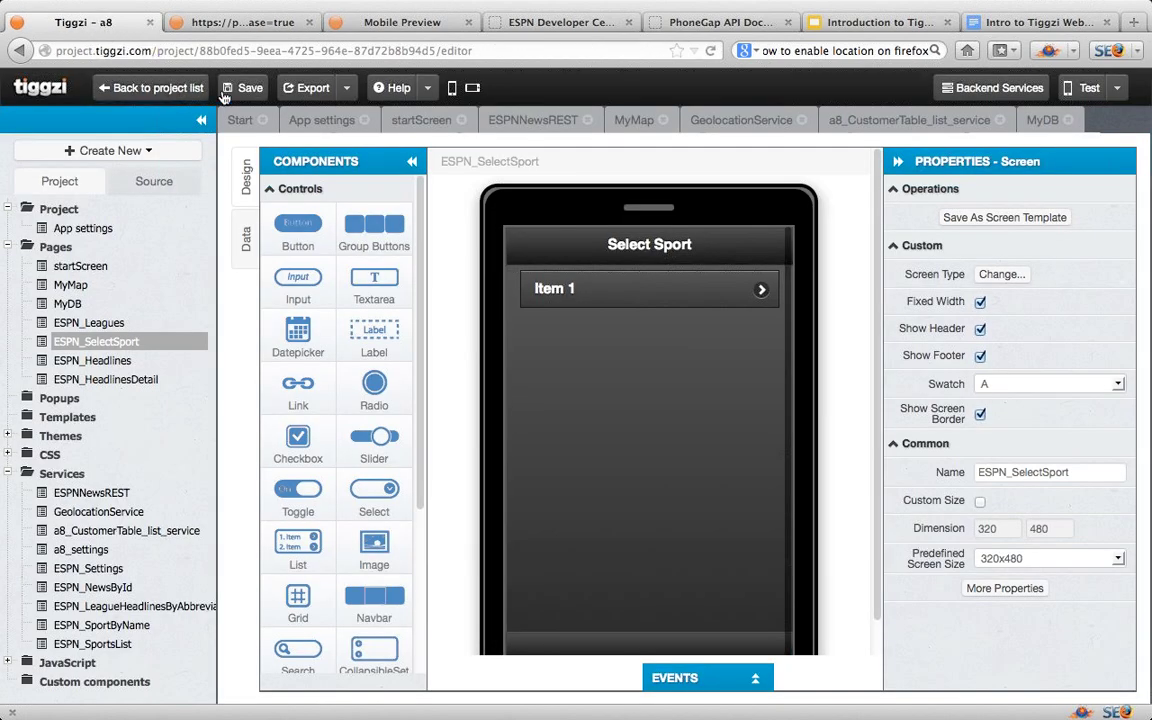
Step: From the project list, share the a8 app by inviting a collaborator's e-mail
click(156, 89)
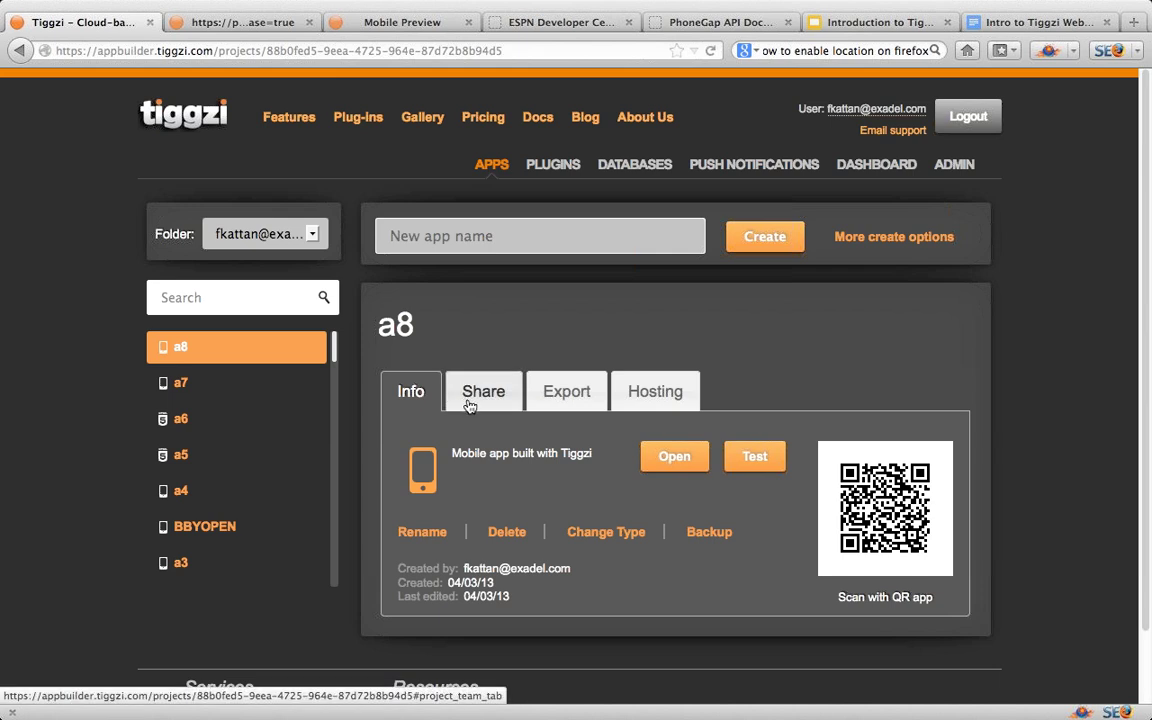
click(478, 402)
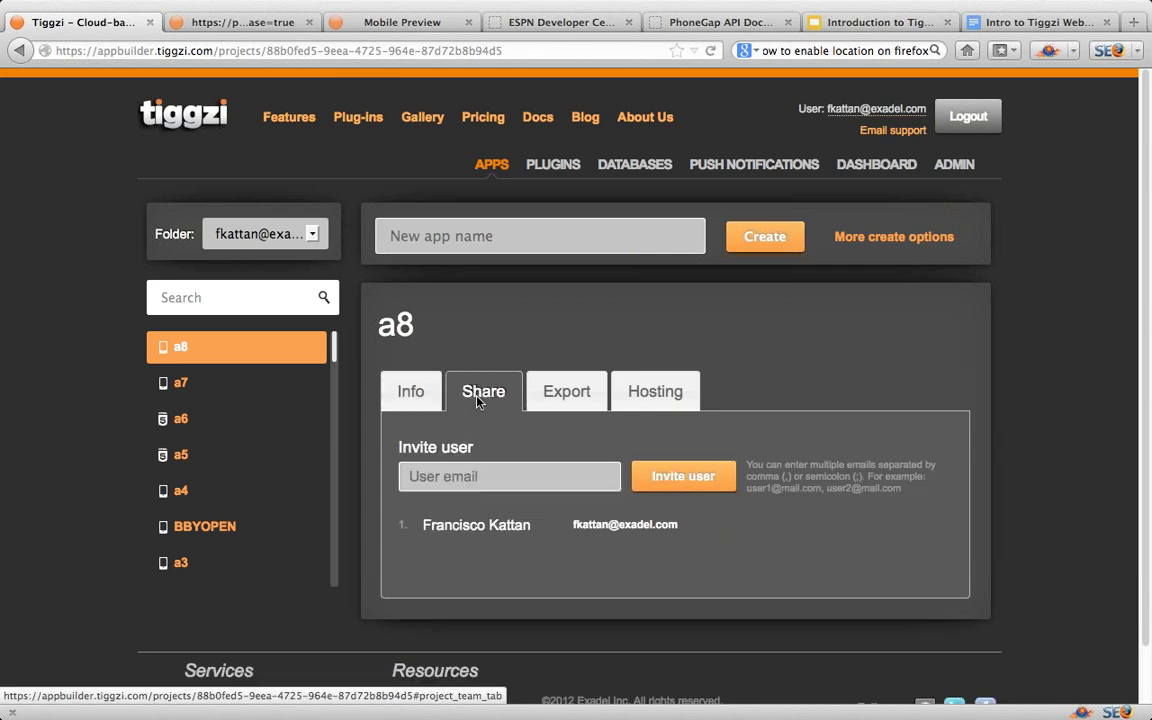
click(463, 481)
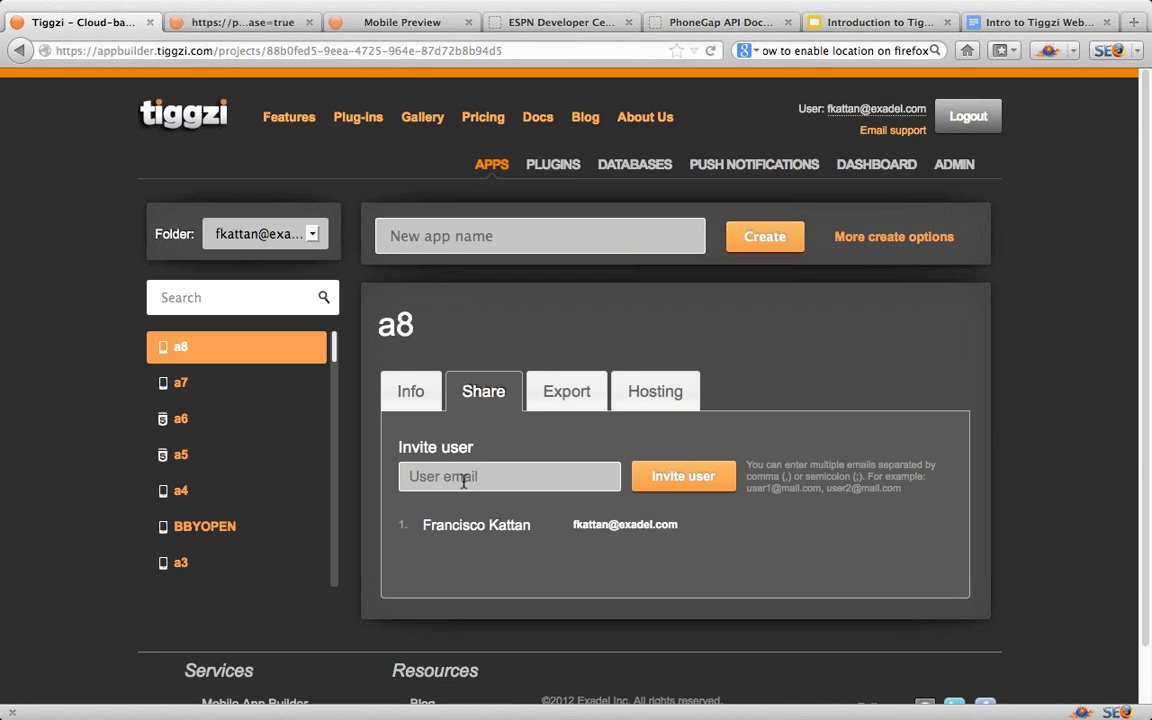
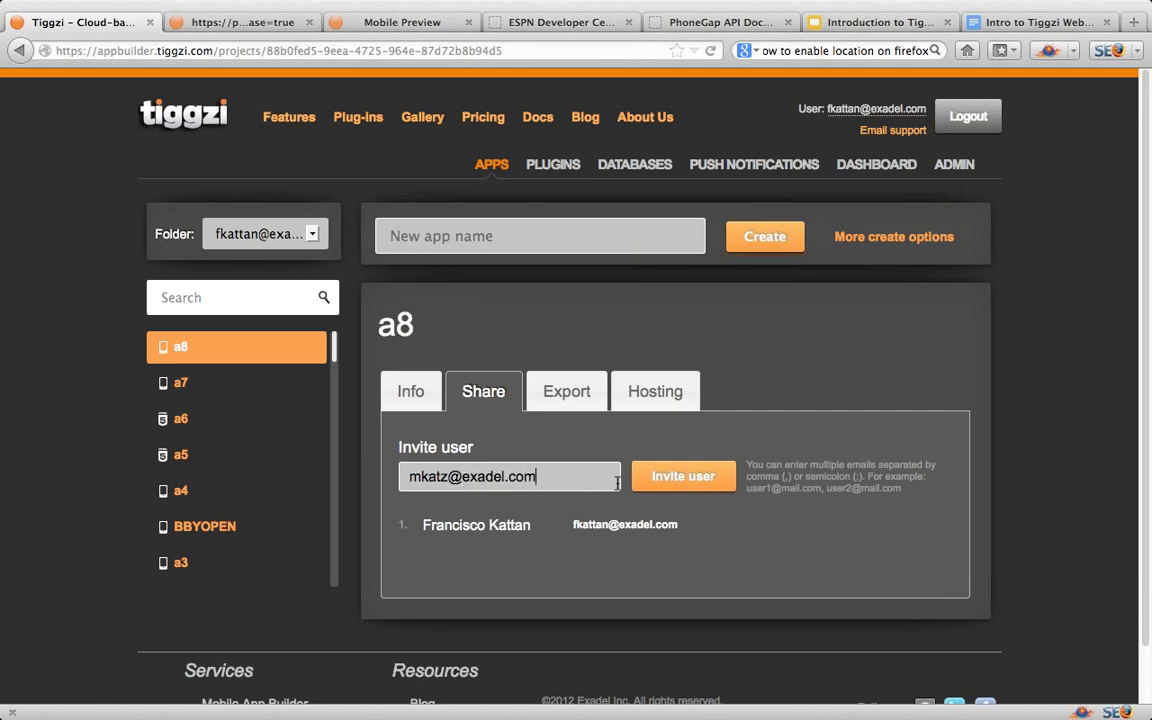
click(689, 484)
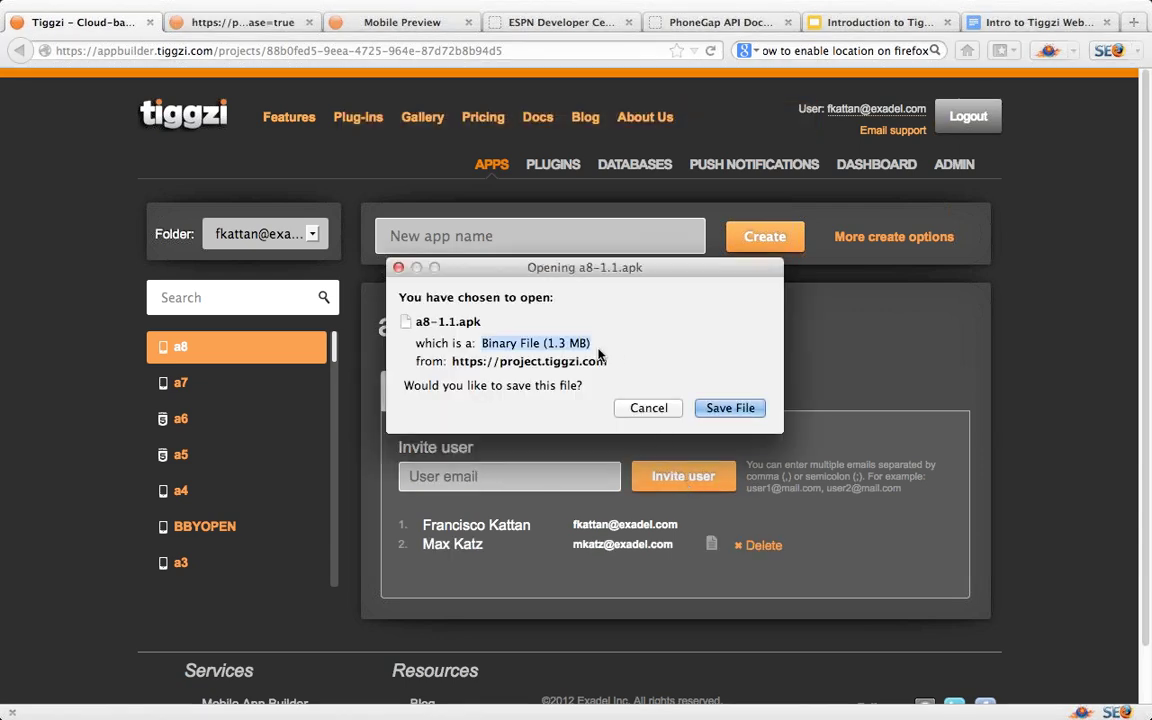
Step: Save the a8-1.1.apk download, then delete the invited collaborator from sharing
click(720, 412)
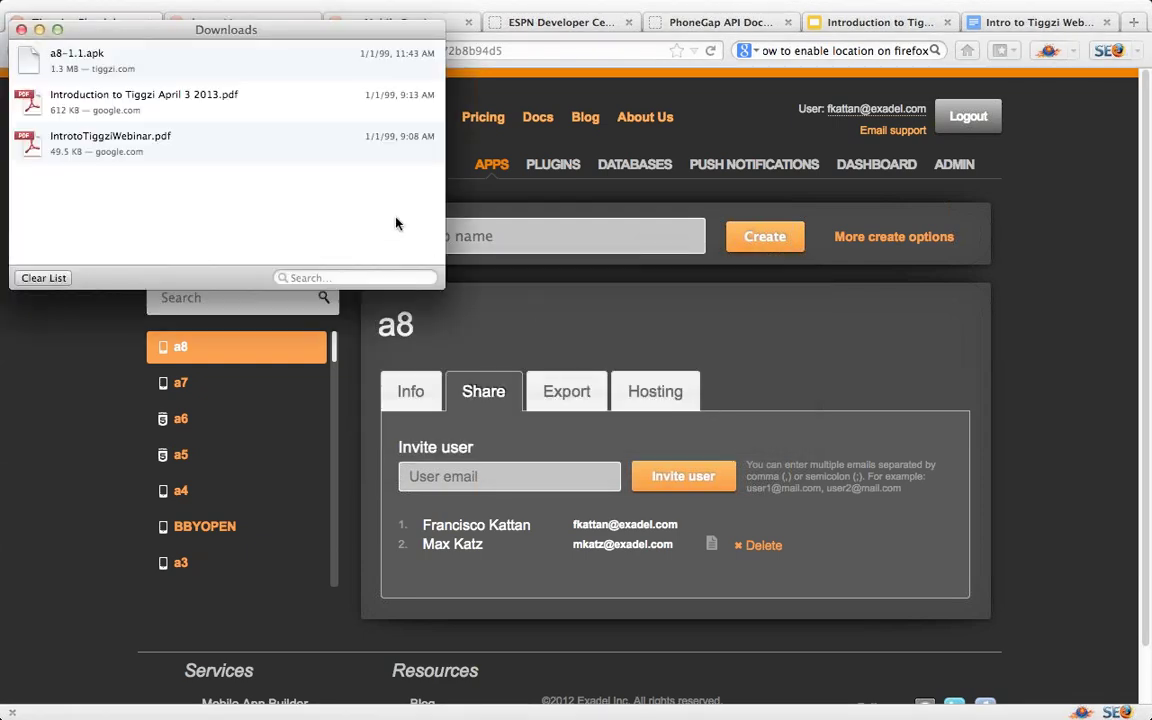
click(21, 29)
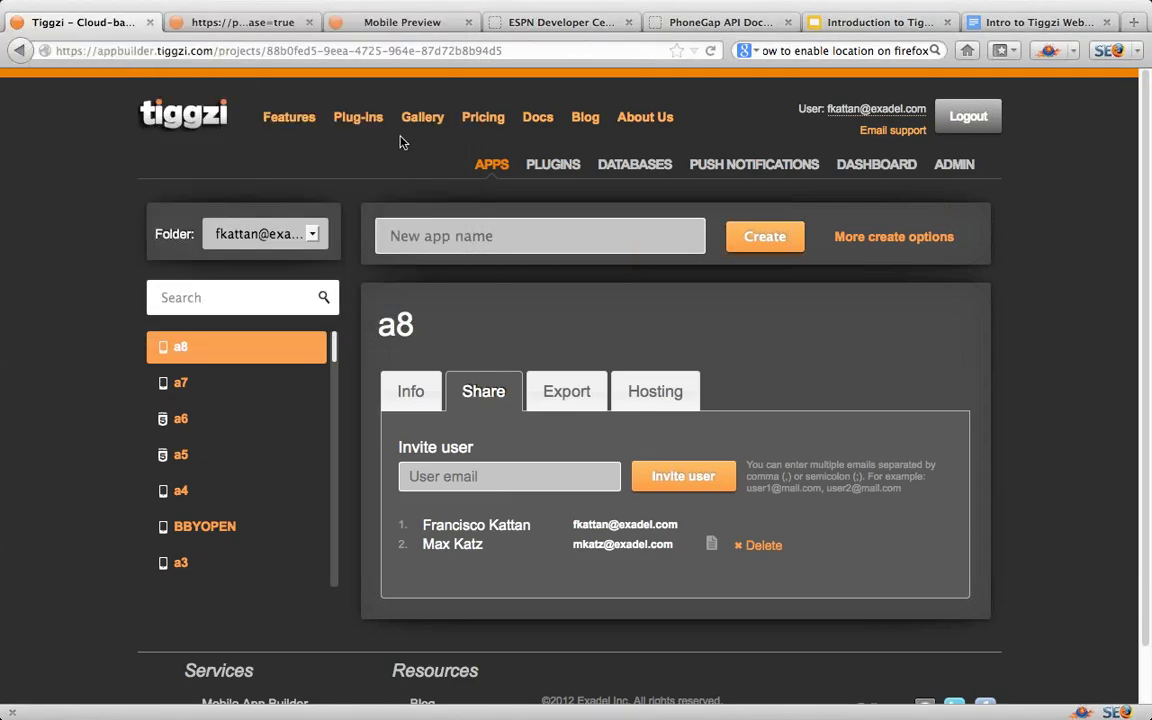
click(740, 548)
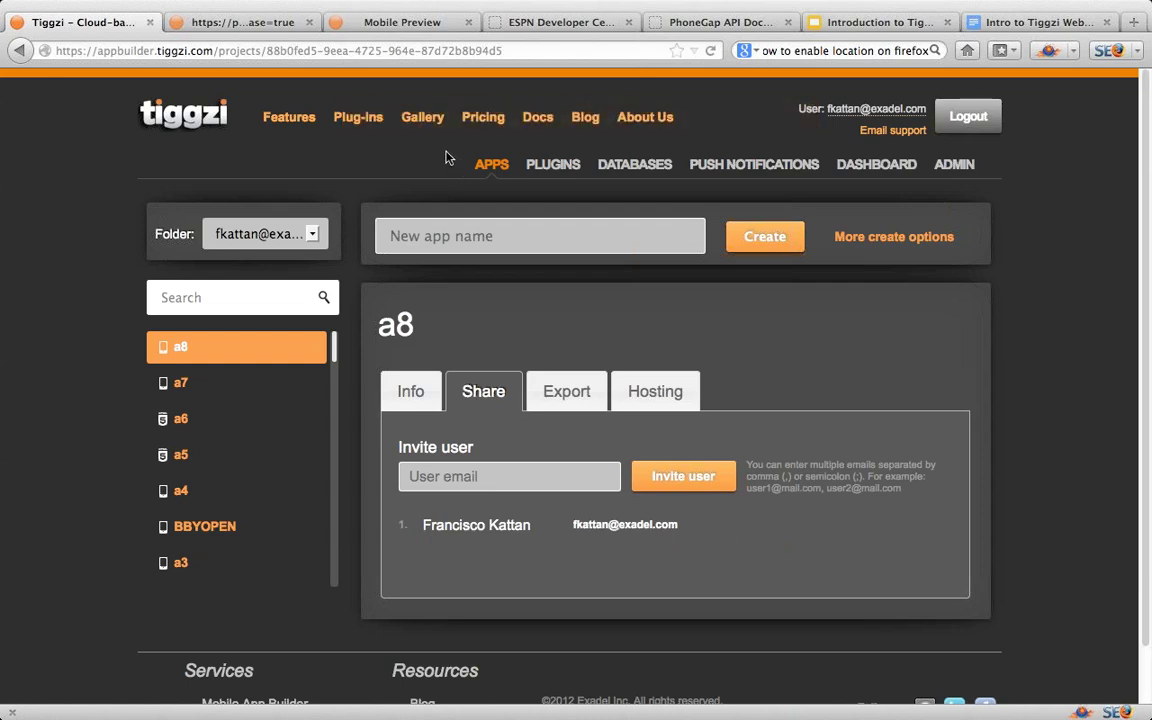
click(258, 24)
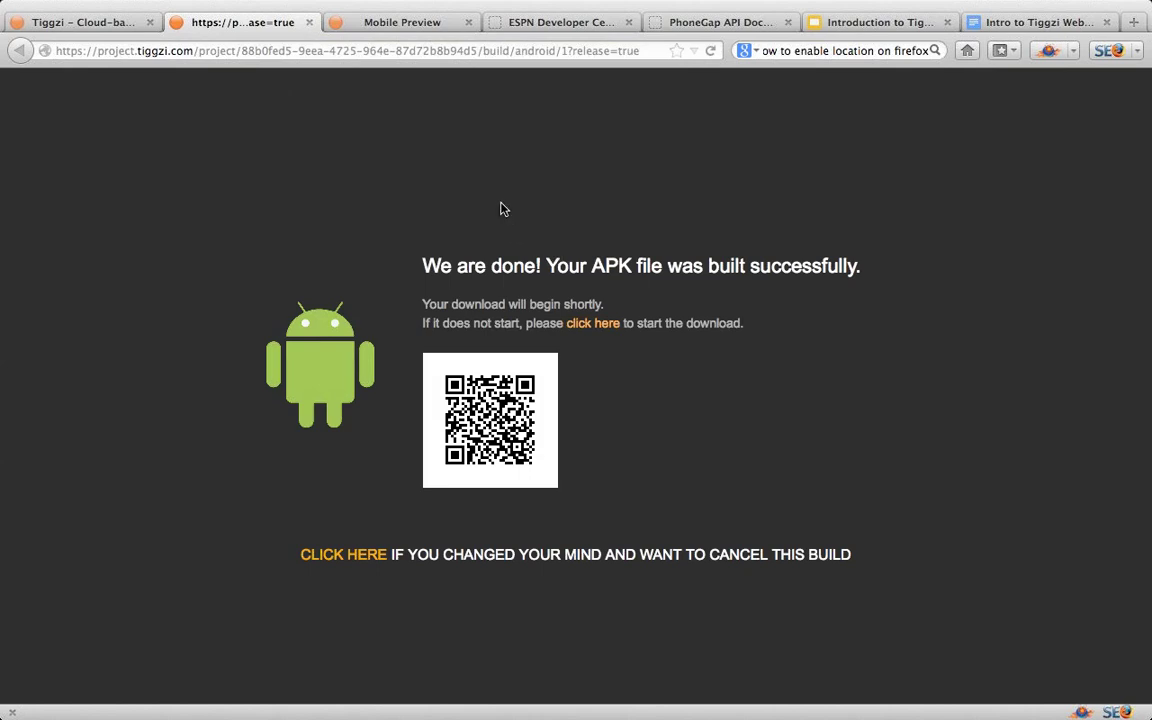
click(77, 22)
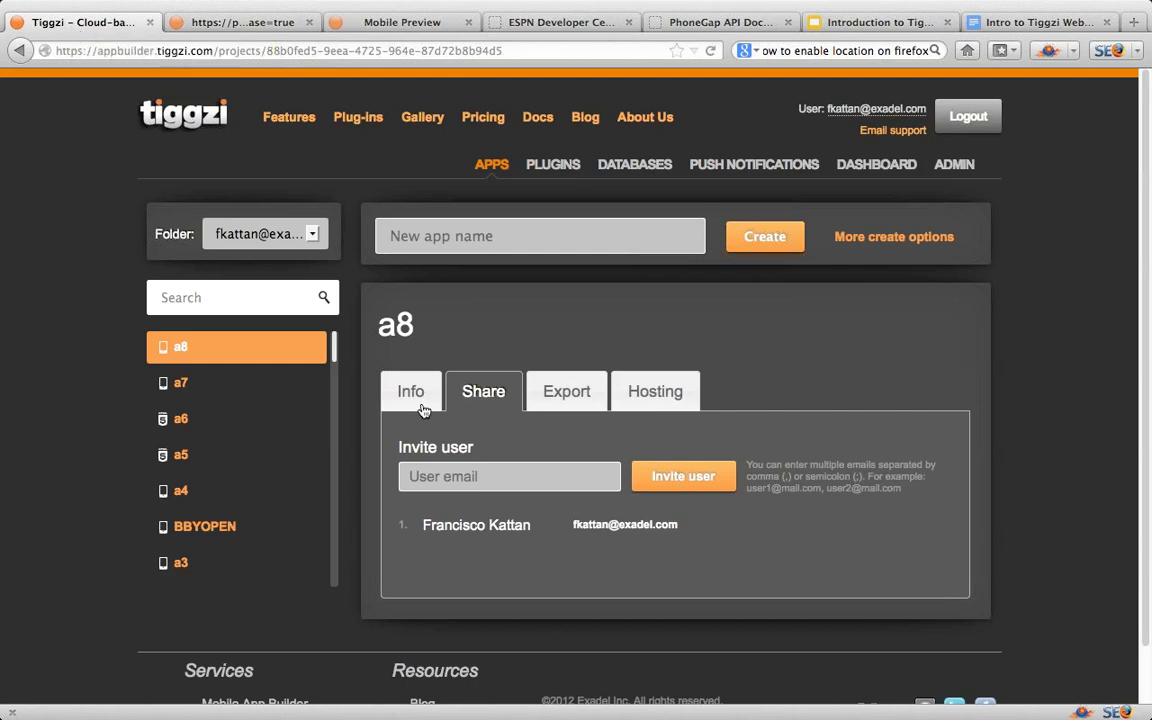
Step: Change the a8 project's type to Mobile Web and save it
click(655, 400)
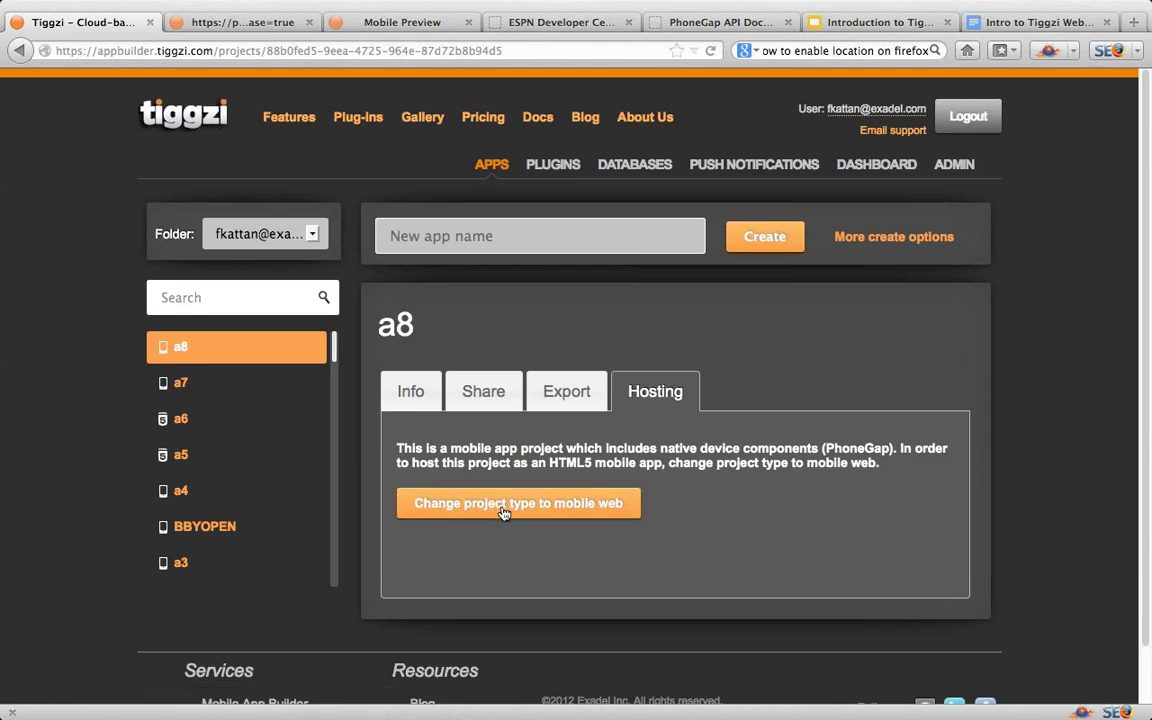
click(412, 396)
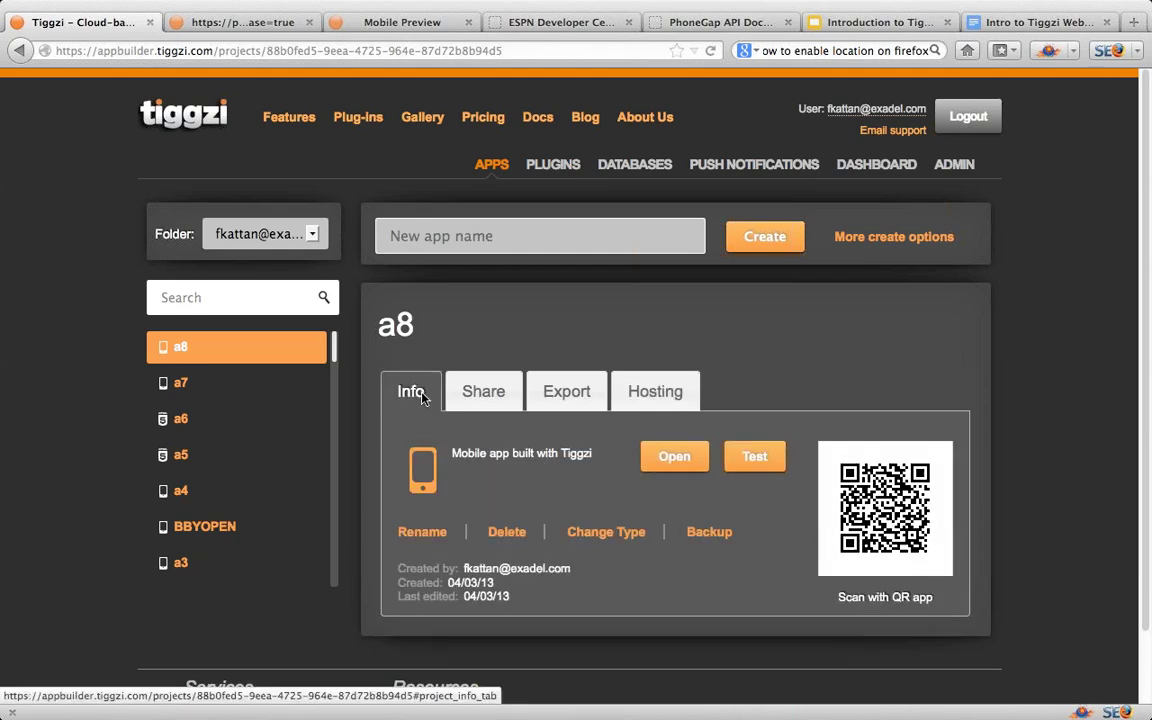
click(608, 533)
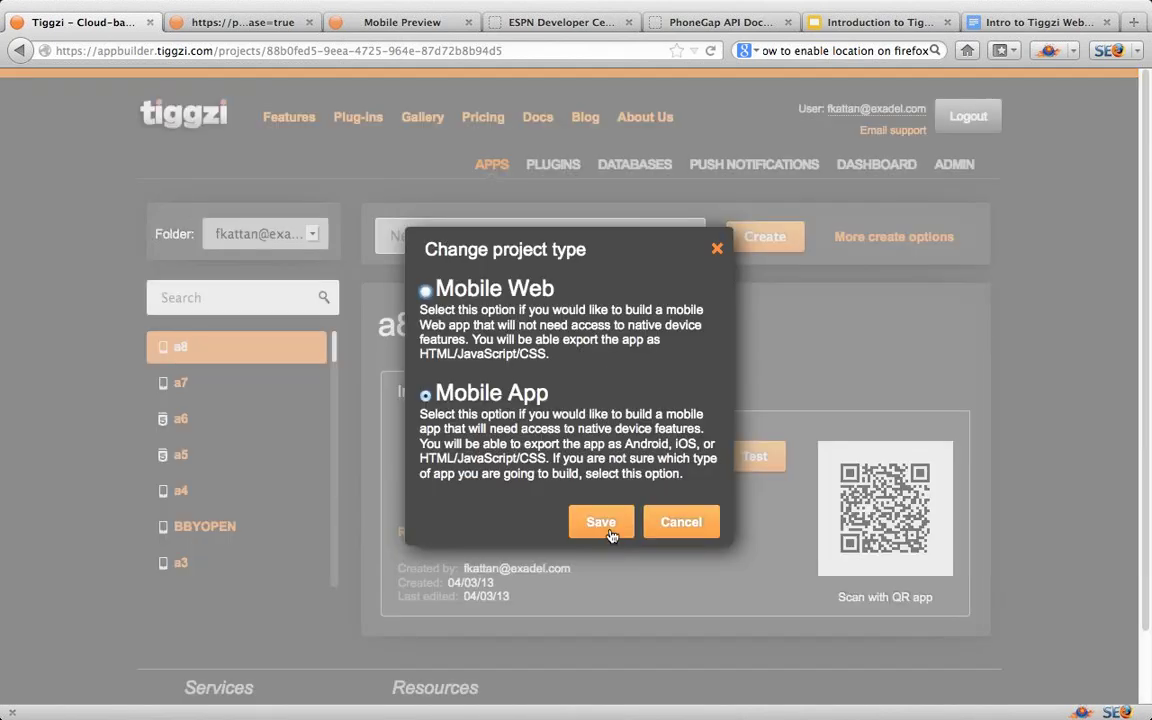
click(426, 291)
click(600, 522)
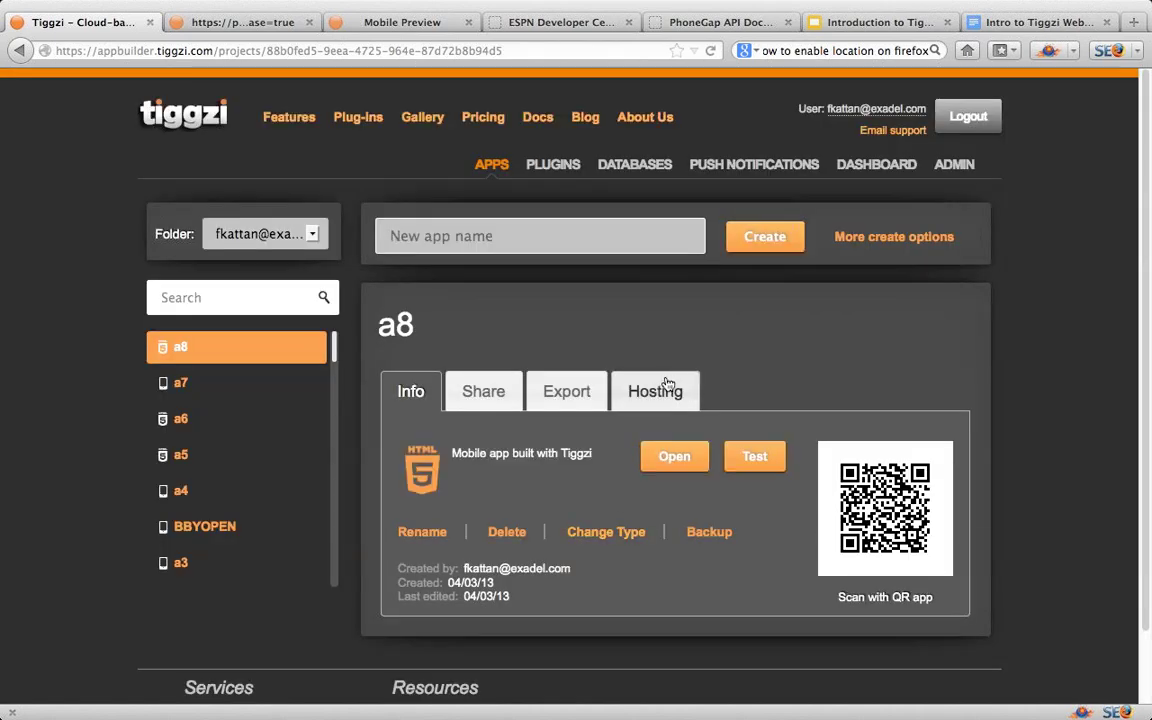
Step: In hosting settings, choose the .tiggzi.net subdomain option, typing 'a8' then deleting it
click(655, 390)
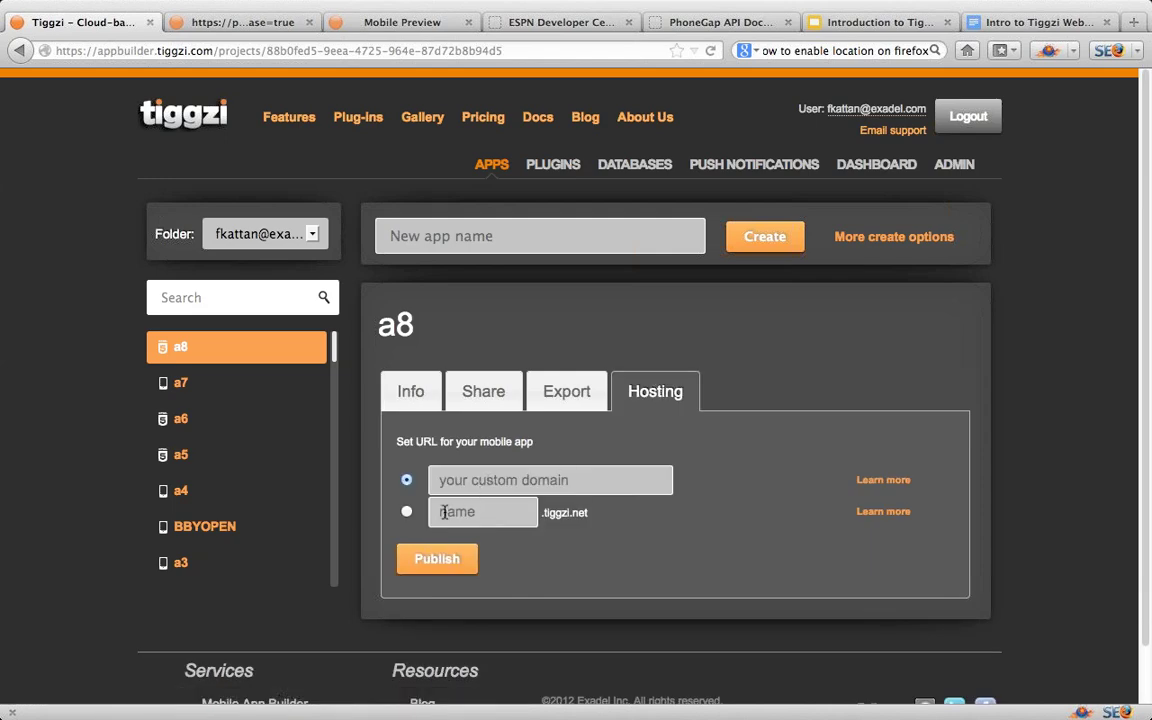
click(406, 511)
text(a8)
drag(463, 512, 433, 511)
key(BackSpace)
Step: Share a team user seat with a colleague's e-mail address, then revoke it
click(874, 171)
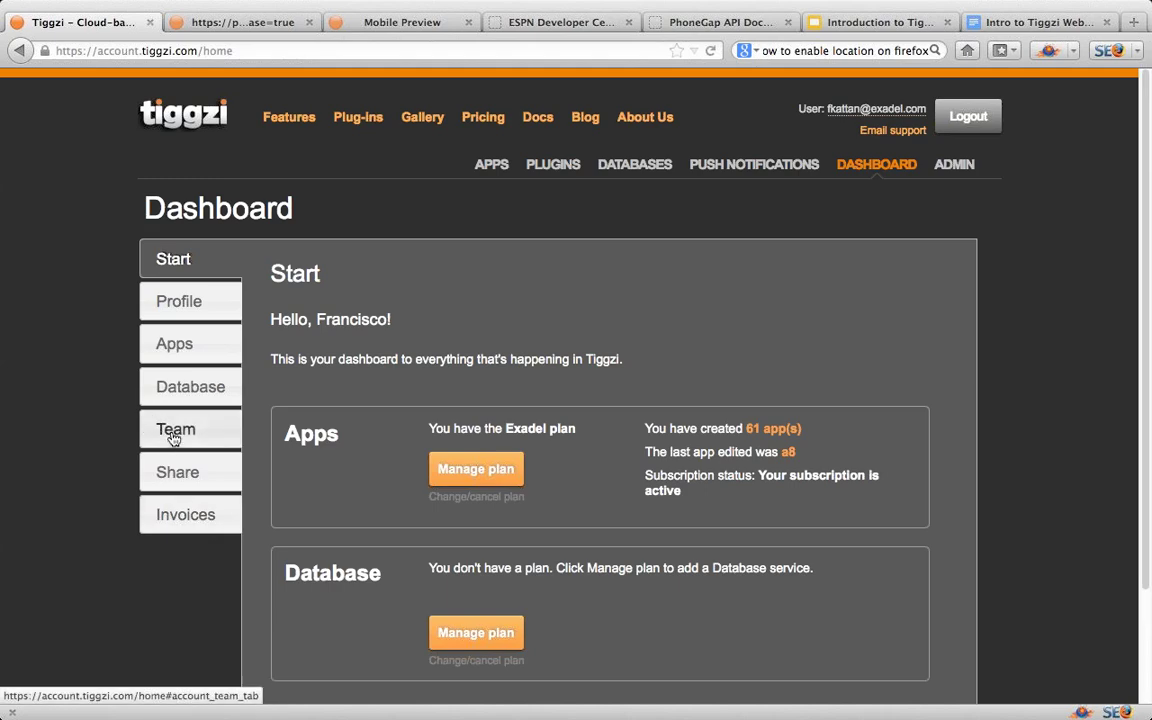
click(173, 433)
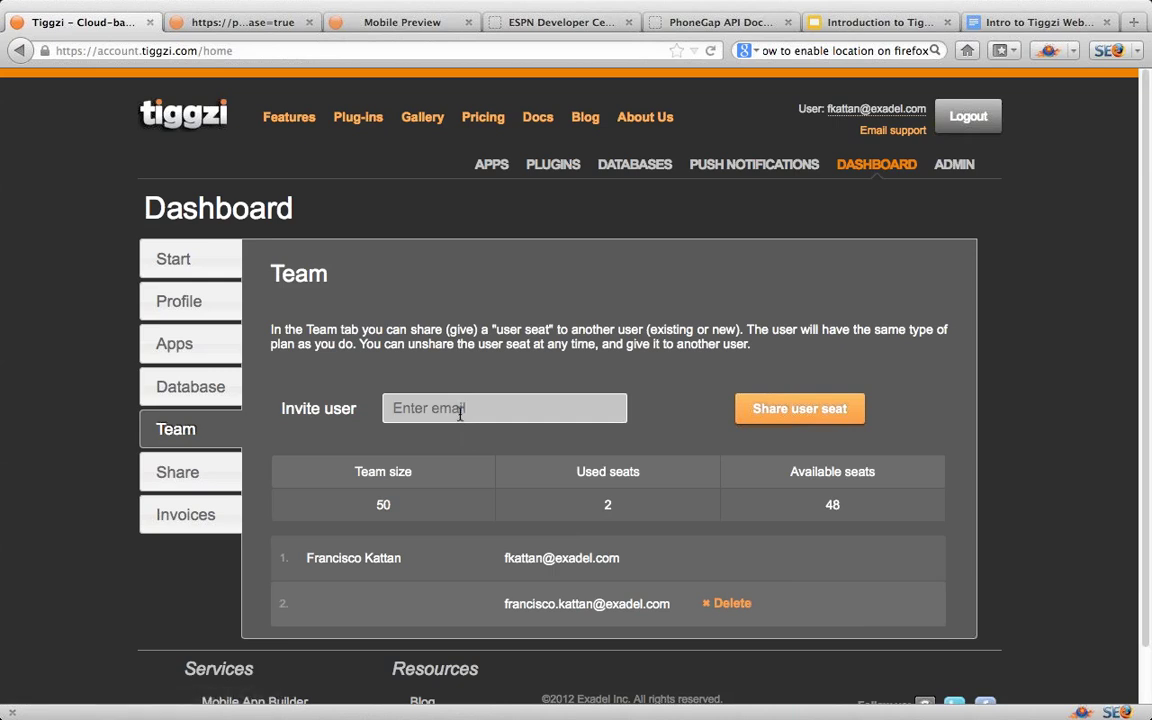
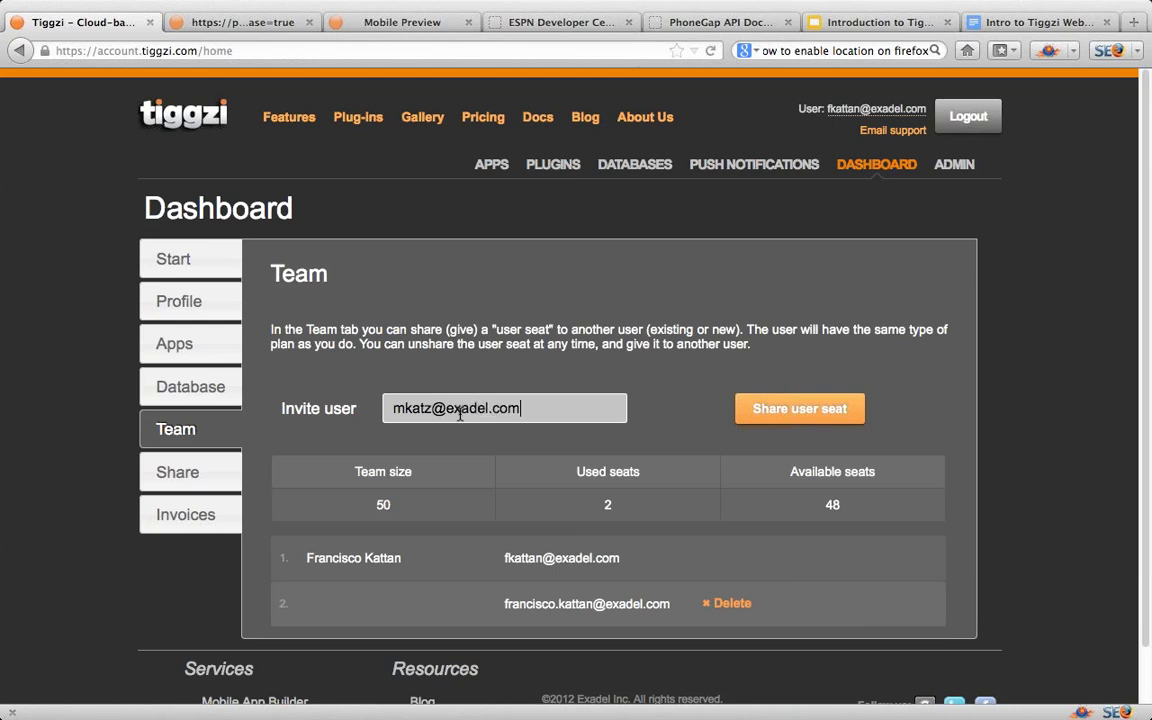
click(806, 417)
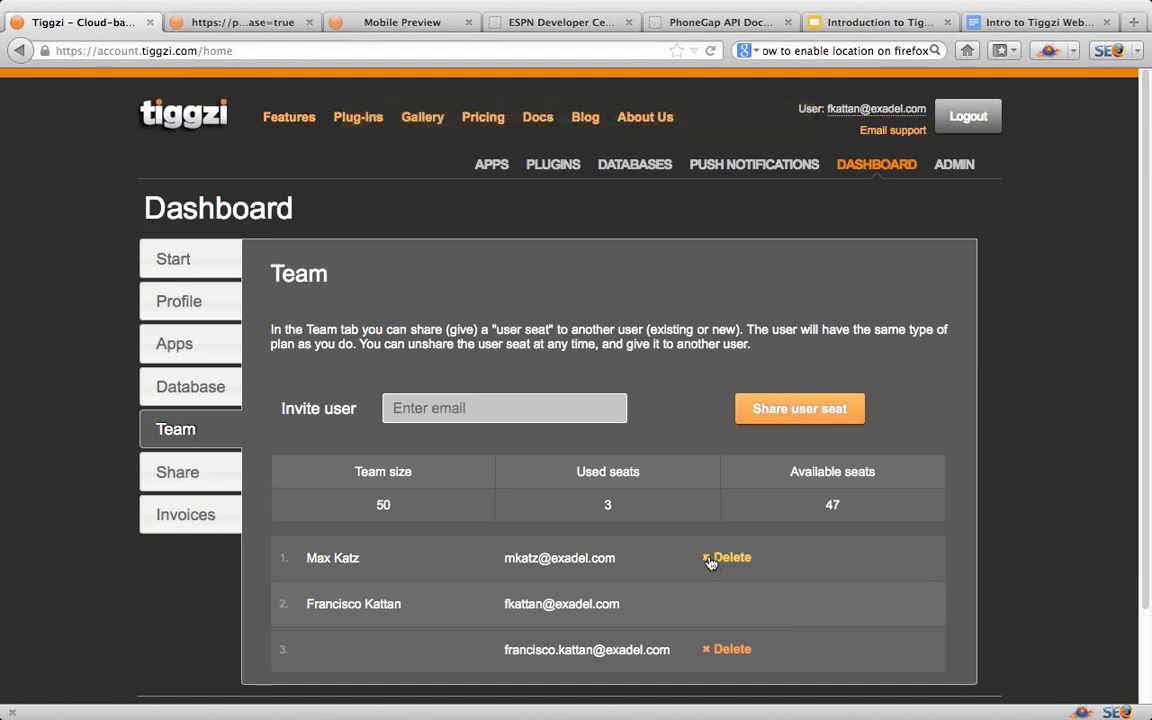
click(709, 562)
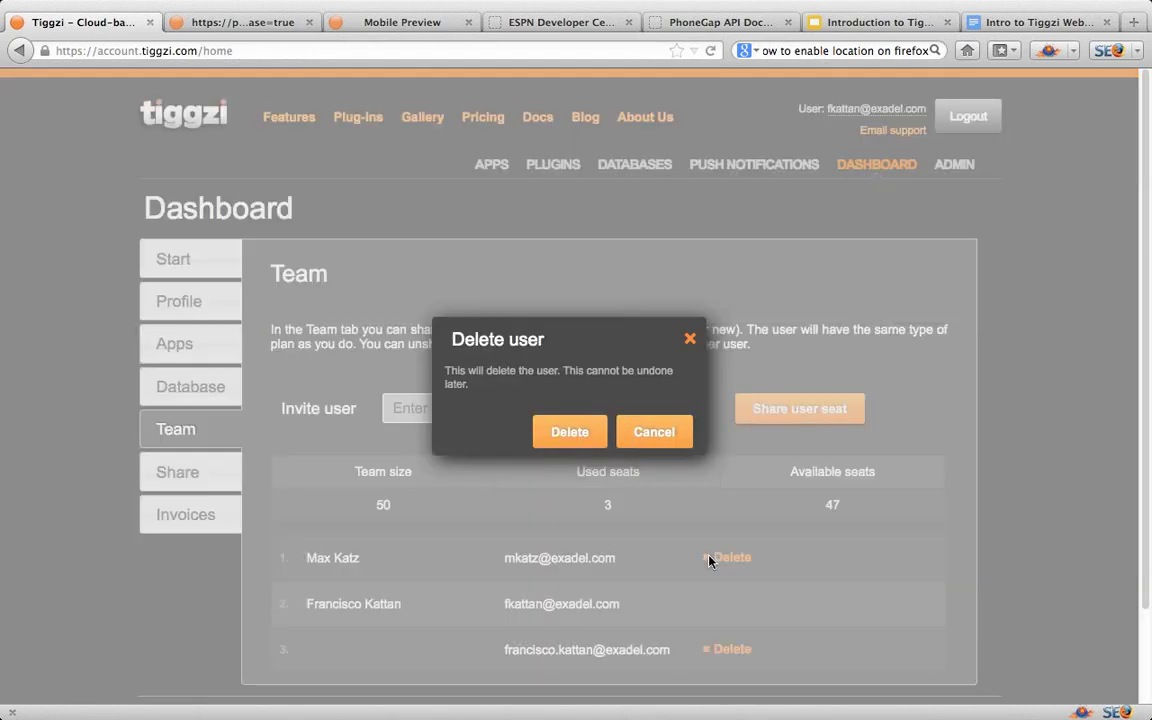
click(562, 432)
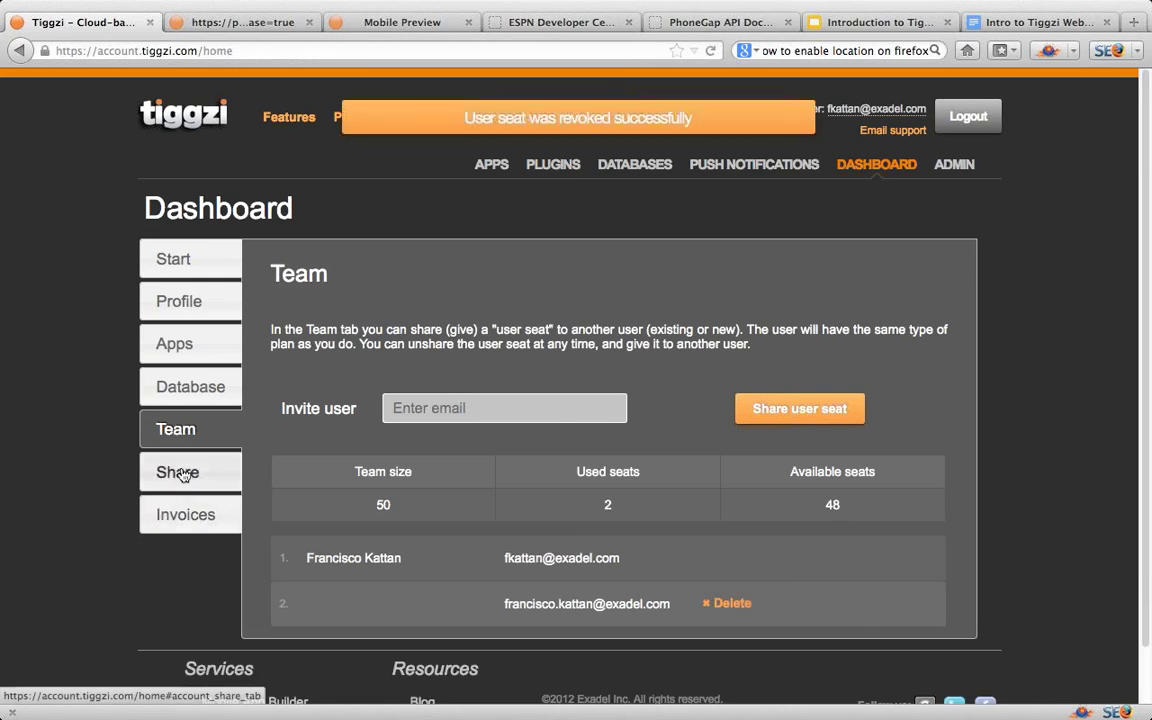
Step: Show the folder-sharing invite field, return to the apps page, then switch to the webinar slides
click(180, 472)
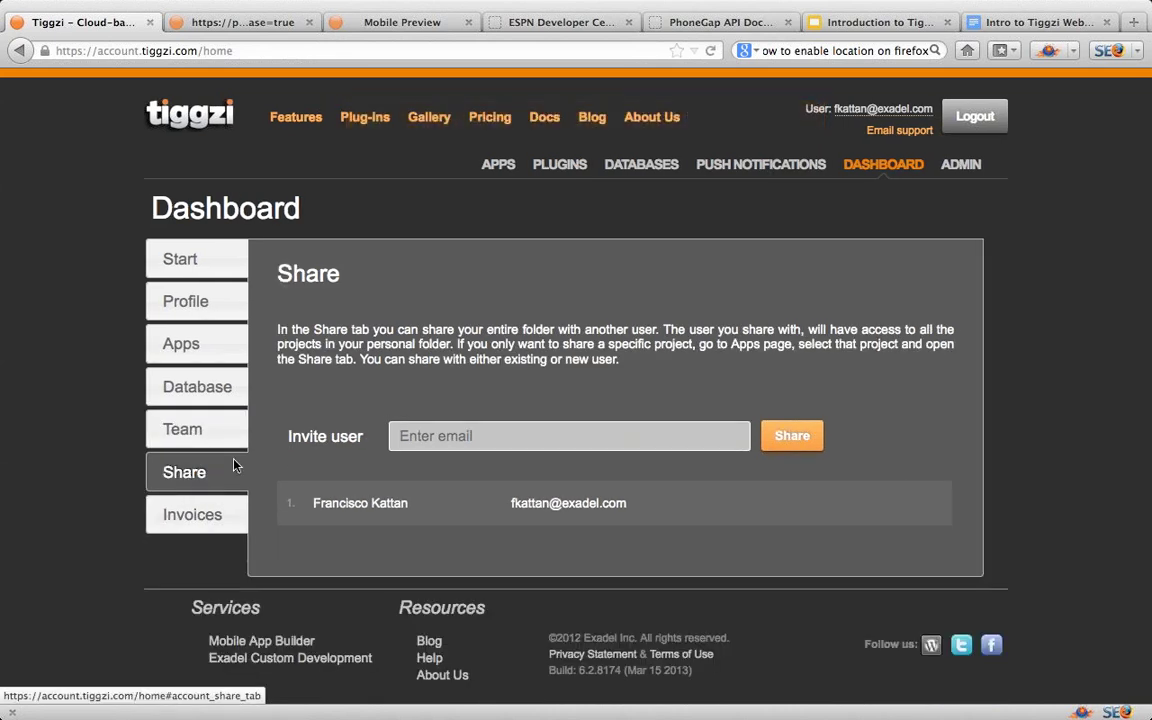
click(428, 437)
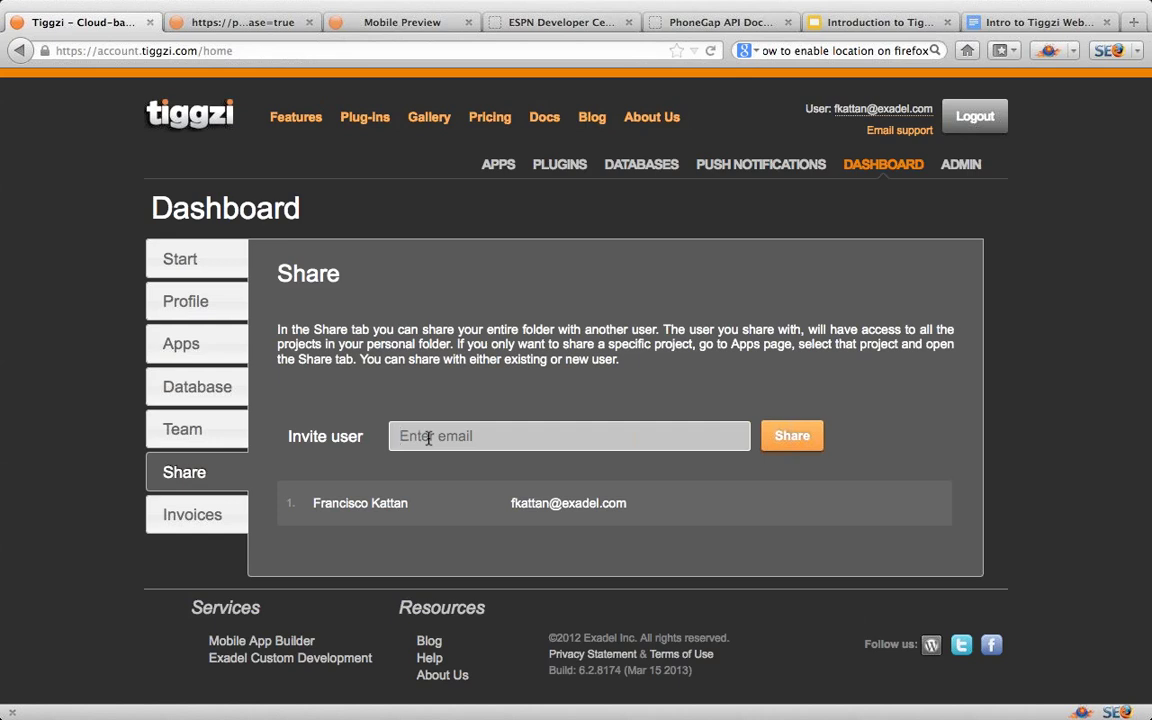
click(493, 168)
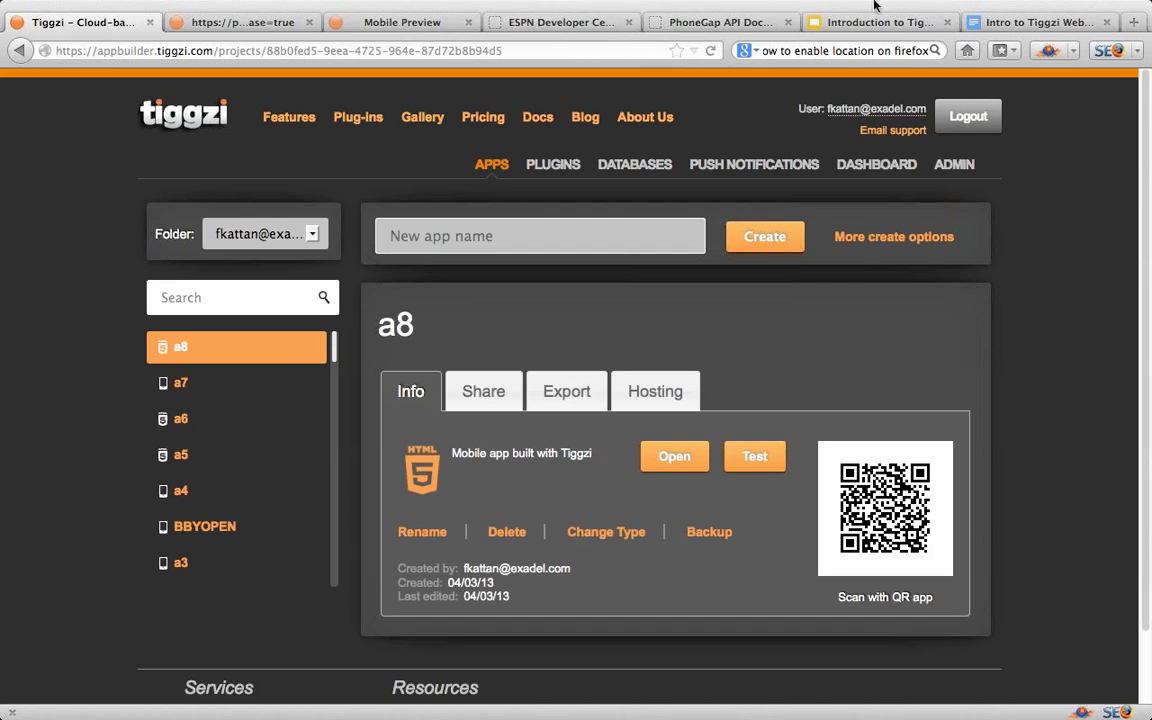
click(1127, 9)
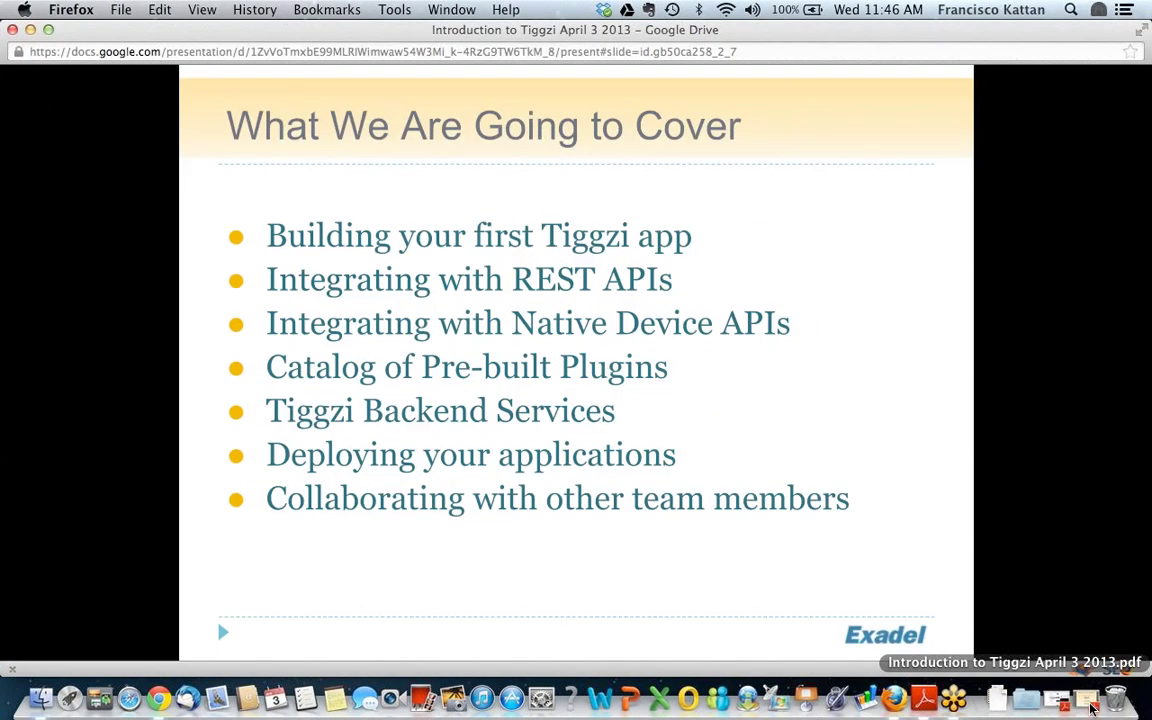
Step: Advance the webinar to slide 8, '2 months Pro plan', showing the promo code
click(936, 565)
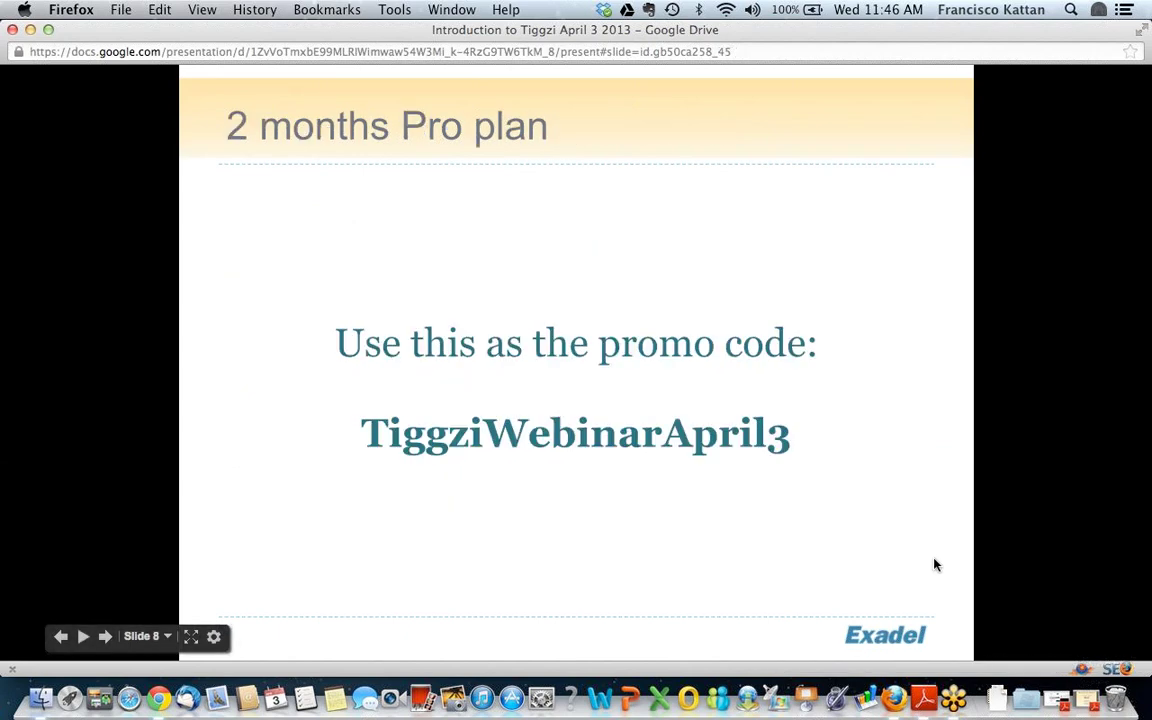